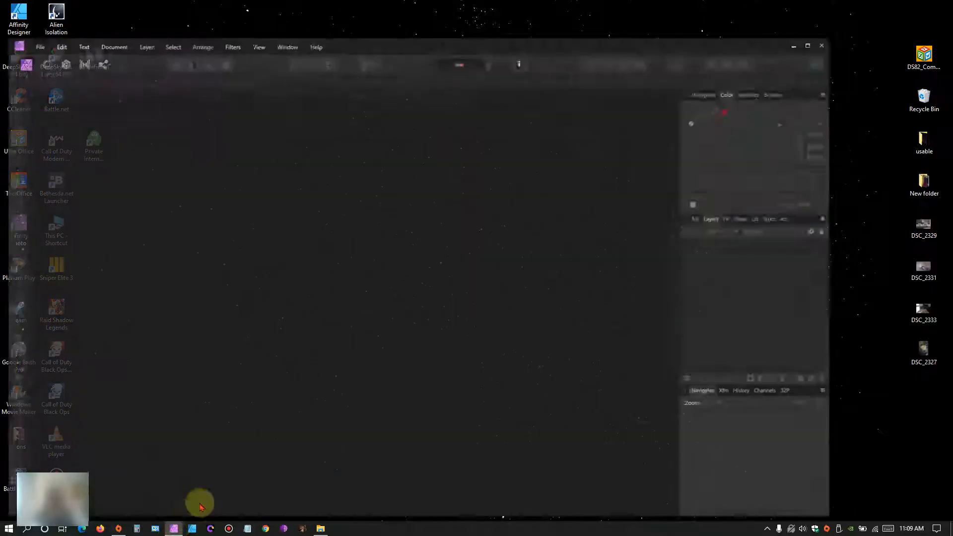
Step: Open the DSC_2329 photo from the desktop in Affinity Photo and maximize the window
drag(921, 228, 556, 321)
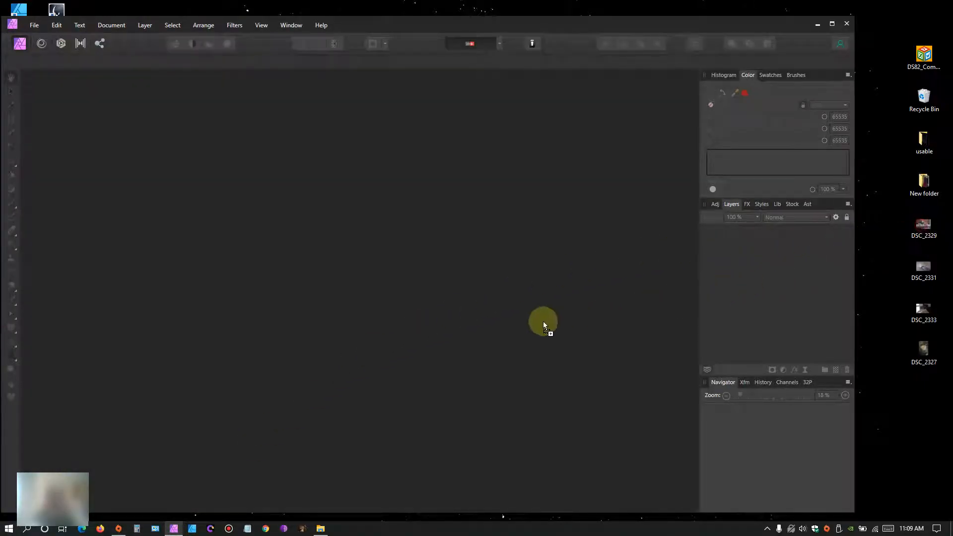
drag(375, 303, 375, 303)
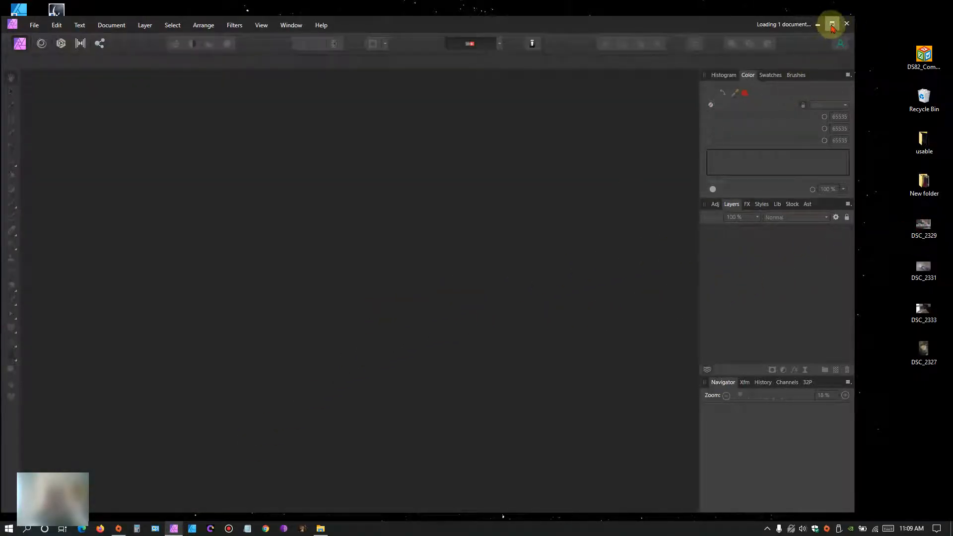
click(831, 25)
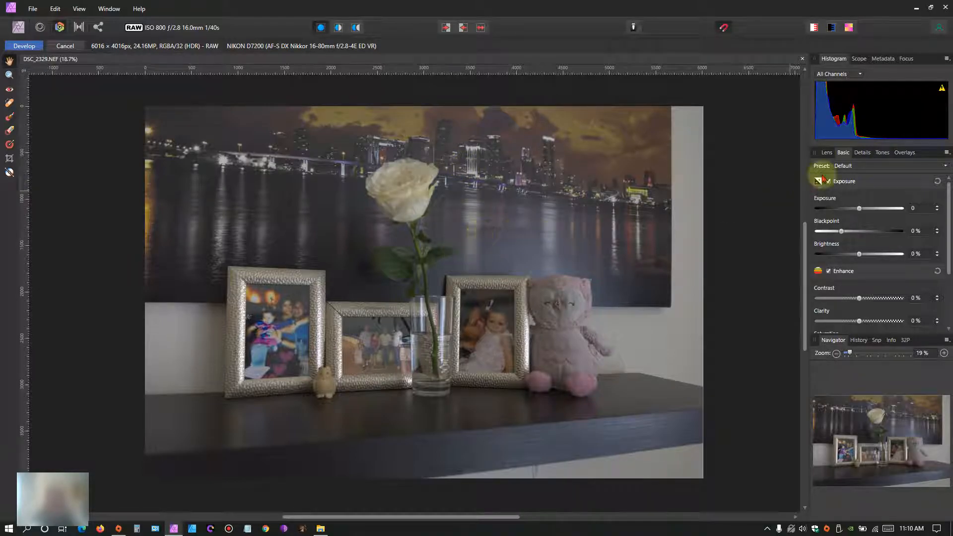
Step: Check the photo's EXIF metadata and histogram, and try the split and mirrored before/after previews before returning to the single view
click(883, 58)
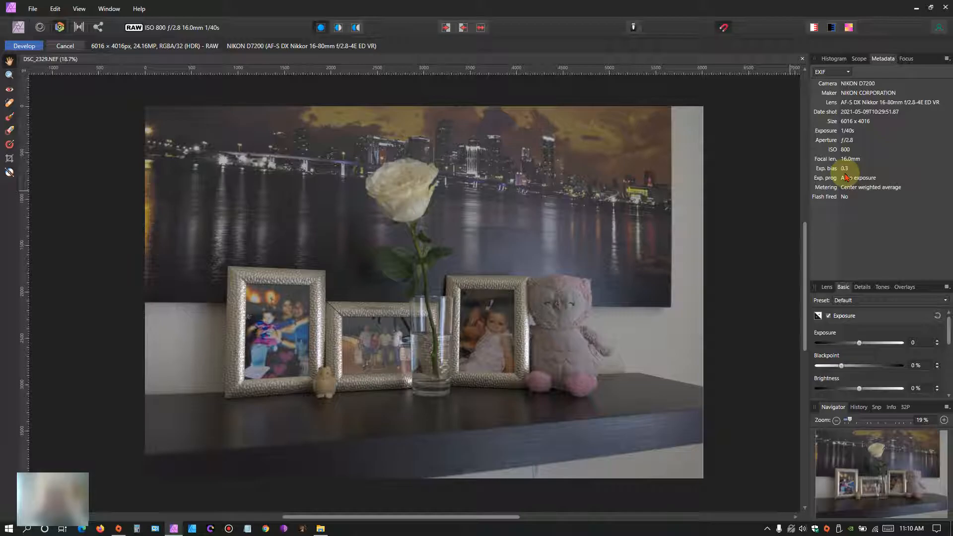
click(832, 58)
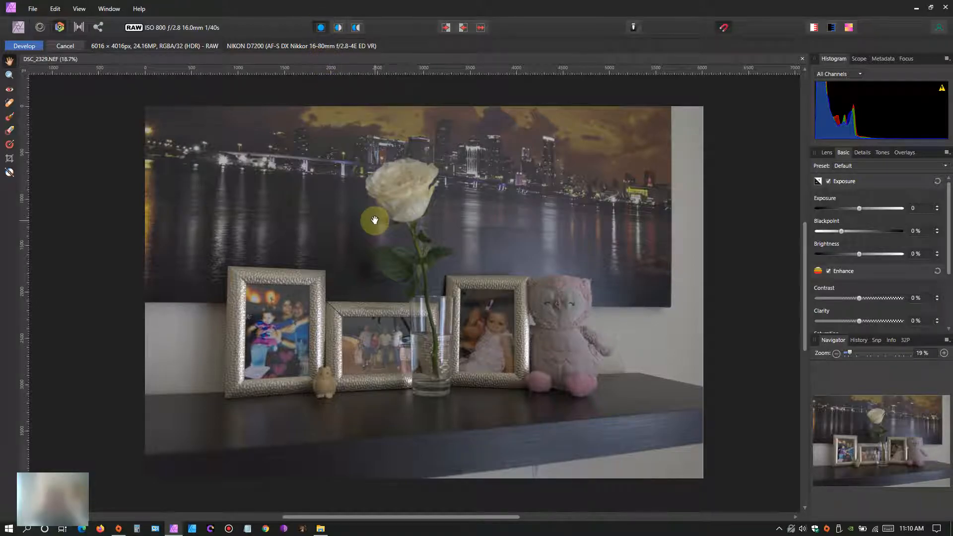
click(339, 28)
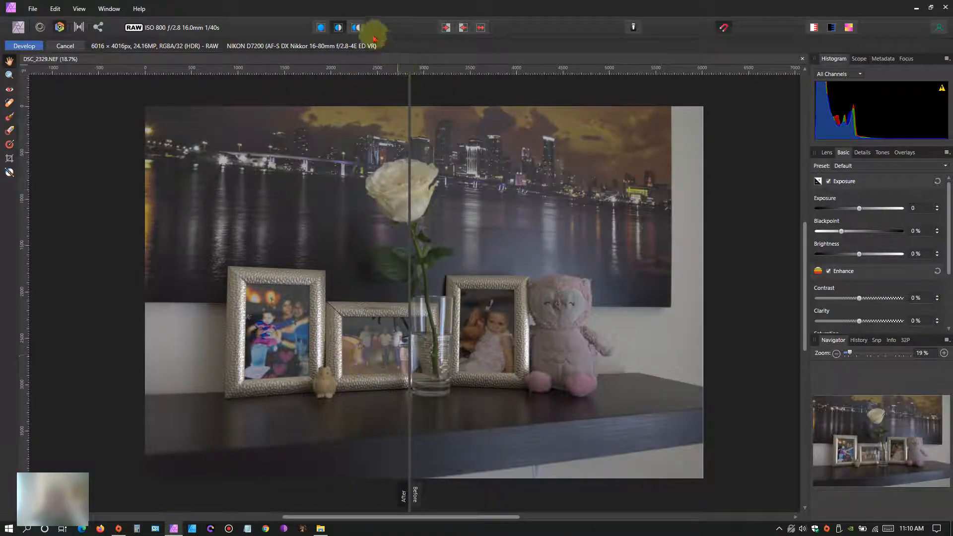
click(355, 28)
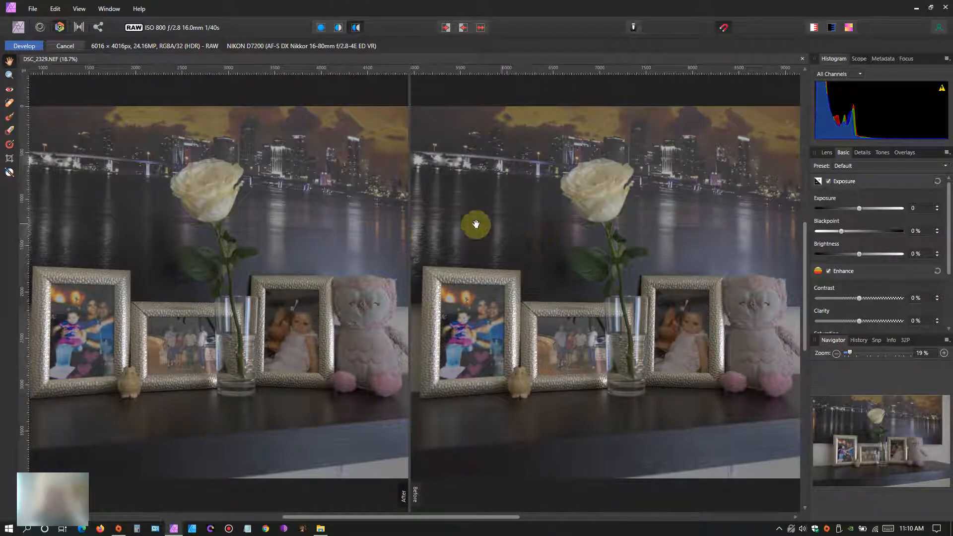
click(339, 28)
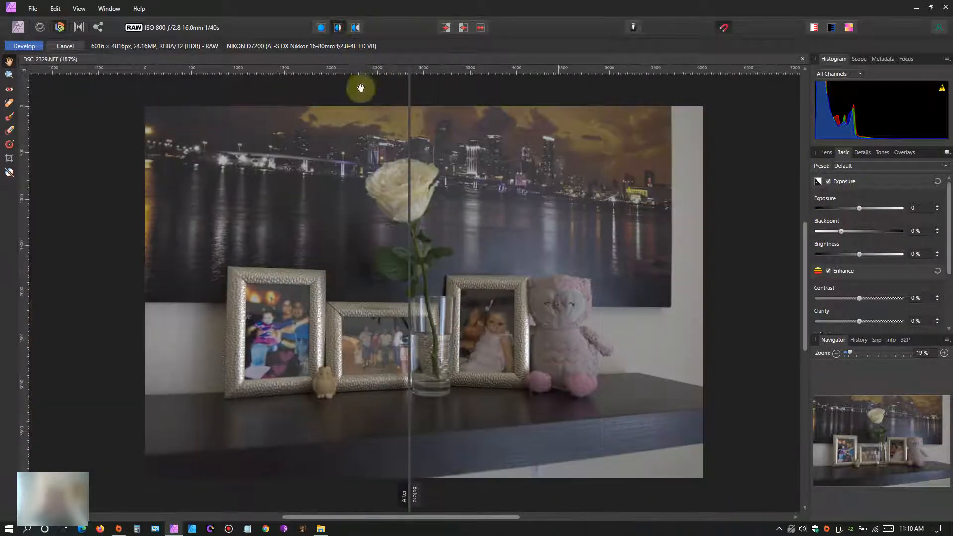
click(319, 28)
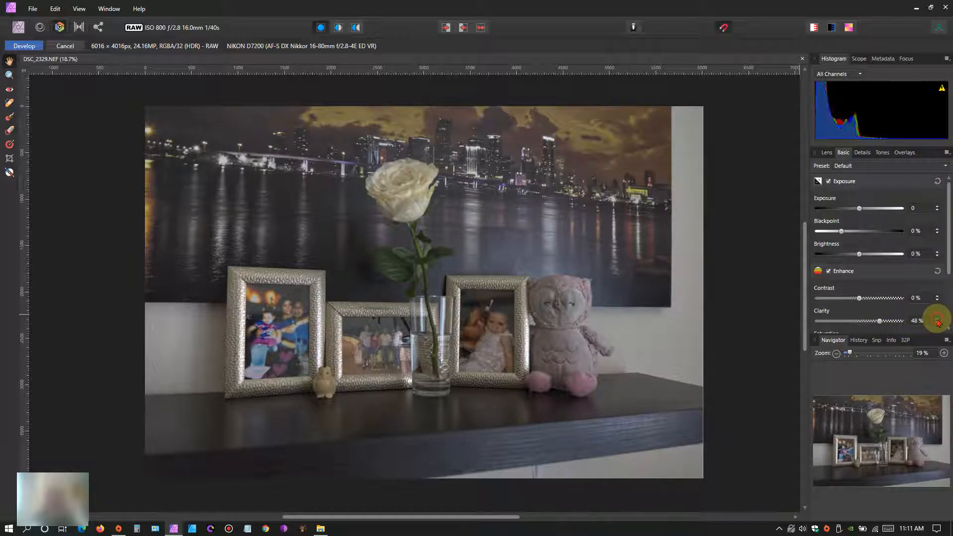
Step: Examine the rose, picture frames, vase and plush owl up close to judge the clarity adjustment, ending on the whole photo
scroll(558, 332, up, 4)
drag(451, 336, 640, 277)
drag(420, 277, 567, 293)
drag(435, 219, 407, 328)
drag(330, 122, 309, 228)
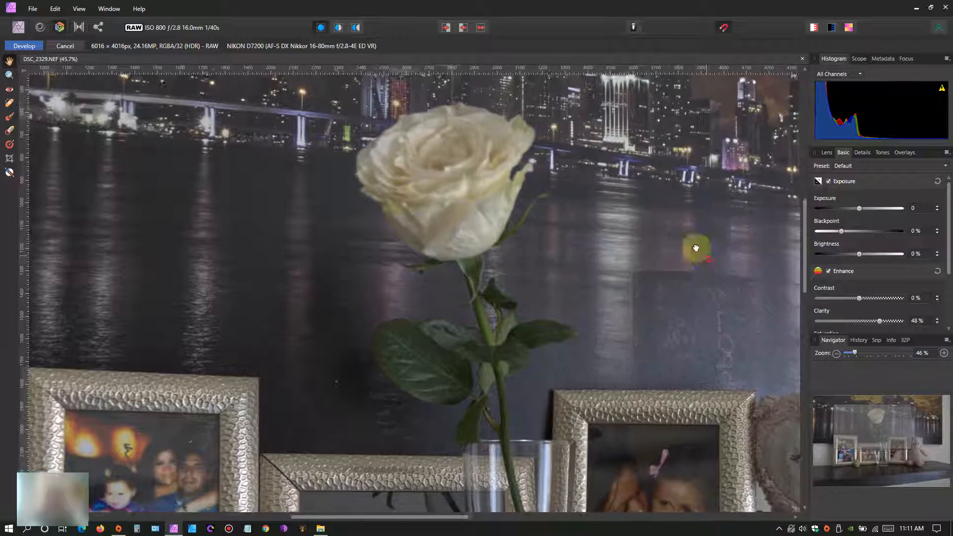
drag(695, 249, 513, 223)
drag(663, 203, 621, 267)
drag(621, 180, 666, 229)
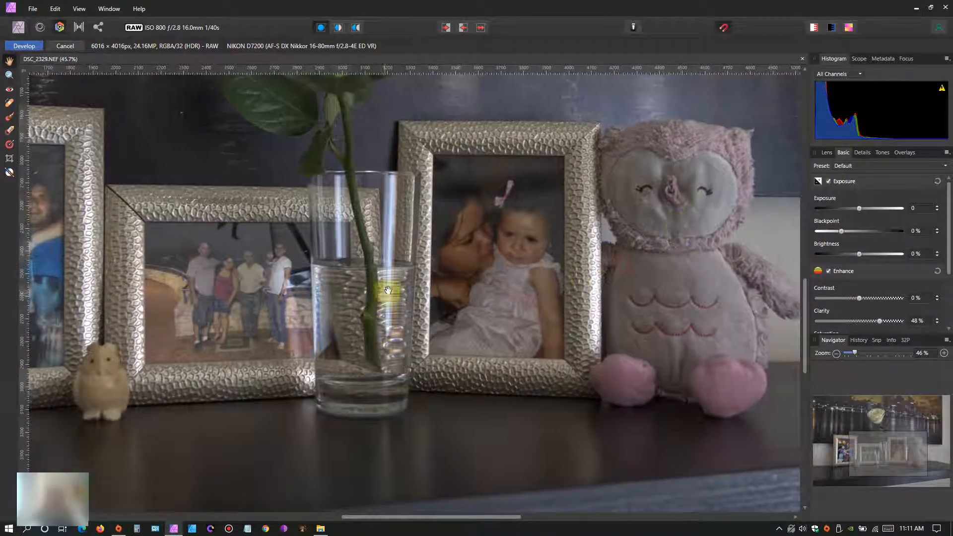
drag(391, 204, 425, 379)
drag(443, 215, 461, 283)
scroll(457, 315, down, 6)
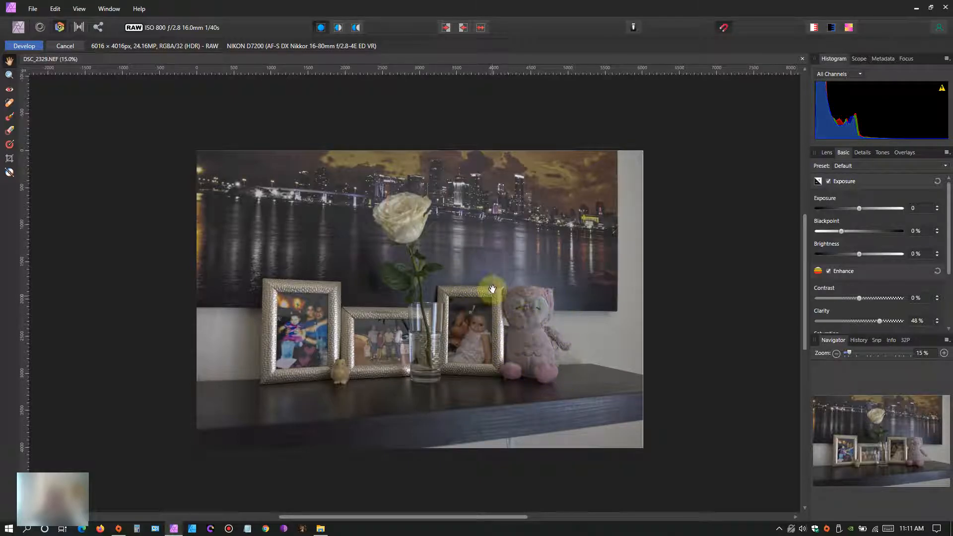
drag(475, 273, 447, 279)
scroll(458, 308, up, 2)
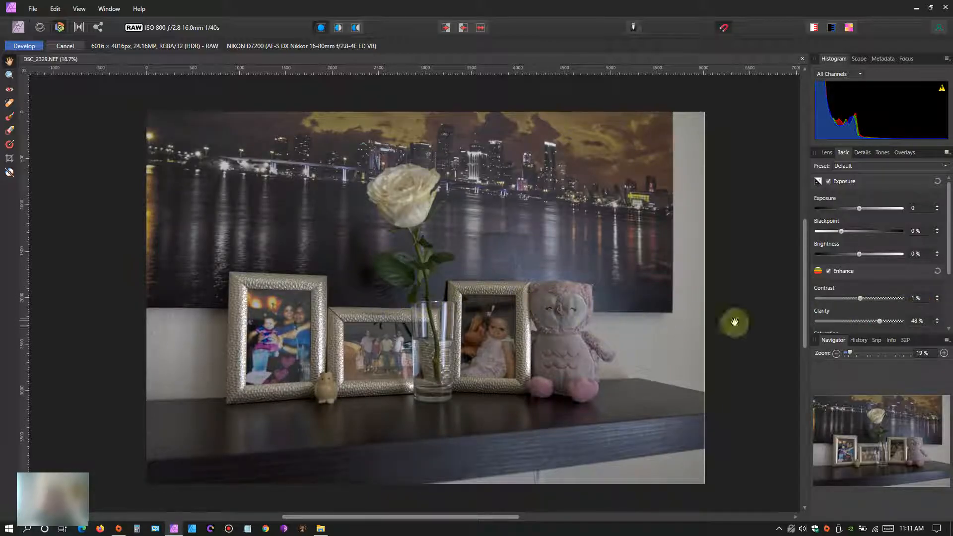
Step: Adjust the Enhance settings to 1% contrast, -3% saturation and 50% vibrance
click(937, 300)
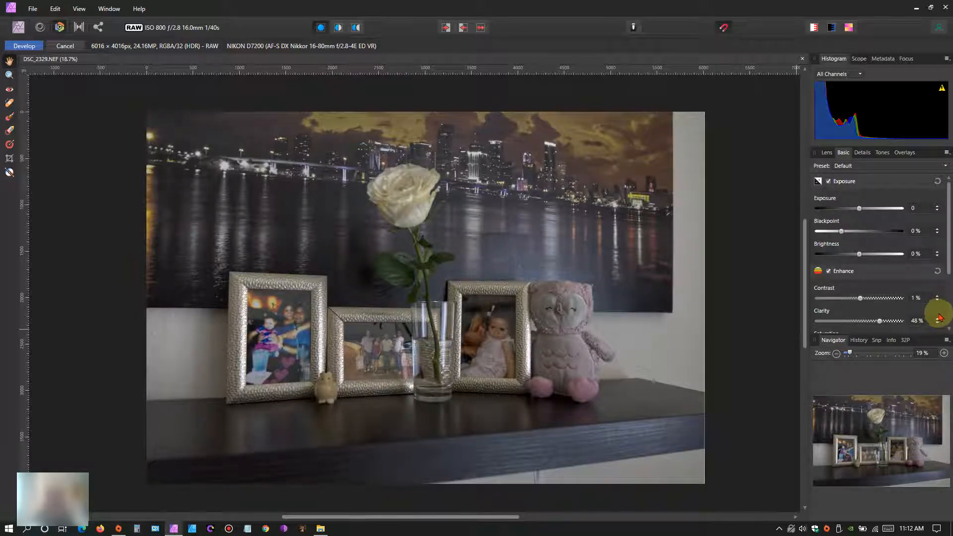
scroll(949, 268, down, 3)
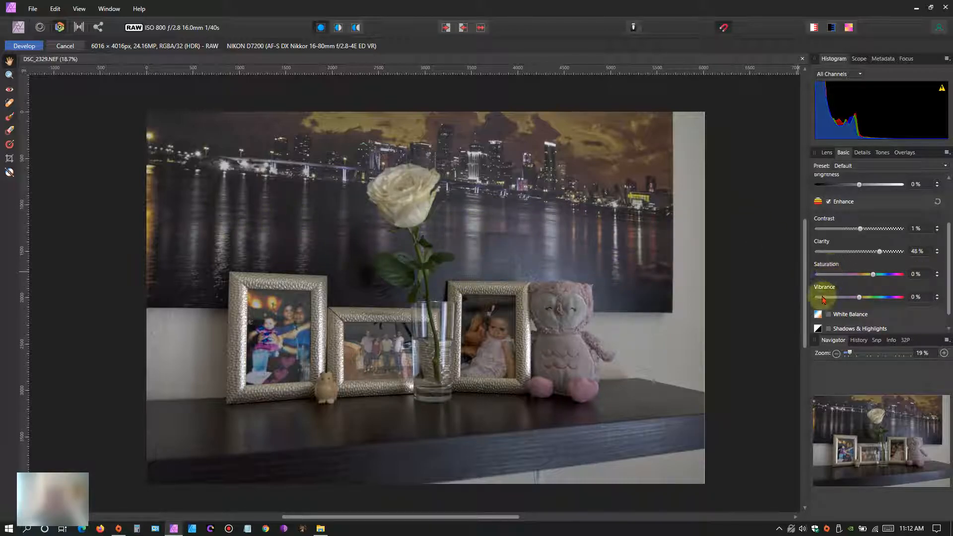
mouse_move(873, 274)
mouse_down()
mouse_move(832, 273)
mouse_move(912, 272)
mouse_move(812, 275)
mouse_move(908, 272)
mouse_move(835, 283)
mouse_move(804, 300)
mouse_move(889, 276)
mouse_move(840, 281)
mouse_move(869, 287)
mouse_up()
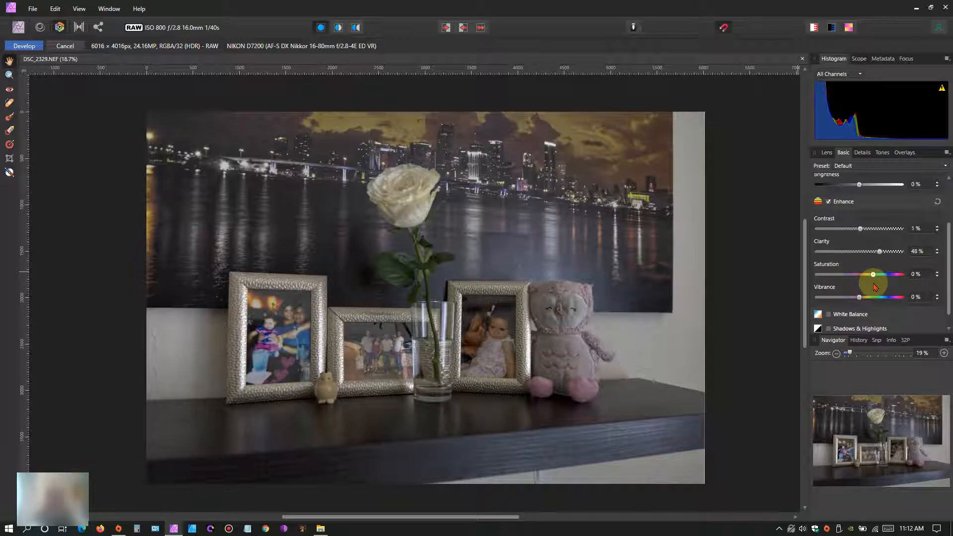
drag(875, 287, 872, 288)
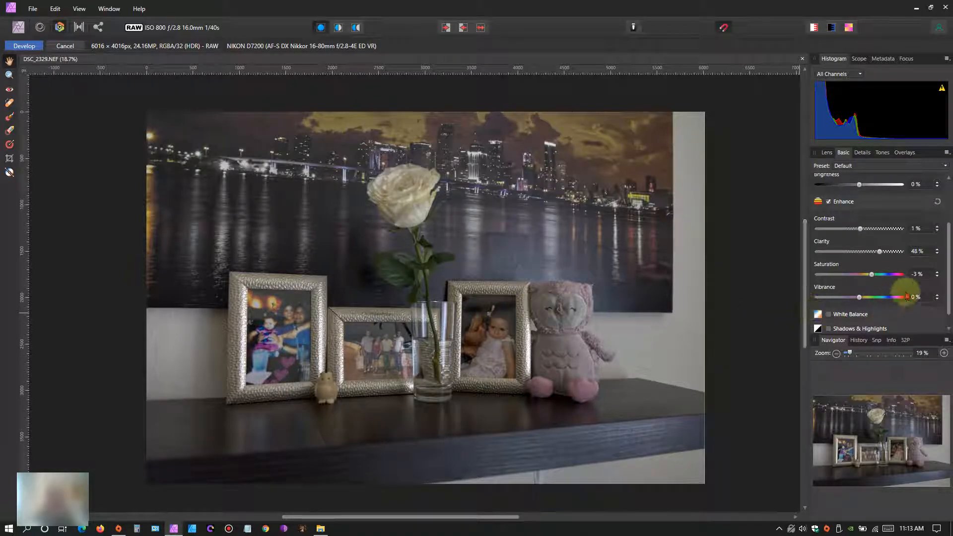
mouse_move(892, 300)
mouse_down()
mouse_move(844, 312)
mouse_move(900, 308)
mouse_move(882, 310)
mouse_up()
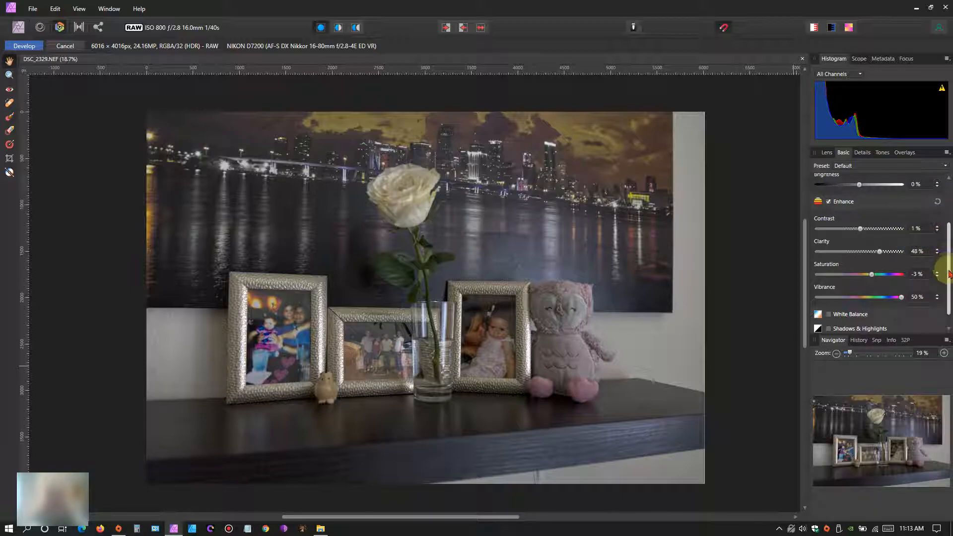
Step: Try raising the exposure brightness to 25%, and settle on a brightness of -6%
scroll(949, 274, down, 1)
scroll(949, 301, up, 5)
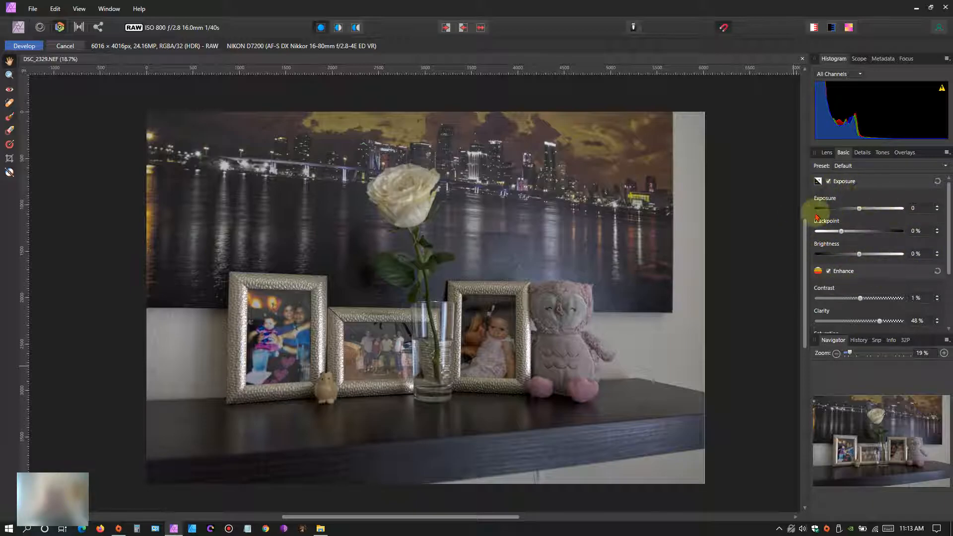
mouse_move(859, 254)
mouse_down()
mouse_move(901, 257)
mouse_move(763, 270)
mouse_move(906, 255)
mouse_move(818, 270)
mouse_move(876, 259)
mouse_move(861, 270)
mouse_up()
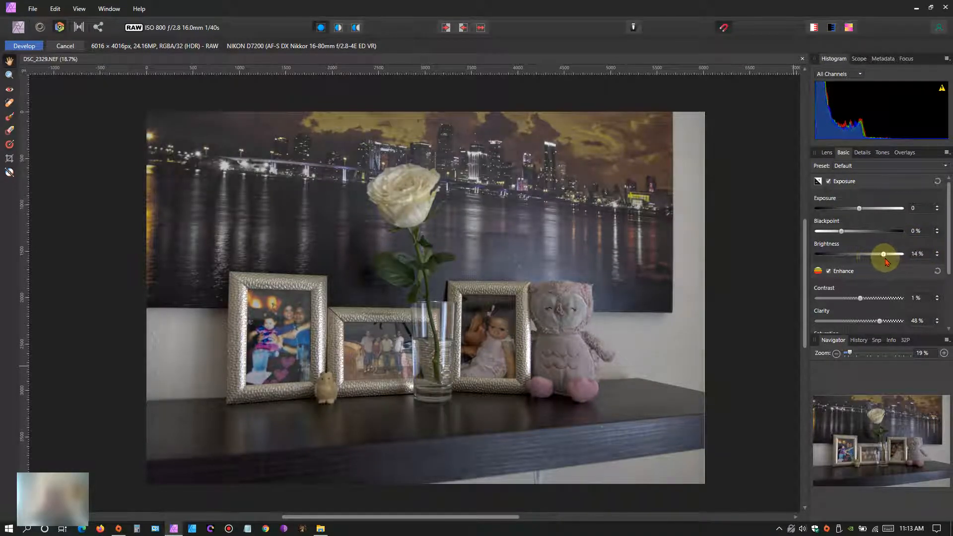
drag(886, 262, 904, 260)
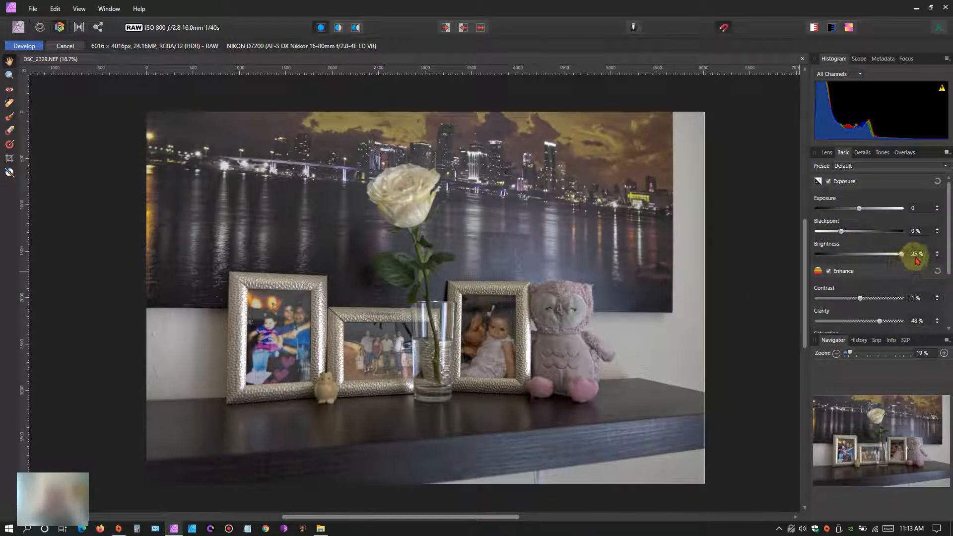
drag(900, 256, 852, 271)
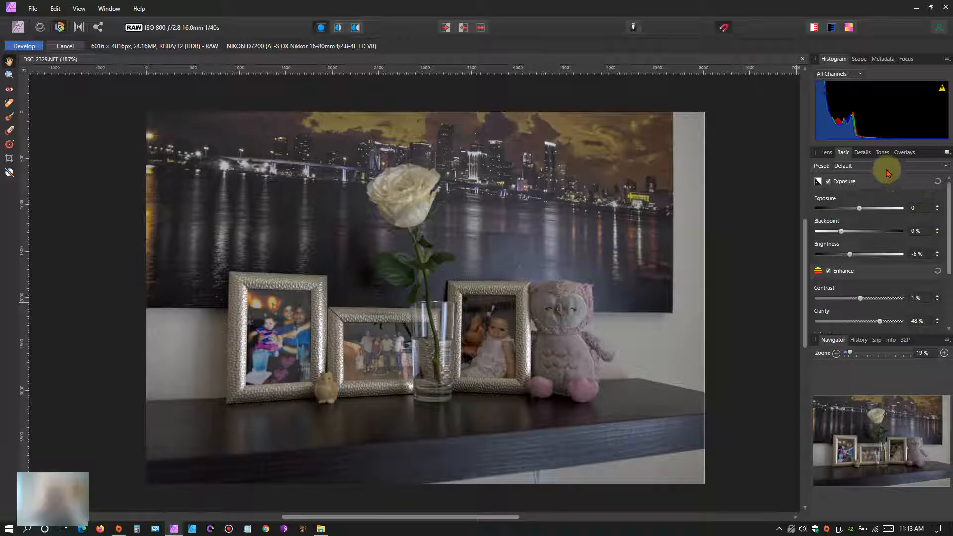
Step: Enable Noise Reduction for the photo with Luminance and Colors both set to 18%
click(863, 153)
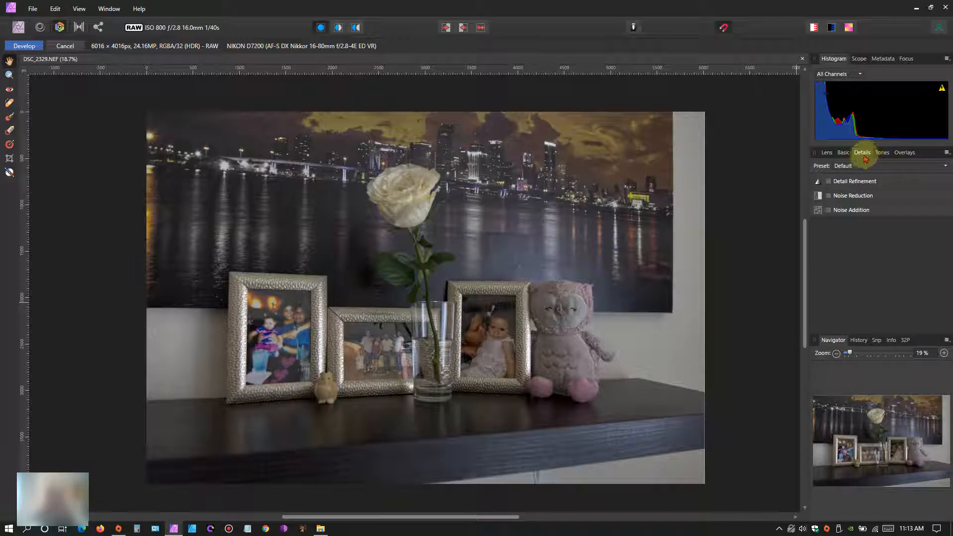
click(842, 152)
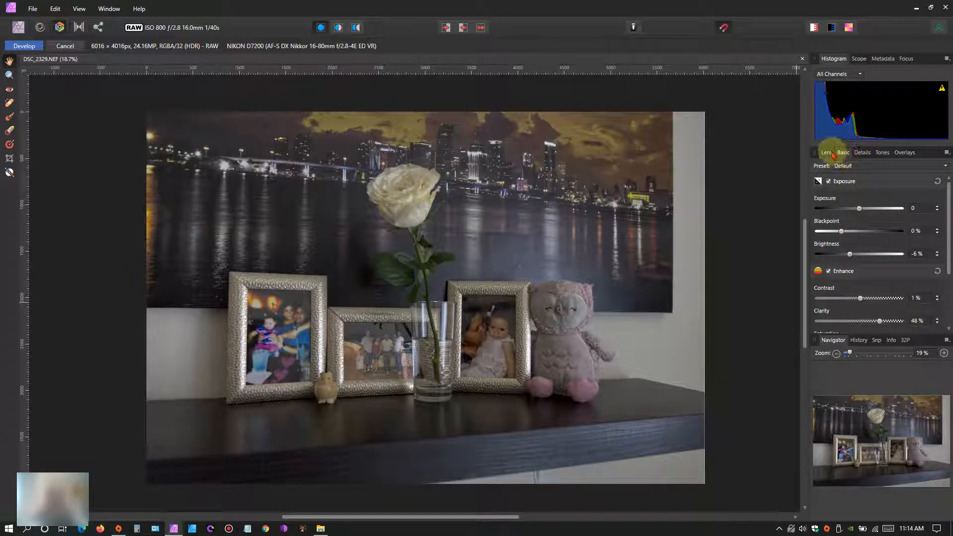
click(827, 153)
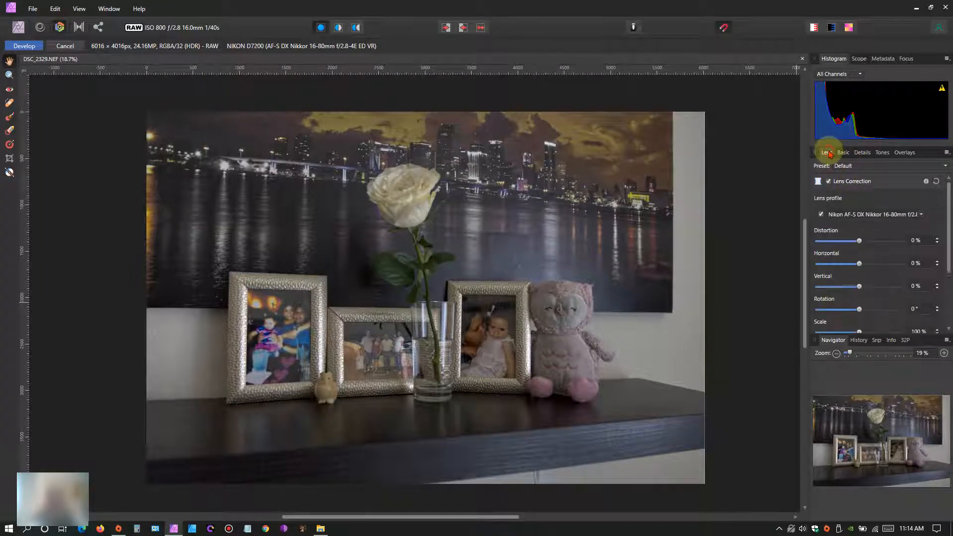
click(865, 154)
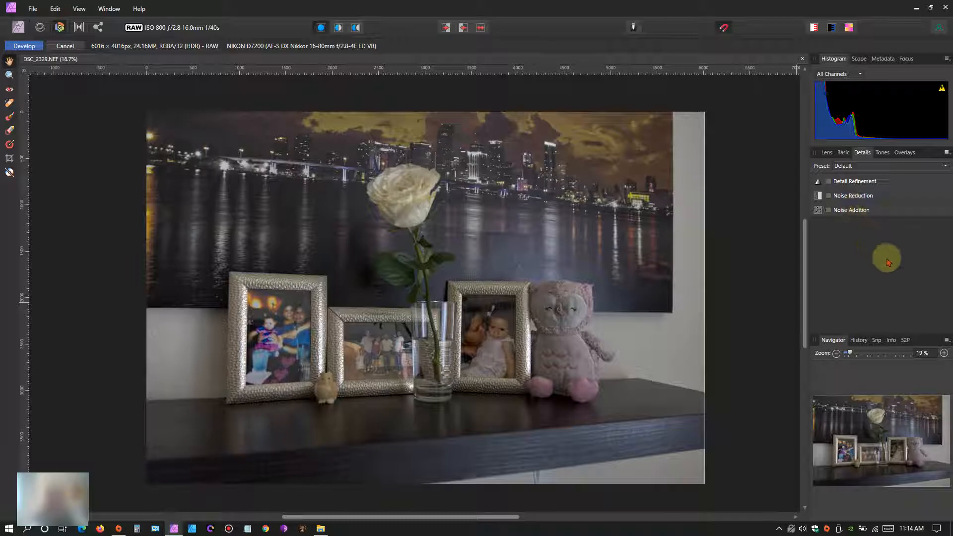
click(828, 196)
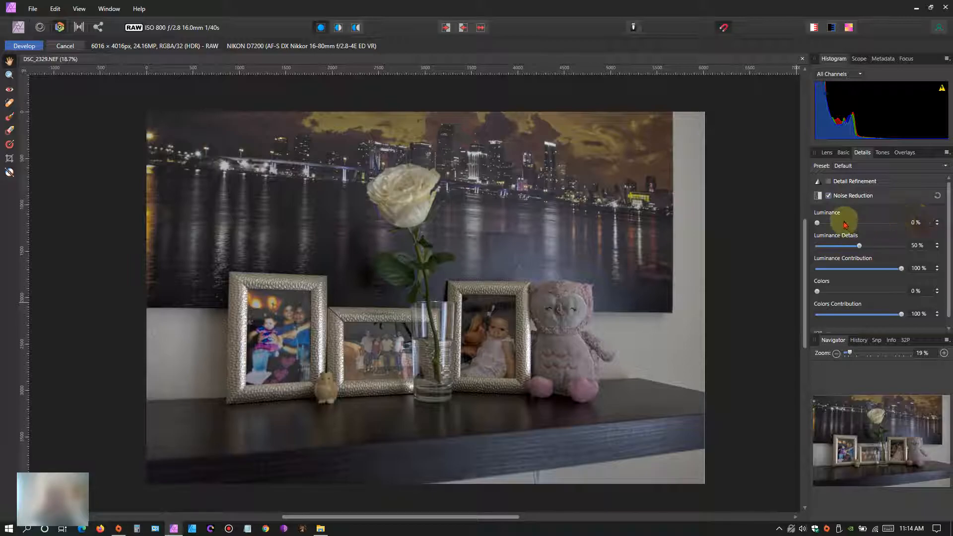
click(839, 223)
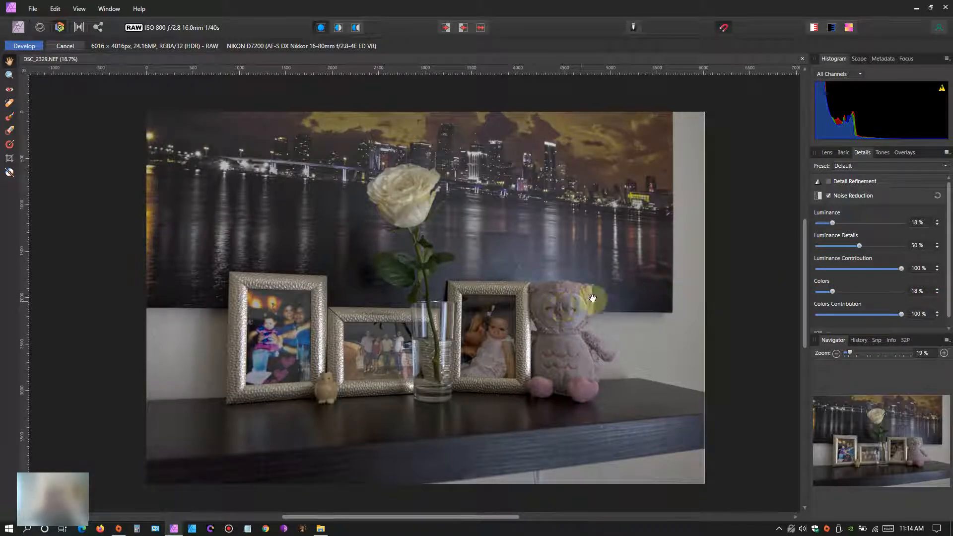
Step: Compare the photo before and after the edits by sweeping the split-view divider across it, and return to the single view
click(338, 28)
drag(410, 372, 258, 395)
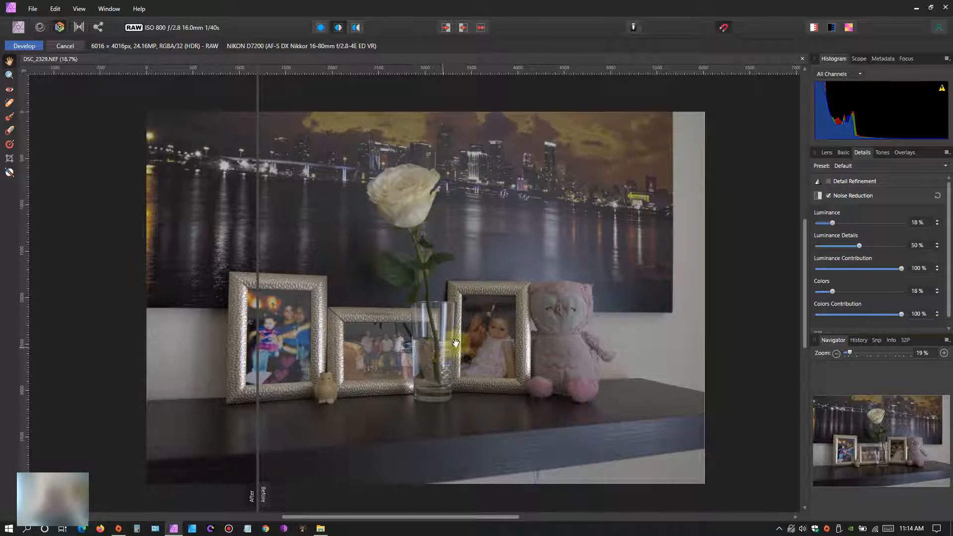
drag(258, 310, 336, 312)
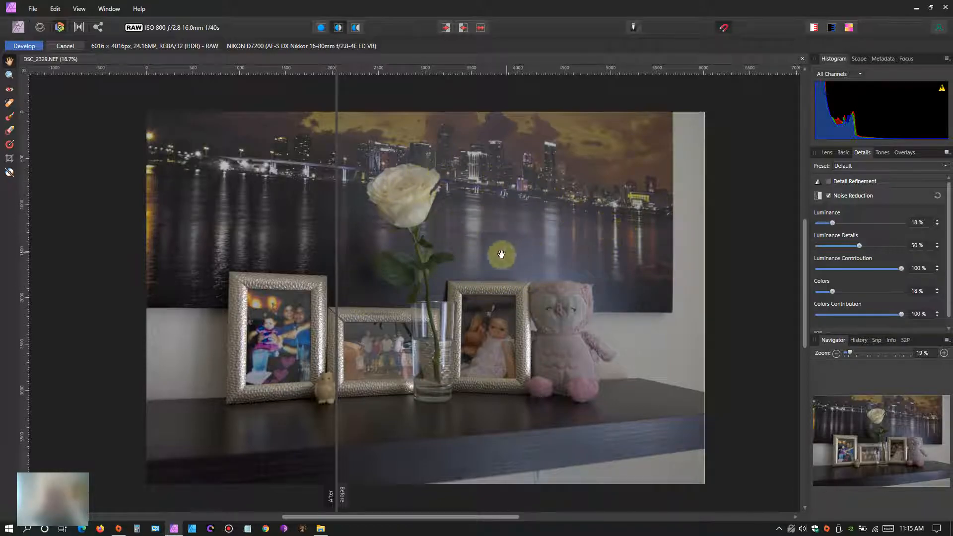
drag(338, 303, 670, 266)
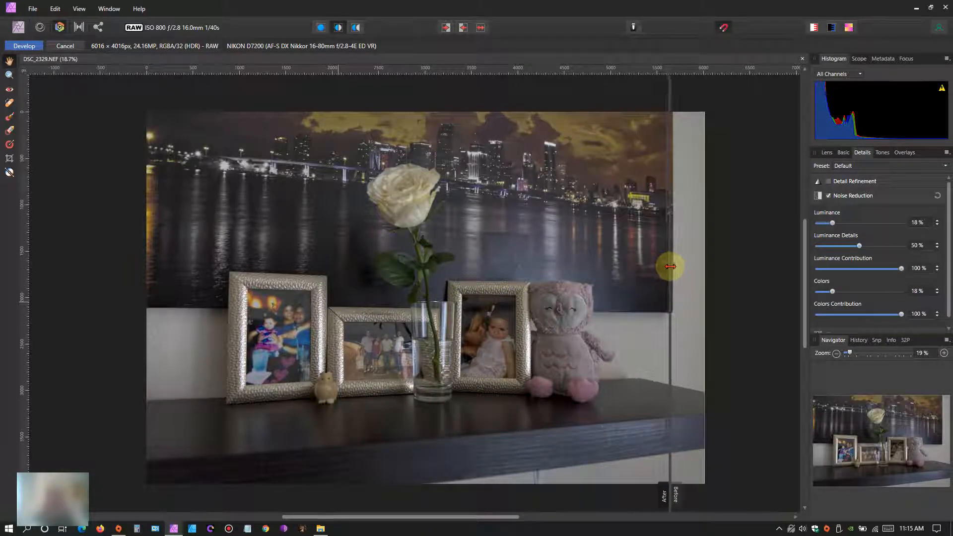
drag(670, 266, 418, 332)
click(320, 27)
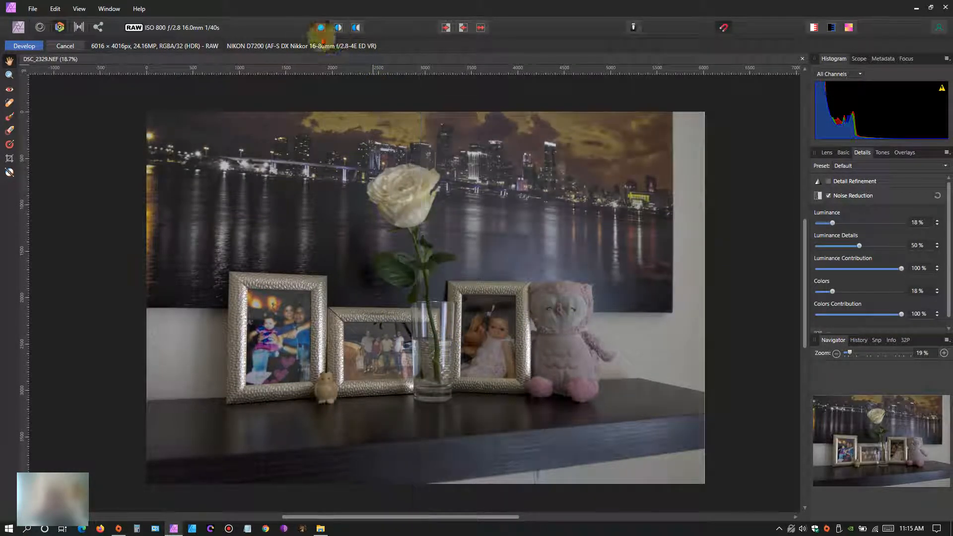
Step: Crop the photo to about 5588 x 3438 px, cutting away the lower shelf area and the bare wall strip beside the cityscape
click(9, 159)
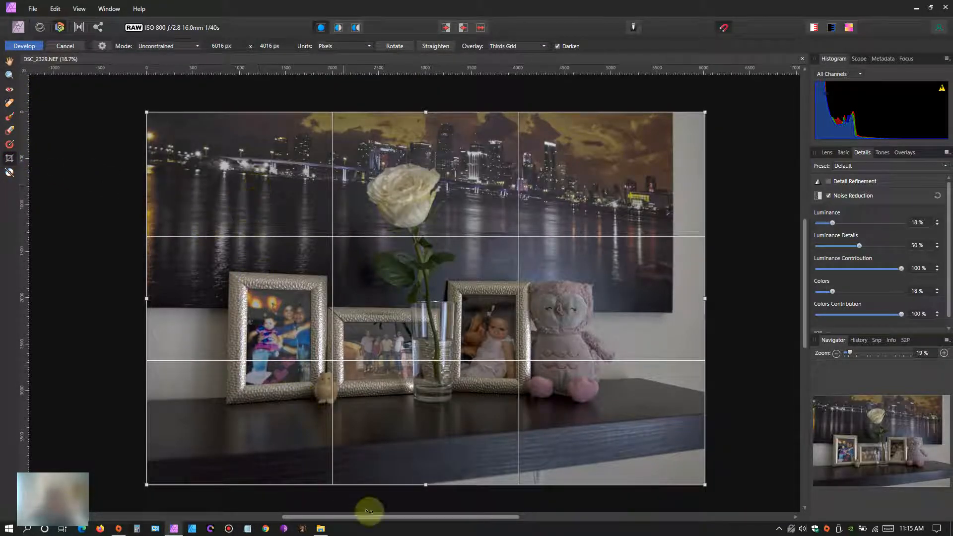
drag(426, 487, 443, 436)
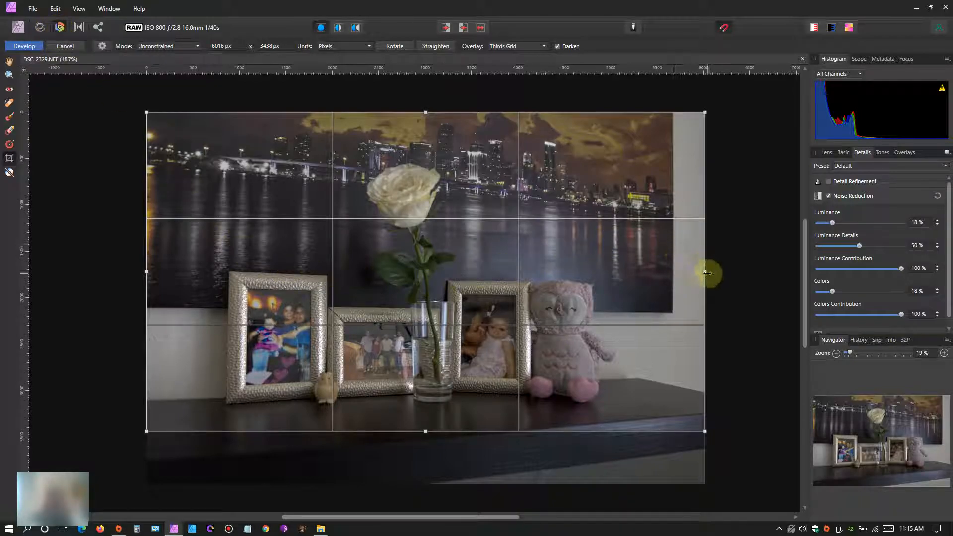
drag(705, 273, 666, 284)
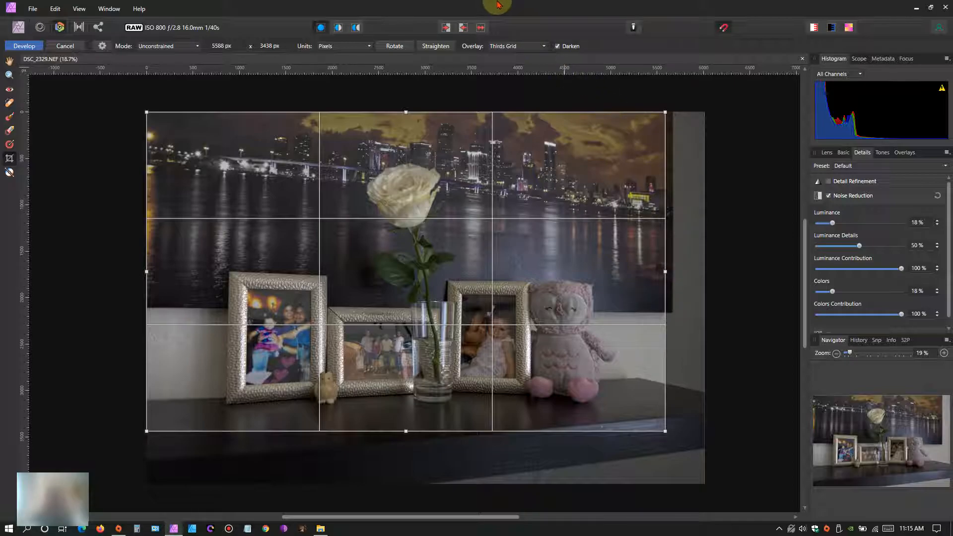
Step: Widen the crop to 5653 x 3438 px towards the cityscape's edge and preview the cropped photo
click(520, 8)
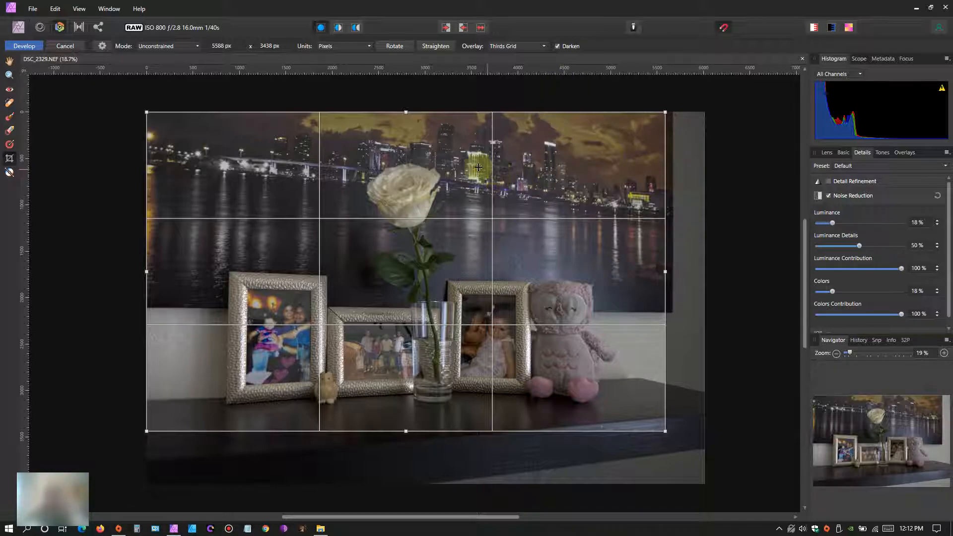
click(10, 63)
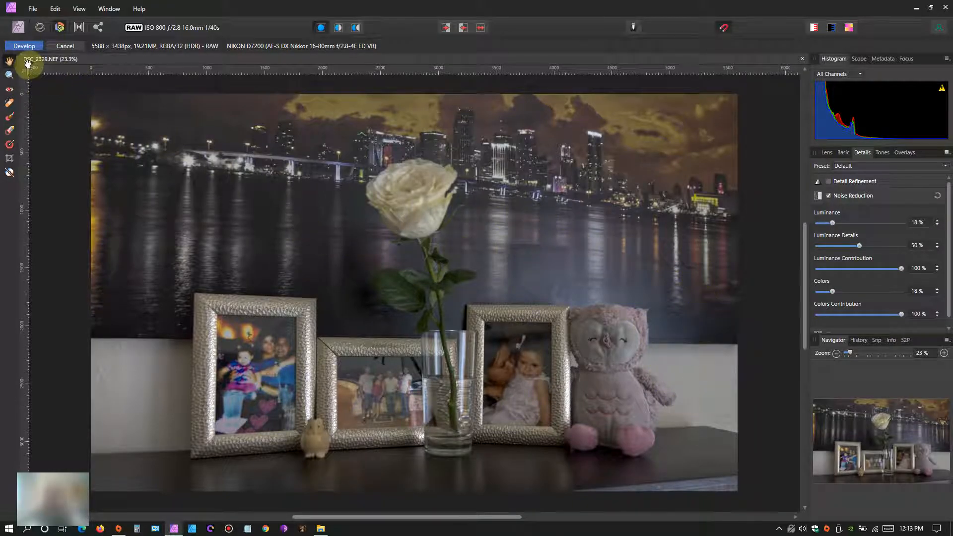
click(9, 159)
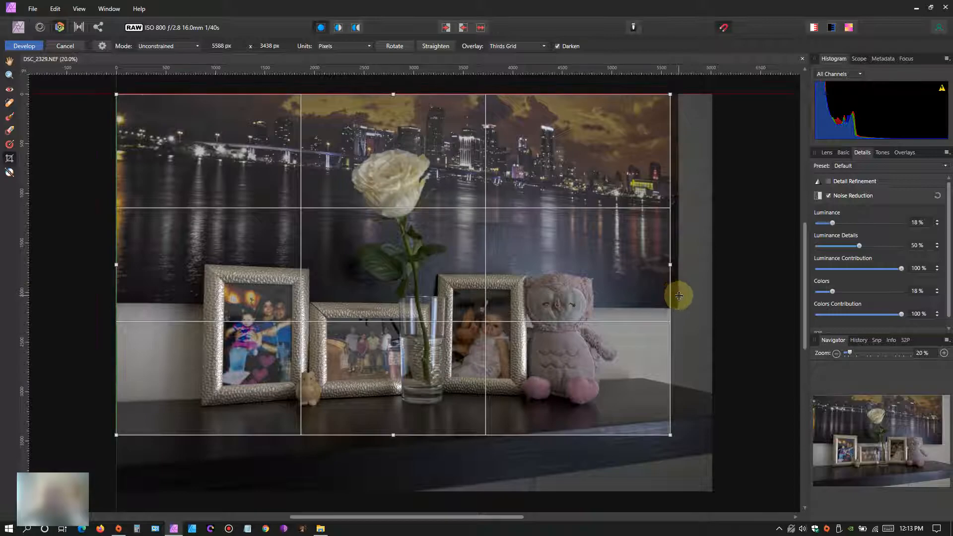
drag(668, 265, 675, 269)
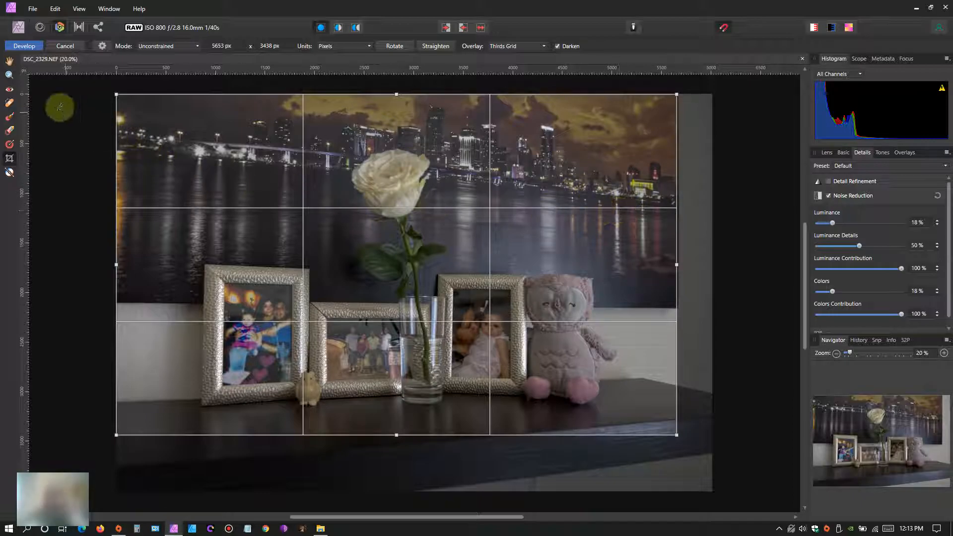
click(10, 61)
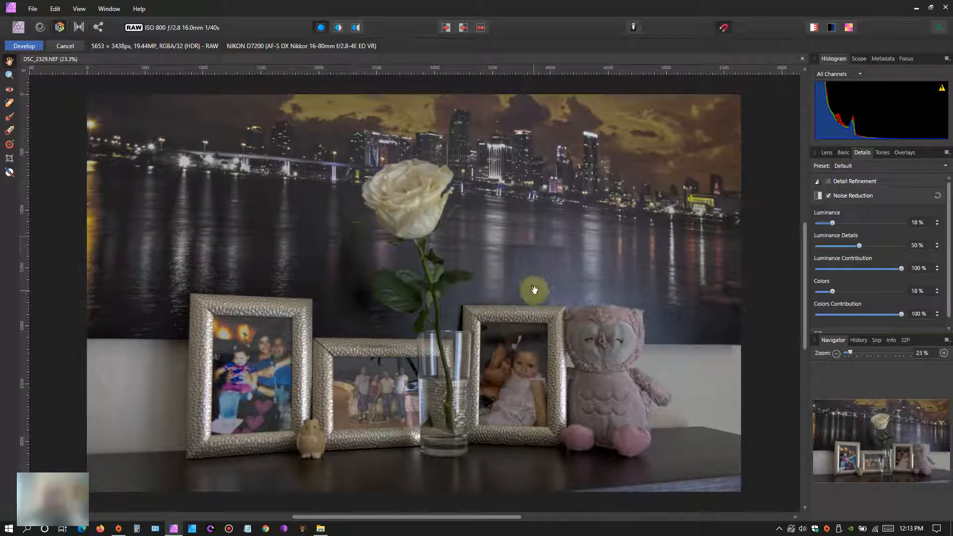
Step: Review the edits in a before/after split view and in the history, and develop the raw photo
click(339, 28)
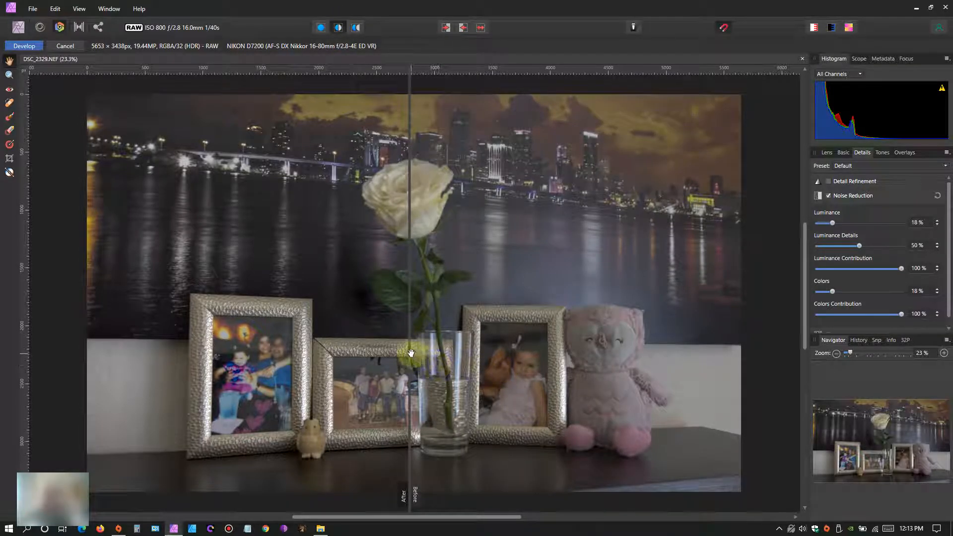
drag(410, 353, 482, 322)
click(858, 341)
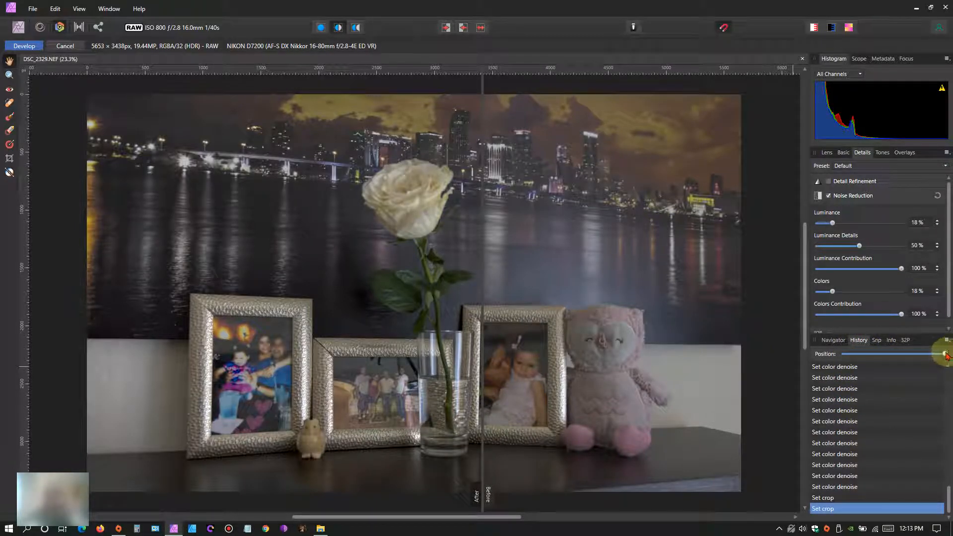
mouse_move(945, 355)
mouse_down()
mouse_move(841, 358)
mouse_move(950, 357)
mouse_up()
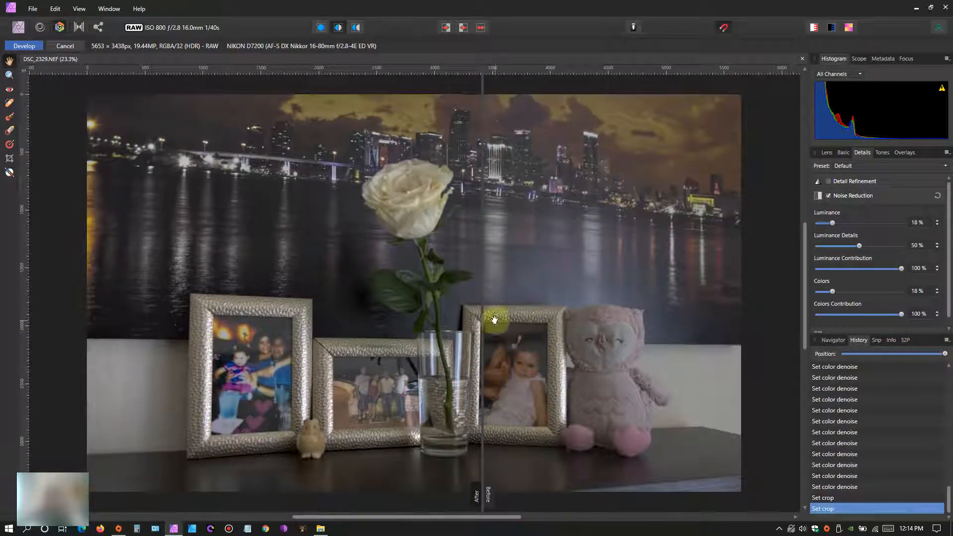
click(24, 45)
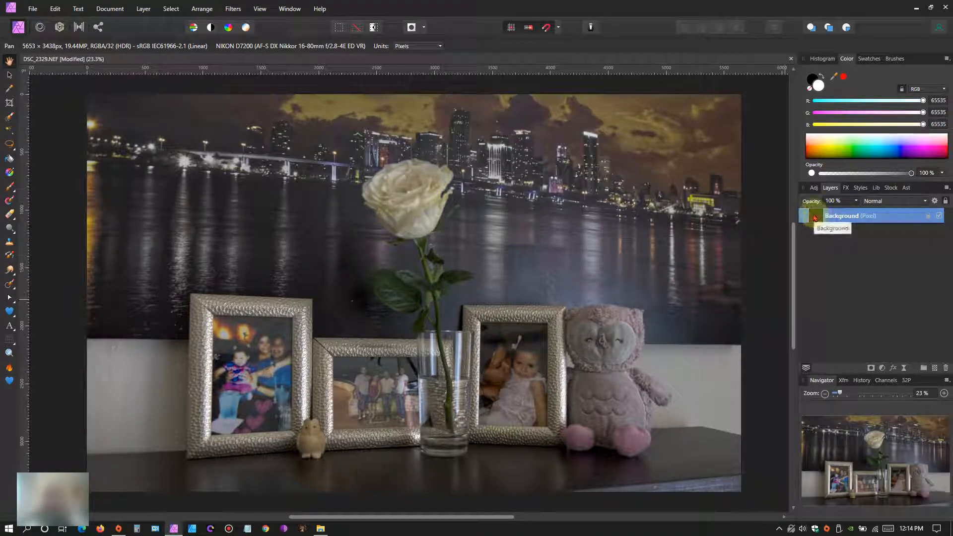
Step: Look through the available adjustments, library macros, styles and layer effects, and return to the layer stack
click(814, 188)
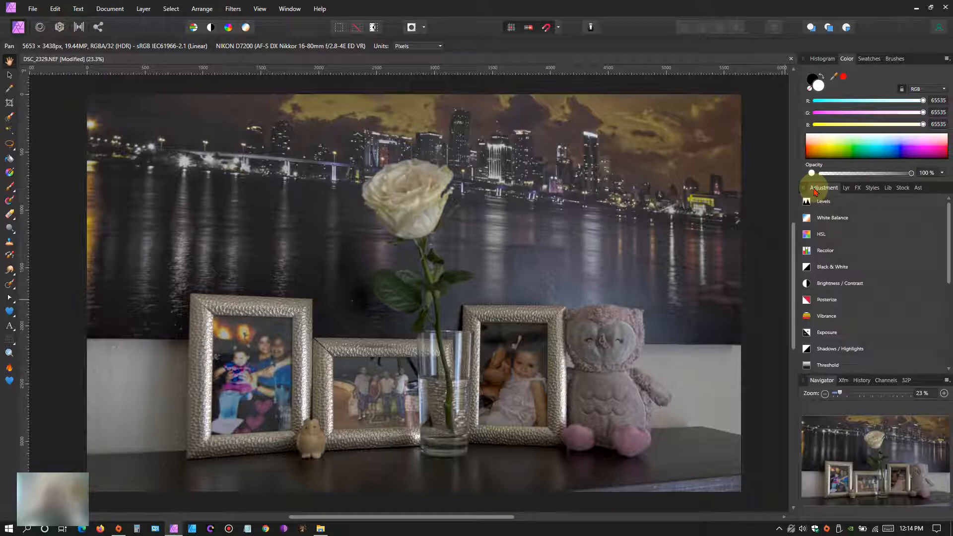
click(847, 188)
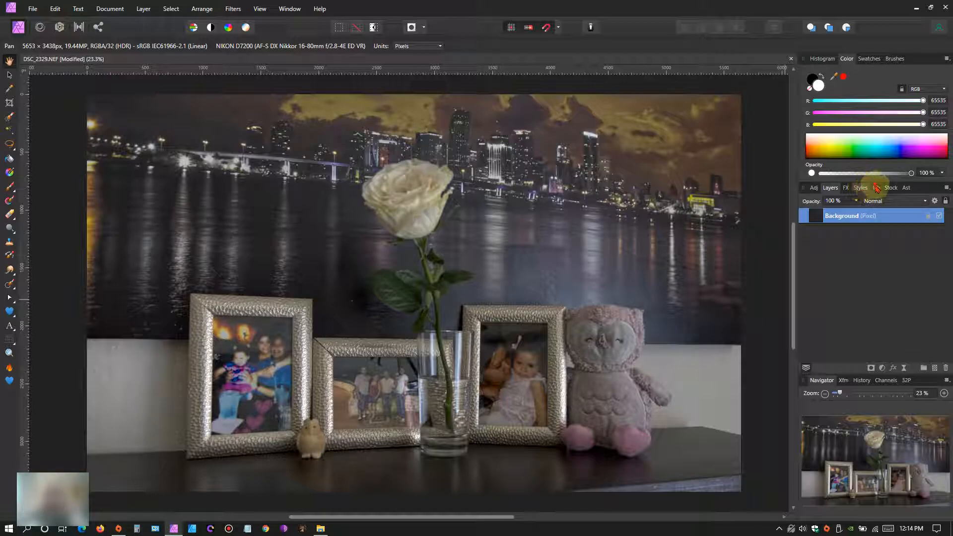
click(810, 187)
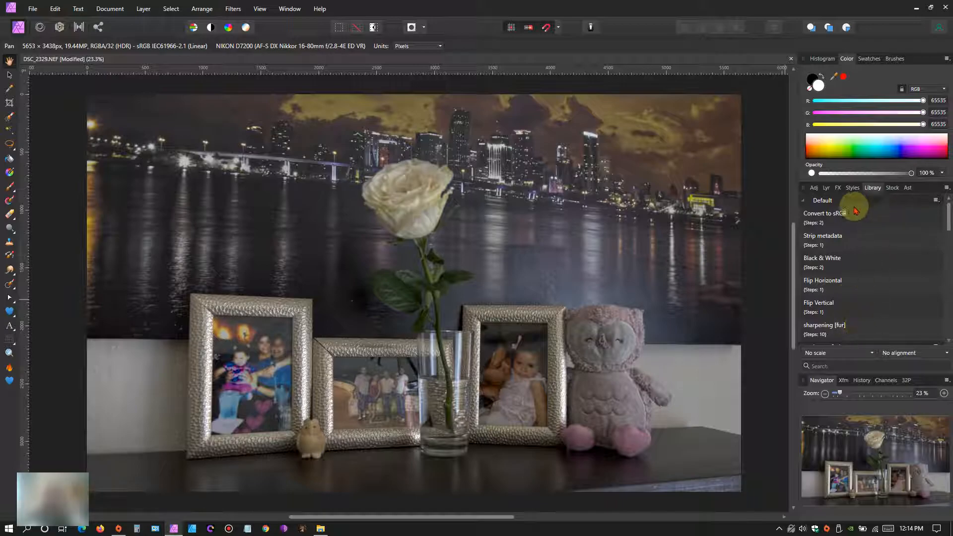
click(858, 189)
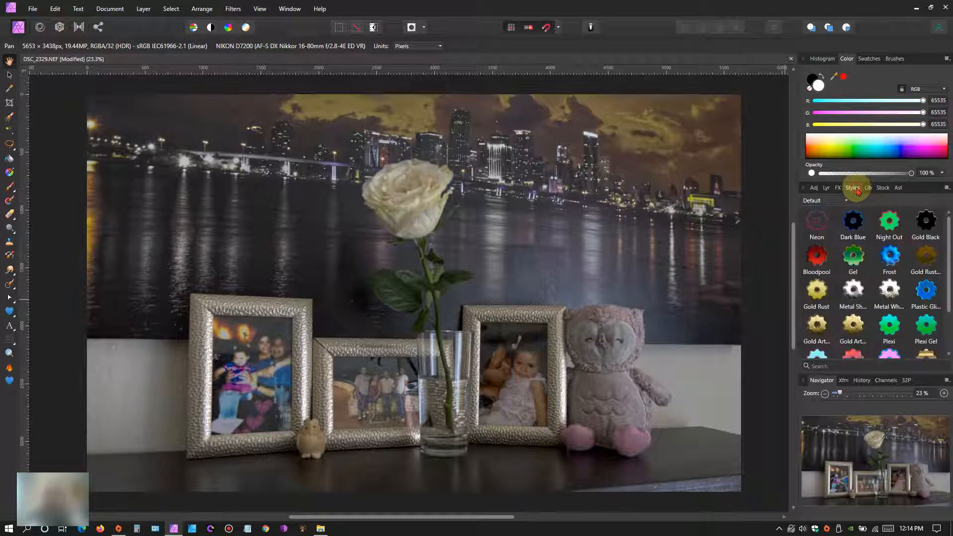
click(838, 189)
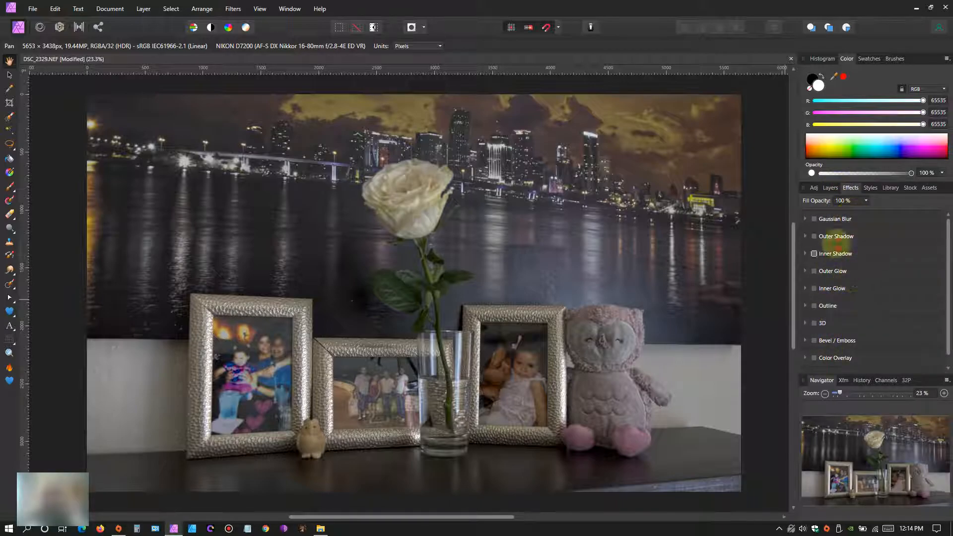
click(830, 188)
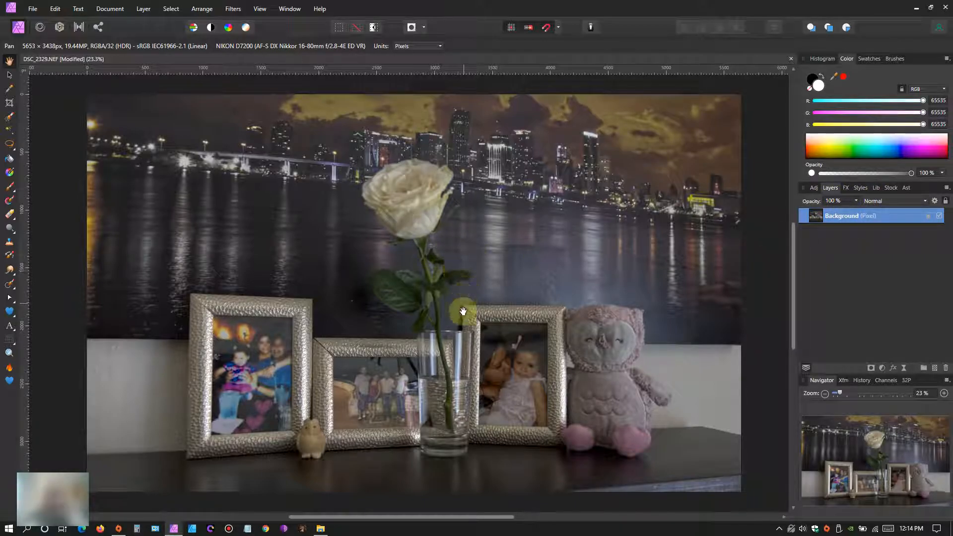
Step: Examine the picture frames, glass vase and rose up close for detail and sharpness, and return to the whole photo
scroll(463, 306, up, 5)
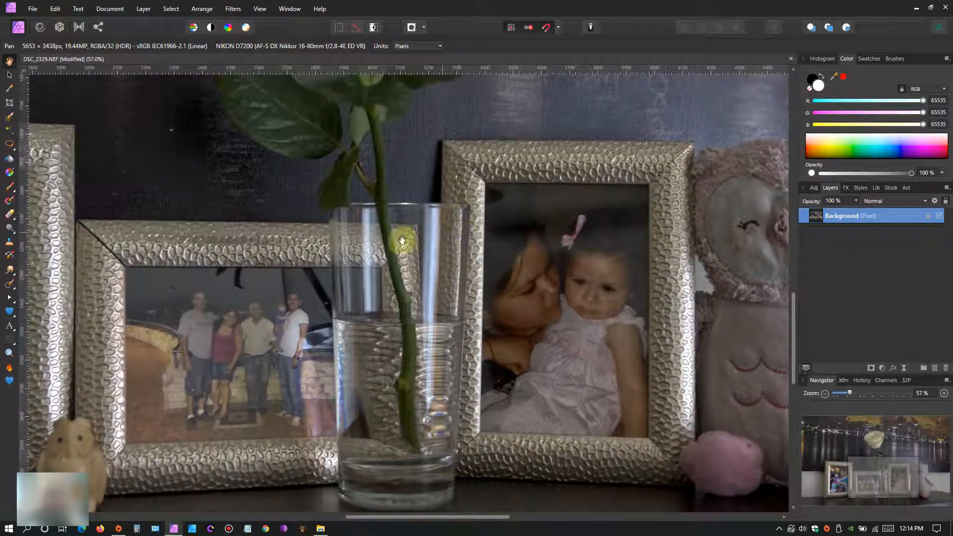
drag(187, 282, 410, 270)
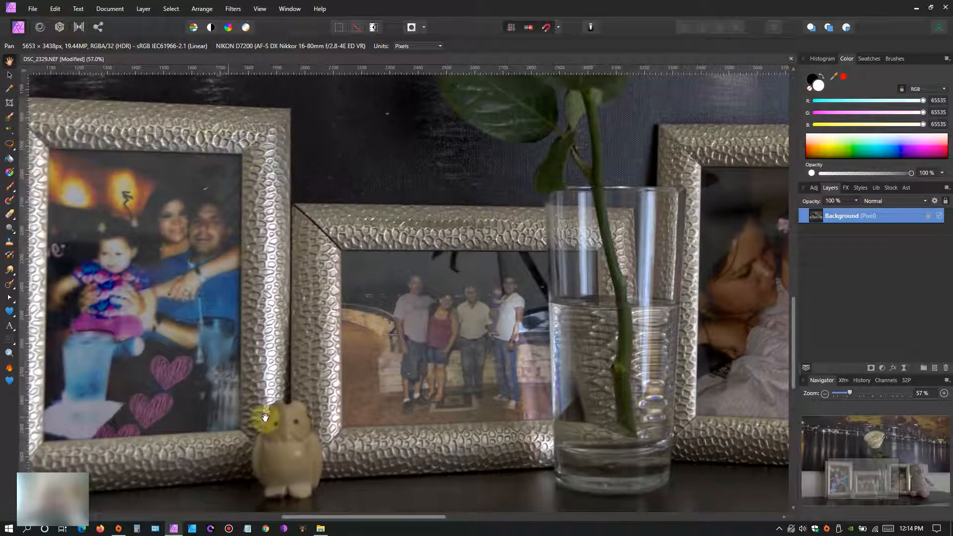
drag(497, 325, 294, 320)
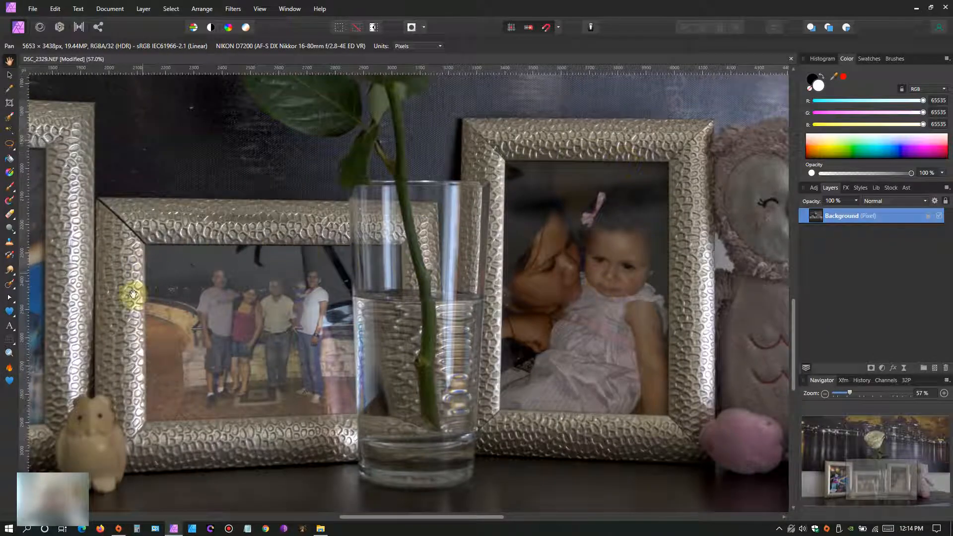
drag(576, 230, 338, 252)
drag(341, 184, 470, 253)
scroll(470, 252, down, 4)
drag(436, 172, 463, 256)
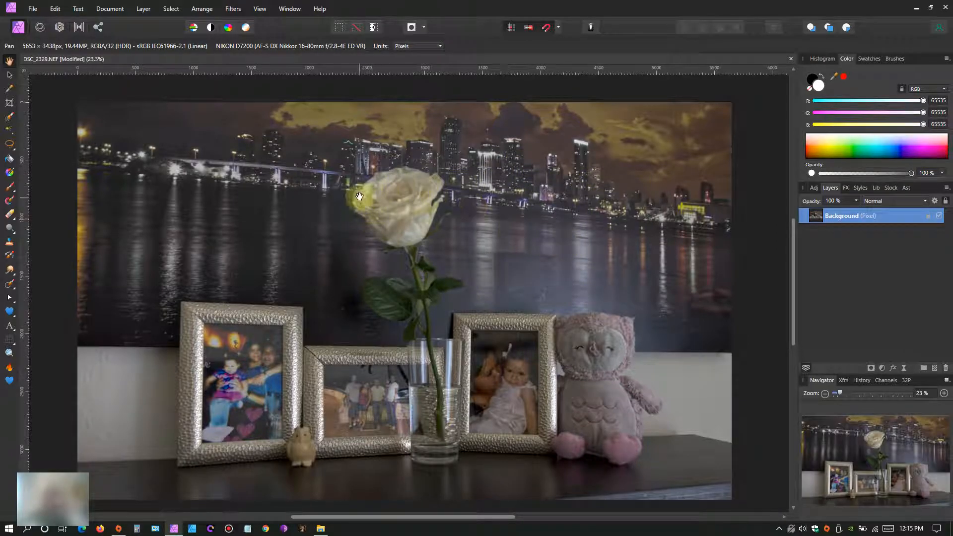
Step: Try an Unsharp Mask with a radius of about 8 px on the photo, compare it in split view, and cancel the filter
click(233, 8)
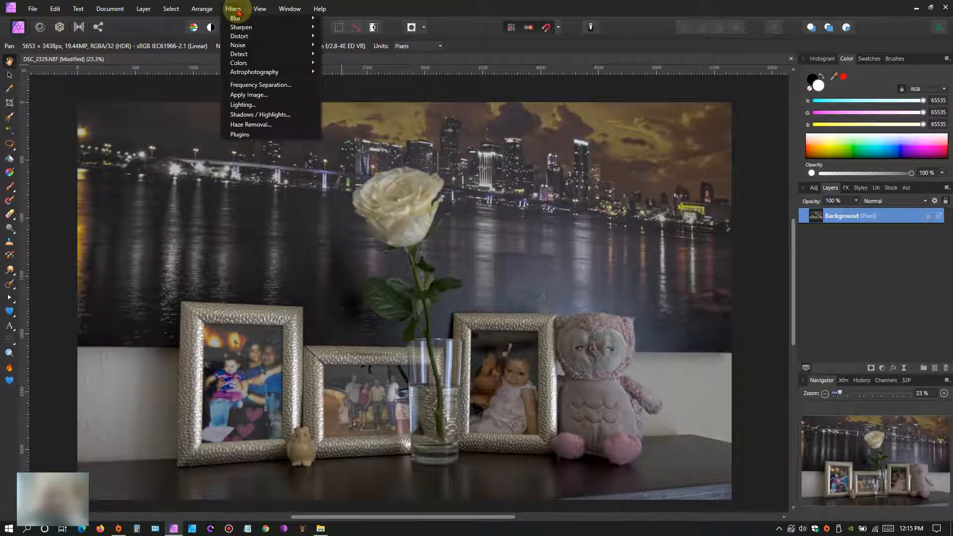
mouse_move(244, 27)
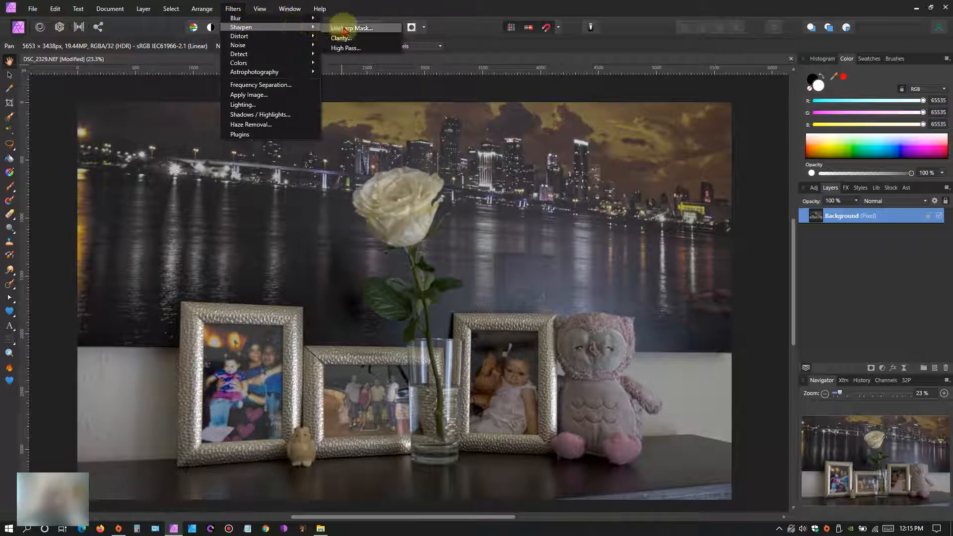
click(367, 29)
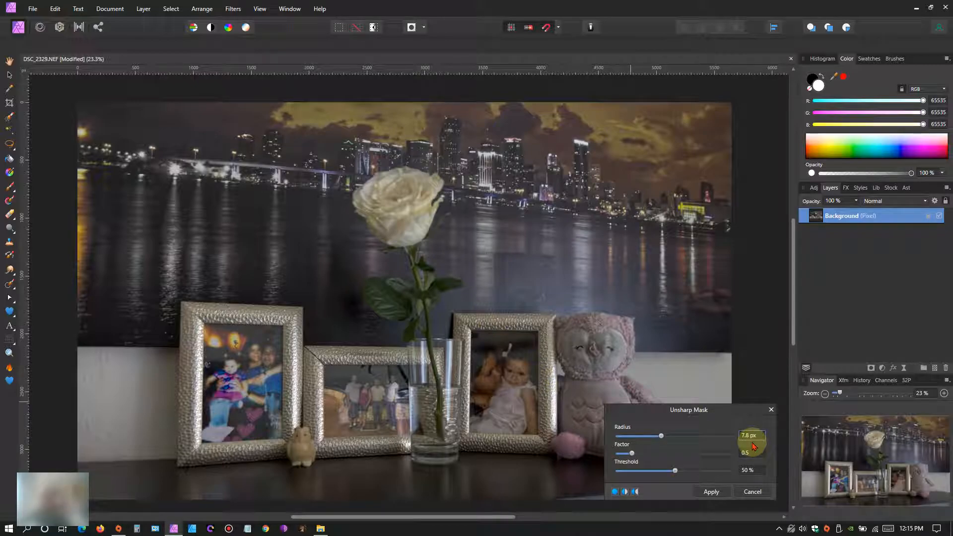
click(626, 491)
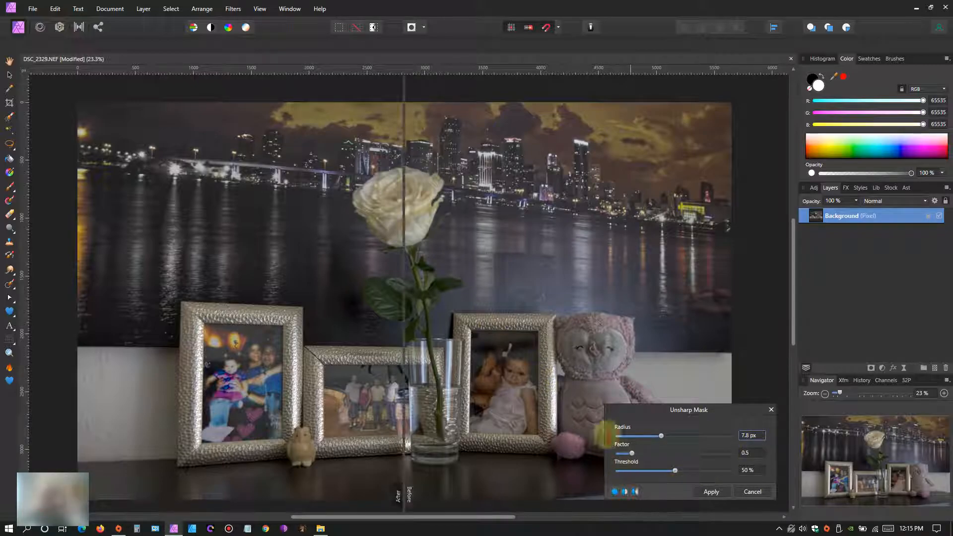
mouse_move(402, 295)
mouse_down()
mouse_move(570, 278)
mouse_move(354, 305)
mouse_move(183, 308)
mouse_move(278, 312)
mouse_move(606, 286)
mouse_move(380, 309)
mouse_move(574, 283)
mouse_move(587, 283)
mouse_move(455, 301)
mouse_move(623, 282)
mouse_move(672, 289)
mouse_move(360, 306)
mouse_move(470, 300)
mouse_move(394, 308)
mouse_up()
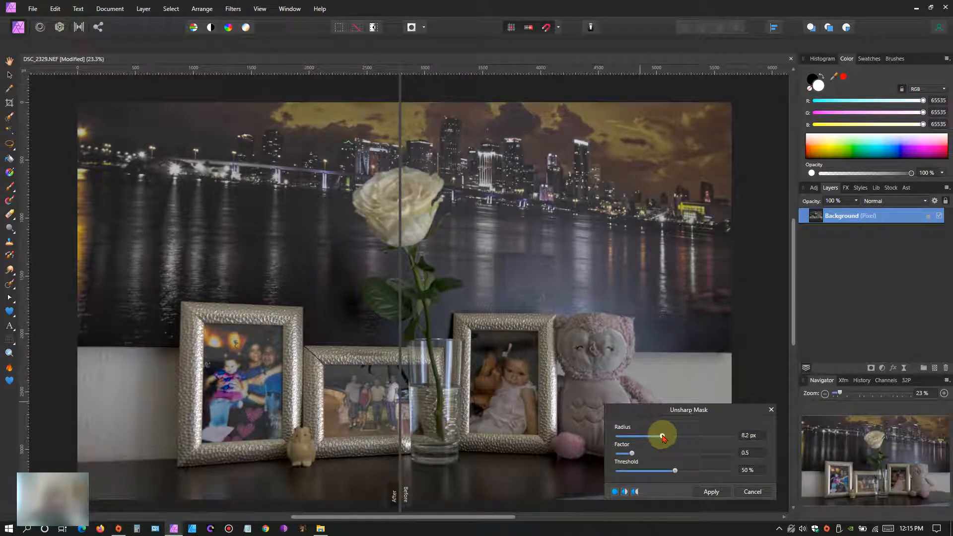
drag(401, 347, 392, 324)
click(751, 491)
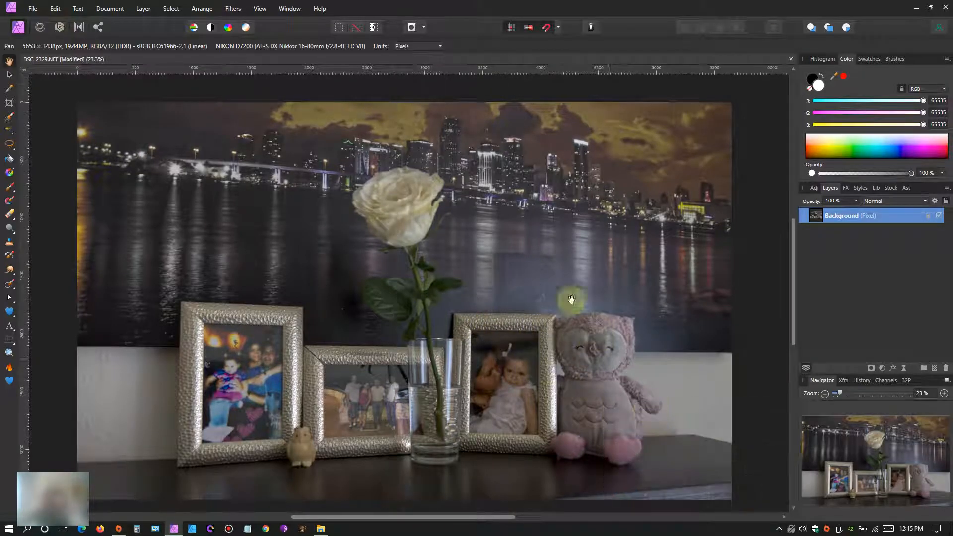
Step: Start a Clarity sharpening filter on the Background layer with its strength set to 24%
click(233, 8)
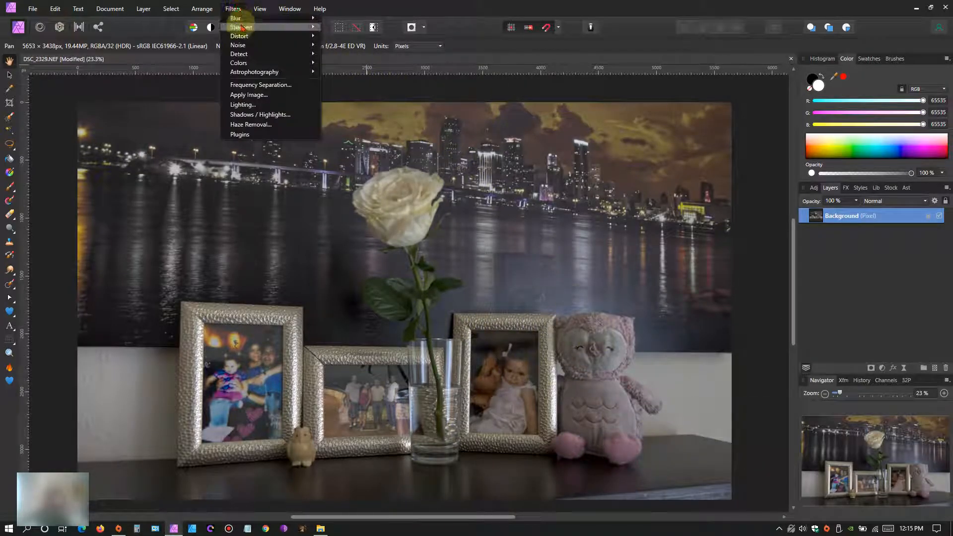
mouse_move(253, 17)
mouse_move(278, 27)
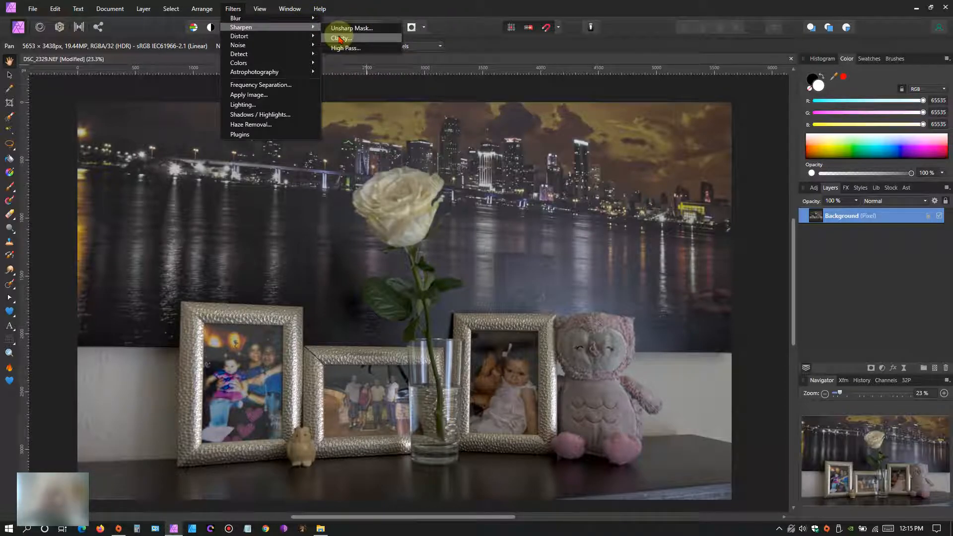
click(340, 39)
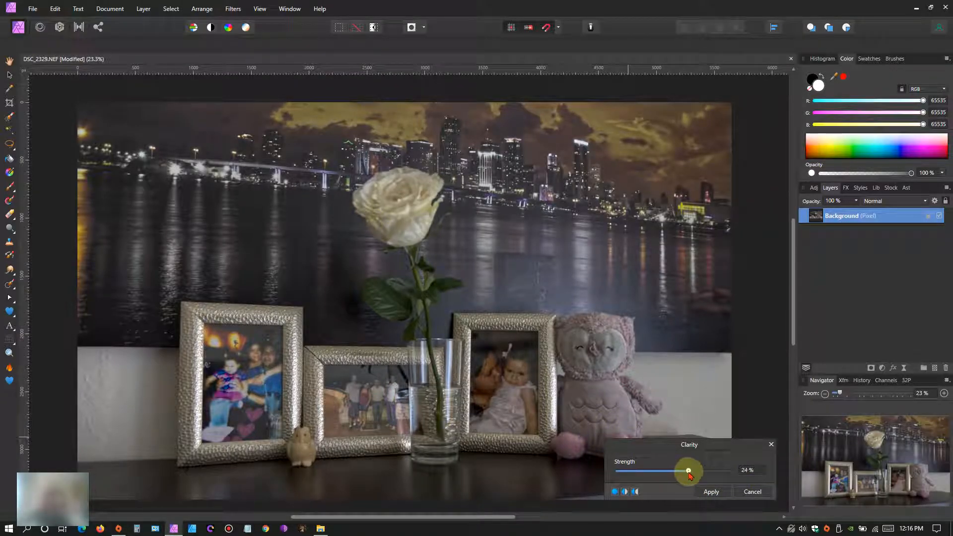
Step: Compare the Clarity effect before and after across the rose and cityscape in split view, and apply the filter
click(625, 491)
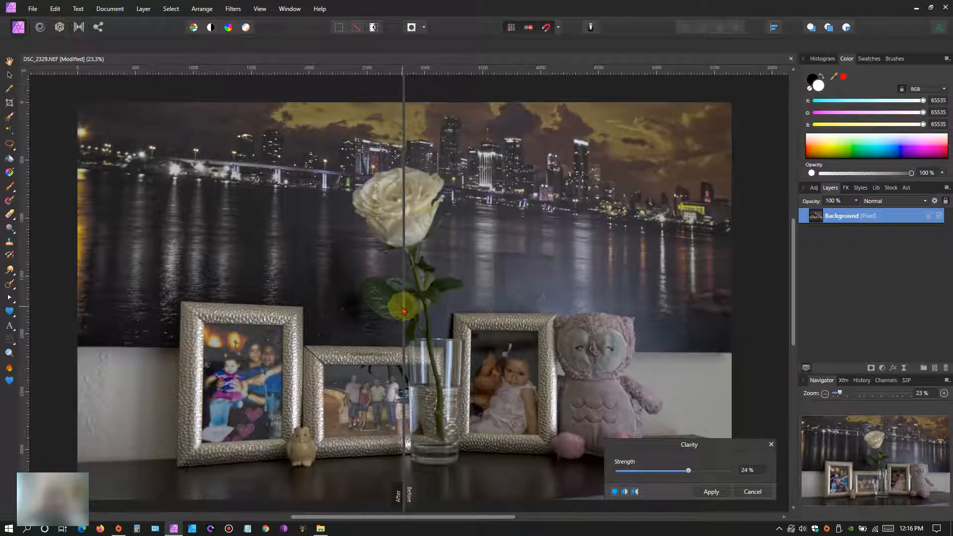
drag(403, 307, 320, 222)
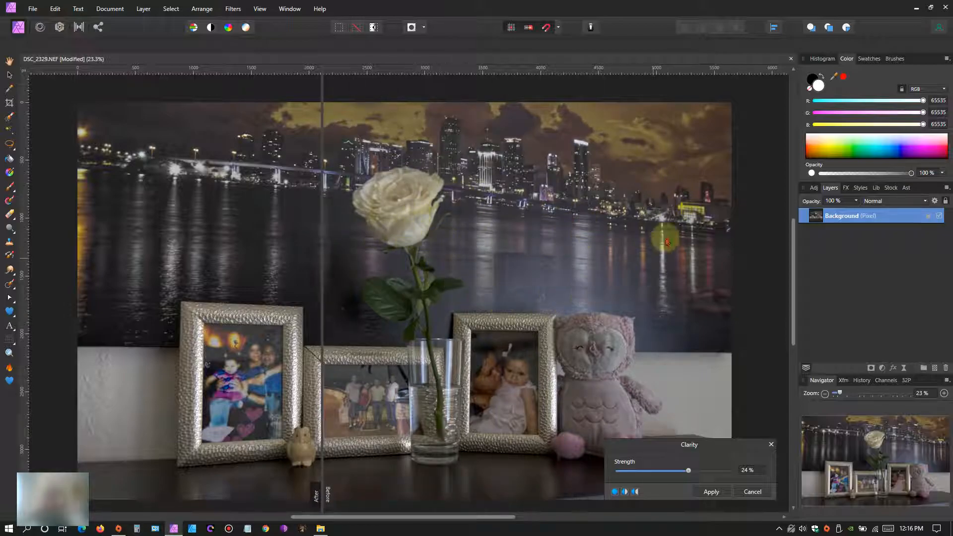
drag(323, 309, 583, 259)
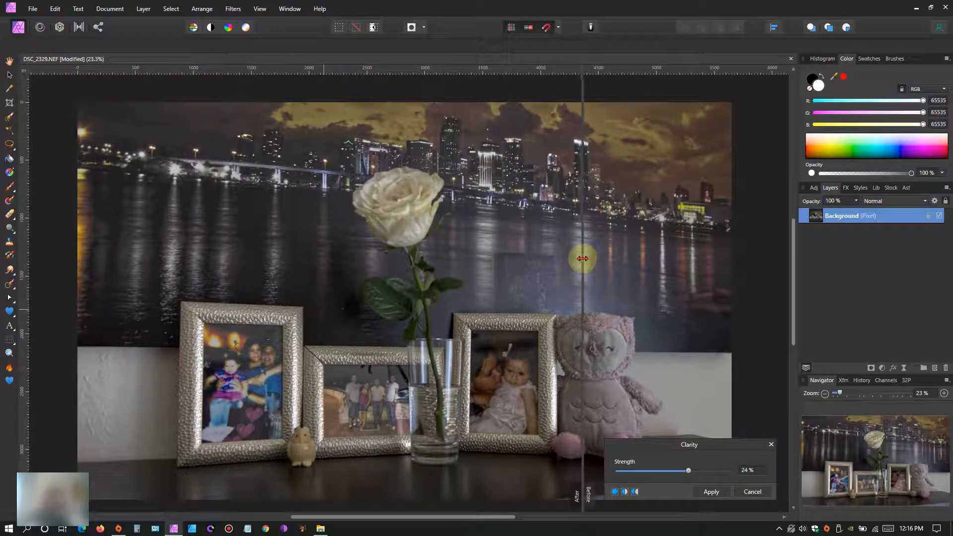
scroll(355, 245, up, 2)
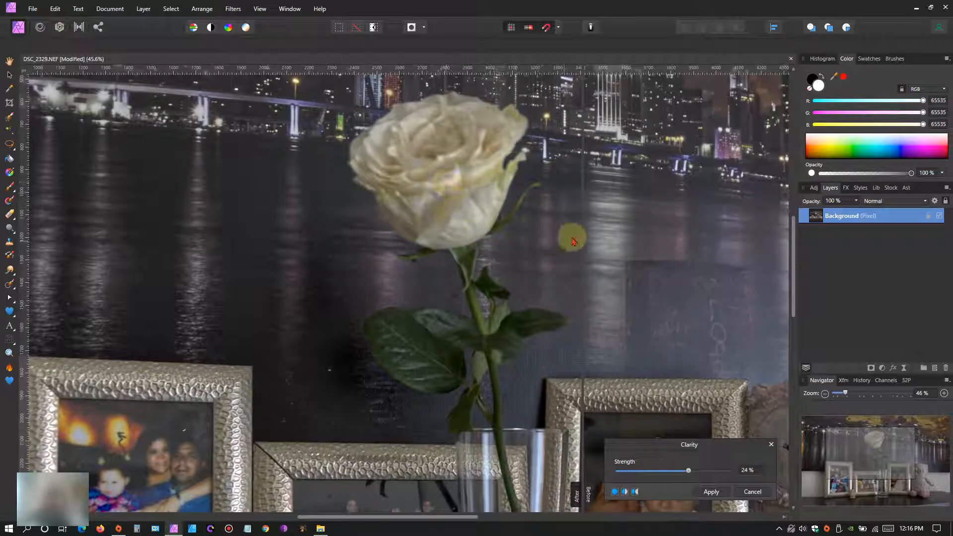
drag(561, 235, 613, 227)
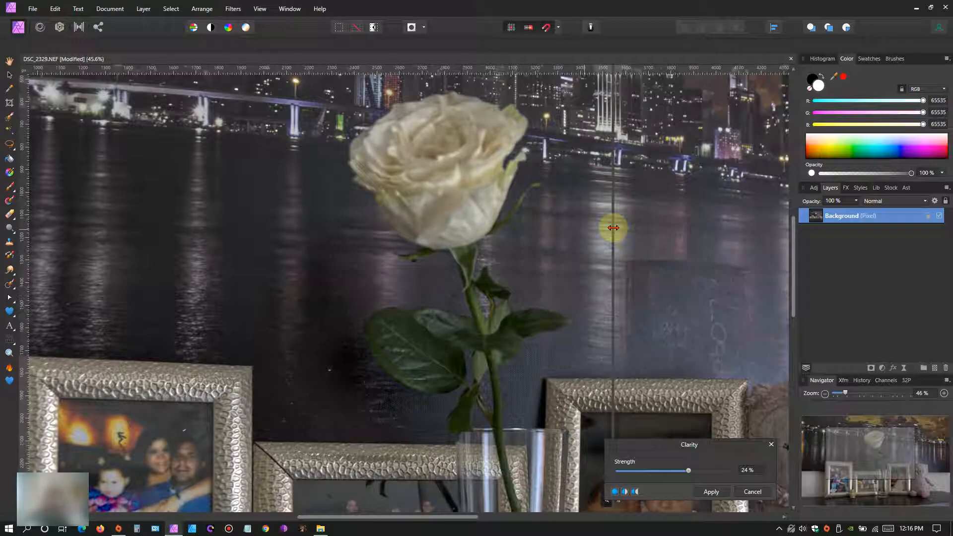
drag(613, 227, 457, 228)
scroll(457, 228, down, 3)
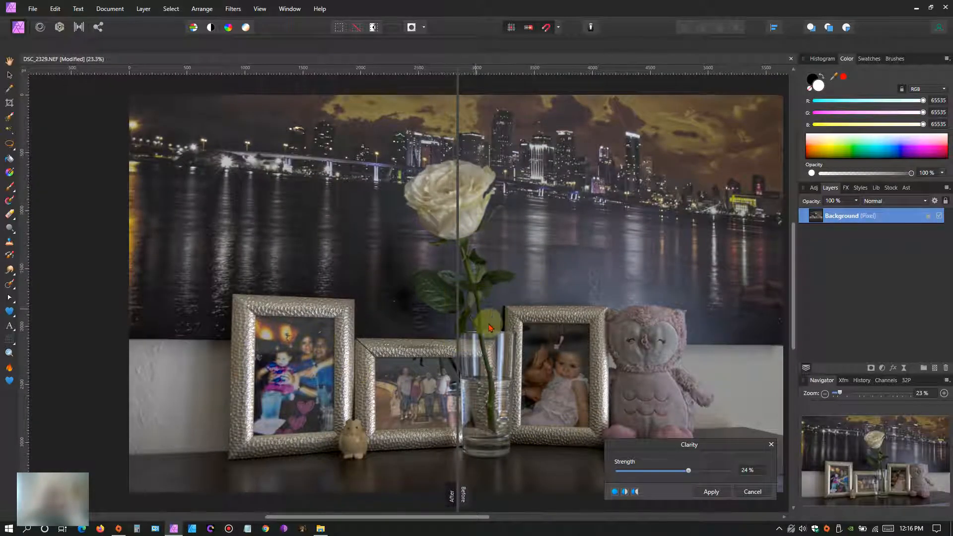
click(713, 492)
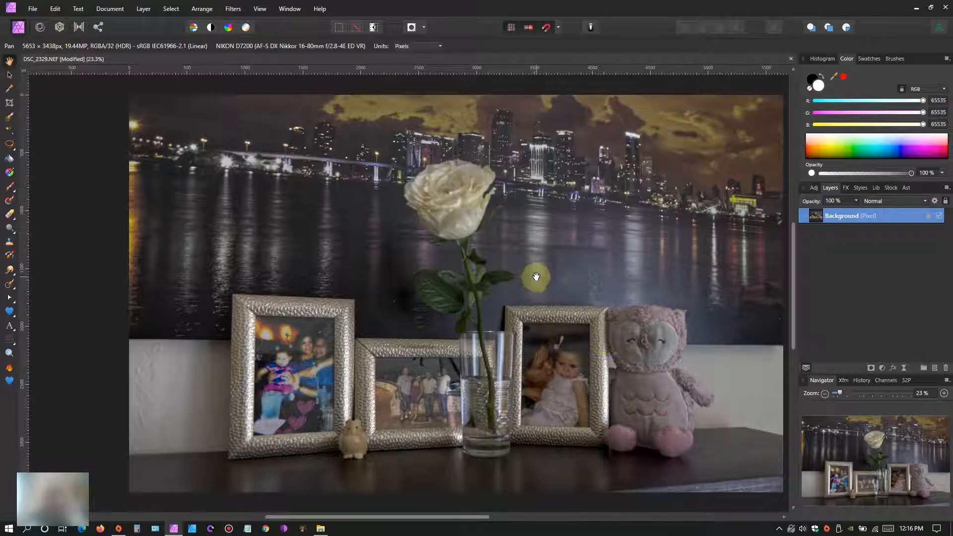
Step: Add a Brightness / Contrast adjustment above the Background layer with its contrast set to 18%
scroll(462, 292, down, 1)
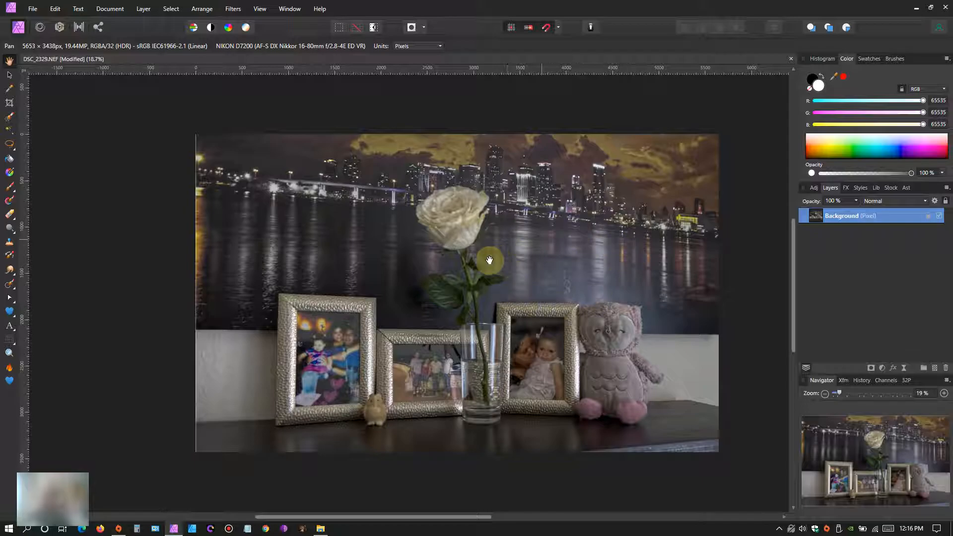
click(882, 369)
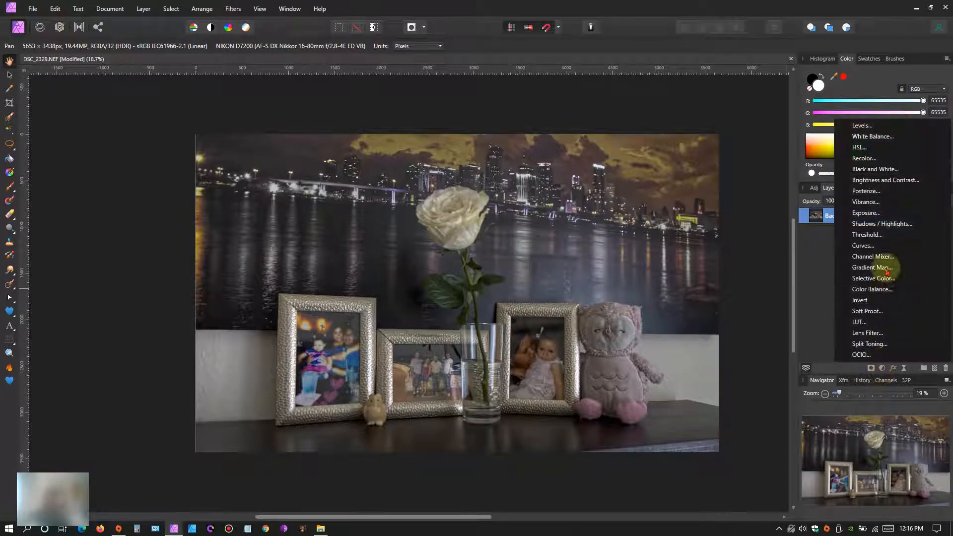
click(877, 182)
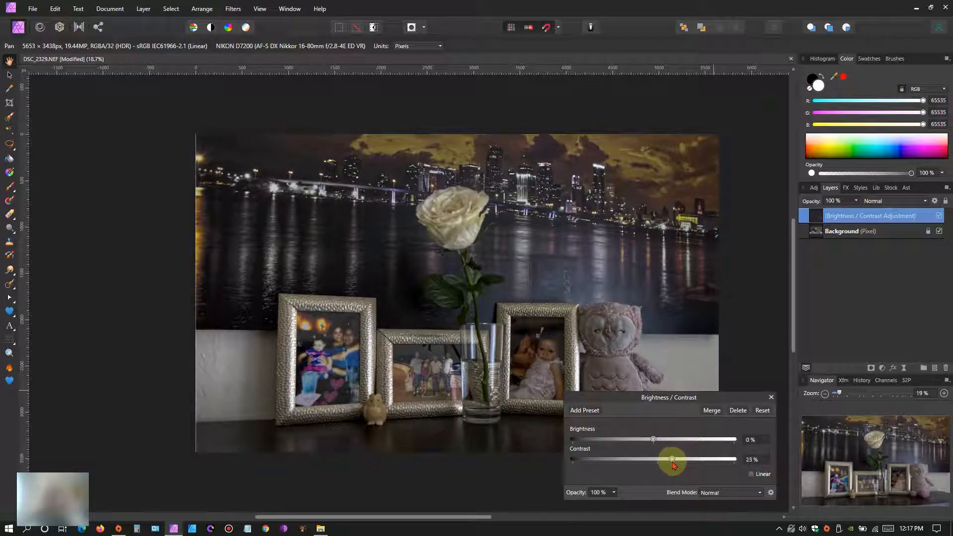
drag(677, 466, 681, 466)
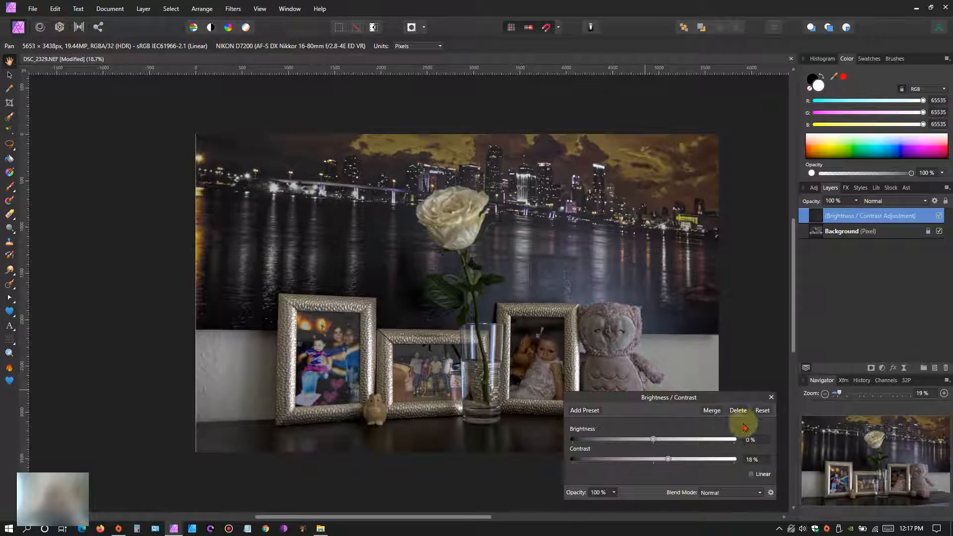
click(771, 398)
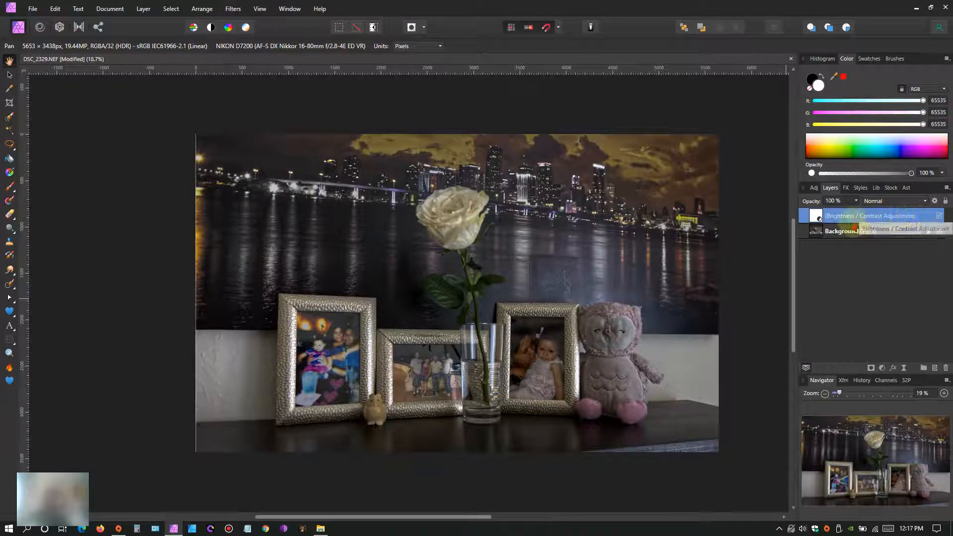
Step: Compare the photo with and without the Brightness / Contrast adjustment by toggling that layer's visibility
click(938, 216)
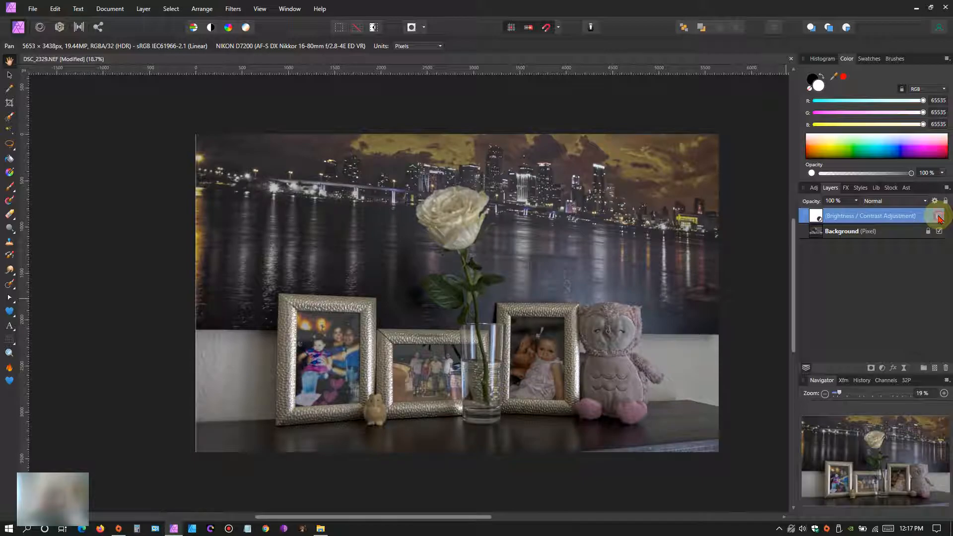
click(938, 216)
click(937, 218)
click(937, 218)
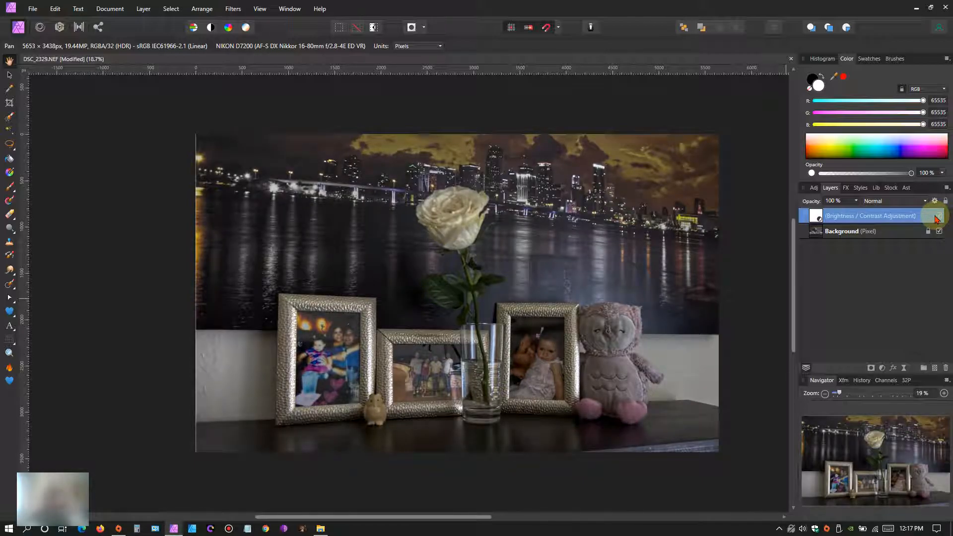
click(937, 218)
click(937, 218)
Step: Examine the picture frames, glass vase, rose and cityscape up close with the contrast adjustment on, and return to the whole photo
scroll(335, 381, up, 3)
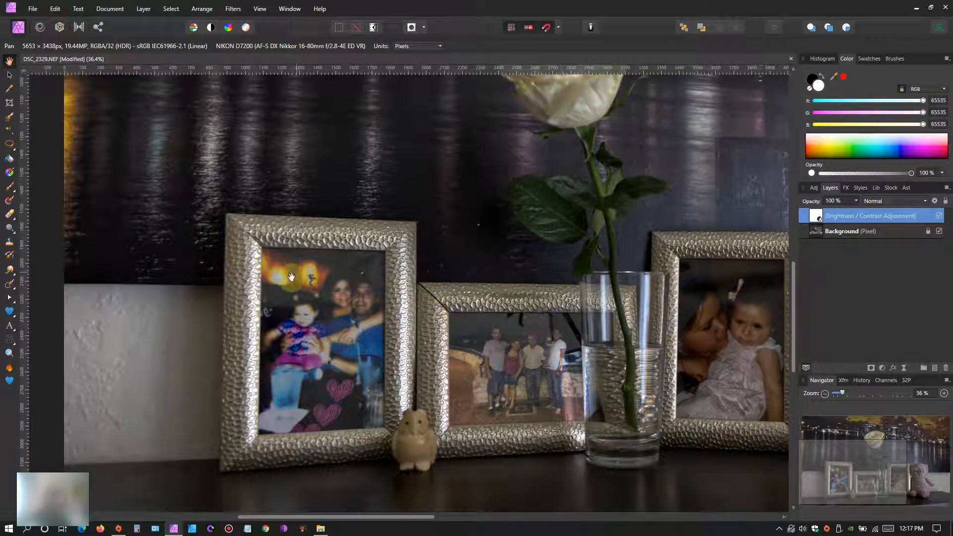
ctrl+scroll(620, 389, up, 2)
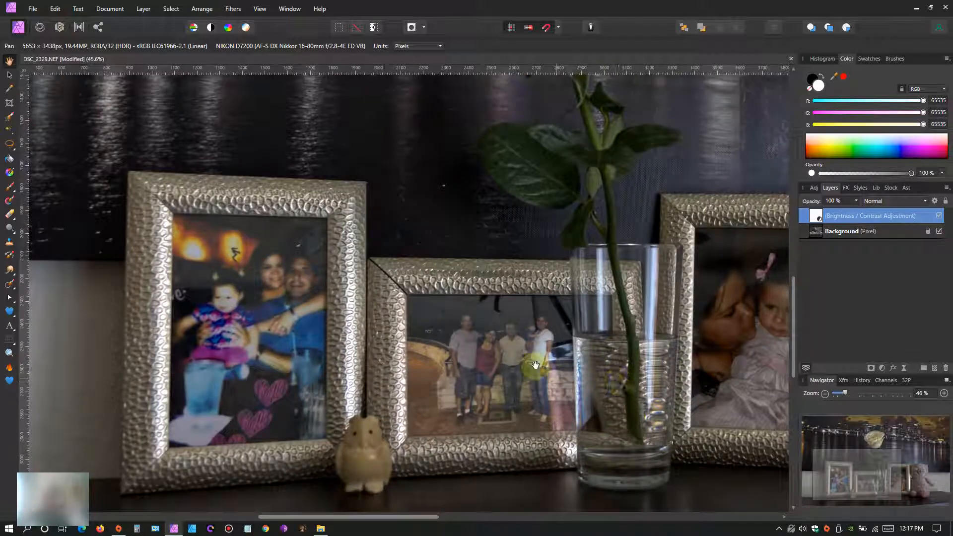
drag(444, 187, 466, 374)
drag(695, 287, 521, 308)
drag(687, 248, 680, 257)
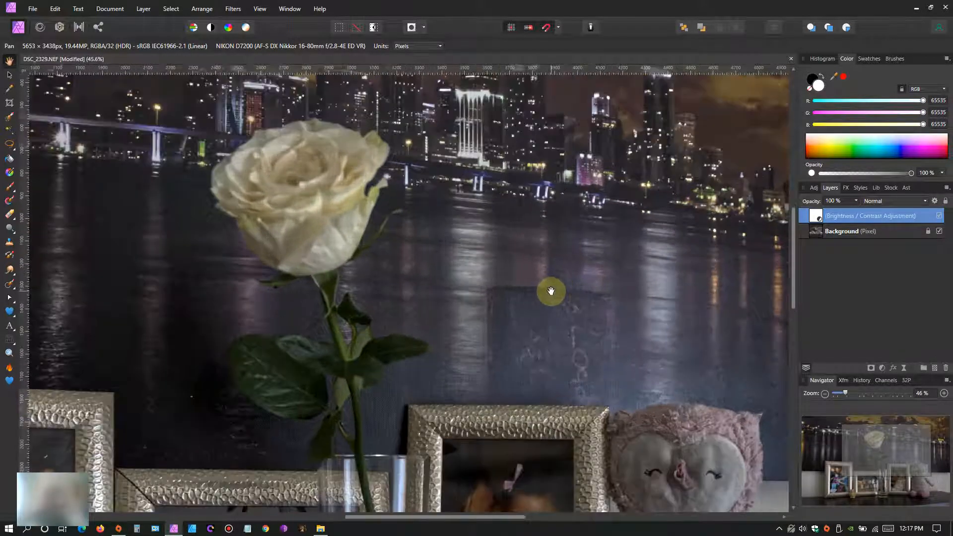
drag(549, 292, 573, 181)
scroll(573, 181, down, 4)
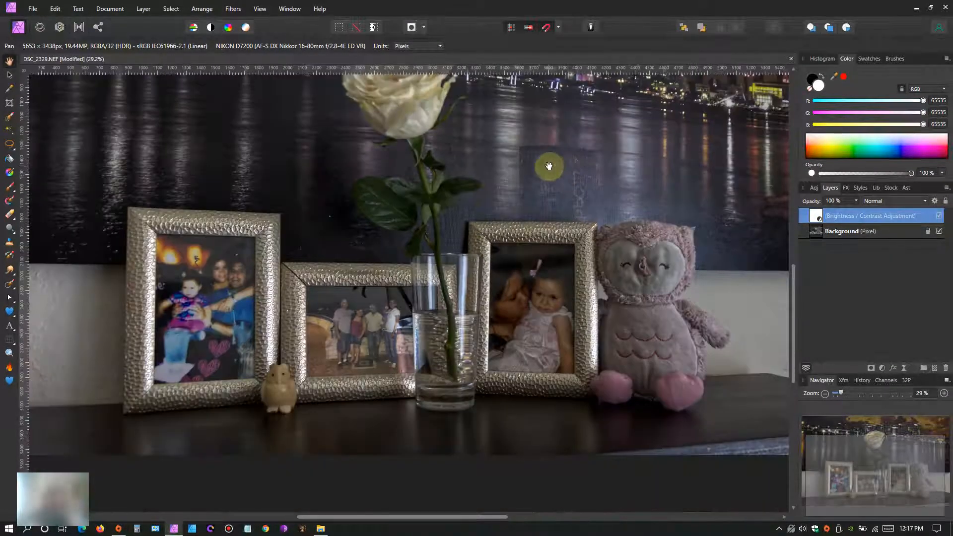
scroll(544, 168, down, 4)
drag(544, 168, 528, 270)
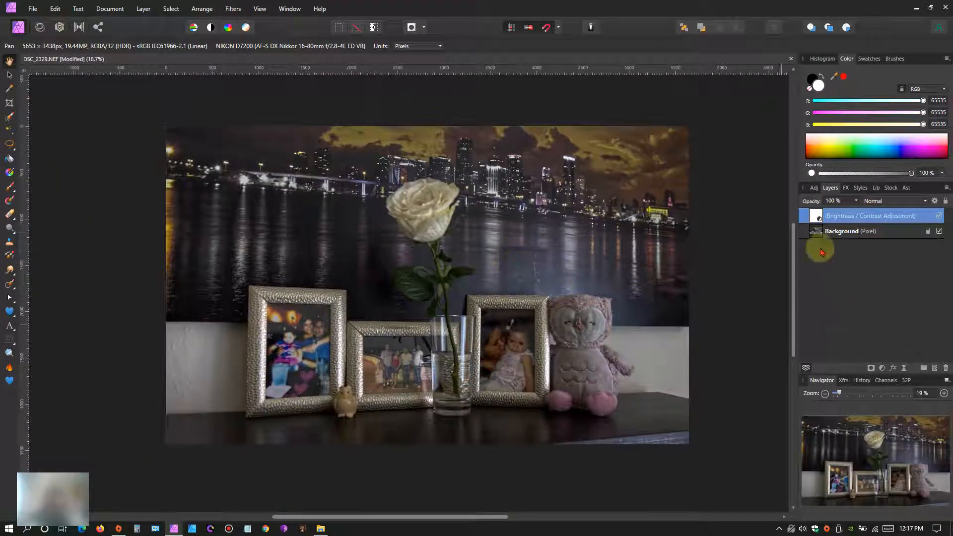
Step: Flatten the Brightness / Contrast adjustment and the Background layer into a single pixel layer
click(821, 232)
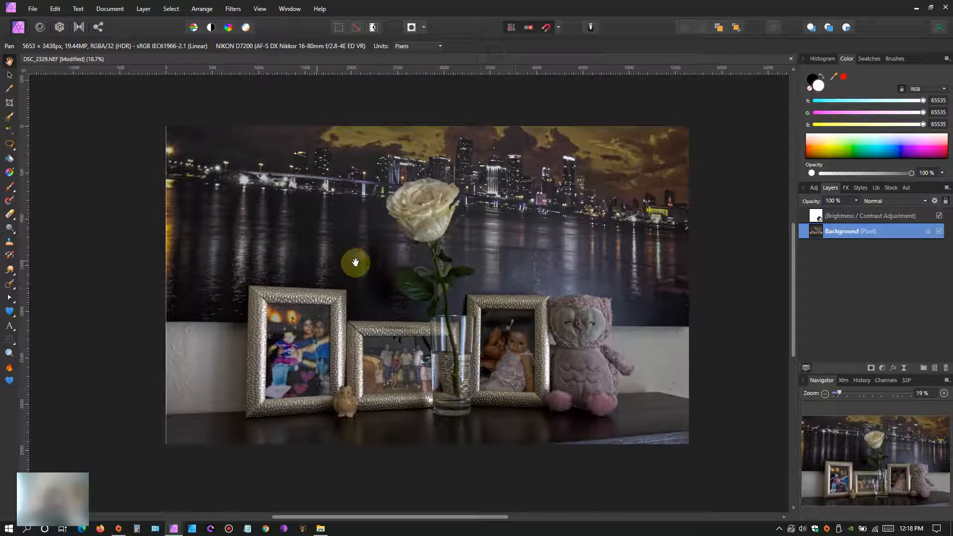
scroll(391, 245, up, 4)
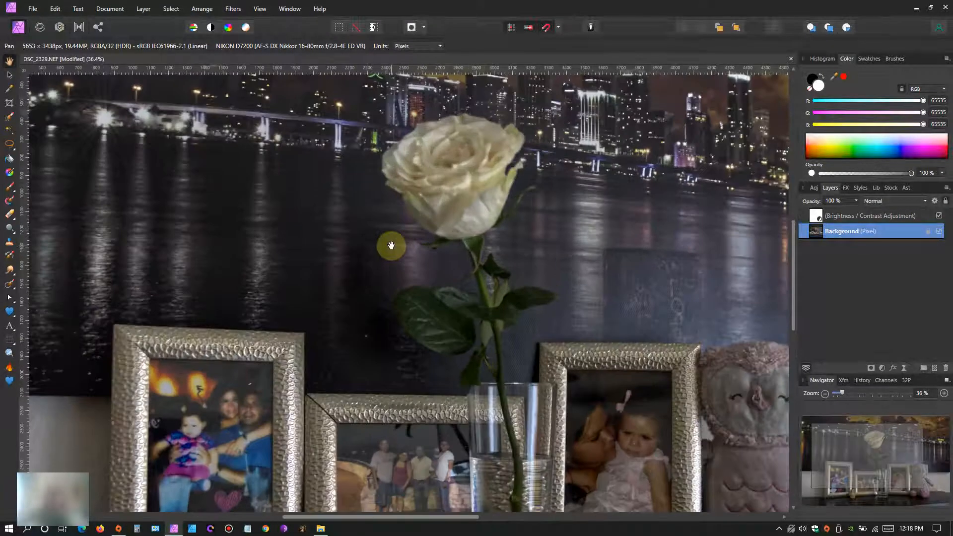
scroll(390, 245, down, 2)
scroll(391, 245, down, 1)
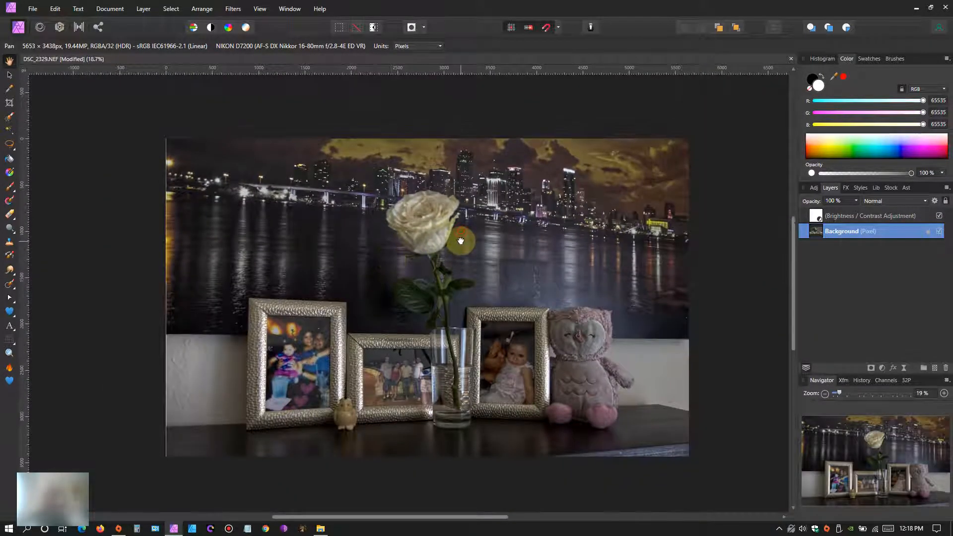
click(110, 8)
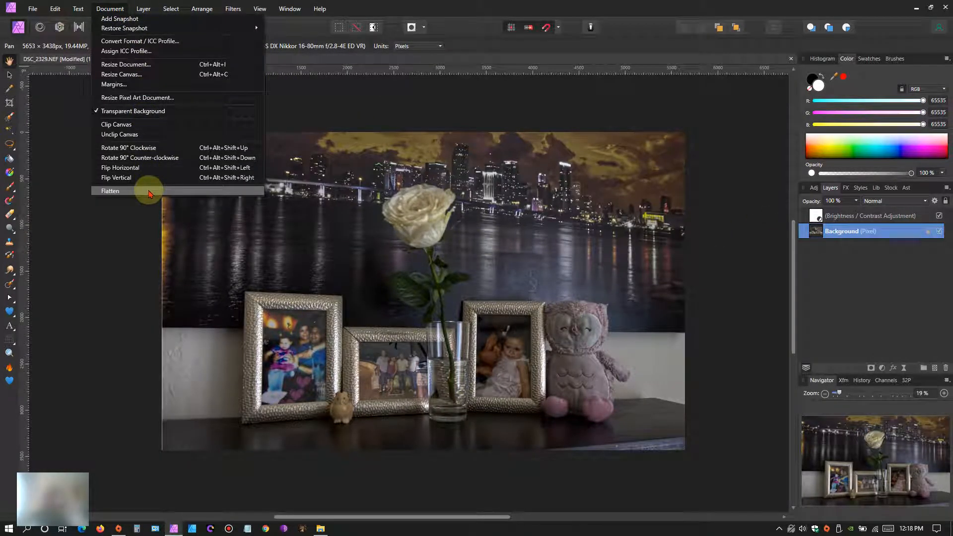
click(149, 192)
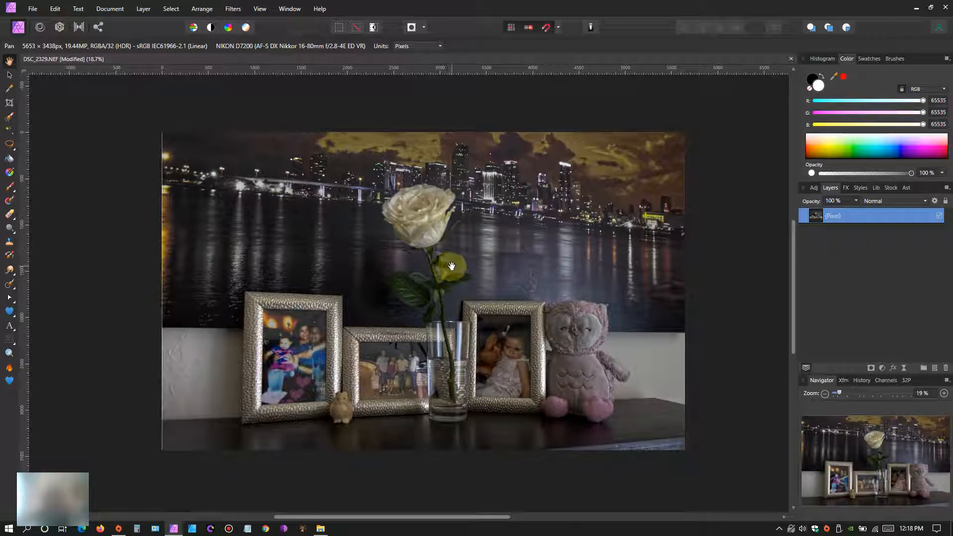
Step: Open the raw photo DSC_2327 from the Desktop folder alongside the current document
click(932, 9)
drag(444, 292, 381, 283)
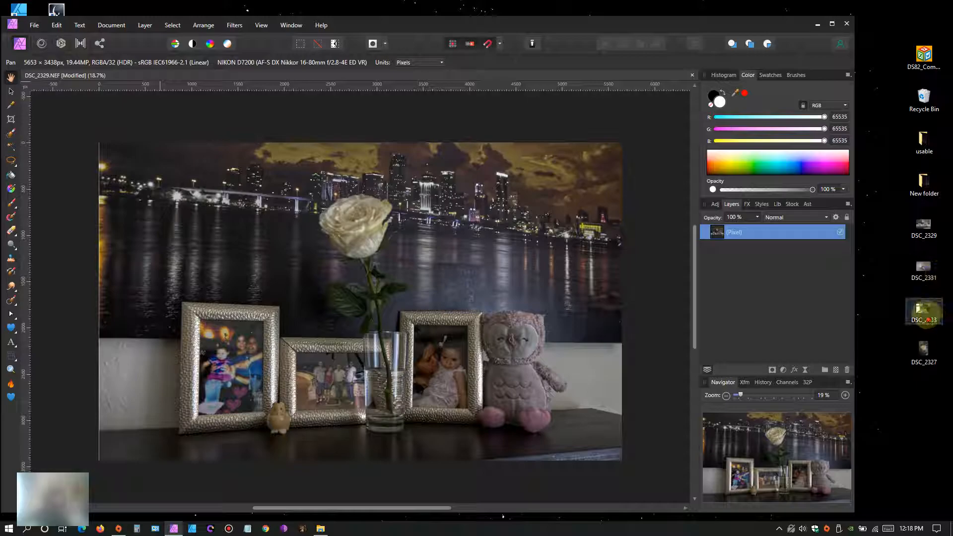
click(927, 305)
click(926, 242)
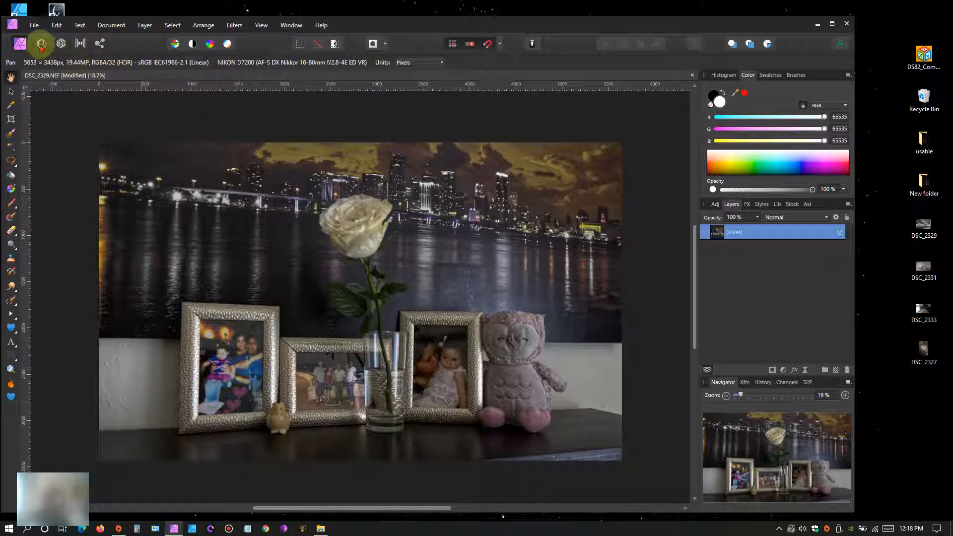
click(34, 26)
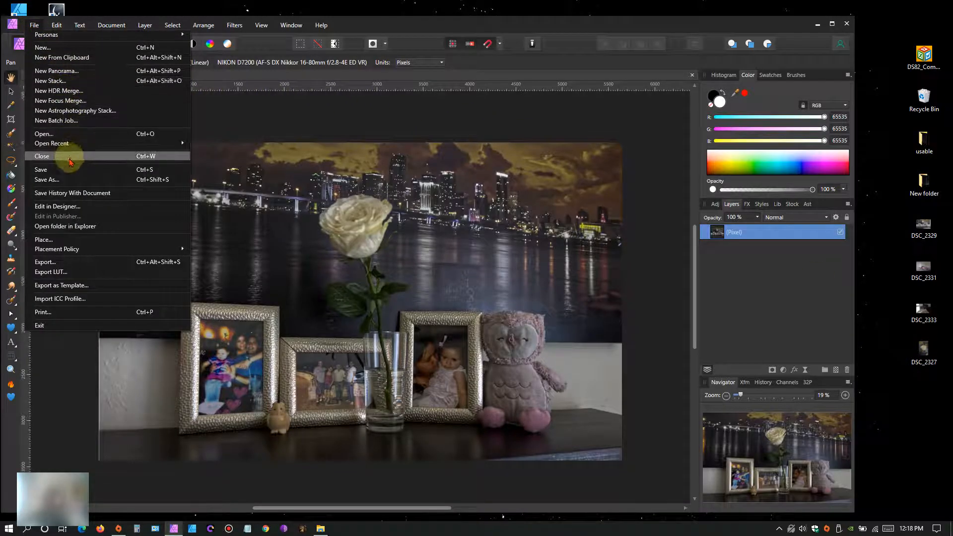
click(68, 136)
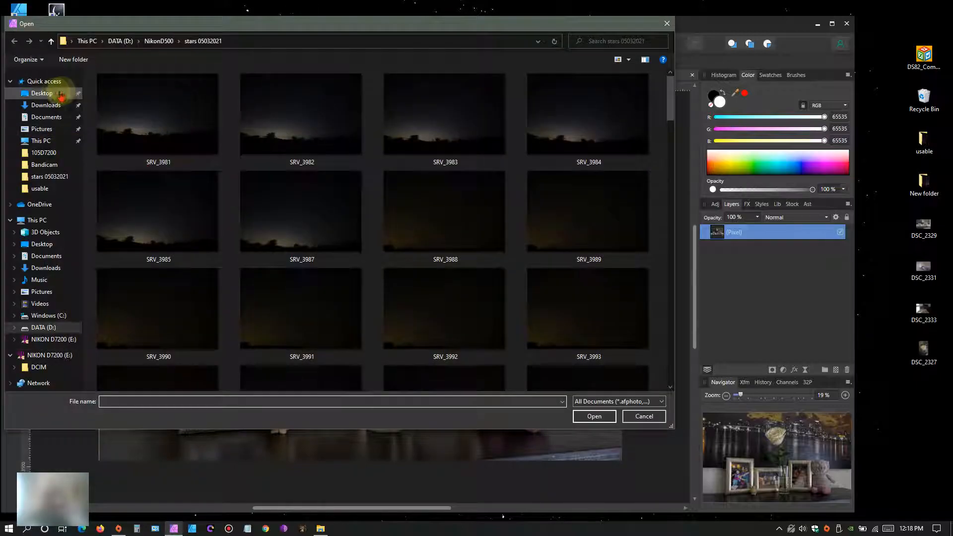
click(42, 94)
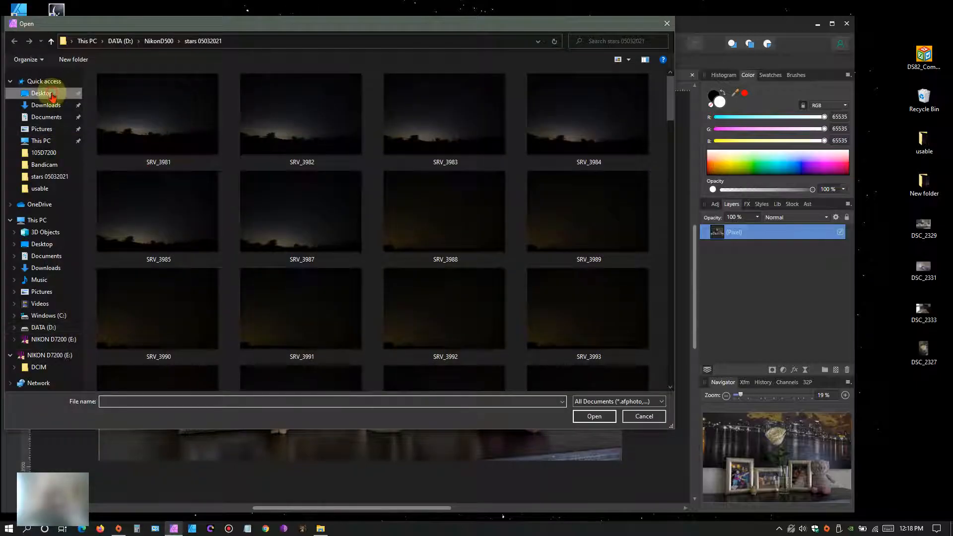
click(343, 90)
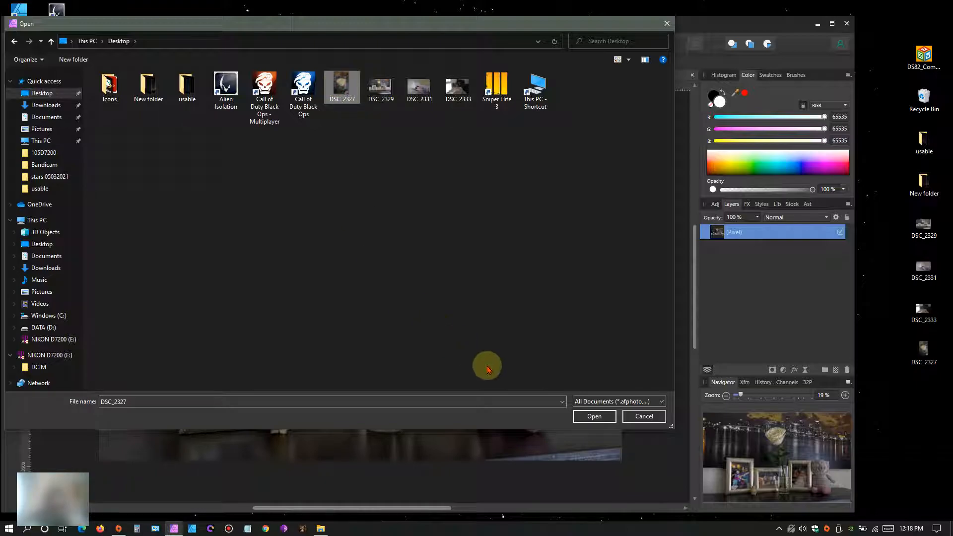
click(593, 415)
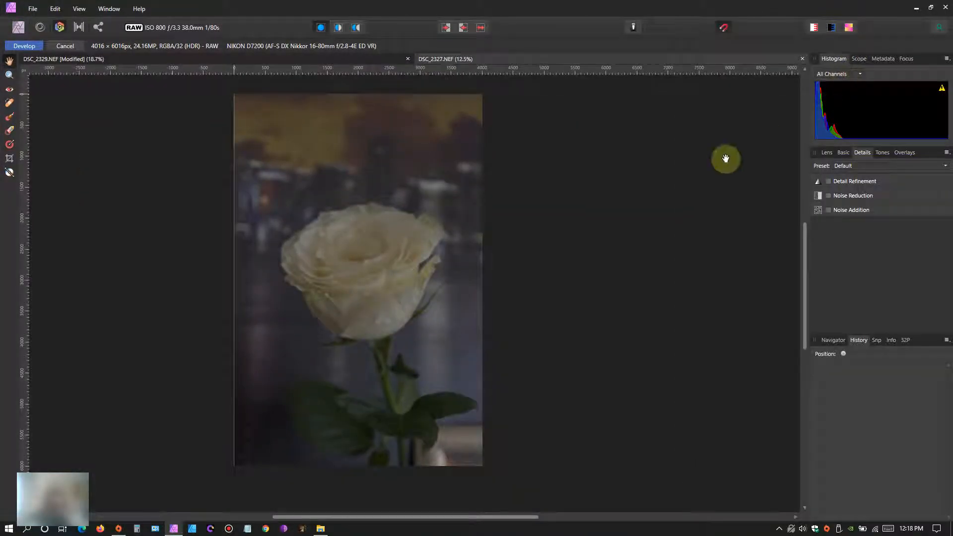
Step: Set the Clarity of the raw rose photo to 54% and check the petals up close
drag(366, 319, 416, 321)
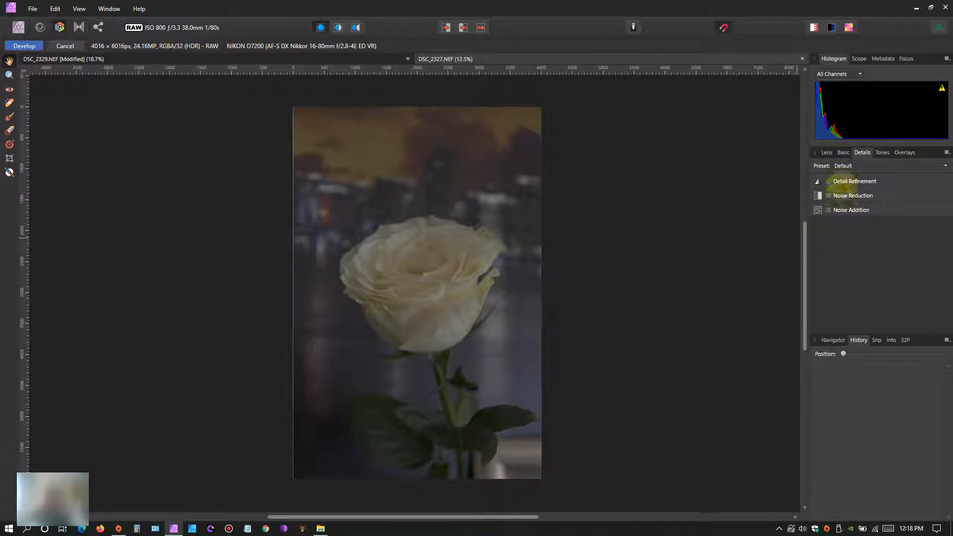
click(843, 152)
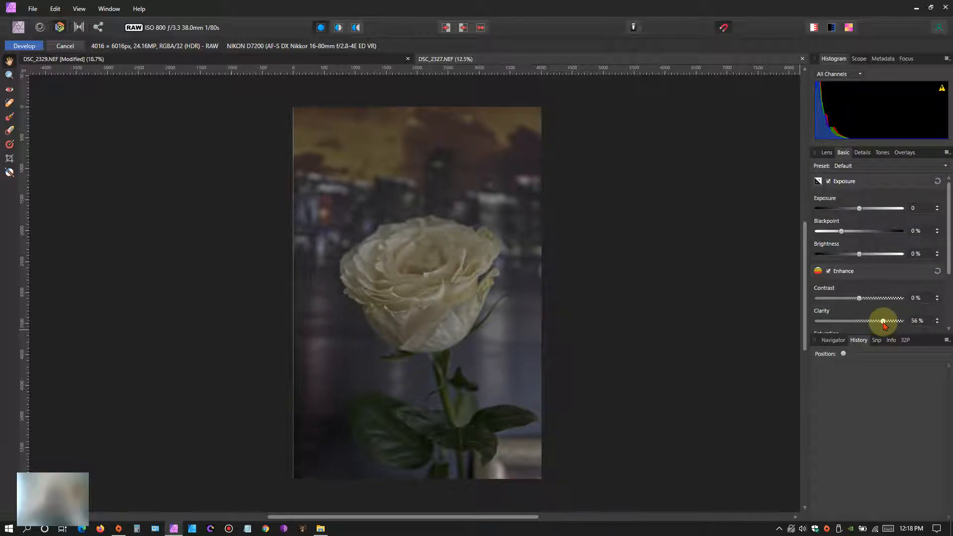
drag(884, 322, 882, 321)
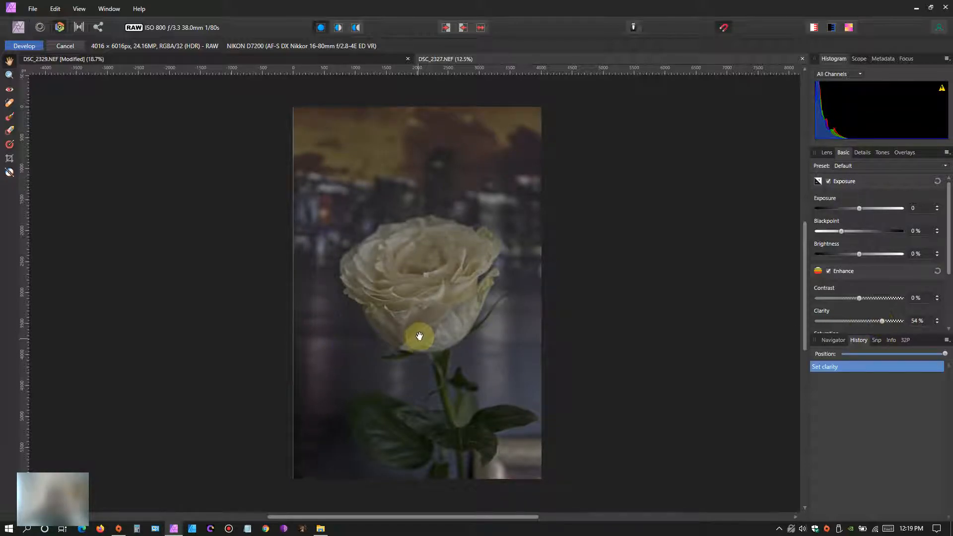
scroll(420, 334, up, 5)
drag(457, 240, 448, 358)
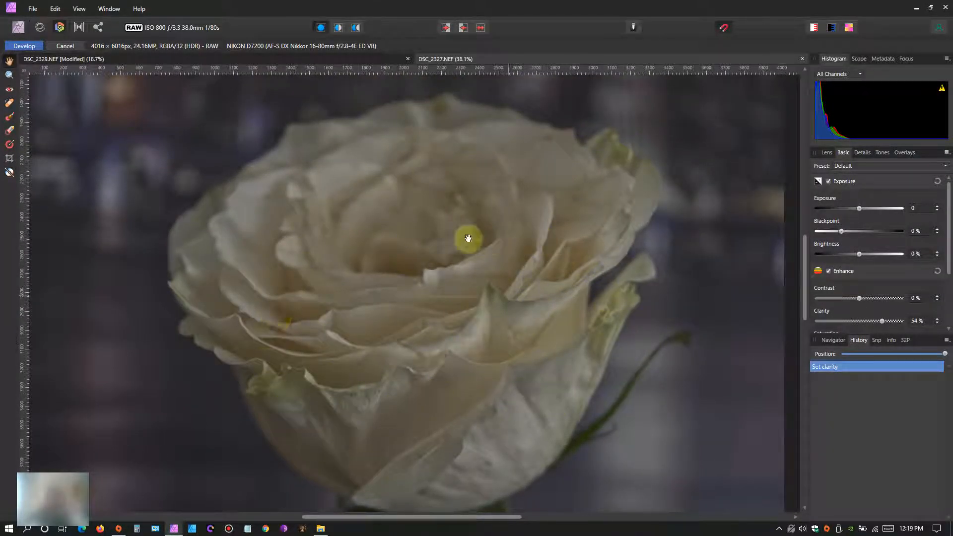
scroll(474, 294, down, 3)
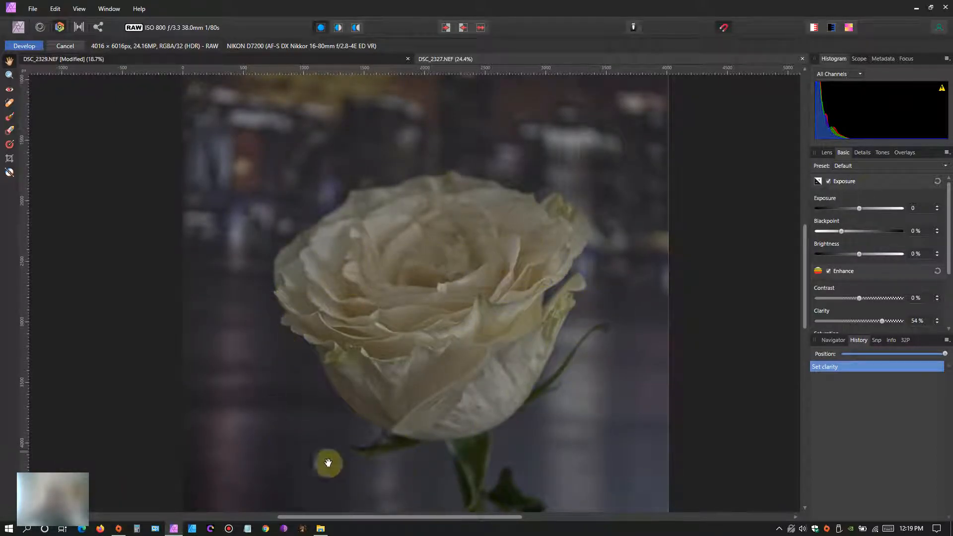
scroll(460, 357, down, 2)
scroll(457, 357, down, 1)
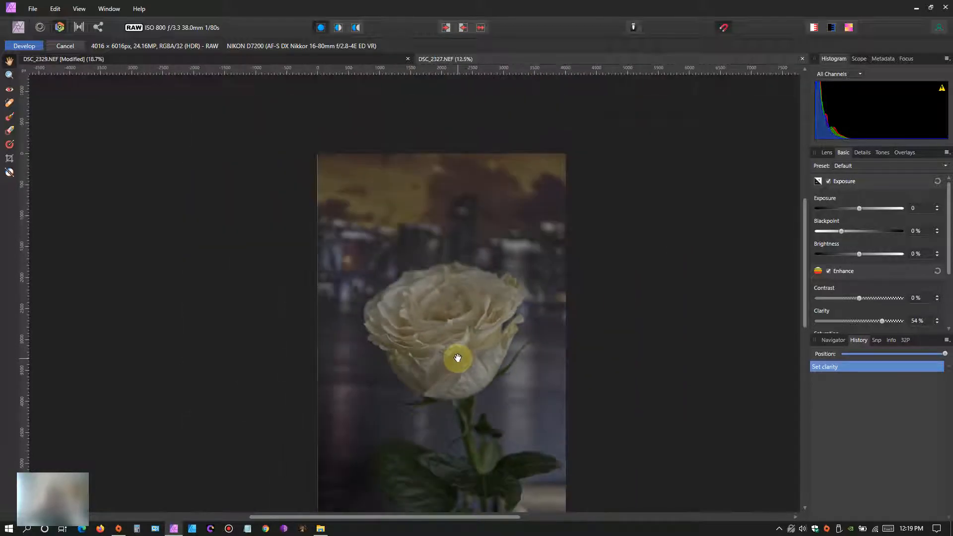
drag(463, 378, 454, 346)
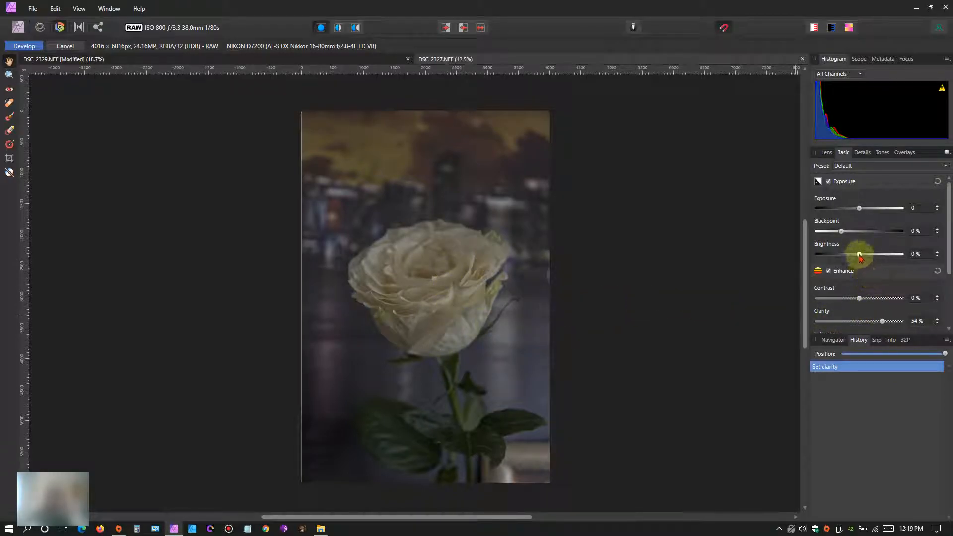
Step: Set the rose photo's Brightness to 7%, Saturation to 28% and Vibrance to 50%
drag(907, 251, 873, 273)
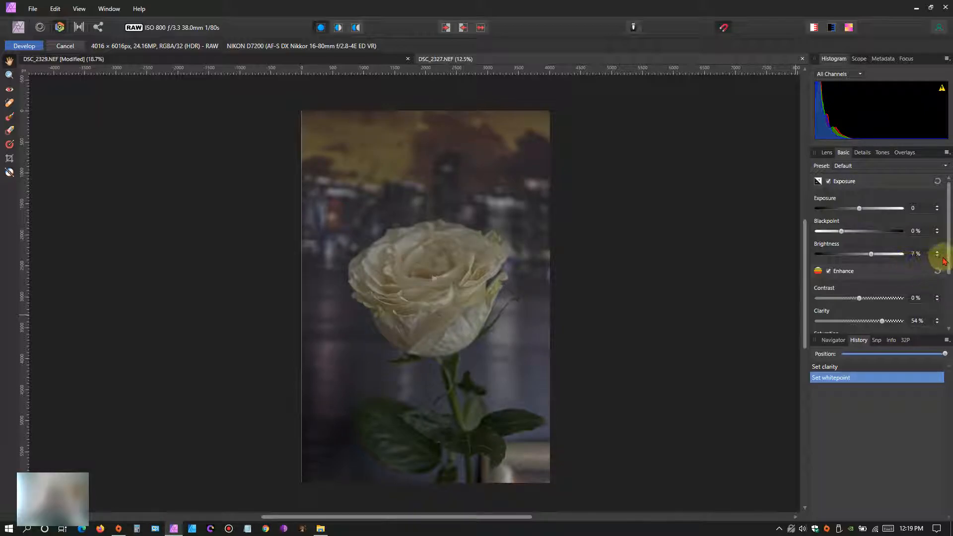
drag(948, 252, 889, 293)
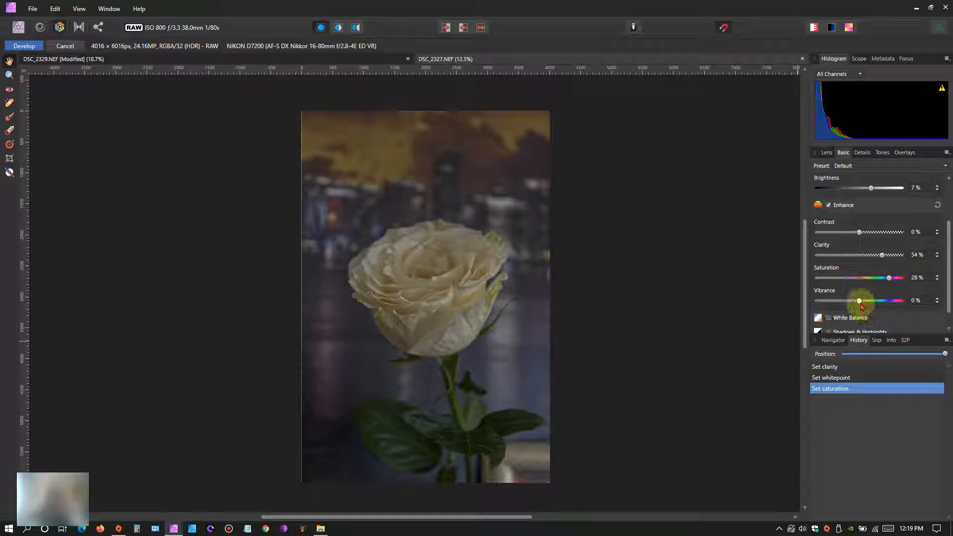
drag(900, 300, 852, 312)
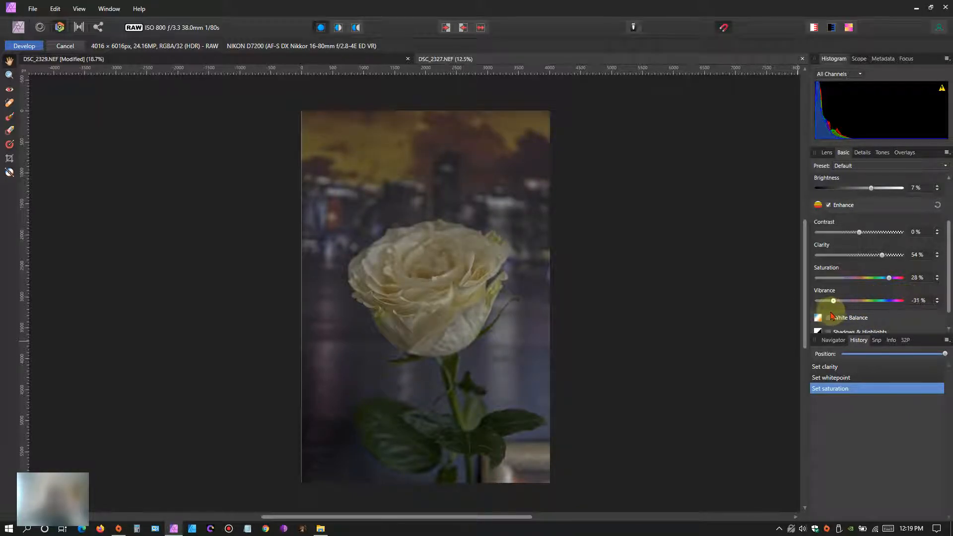
drag(919, 298, 918, 298)
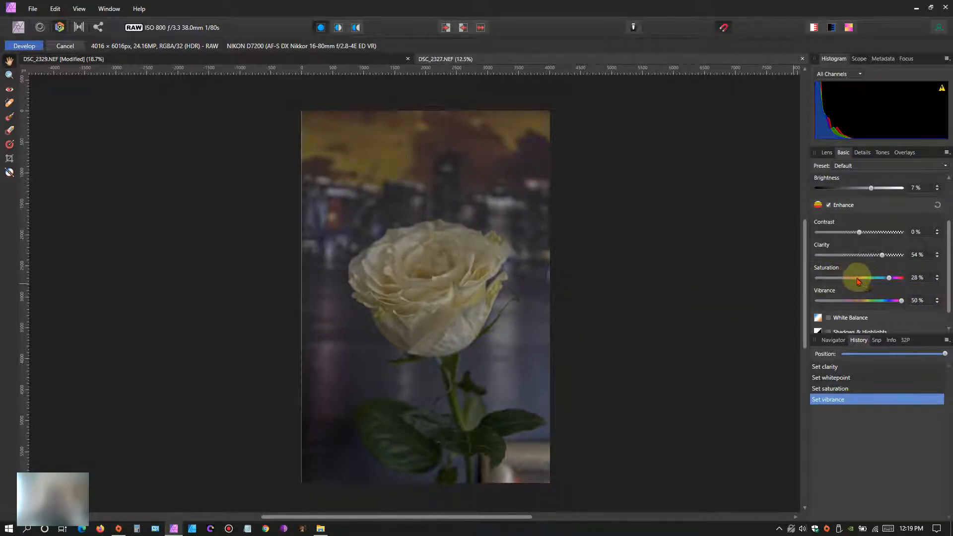
Step: Enable Curves for the raw rose photo, pull the Blue channel's lower quarter slightly down and add a point at its midtones
scroll(397, 315, up, 2)
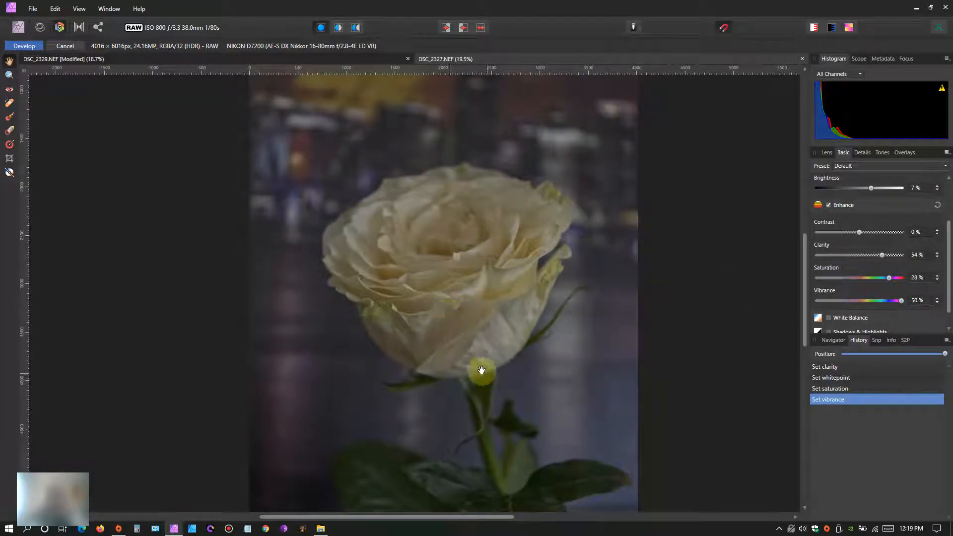
scroll(466, 324, down, 1)
drag(465, 308, 437, 311)
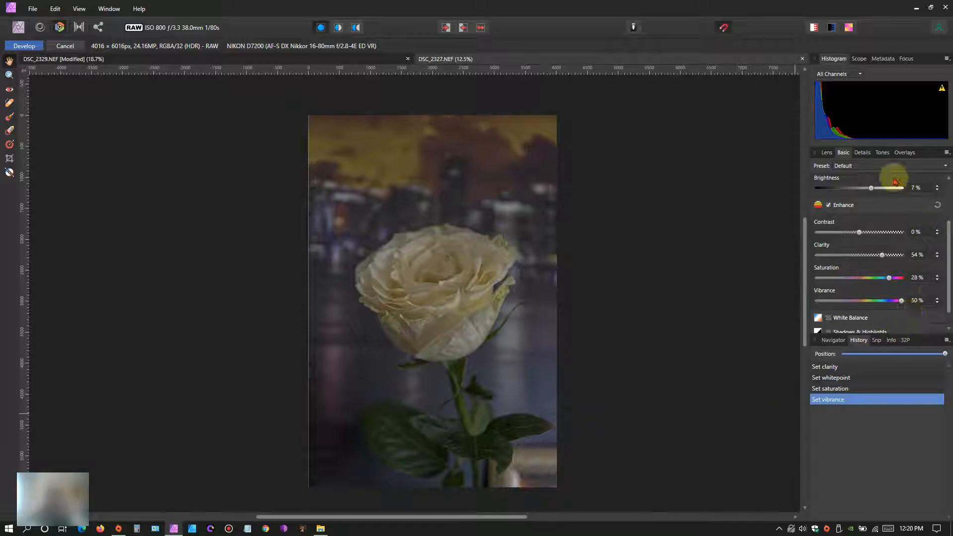
click(881, 153)
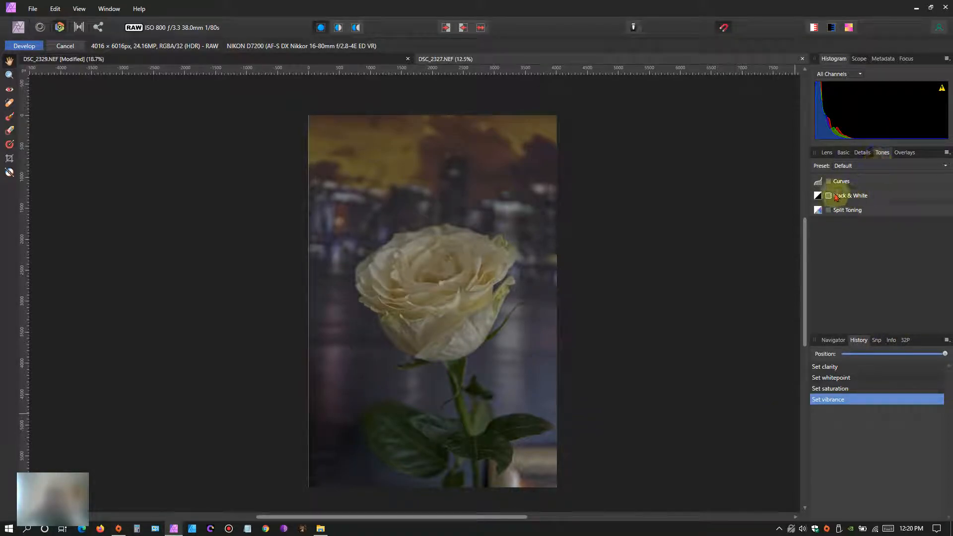
click(828, 182)
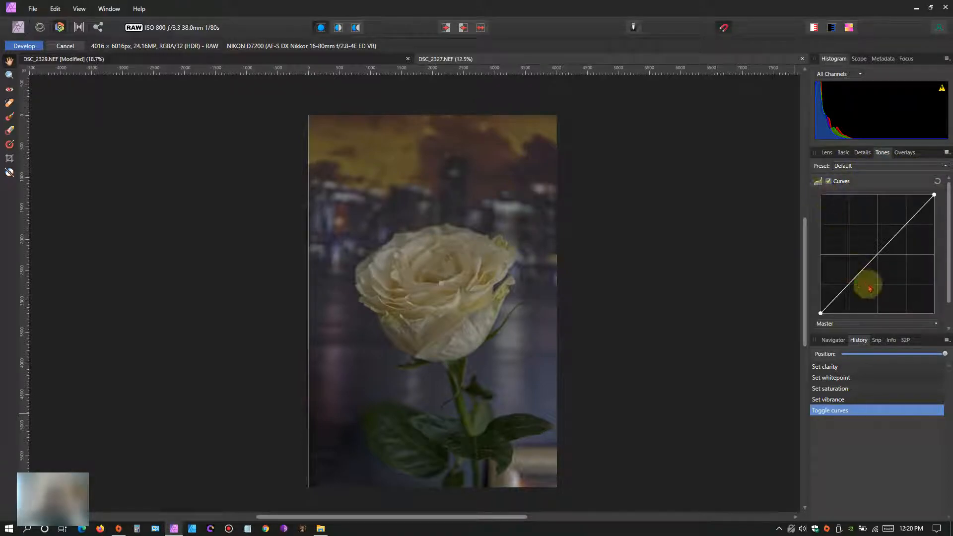
click(935, 324)
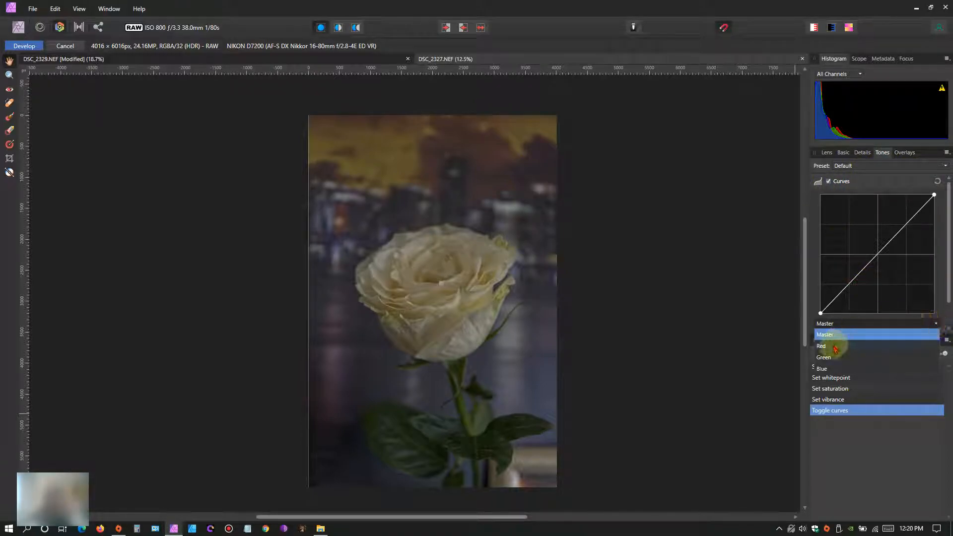
click(829, 369)
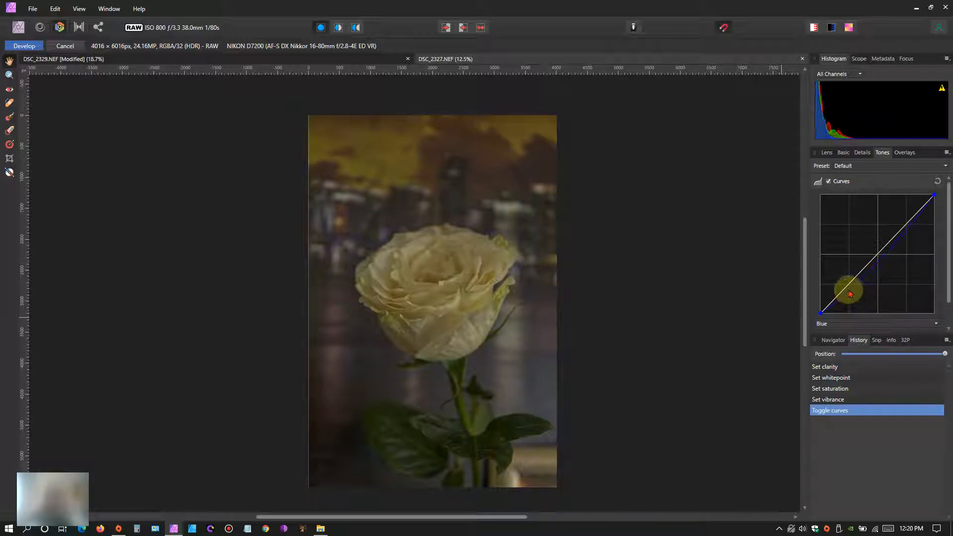
click(849, 293)
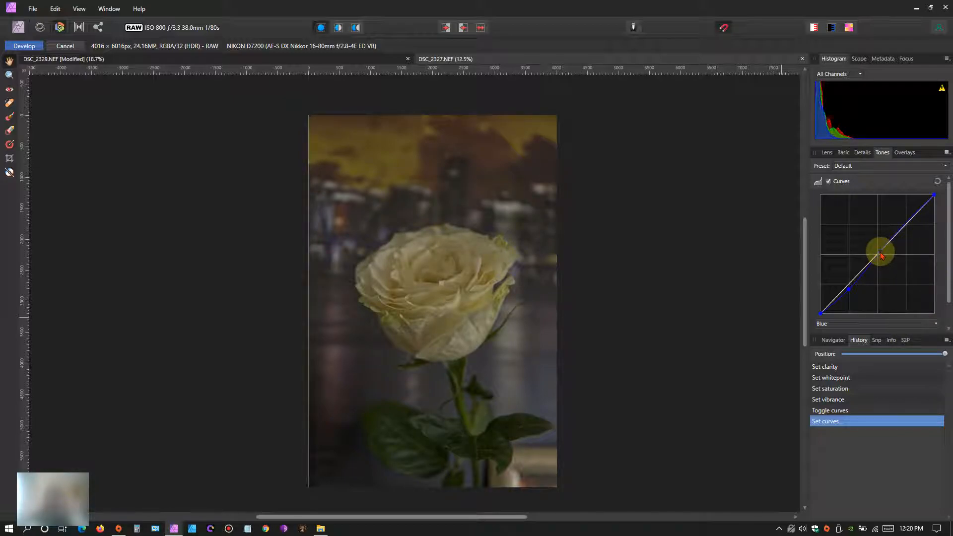
click(881, 254)
Step: Compare the rose photo before and after the edits in a split view across the petals
click(339, 30)
drag(409, 282, 601, 294)
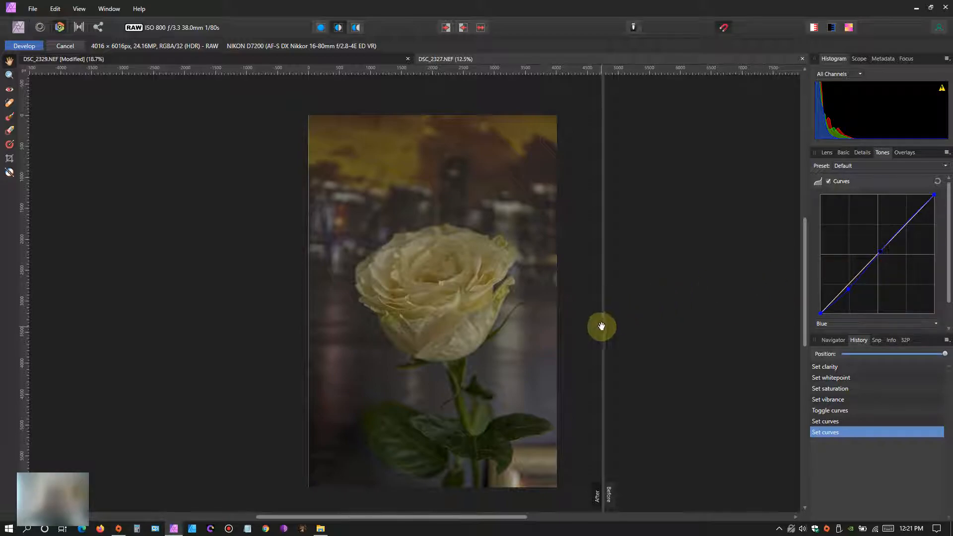
mouse_move(603, 324)
mouse_down()
mouse_move(276, 322)
mouse_move(605, 327)
mouse_up()
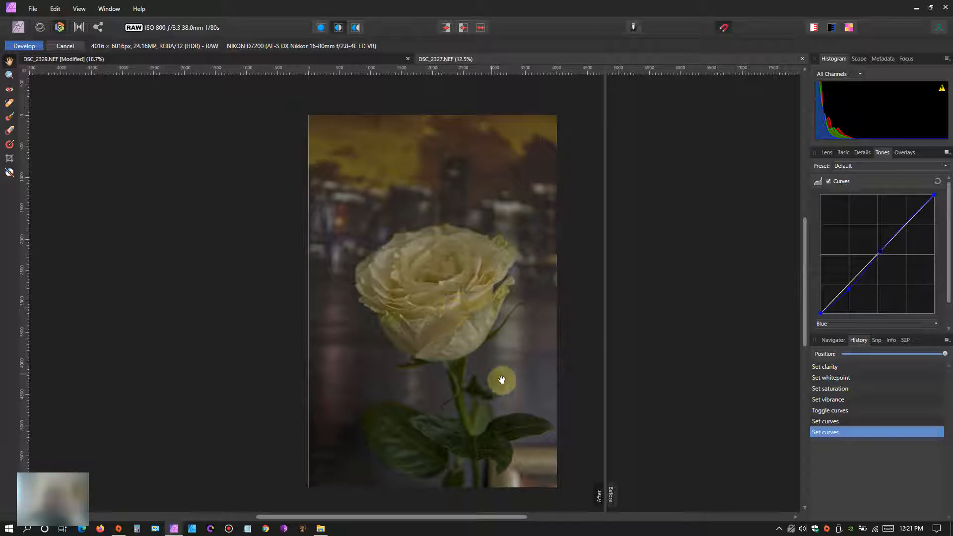
mouse_move(605, 378)
mouse_down()
mouse_move(418, 385)
mouse_move(298, 367)
mouse_move(595, 380)
mouse_up()
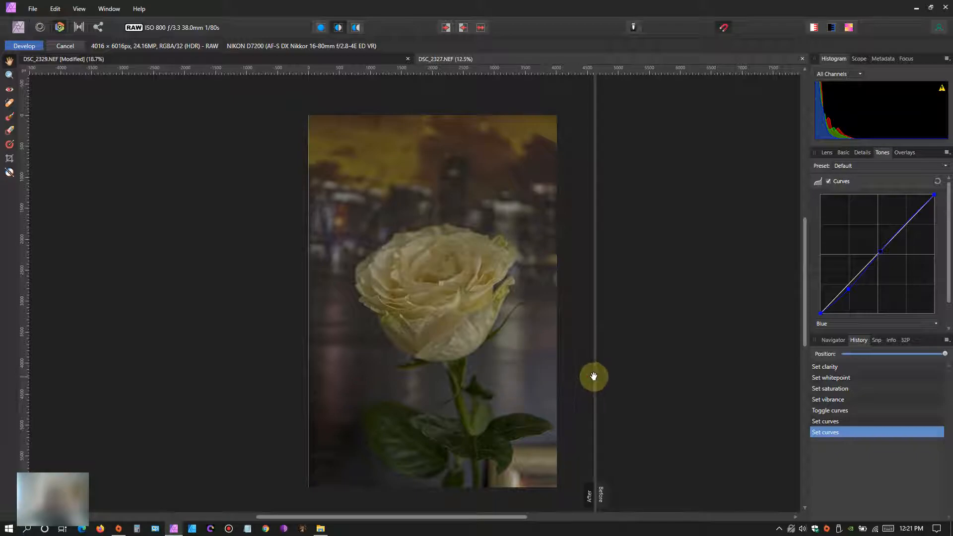
drag(595, 378, 421, 373)
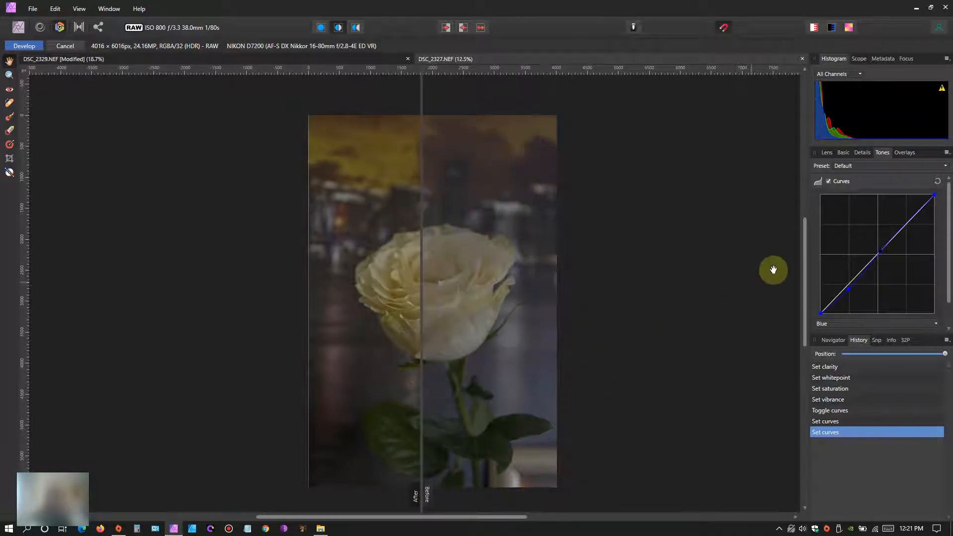
Step: Enable Noise Reduction with Luminance at 17% and Colors at 17%, and compare the result across the split view
click(843, 154)
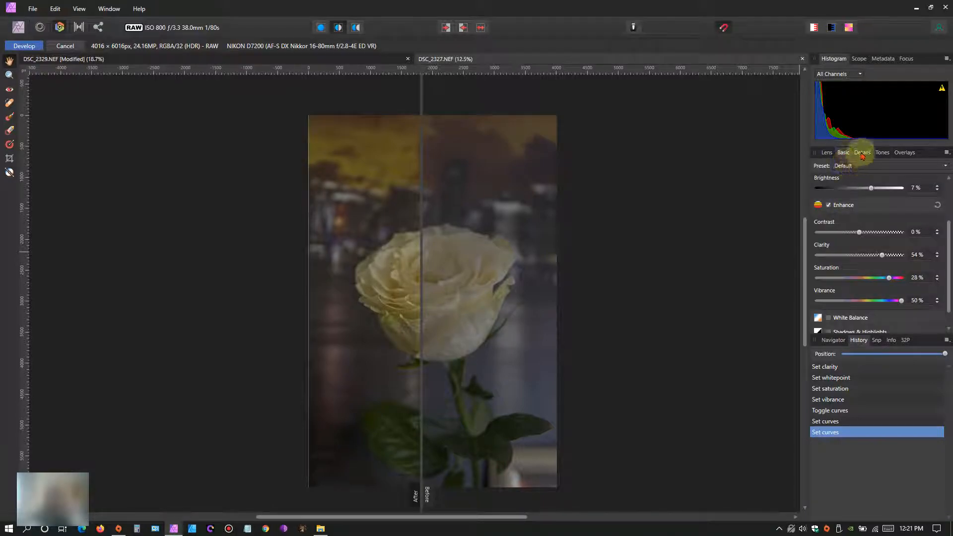
click(861, 153)
click(828, 196)
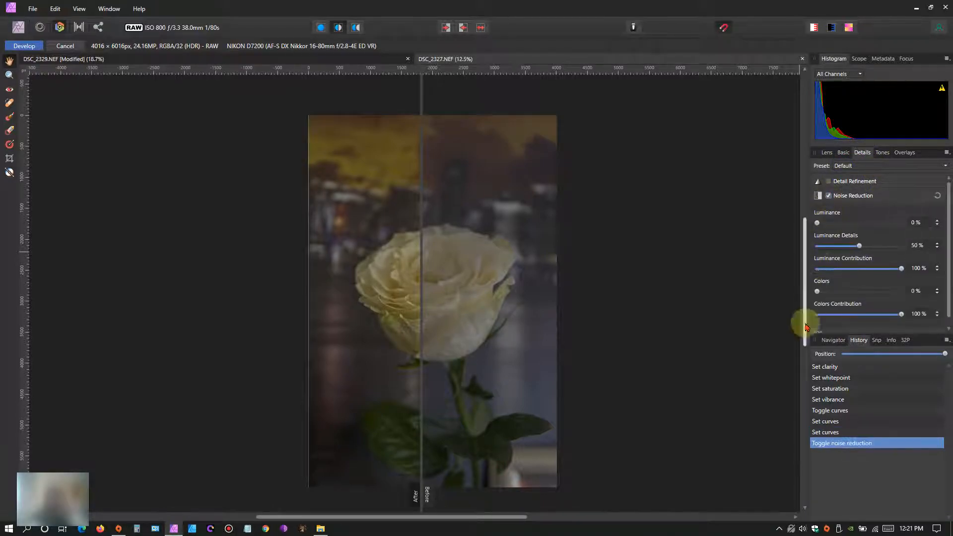
click(830, 222)
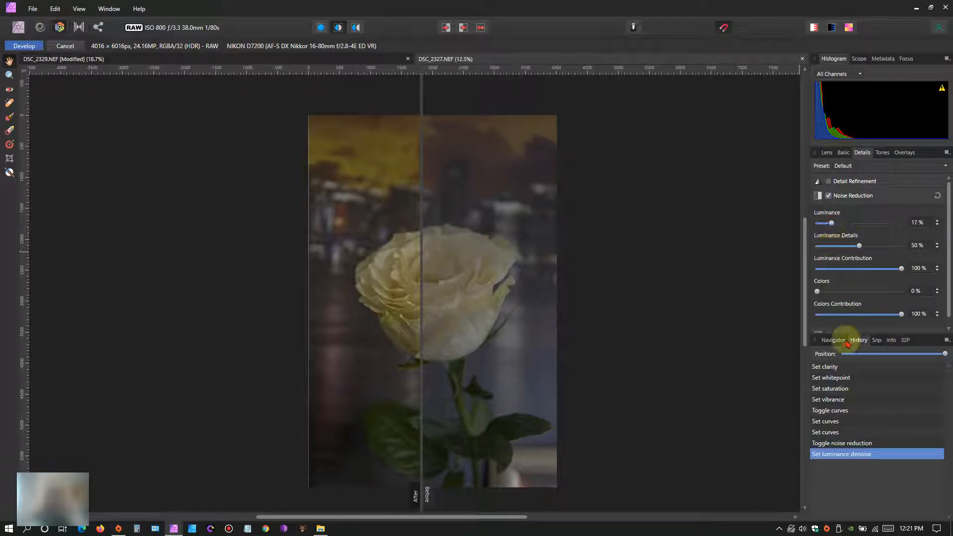
click(831, 291)
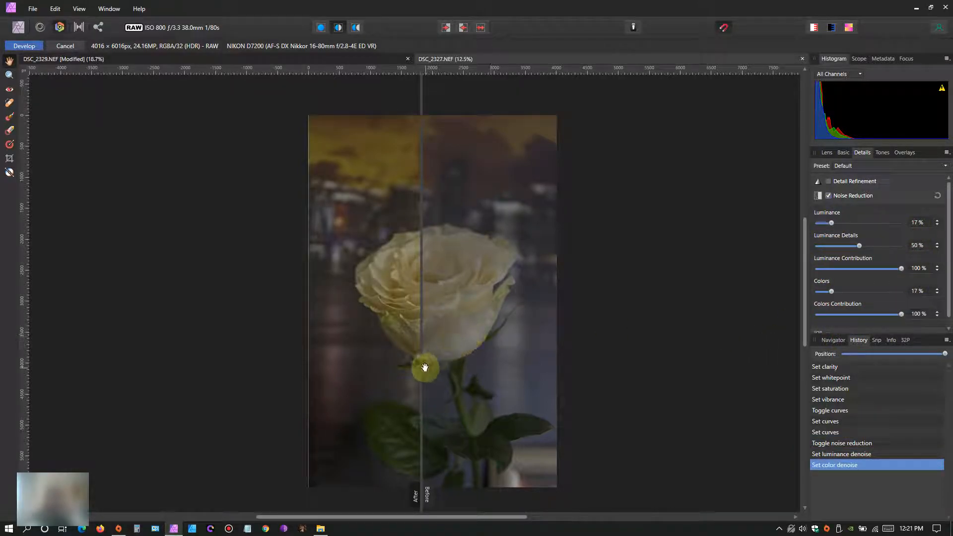
drag(422, 369, 448, 376)
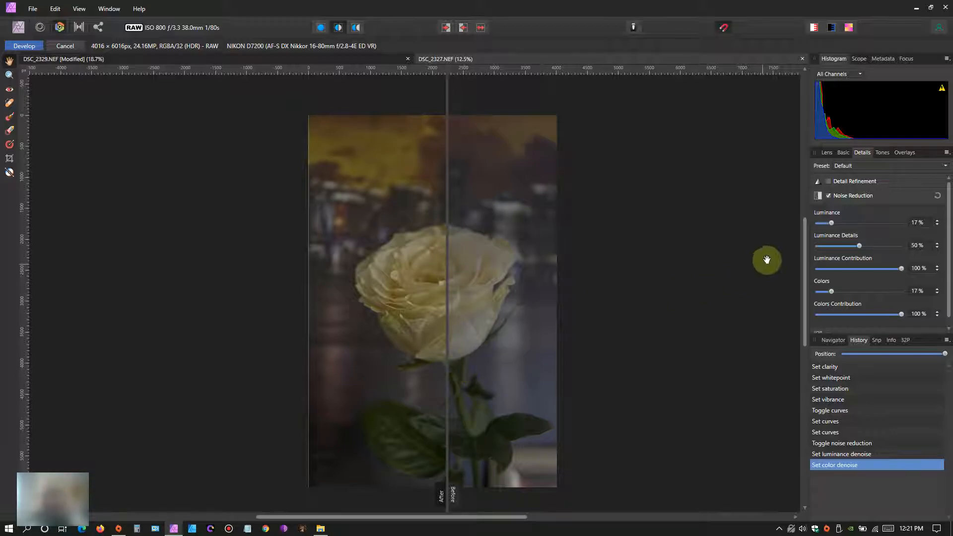
Step: Develop the raw rose photo and compare it with the DSC_2329 document
click(843, 152)
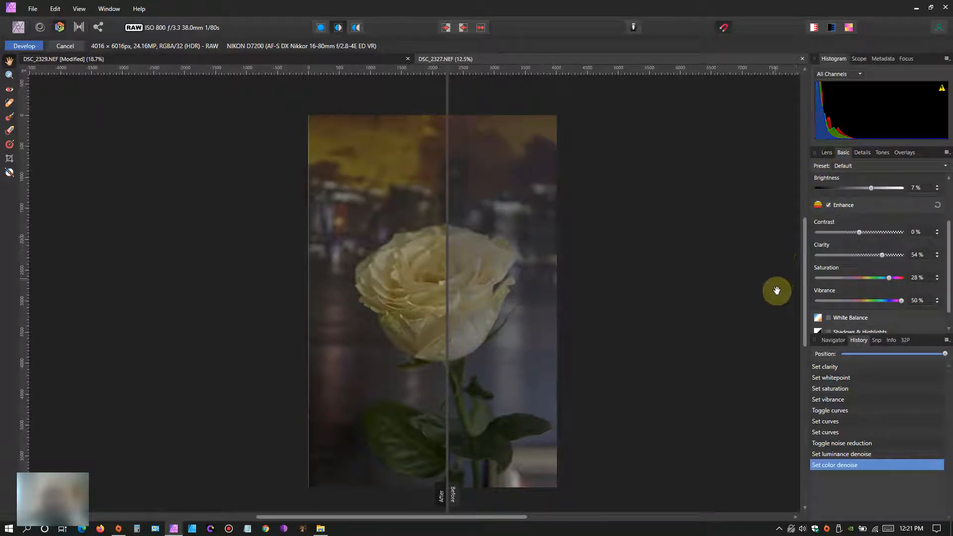
scroll(948, 262, down, 1)
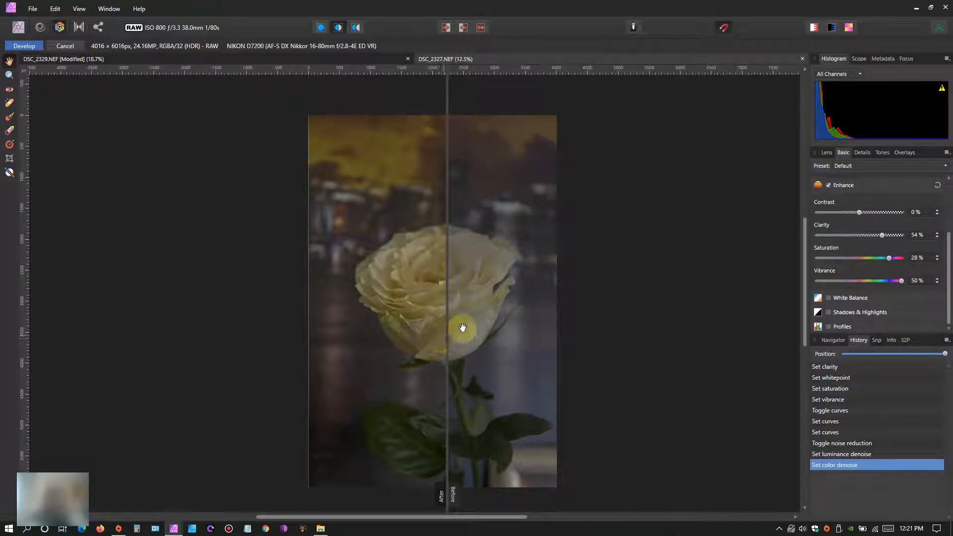
click(16, 47)
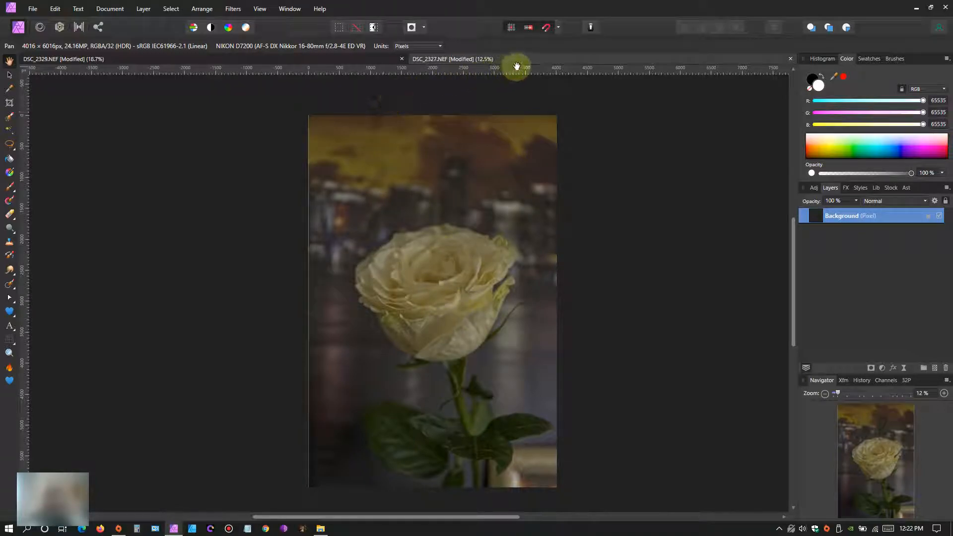
click(373, 63)
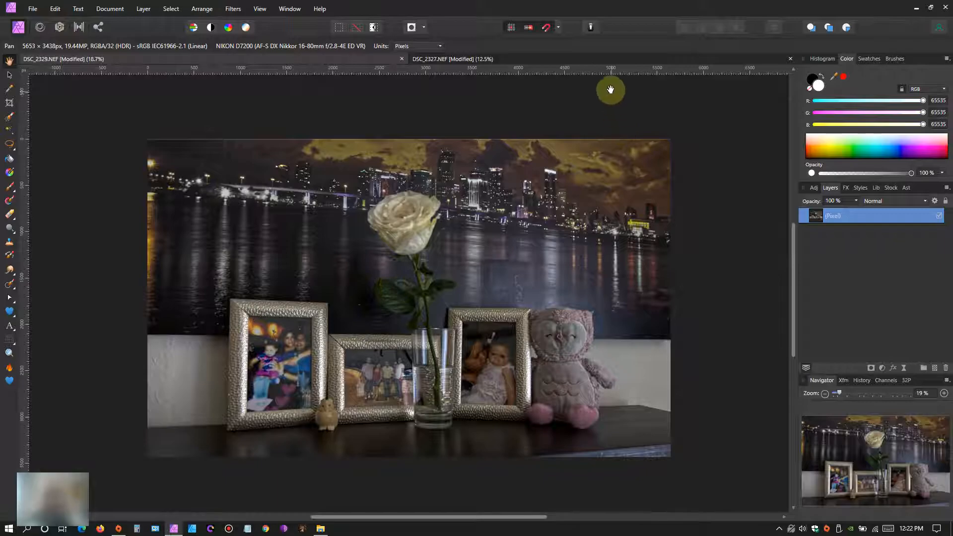
click(603, 57)
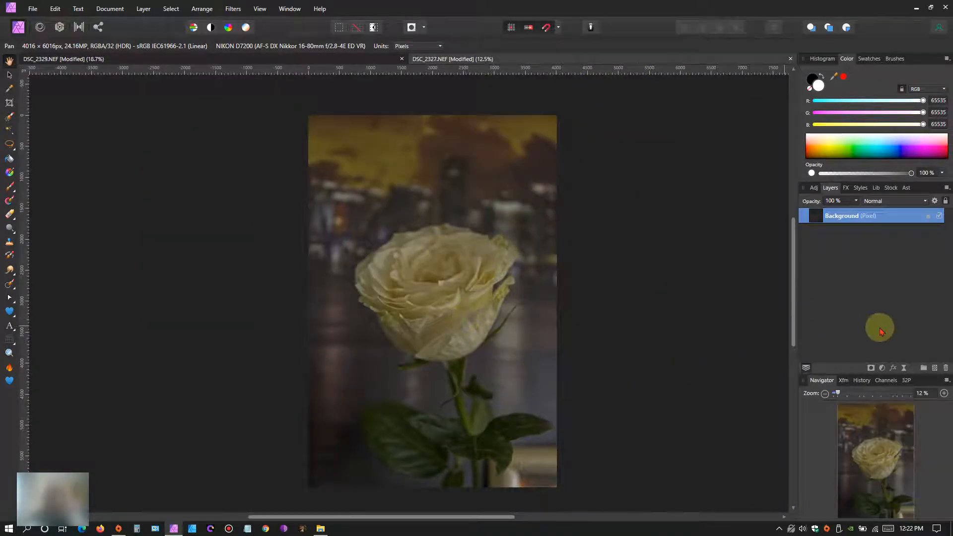
Step: Add a Brightness / Contrast adjustment with 30% contrast to the rose photo and check the petals up close
click(882, 369)
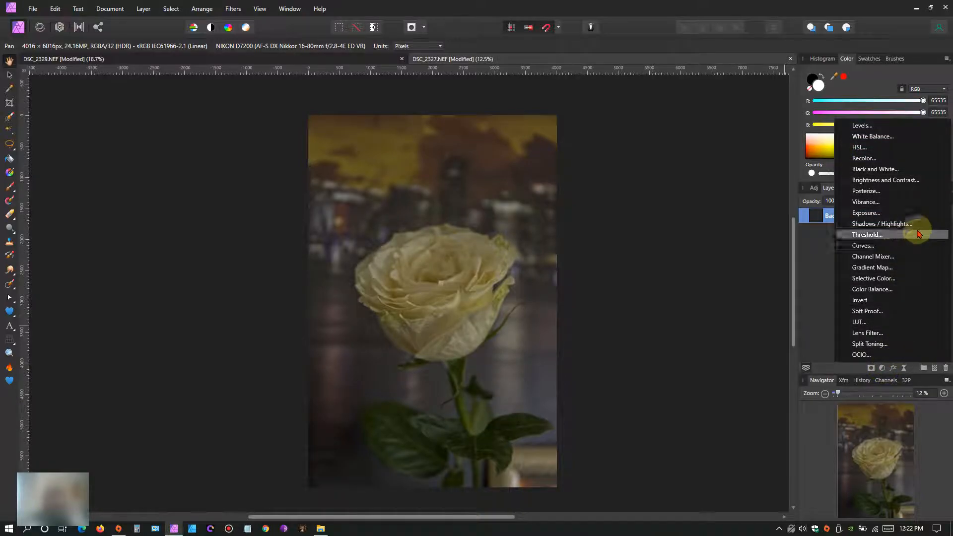
click(915, 181)
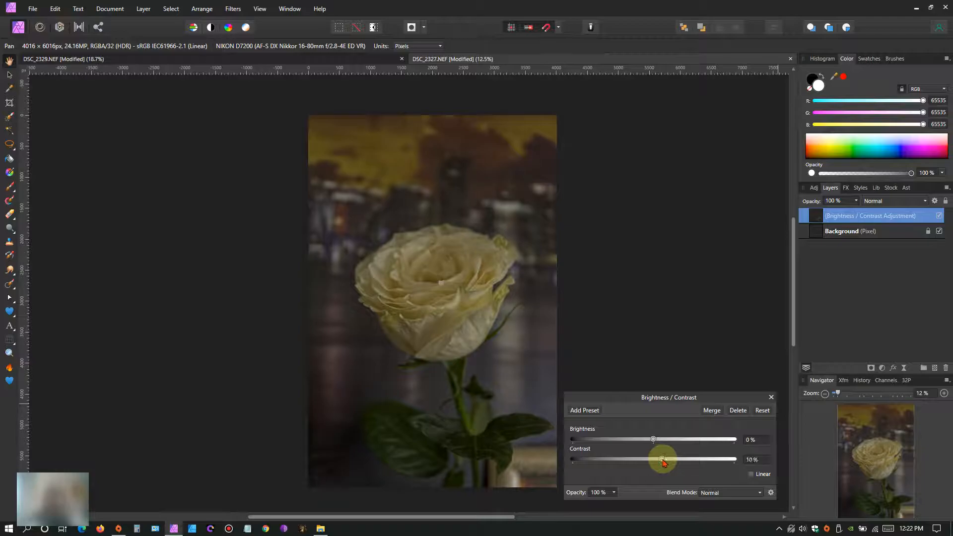
drag(675, 465, 676, 467)
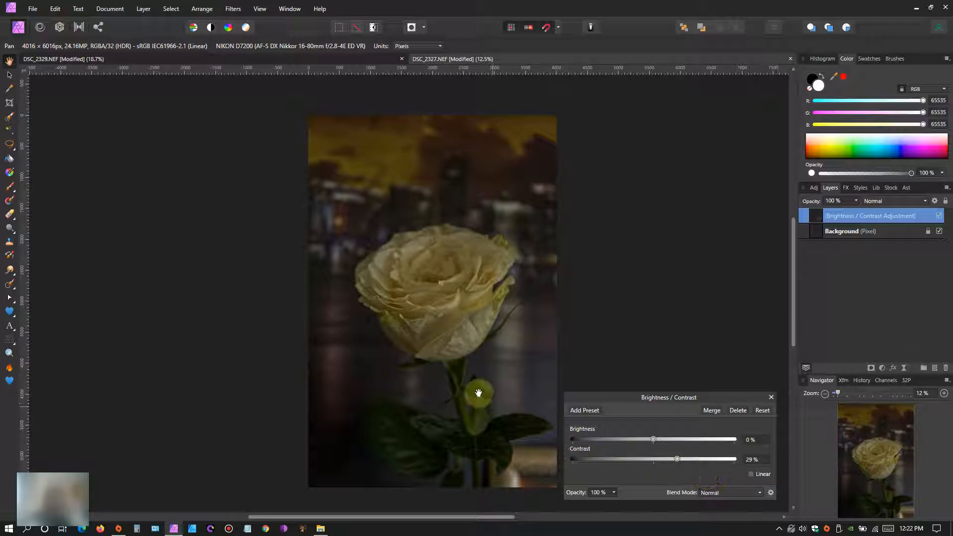
click(751, 461)
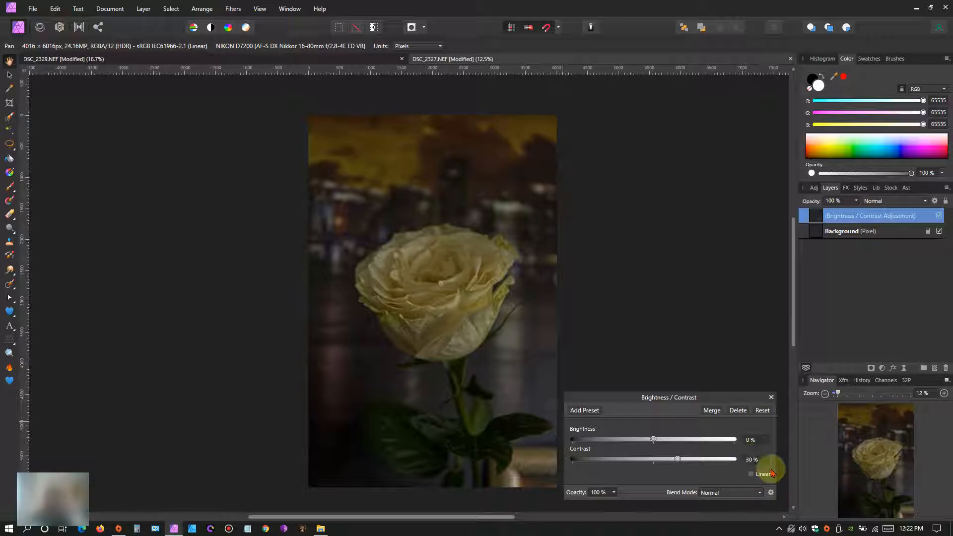
scroll(484, 368, up, 3)
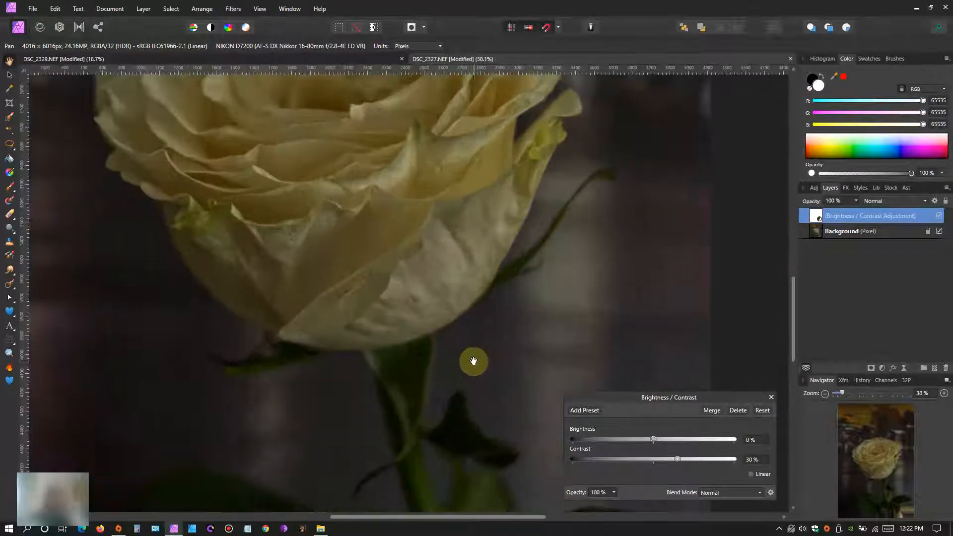
drag(440, 262, 451, 202)
scroll(453, 258, down, 3)
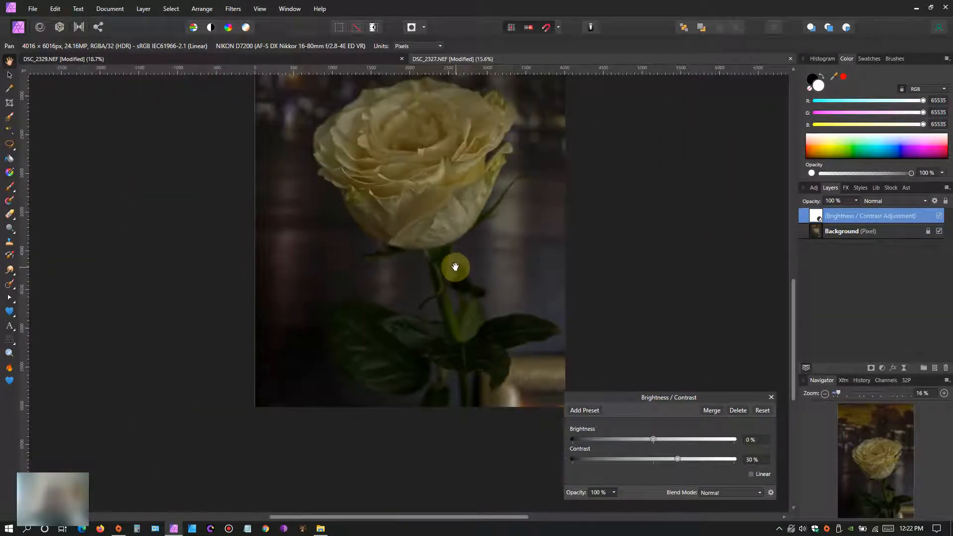
scroll(462, 325, down, 1)
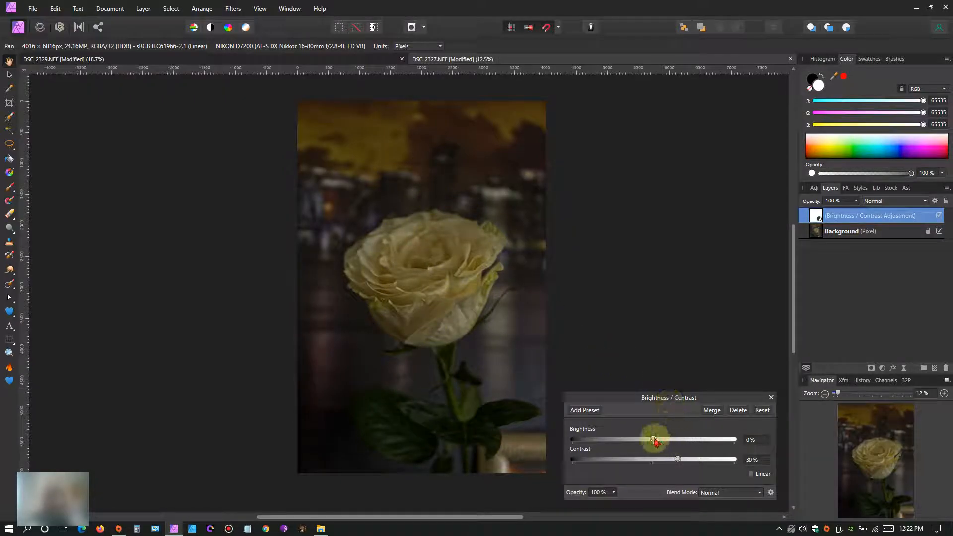
Step: Try raising the adjustment's Brightness to about 16%, return it to 0% and compare the photo with DSC_2329
mouse_move(661, 443)
mouse_down()
mouse_move(697, 445)
mouse_move(620, 442)
mouse_move(730, 442)
mouse_move(606, 441)
mouse_move(729, 445)
mouse_move(656, 444)
mouse_up()
drag(663, 443, 674, 448)
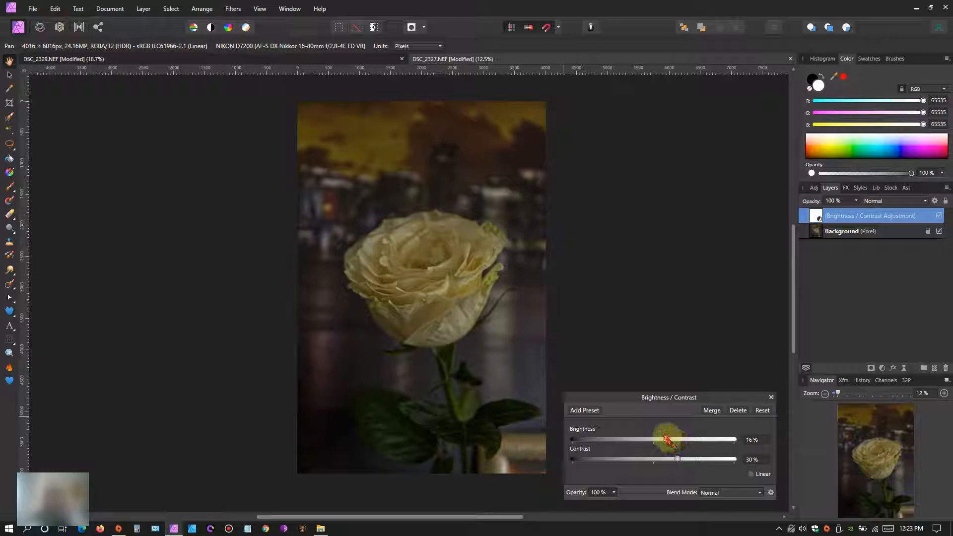
mouse_move(653, 440)
mouse_down()
mouse_move(671, 445)
mouse_move(652, 441)
mouse_up()
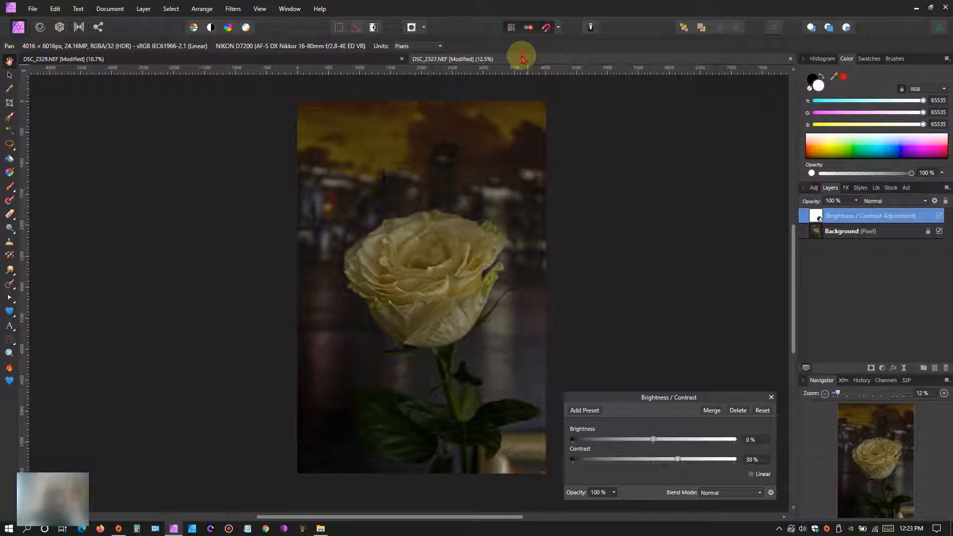
click(380, 60)
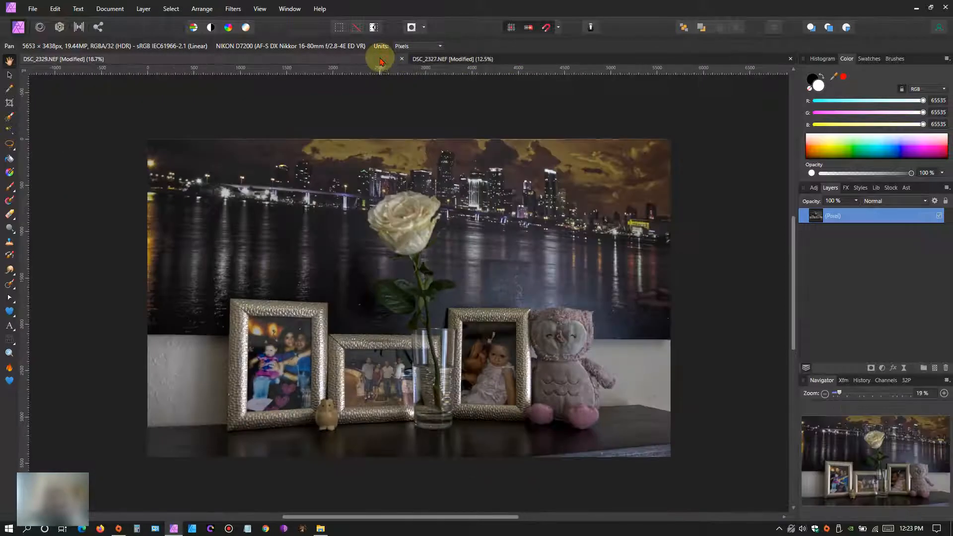
click(519, 59)
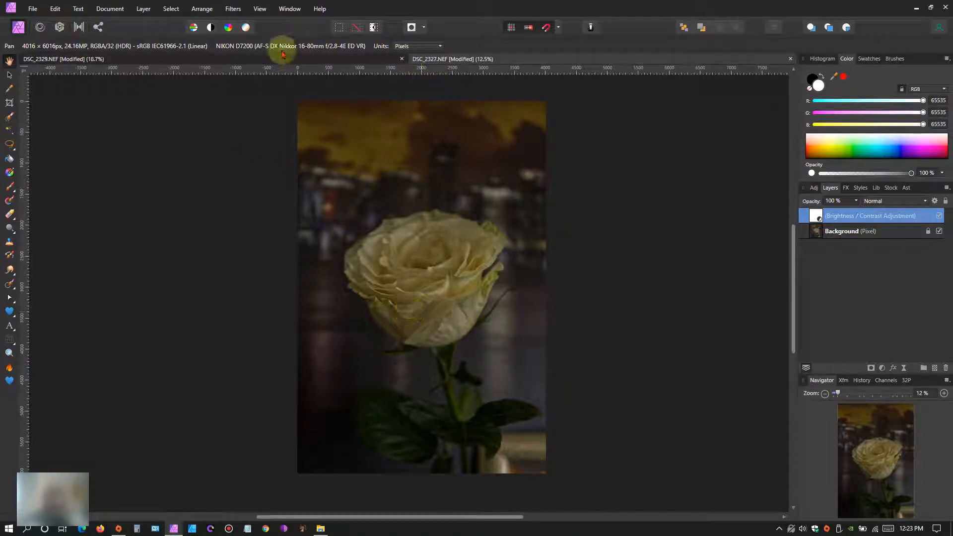
Step: Start an Unsharp Mask filter on the rose photo with Radius 9 px, Factor 1.5 and Threshold 50%
click(238, 9)
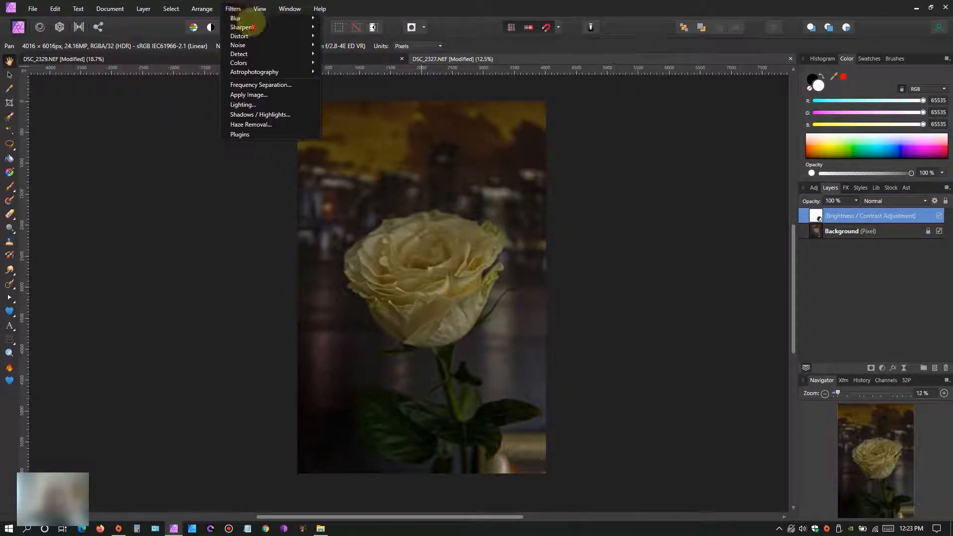
mouse_move(284, 19)
mouse_move(313, 26)
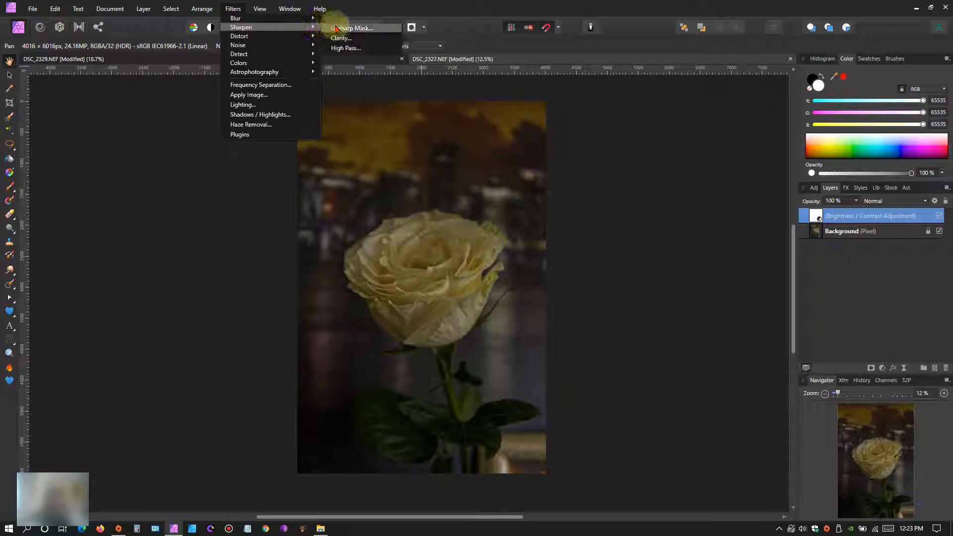
click(347, 28)
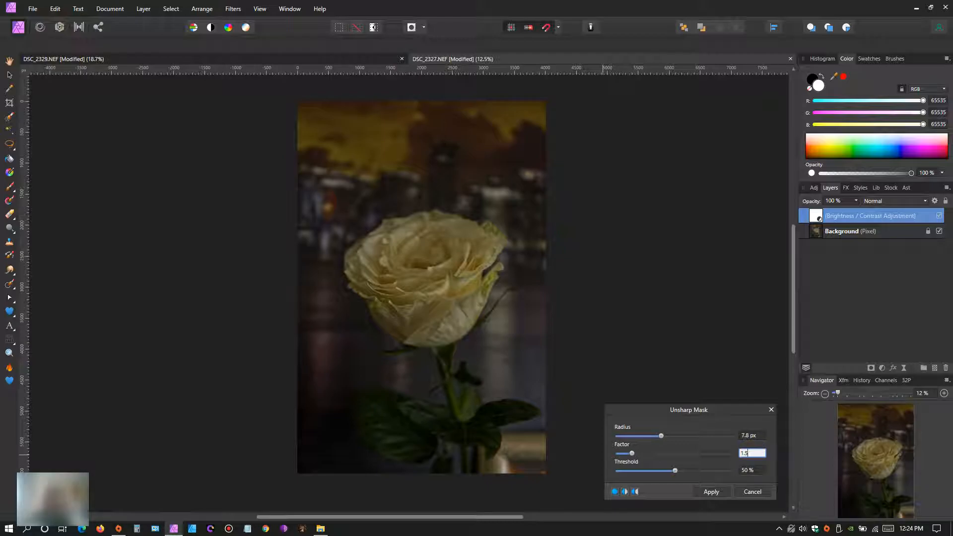
click(753, 457)
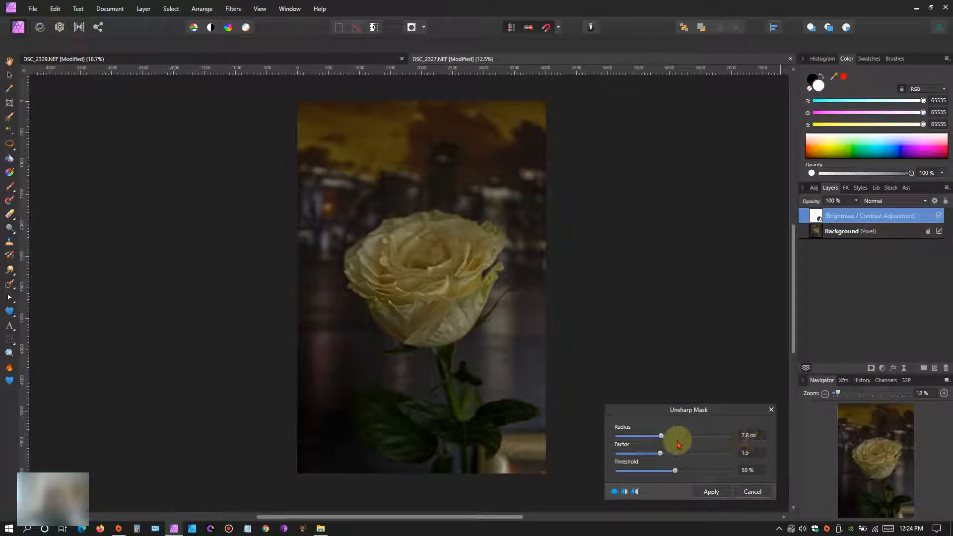
click(746, 436)
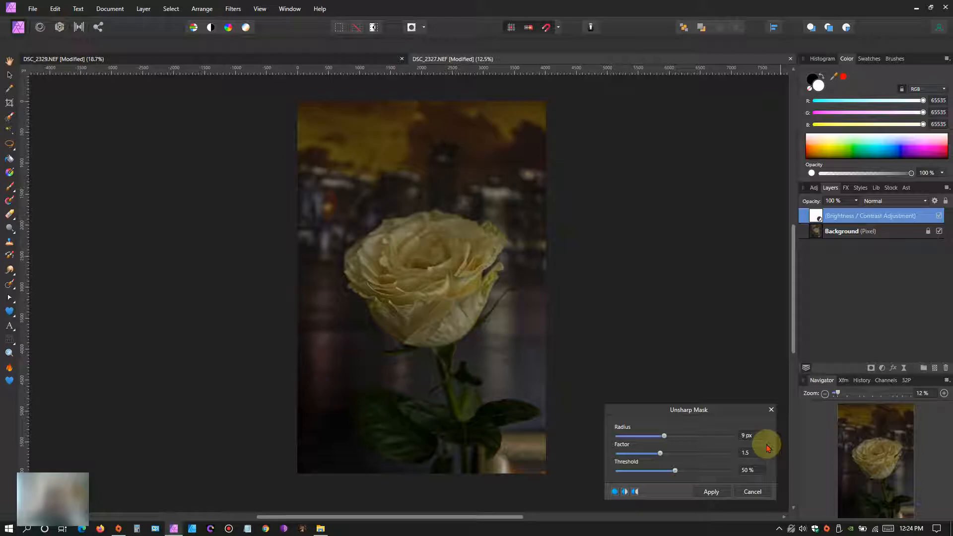
Step: Compare the rose before and after sharpening by sweeping the split view divider across the flower
click(624, 491)
drag(403, 292, 367, 293)
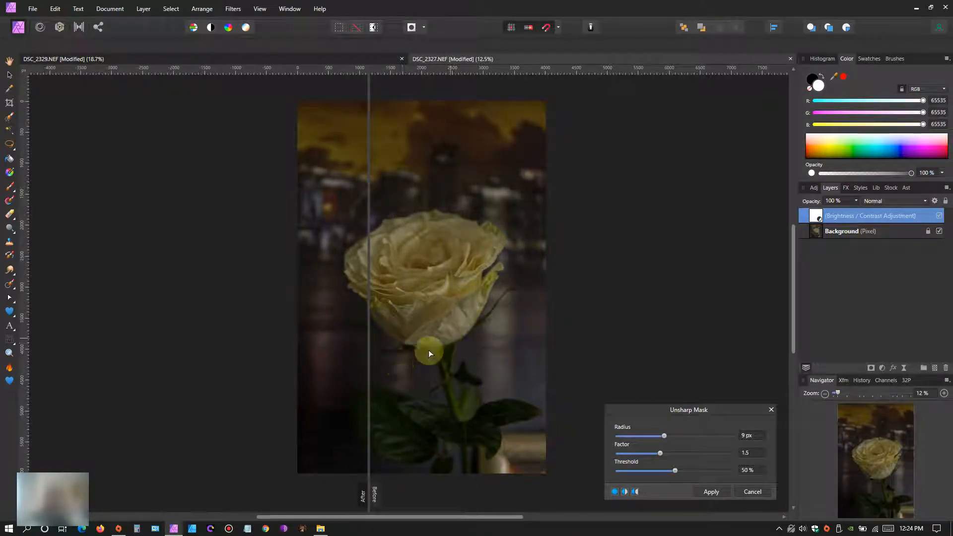
drag(368, 330, 461, 357)
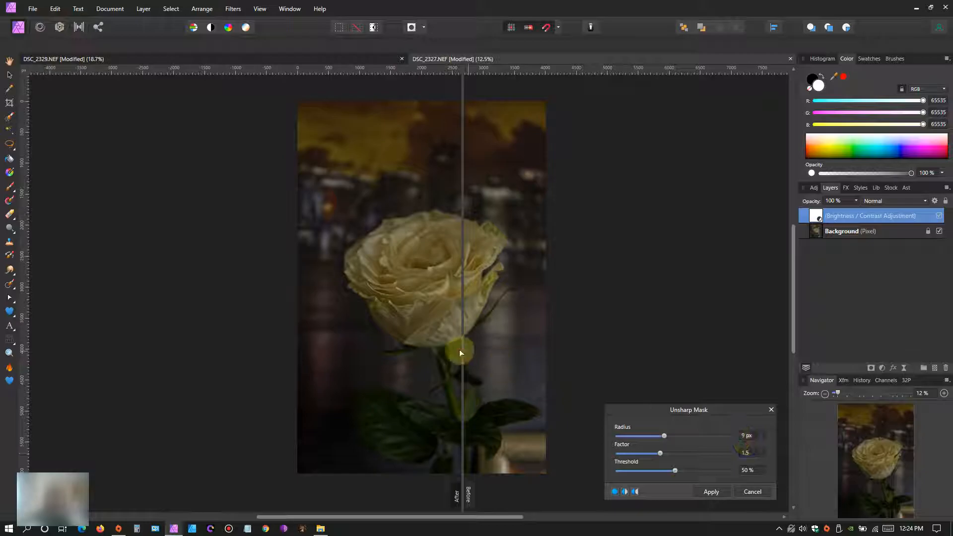
drag(464, 352, 422, 335)
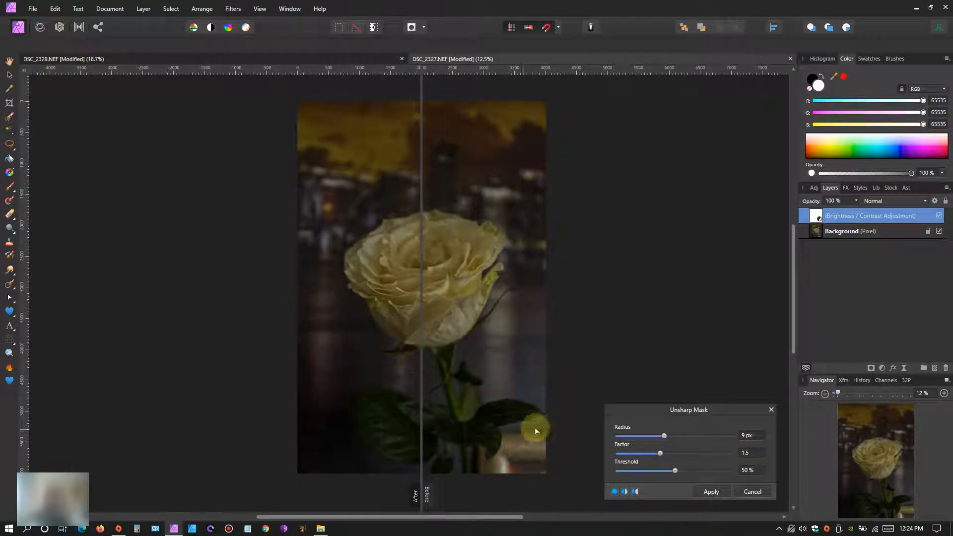
Step: Set the Unsharp Mask Factor to 2.5 and Radius to about 406 px, and compare the petals up close across the split view
click(756, 453)
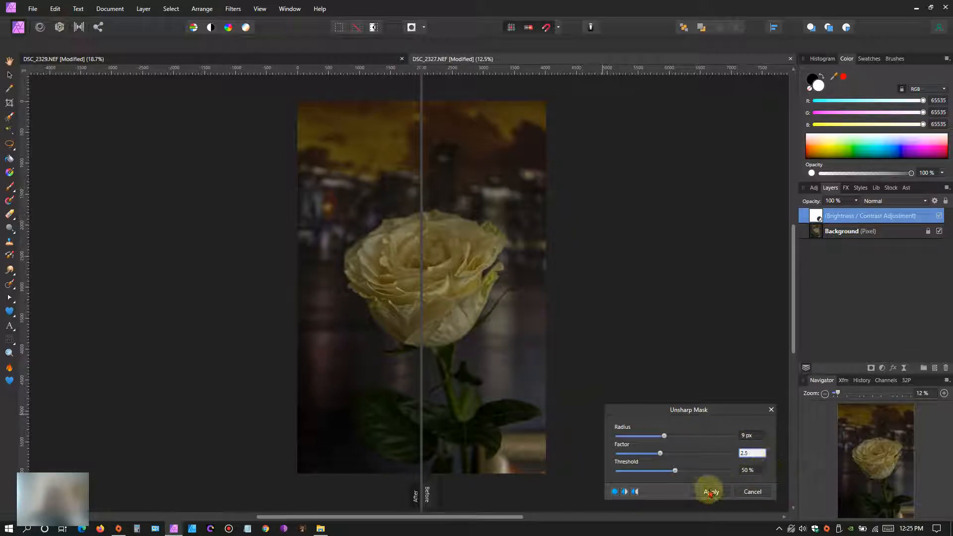
key(Return)
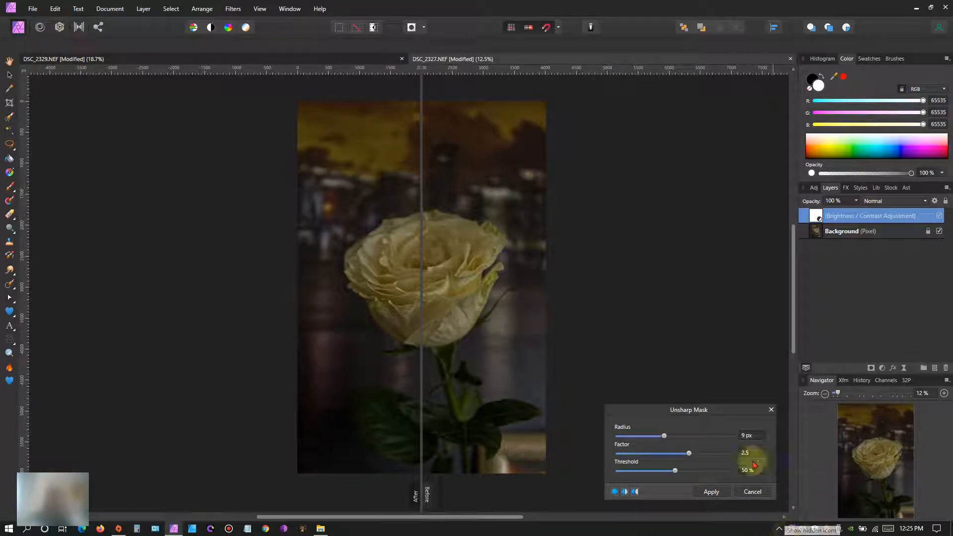
drag(419, 347, 343, 346)
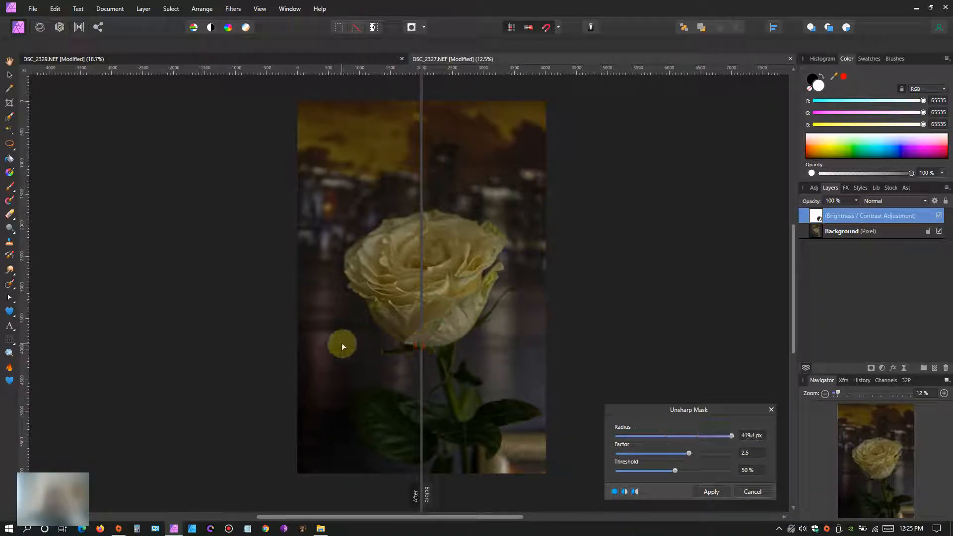
drag(421, 361, 542, 367)
scroll(424, 335, up, 3)
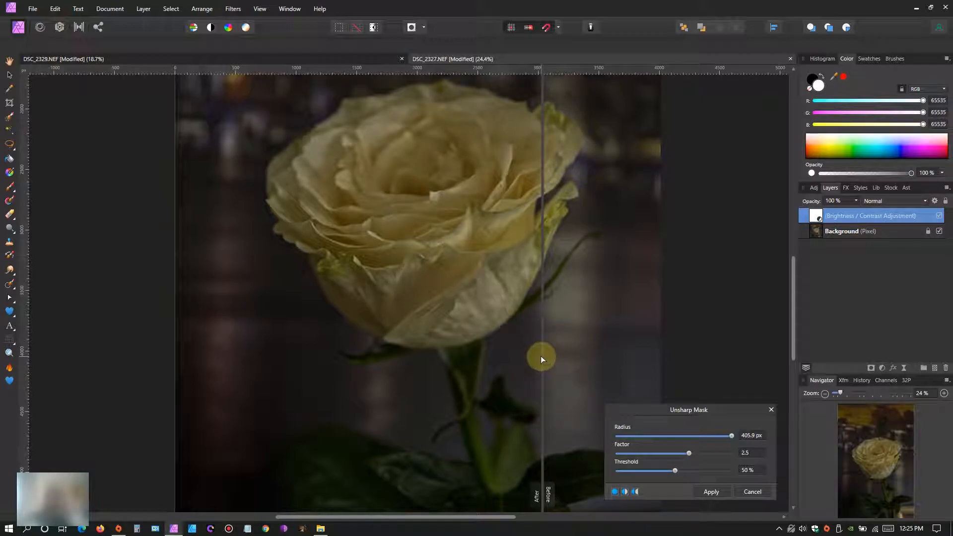
drag(541, 357, 456, 322)
scroll(434, 314, down, 3)
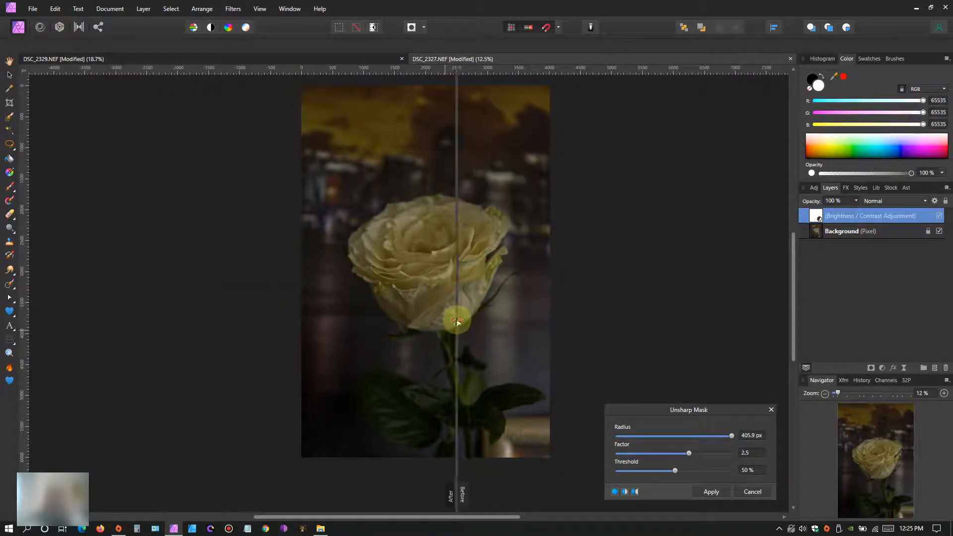
Step: Target the Background pixel layer with the Unsharp Mask, check the split comparison and apply the filter
click(819, 231)
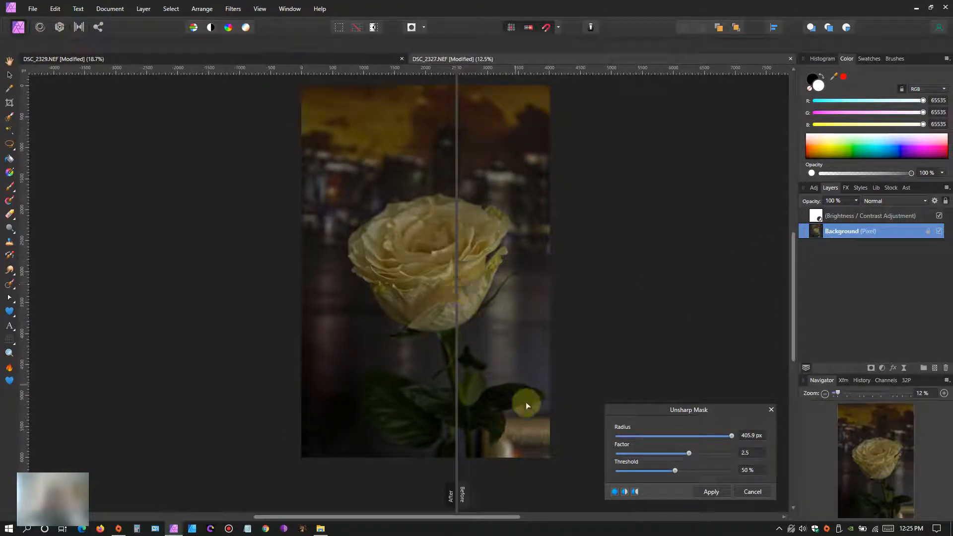
drag(457, 395, 424, 390)
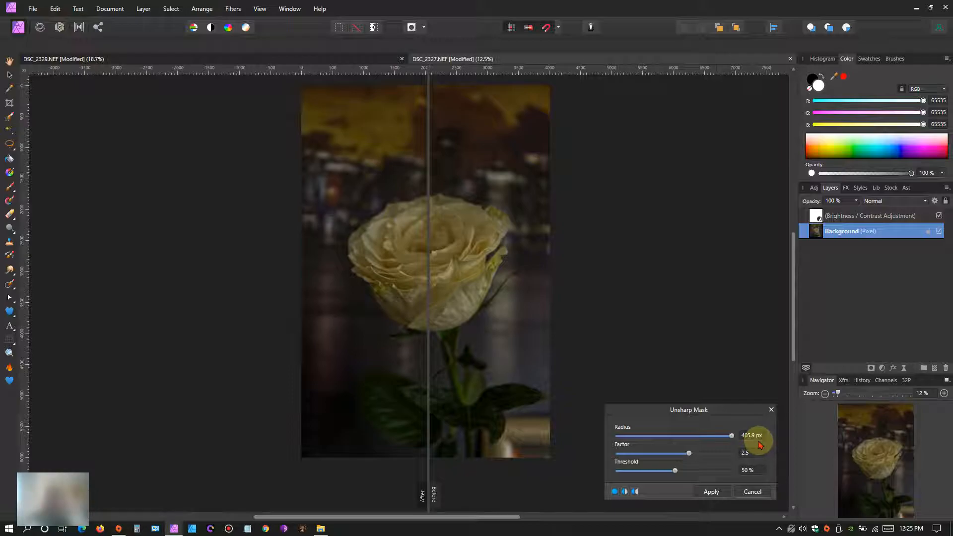
click(717, 492)
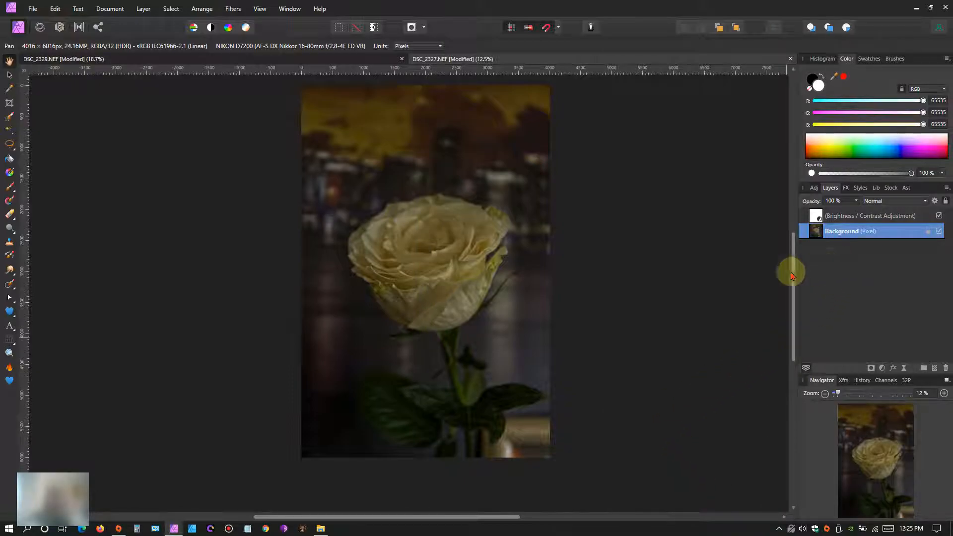
Step: Examine the sharpened rose up close, from the inner petals to the lower bloom and stem
scroll(478, 308, down, 2)
scroll(478, 307, up, 2)
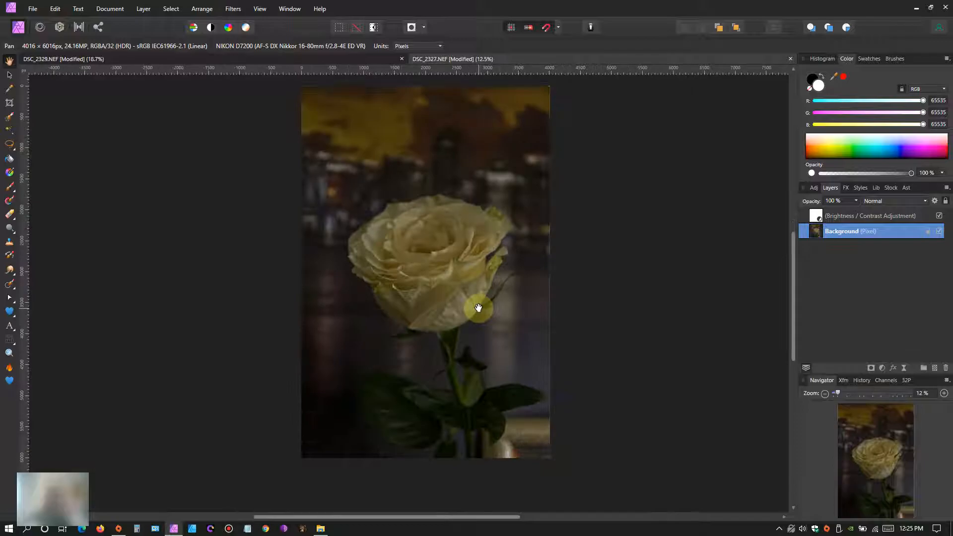
scroll(440, 305, up, 4)
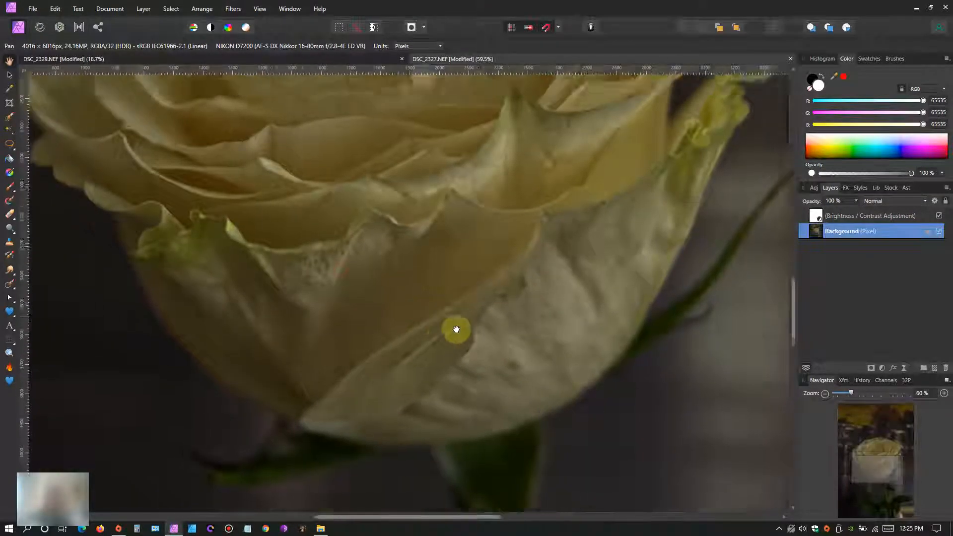
drag(456, 330, 494, 382)
drag(525, 287, 423, 346)
drag(419, 279, 444, 368)
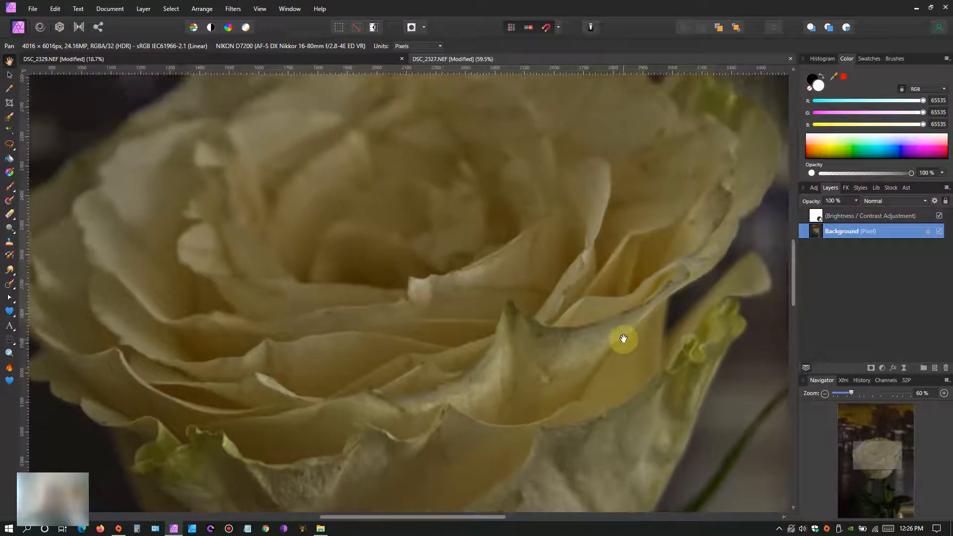
drag(624, 341, 453, 296)
drag(485, 405, 506, 362)
drag(464, 424, 628, 296)
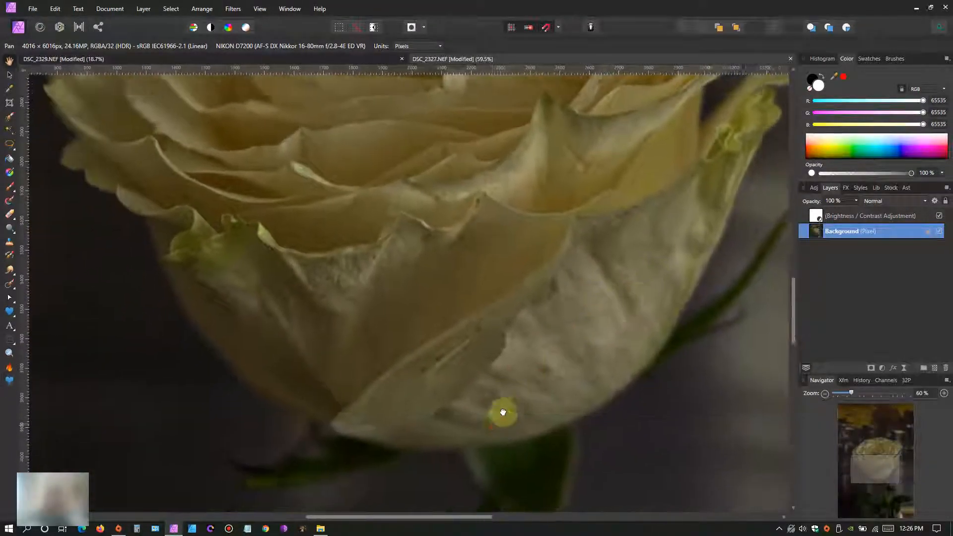
drag(501, 412, 492, 260)
drag(508, 437, 478, 355)
scroll(472, 306, down, 5)
scroll(472, 305, down, 2)
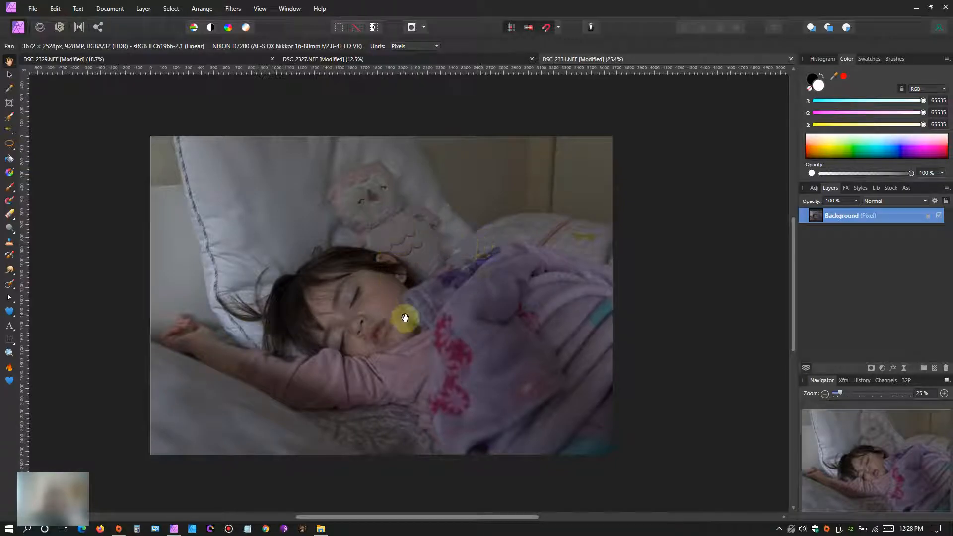
Step: Remove the small bright speck below the sleeping child's lips in DSC_2331 using the Inpainting Brush at about 21 px width
scroll(404, 319, up, 2)
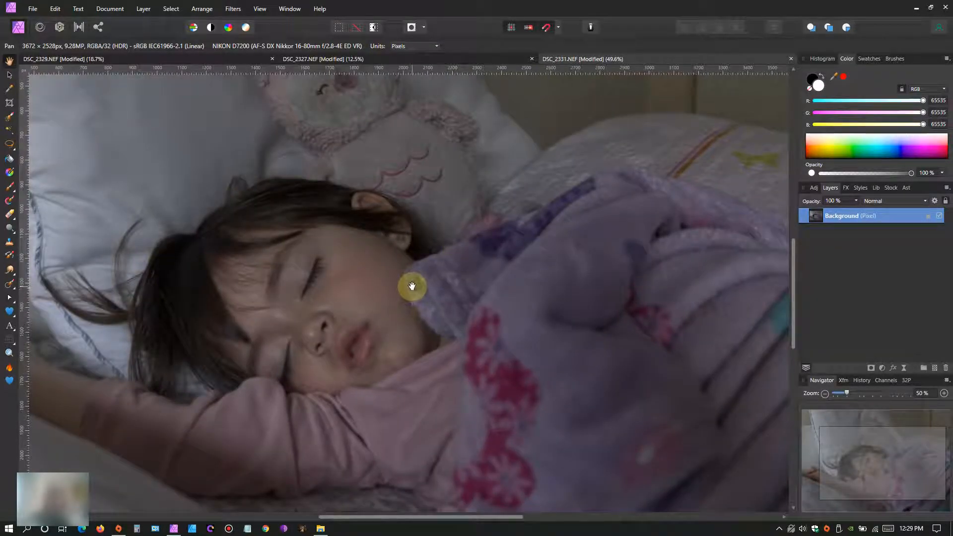
scroll(411, 286, down, 2)
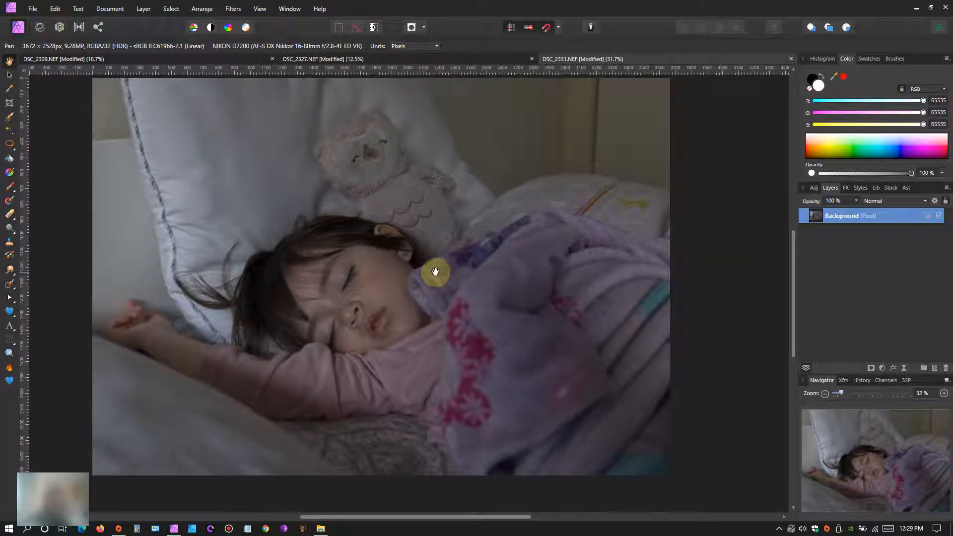
mouse_move(404, 283)
mouse_down()
mouse_move(417, 287)
mouse_move(410, 297)
mouse_up()
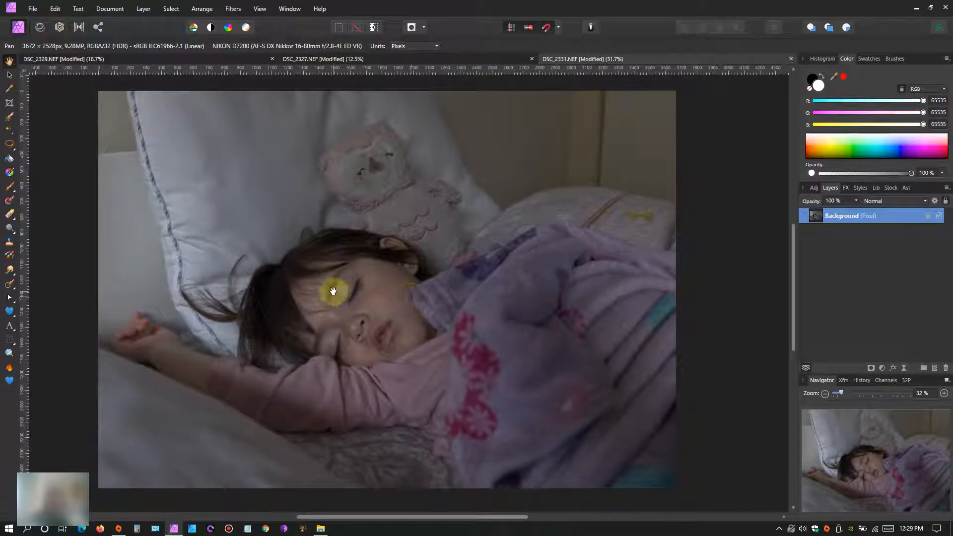
scroll(374, 334, up, 6)
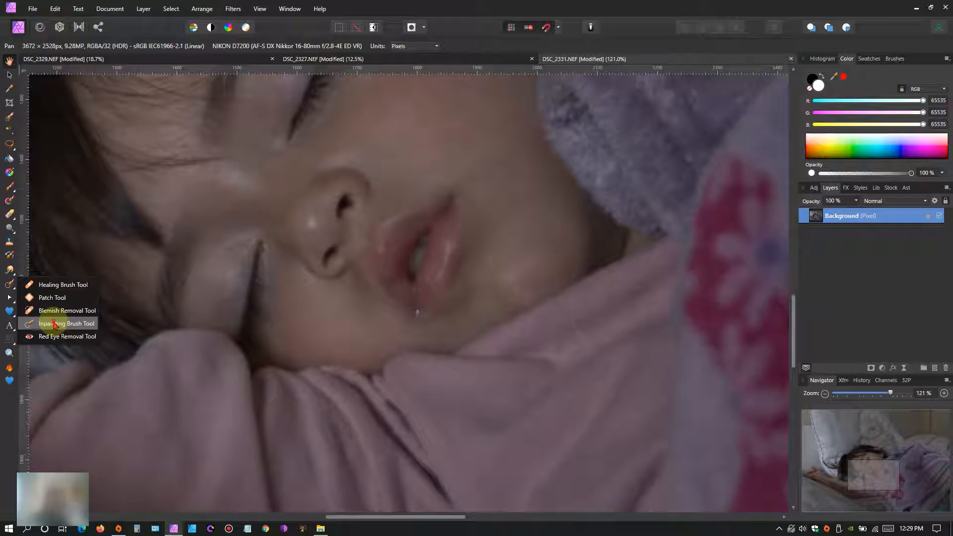
click(53, 323)
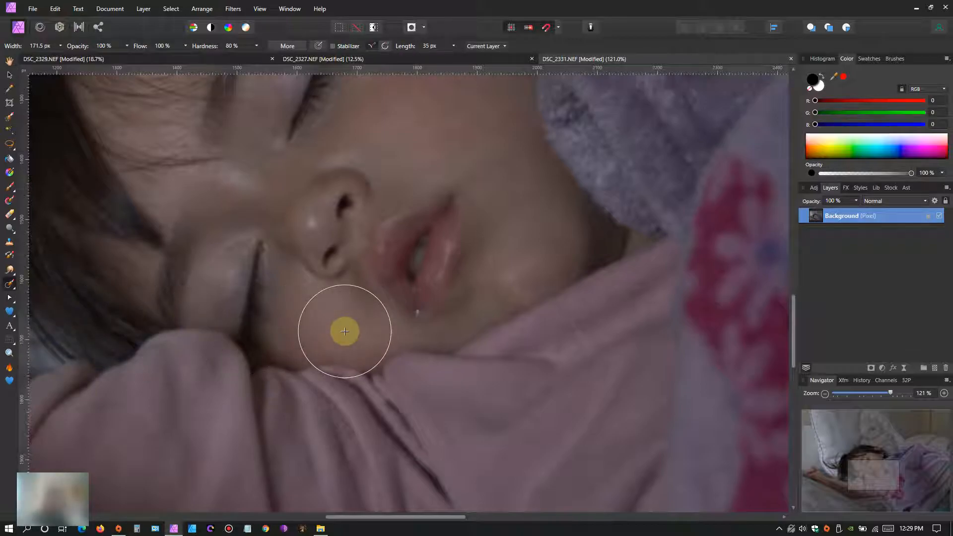
key(bracketleft)
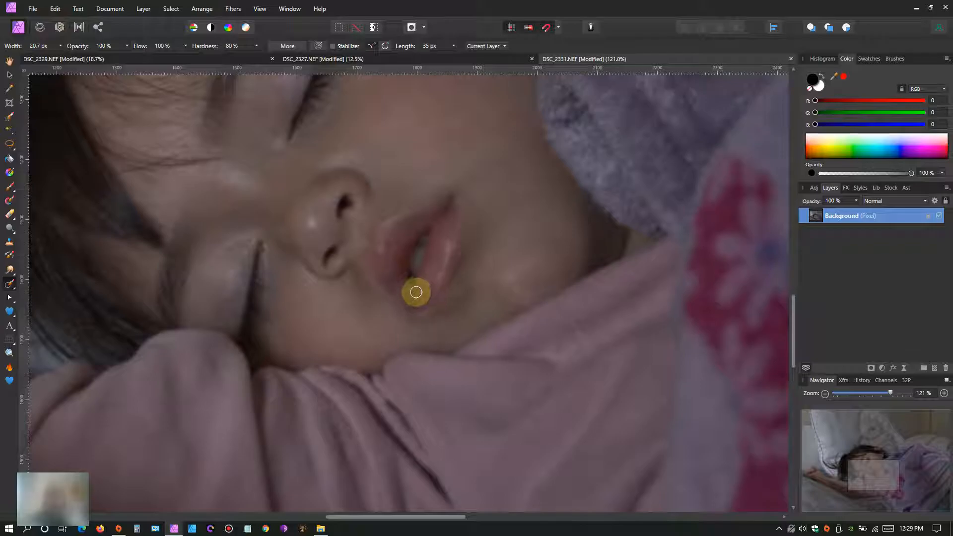
scroll(417, 307, down, 2)
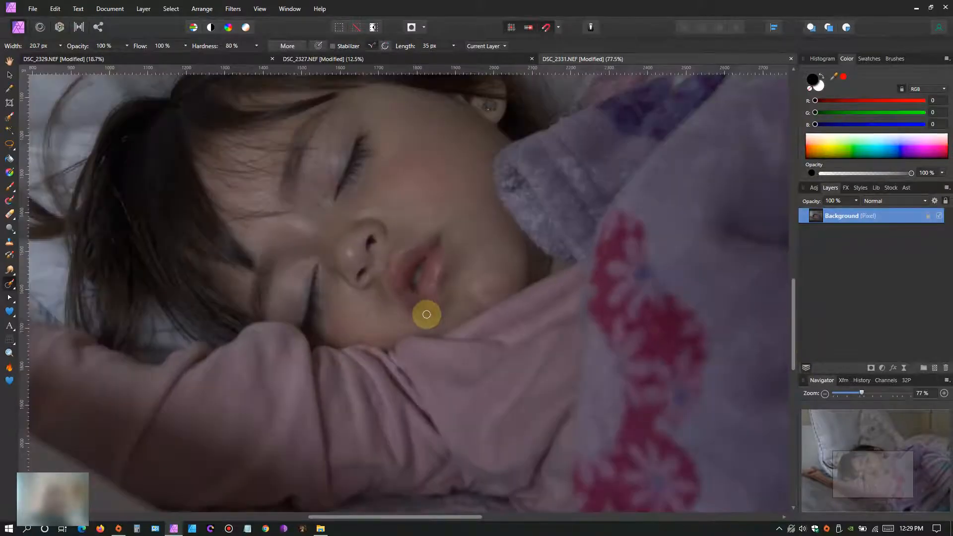
scroll(443, 320, down, 1)
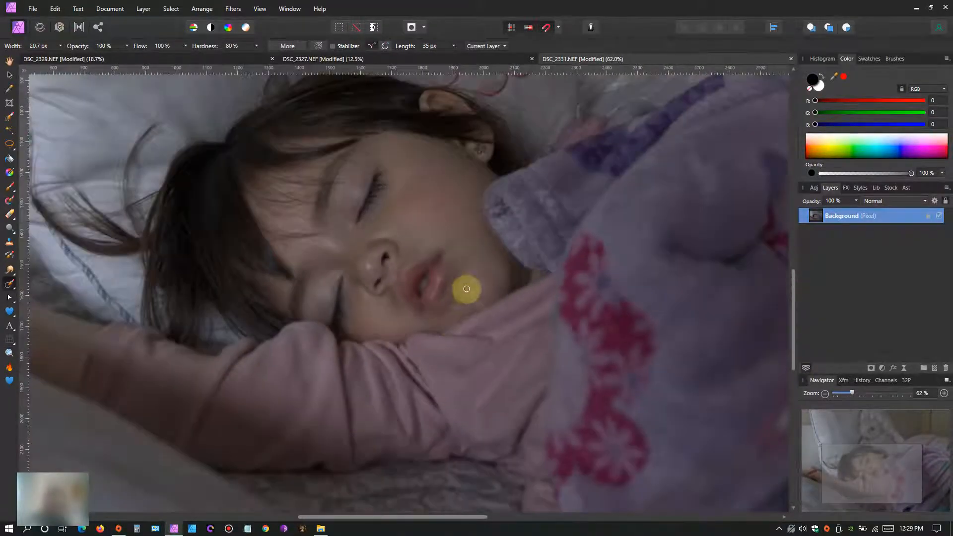
click(9, 61)
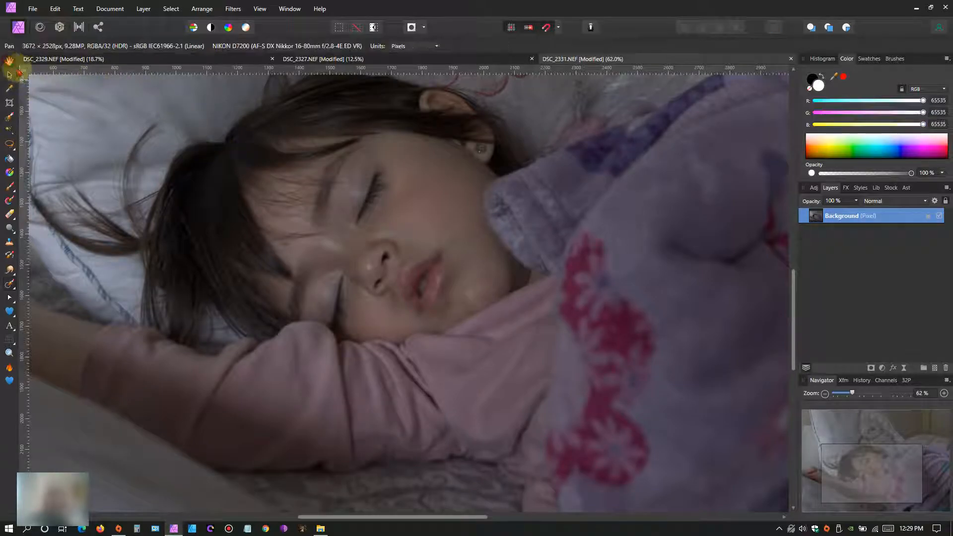
scroll(491, 227, down, 1)
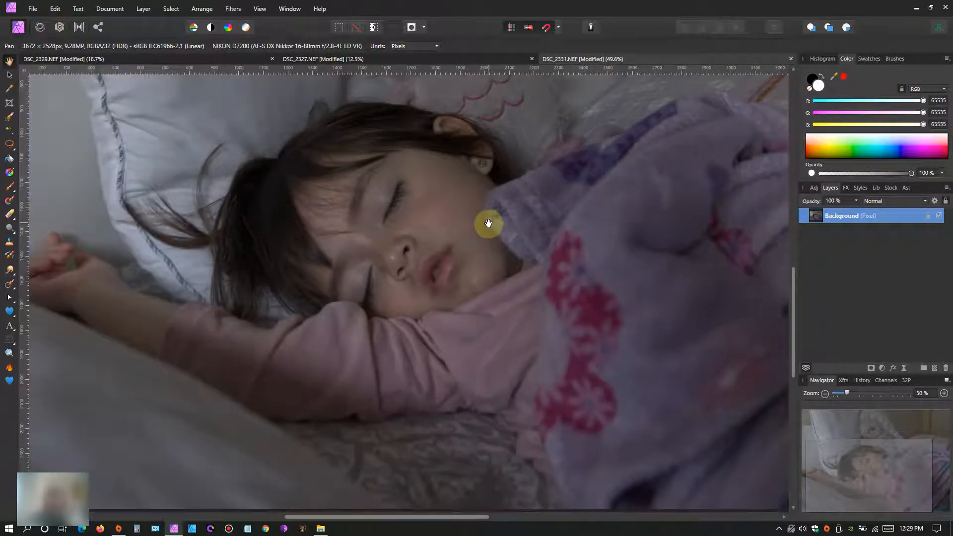
Step: Try a Denoise filter on DSC_2331 with Luminance 66%, Luminance Detail 26%, Colors 80% and Colors Contribution 72%
click(237, 10)
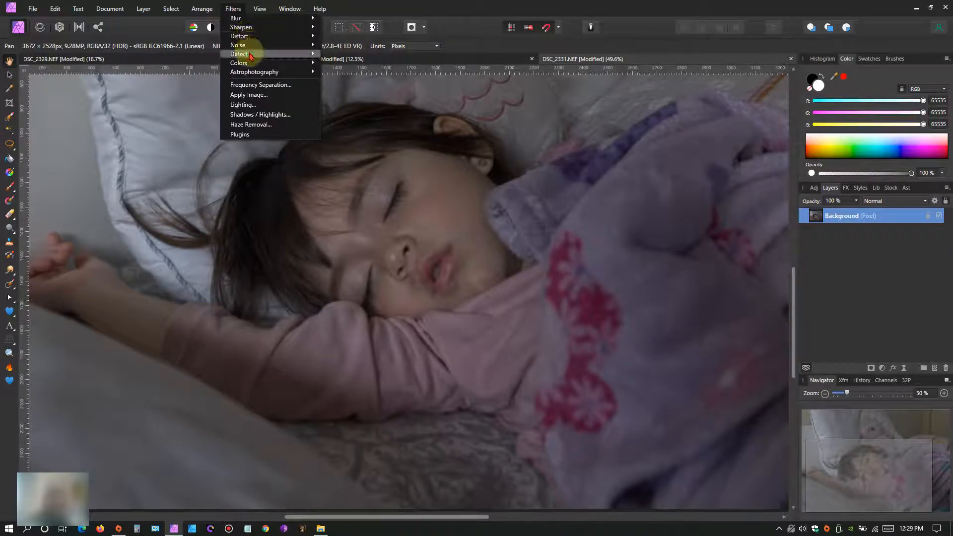
mouse_move(249, 46)
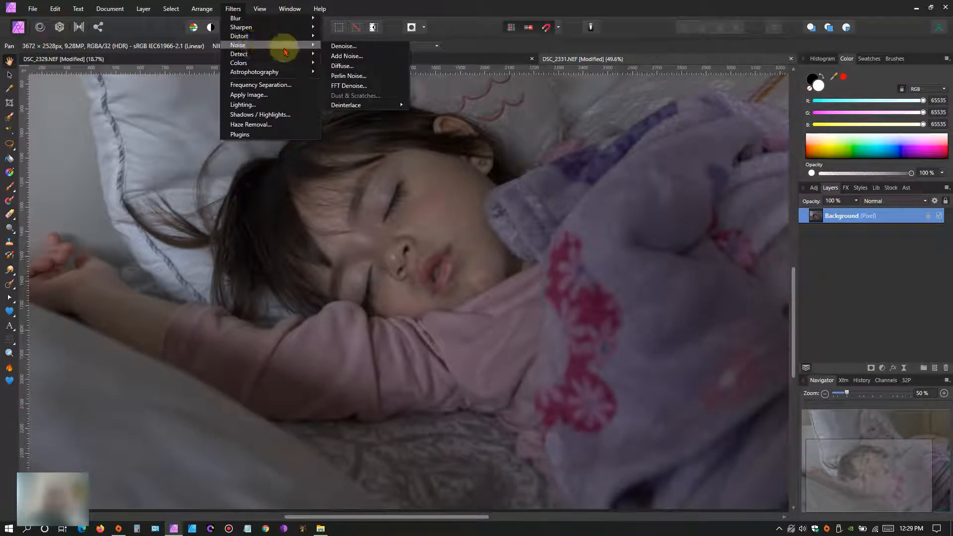
click(344, 46)
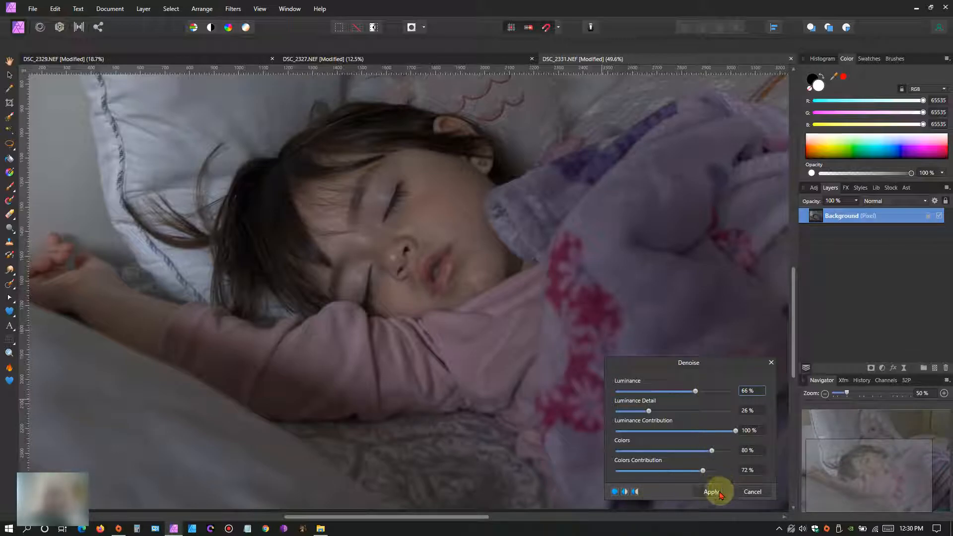
click(753, 492)
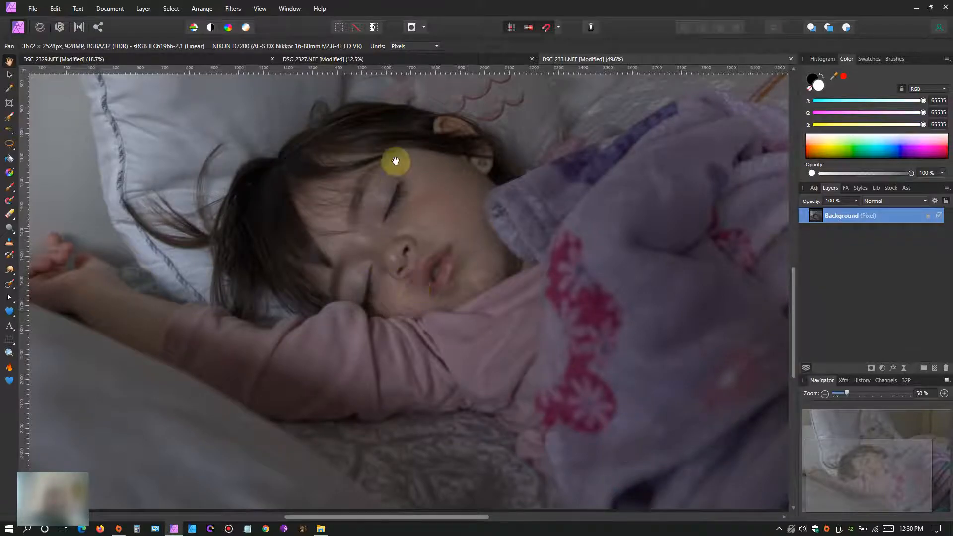
Step: Apply a Denoise filter to DSC_2331 with Luminance 66%, Luminance Detail 26%, Luminance Contribution 100%, Colors 63% and Colors Contribution 72%
click(233, 9)
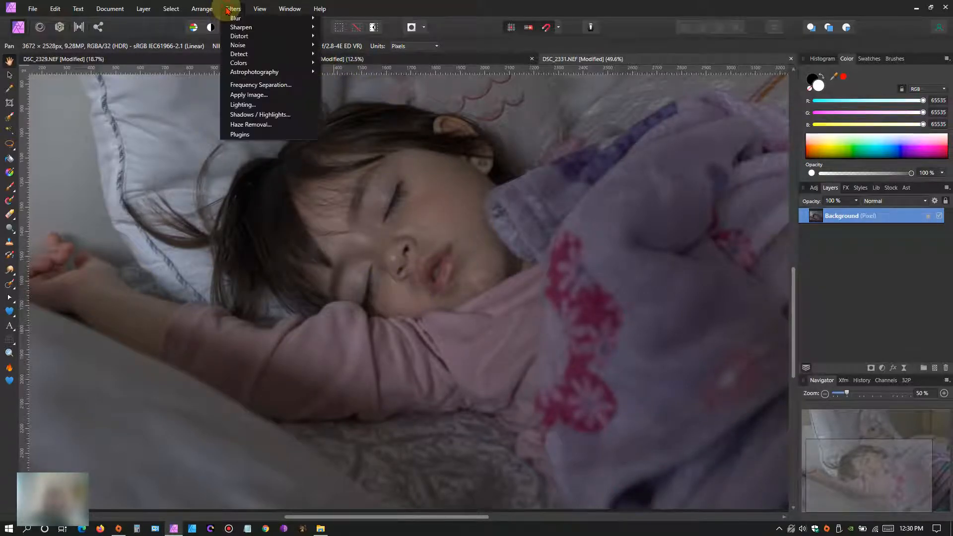
mouse_move(251, 47)
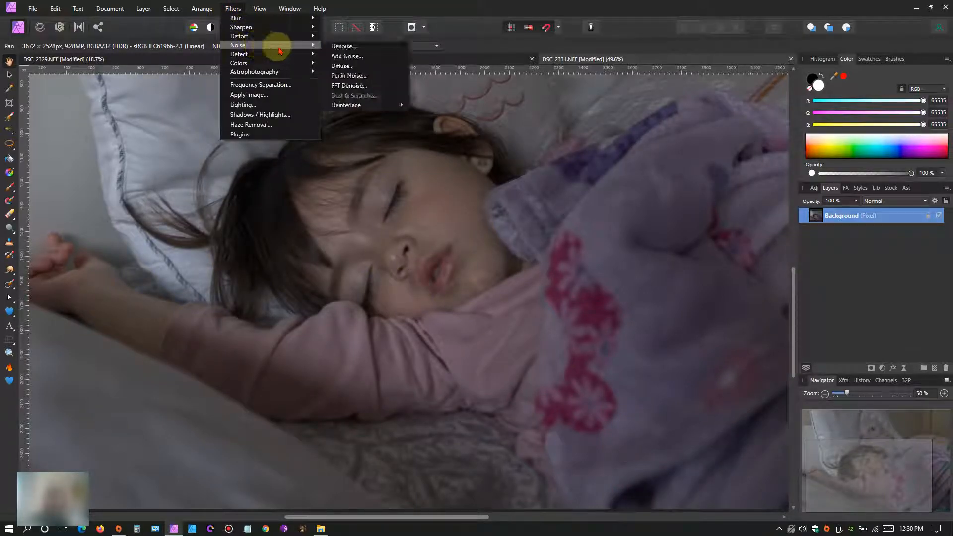
click(346, 46)
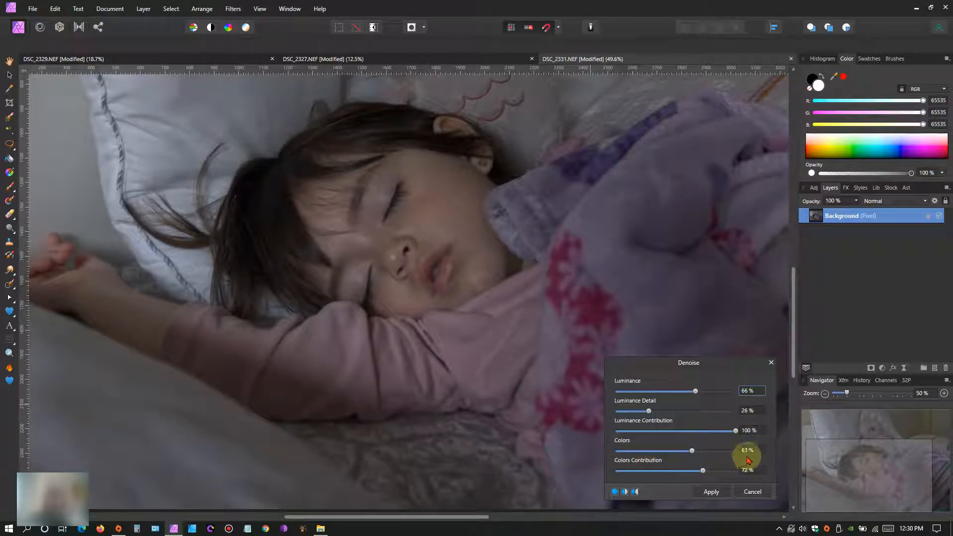
click(710, 490)
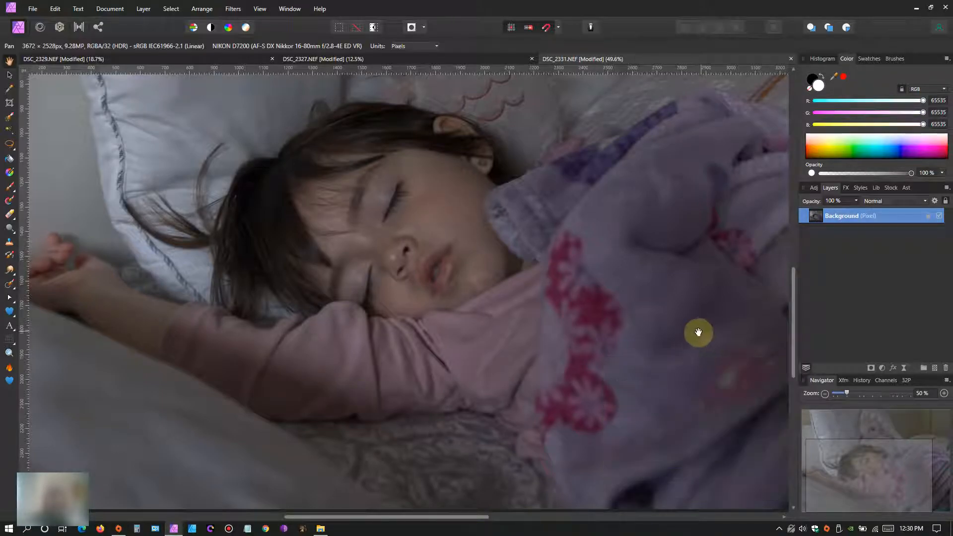
scroll(419, 280, down, 2)
drag(476, 221, 455, 248)
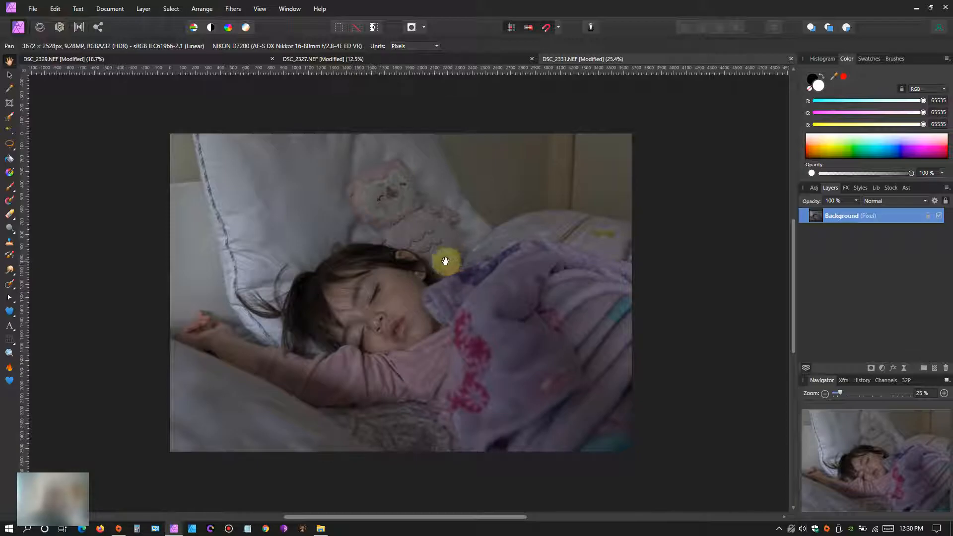
scroll(444, 259, down, 1)
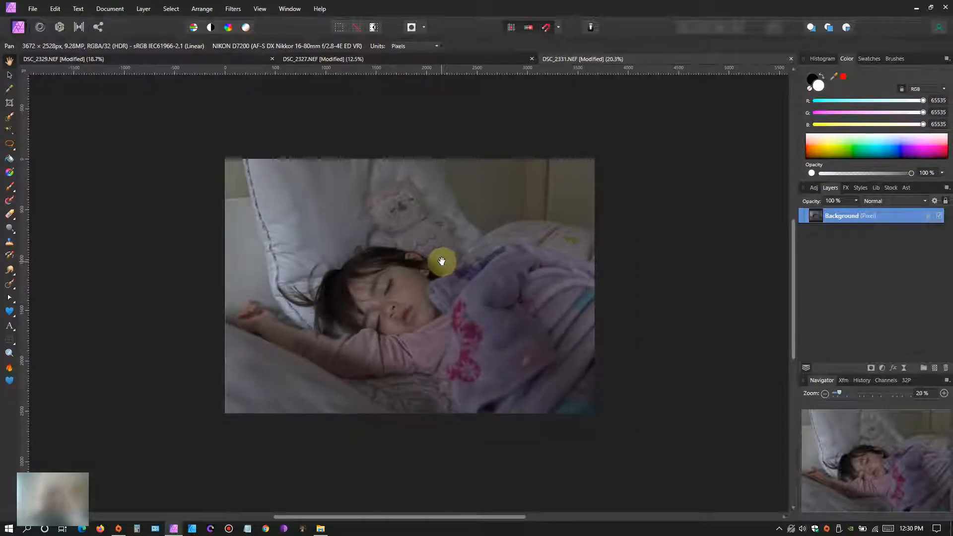
Step: Open the raw photo DSC_2333 from the Desktop for developing
click(33, 9)
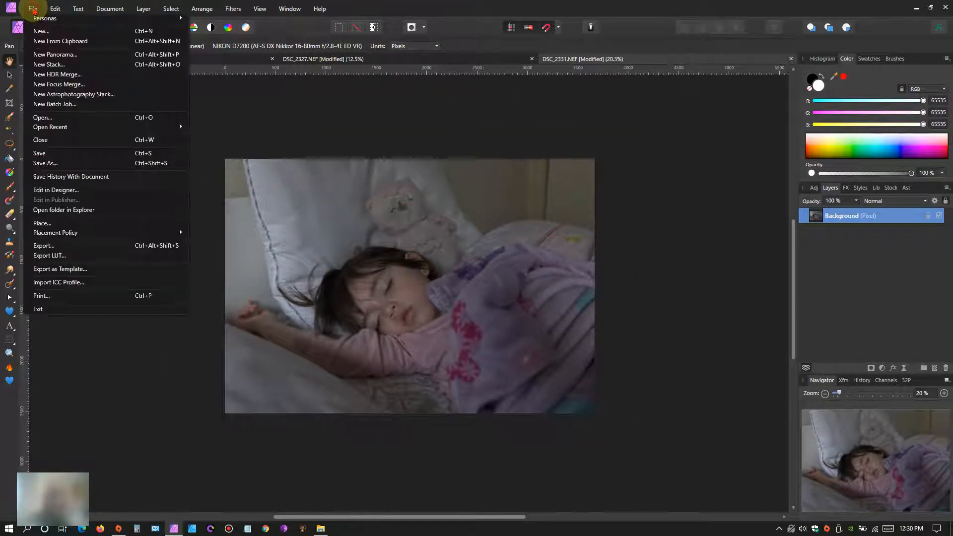
click(68, 119)
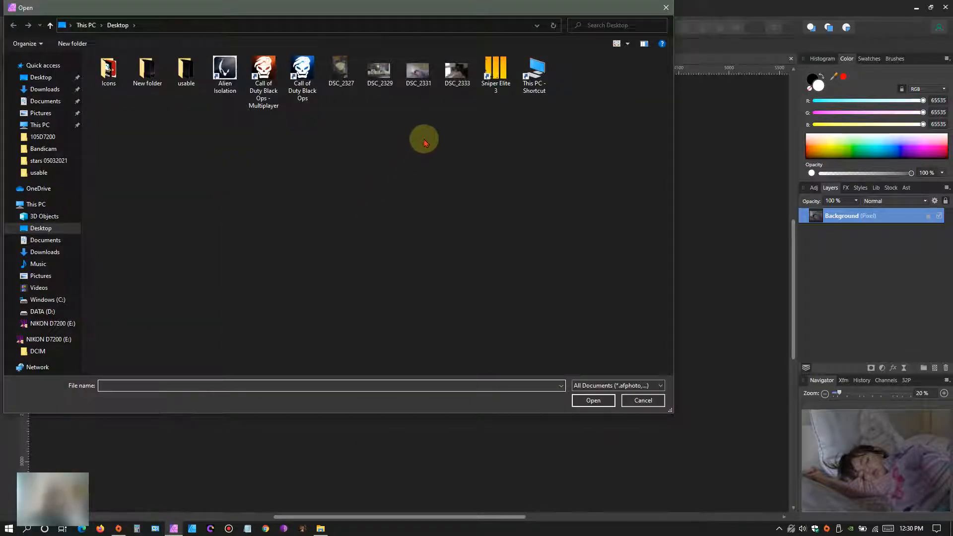
click(456, 70)
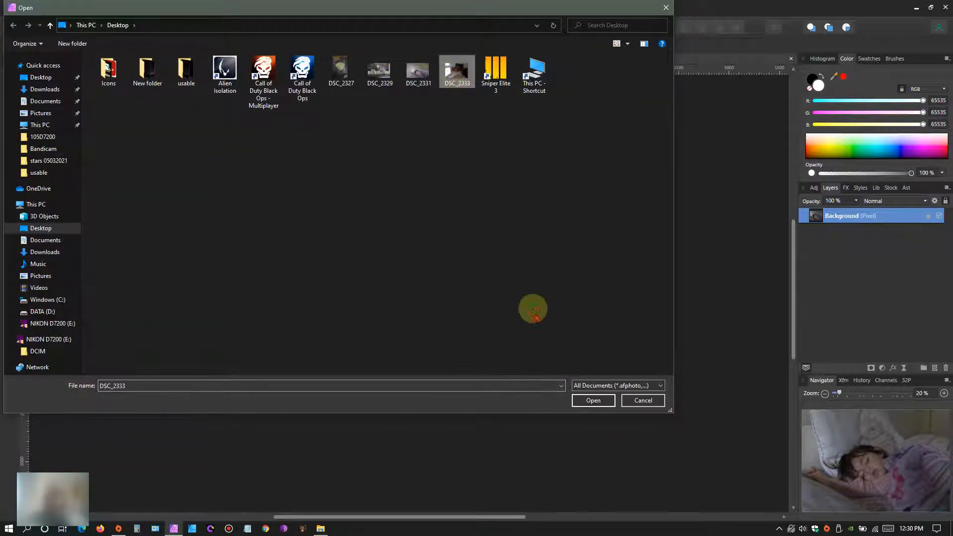
click(593, 400)
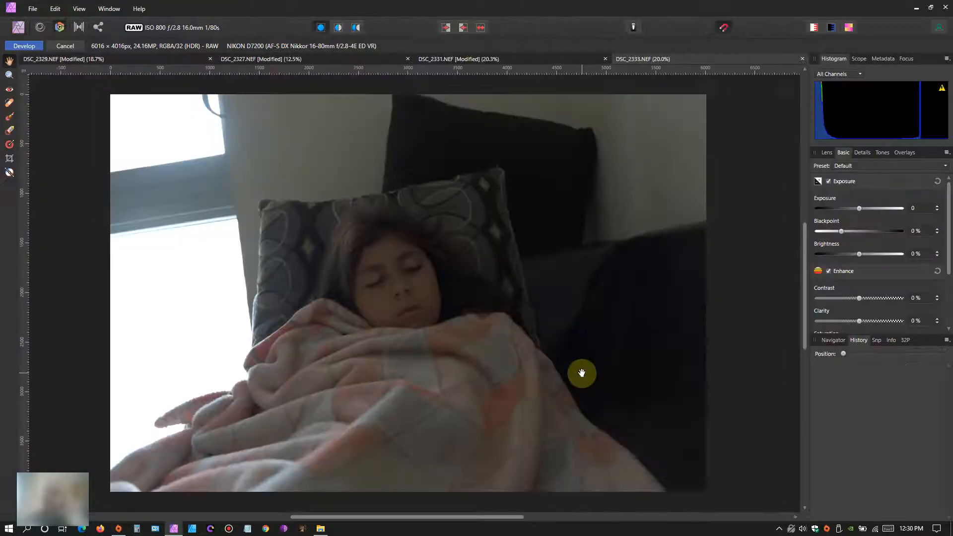
Step: Try Contrast at 2% on DSC_2333, reset the Enhance settings and set Clarity to 12%
drag(860, 300, 862, 299)
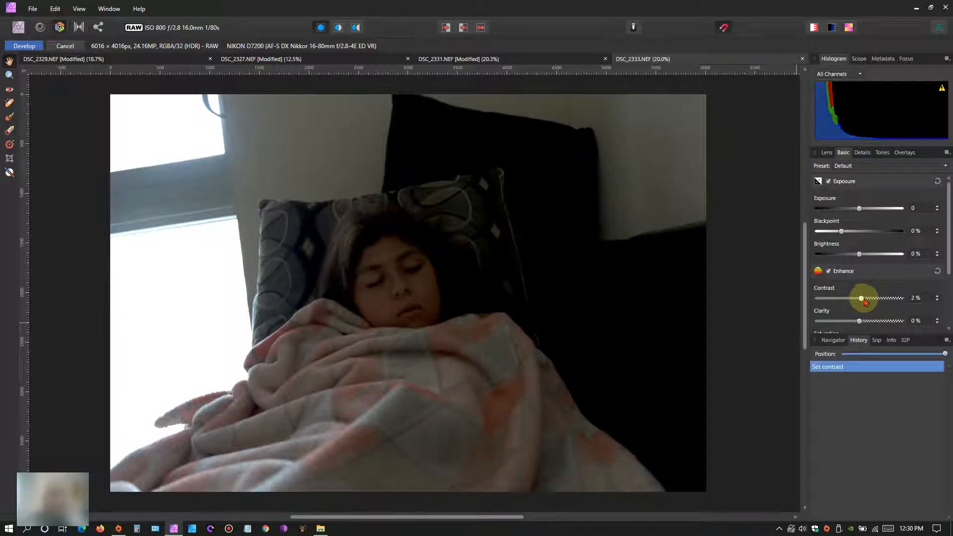
click(937, 272)
scroll(948, 258, down, 1)
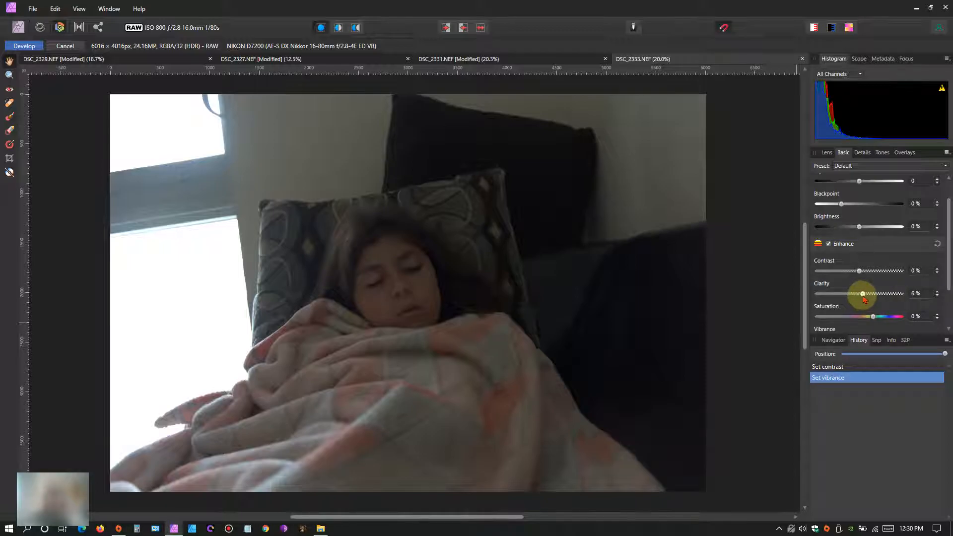
drag(865, 296, 865, 296)
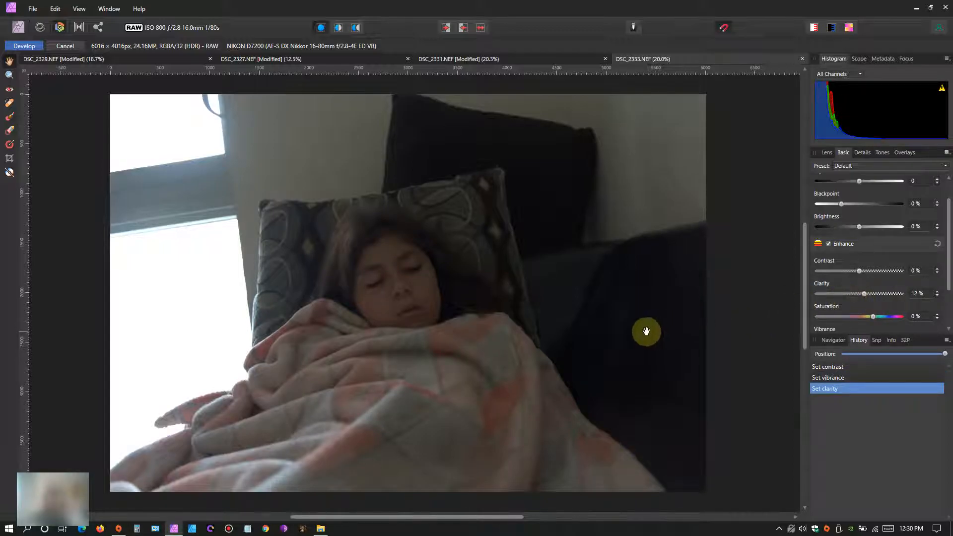
Step: Crop the raw photo to about 3547 × 2454 px around the sleeping child, patterned pillow and upper blanket, excluding the bright window
click(9, 158)
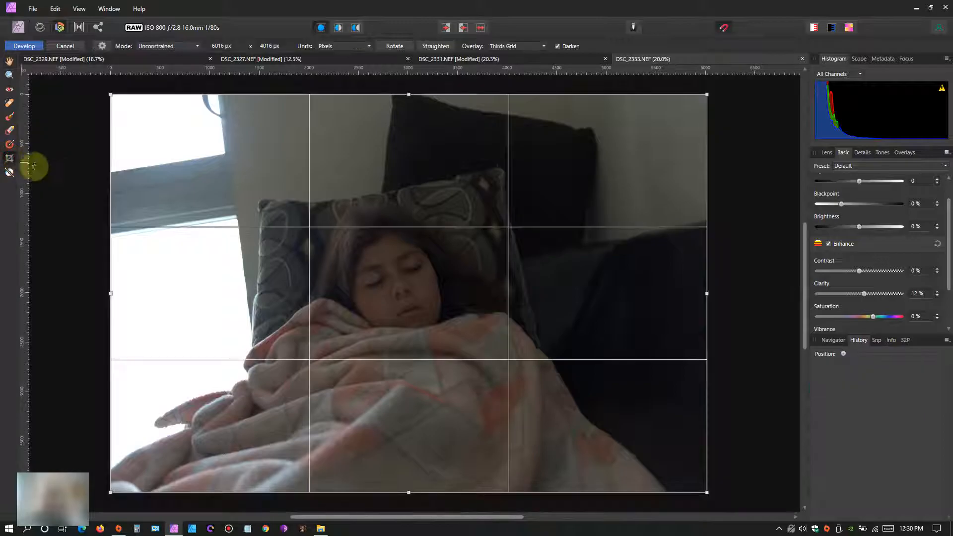
drag(110, 295, 252, 296)
drag(708, 294, 605, 314)
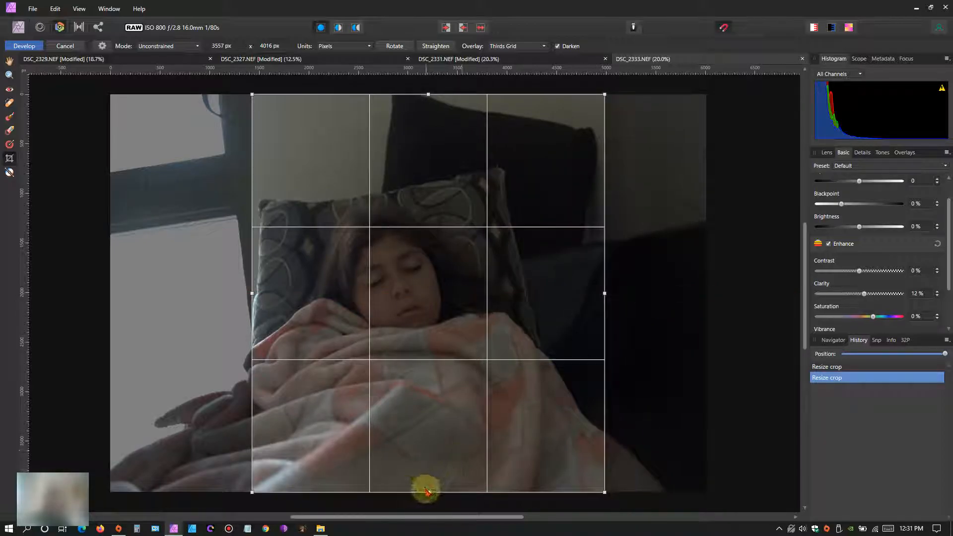
drag(428, 492, 429, 411)
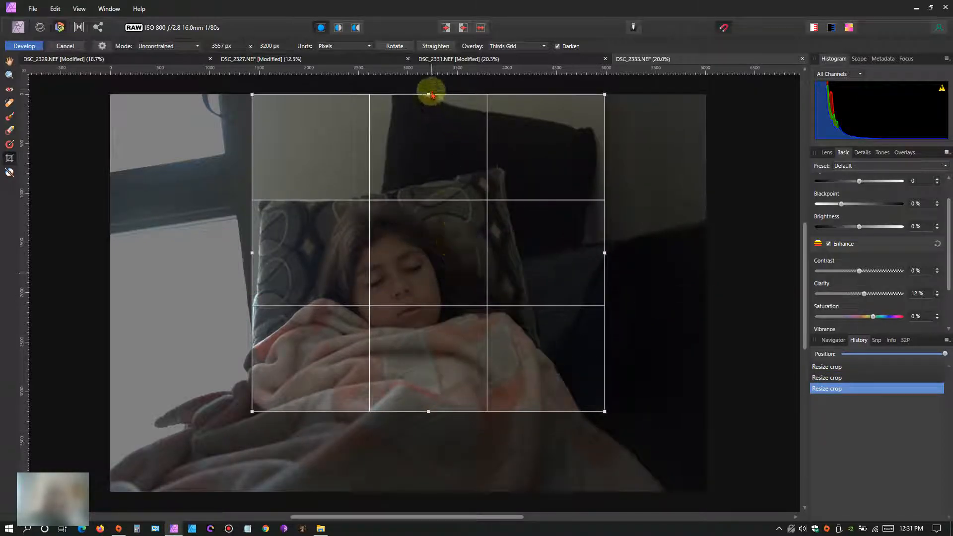
drag(428, 95, 421, 169)
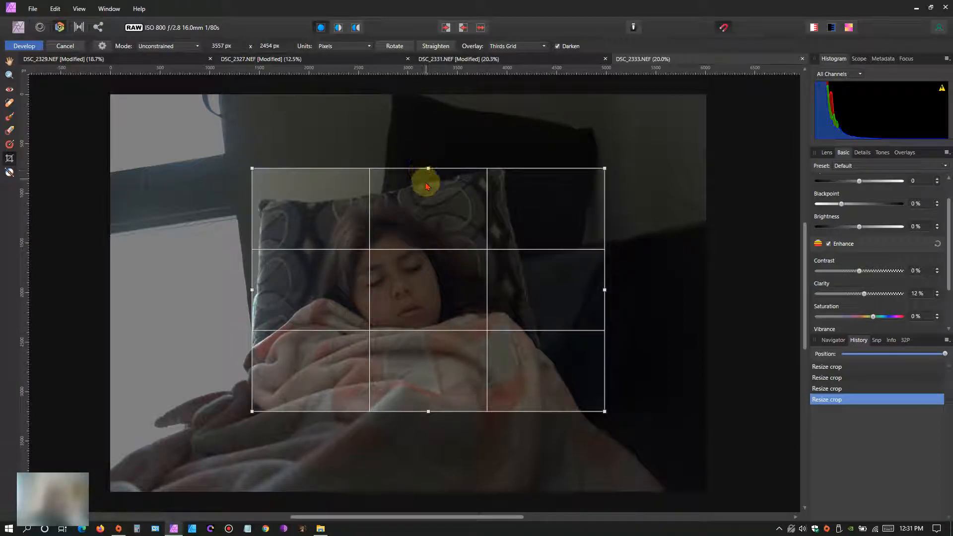
drag(250, 290, 252, 294)
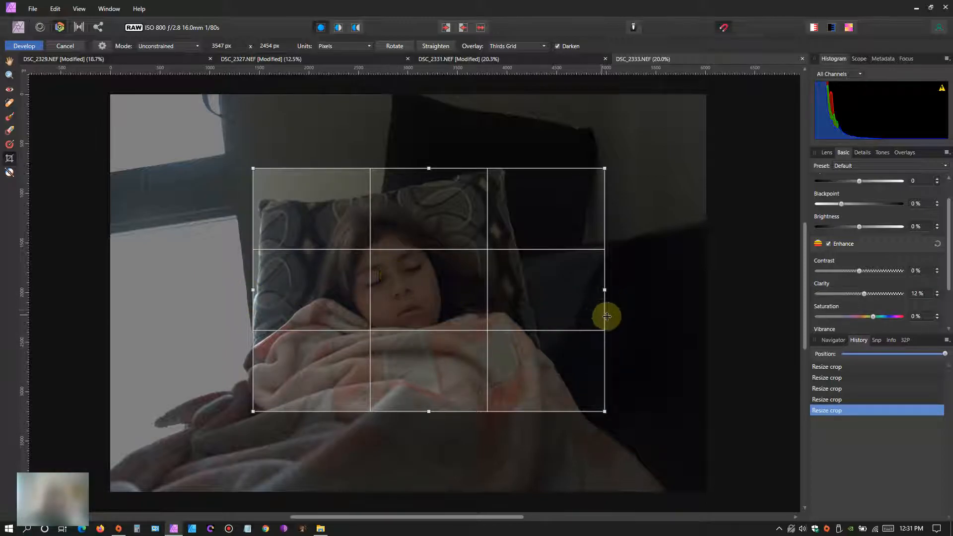
click(9, 62)
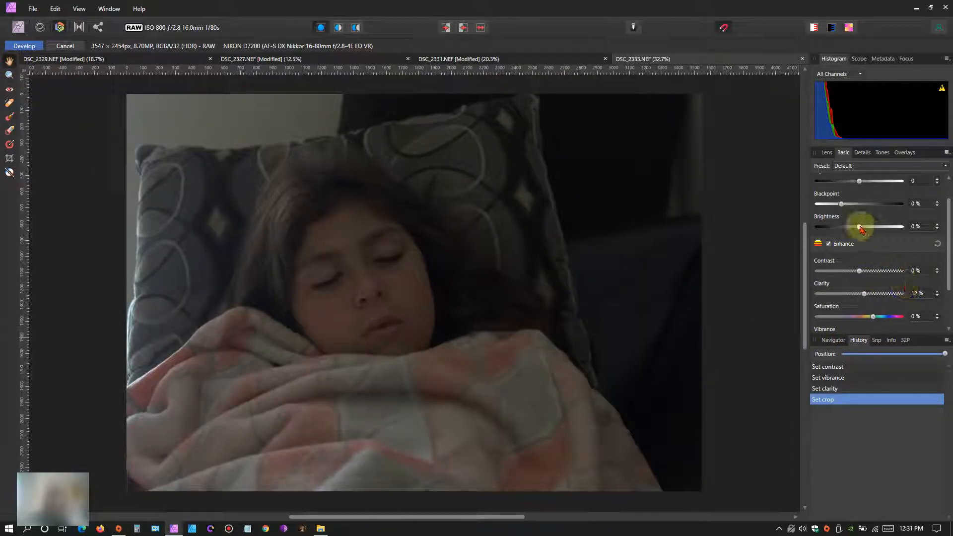
Step: Test Brightness at 21% and Contrast at 1% on the cropped photo, settling on Brightness -25% and Contrast 0%
drag(859, 228, 892, 238)
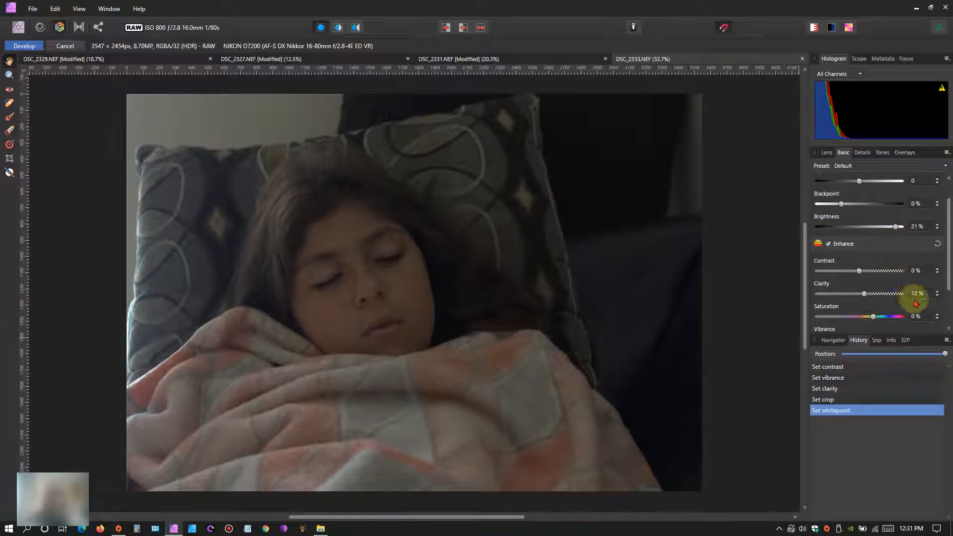
click(937, 270)
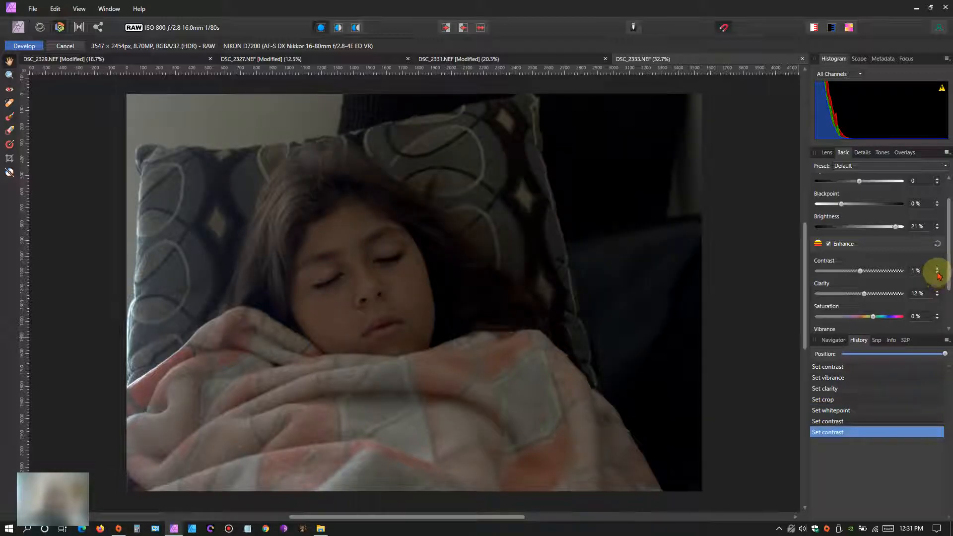
click(938, 272)
scroll(379, 290, down, 1)
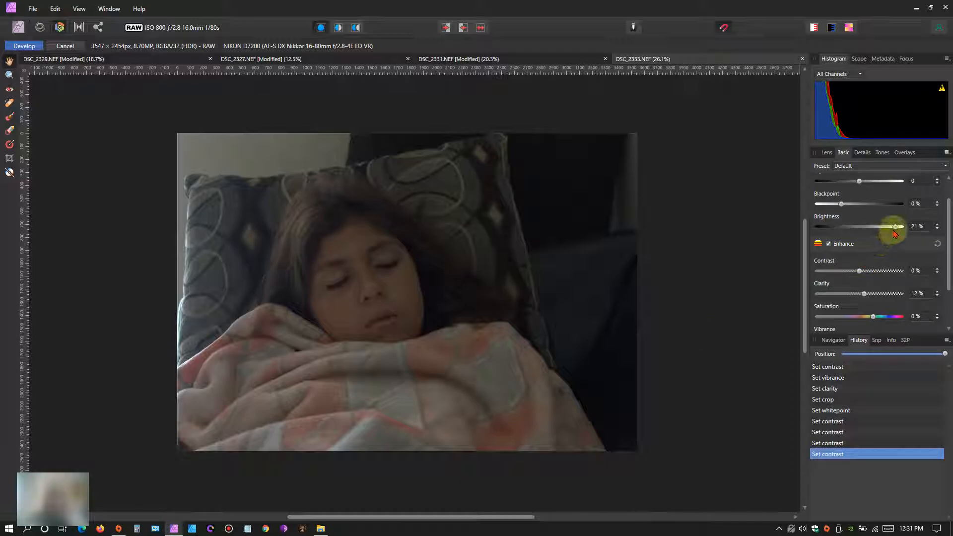
drag(897, 229, 773, 238)
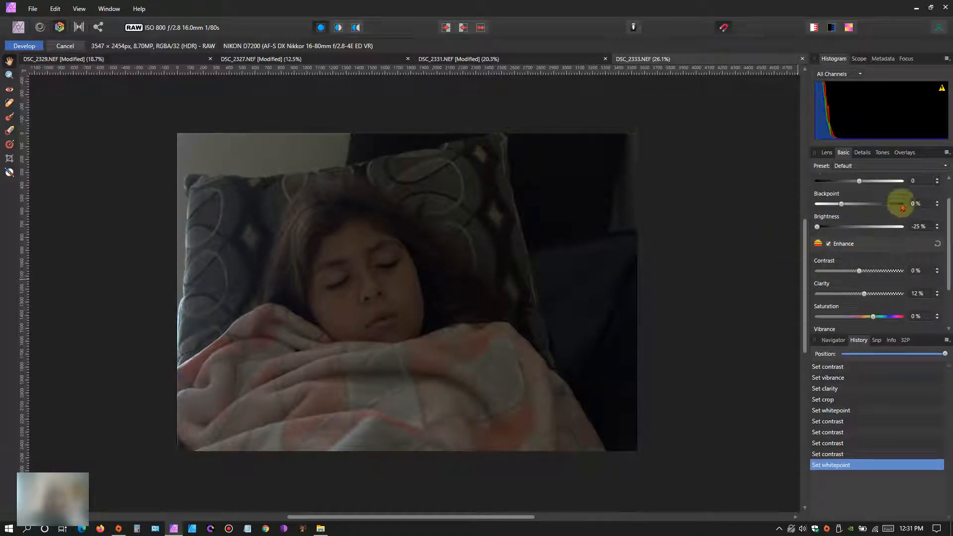
Step: Enable Noise Reduction for the raw photo with Luminance at 34% and Colors at 35%
click(882, 155)
click(862, 153)
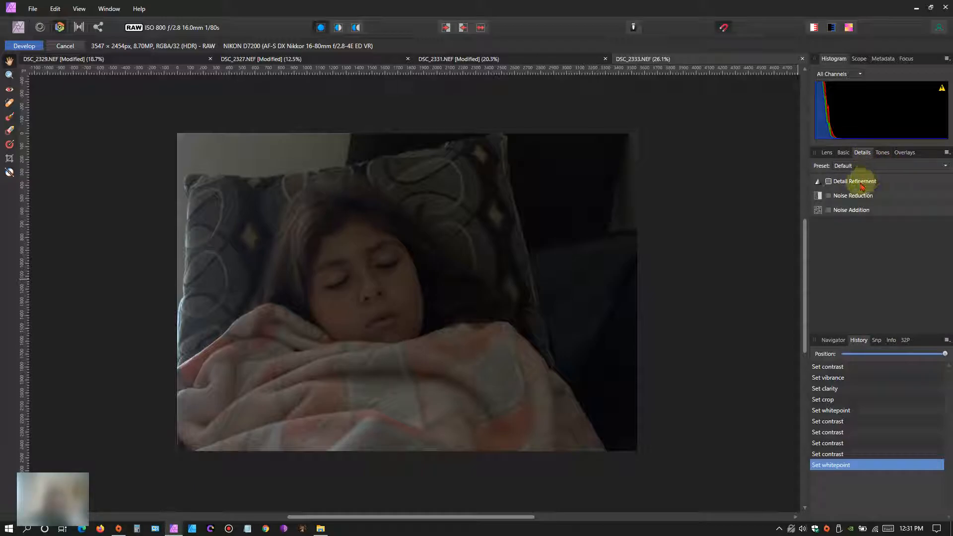
click(828, 195)
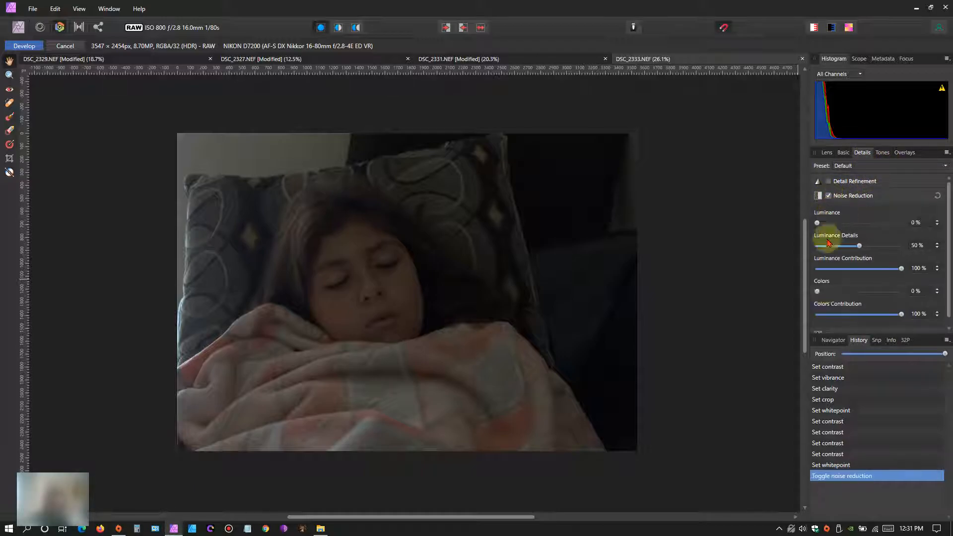
click(846, 223)
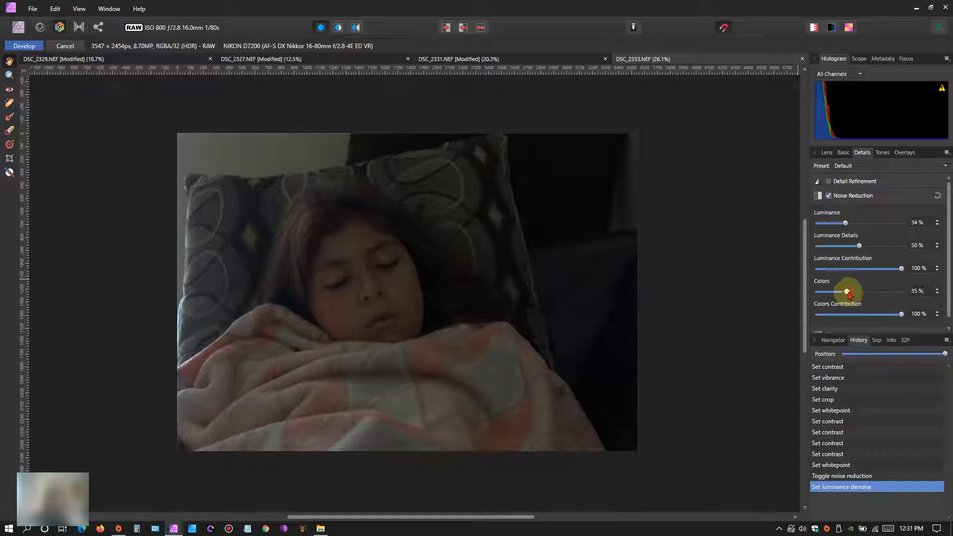
click(847, 292)
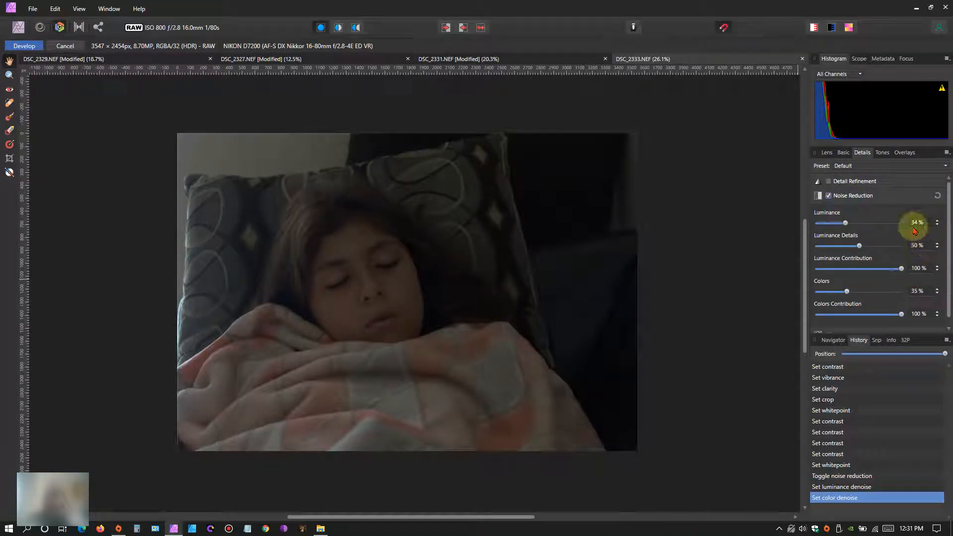
Step: Check the noise reduction up close on the face and surroundings, and develop DSC_2333
scroll(331, 330, up, 5)
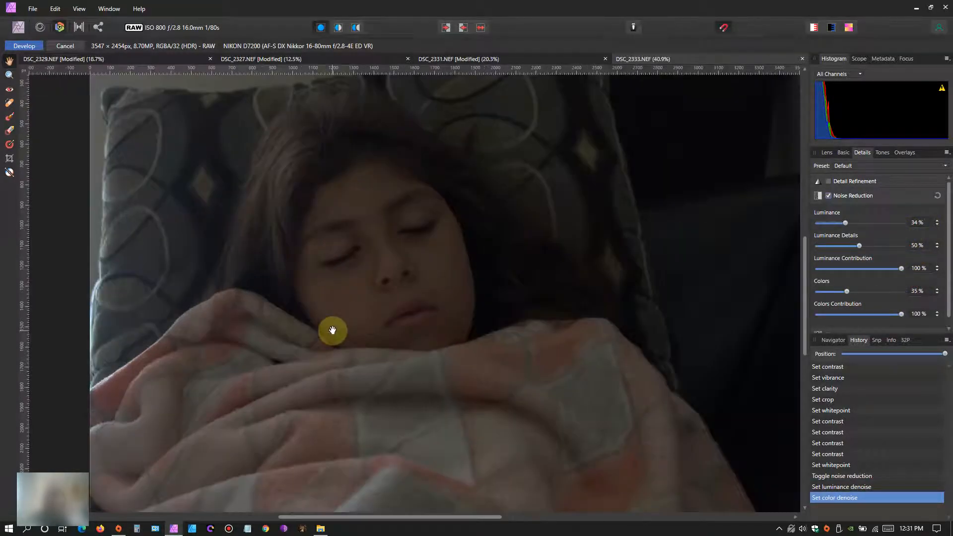
drag(364, 275, 392, 531)
scroll(415, 477, down, 3)
drag(439, 442, 399, 353)
scroll(442, 372, down, 3)
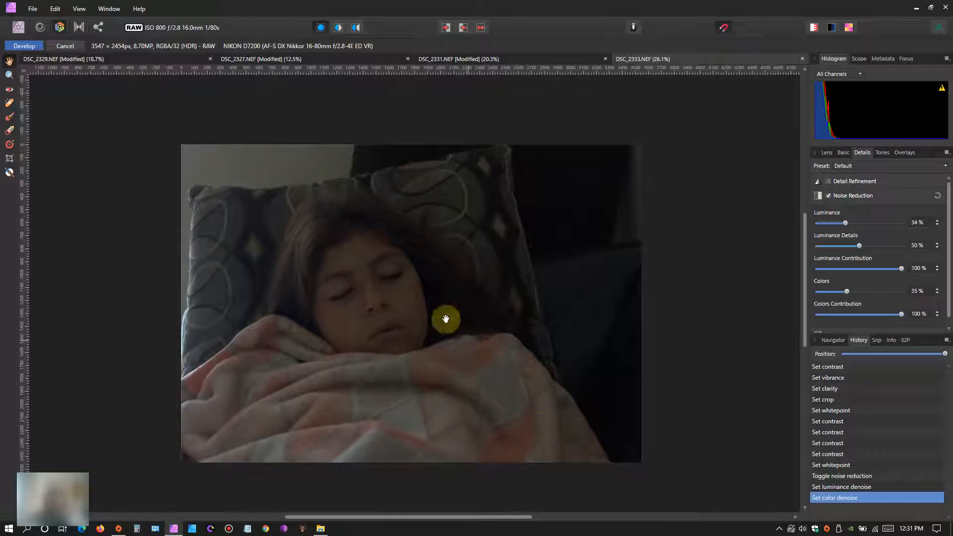
click(25, 46)
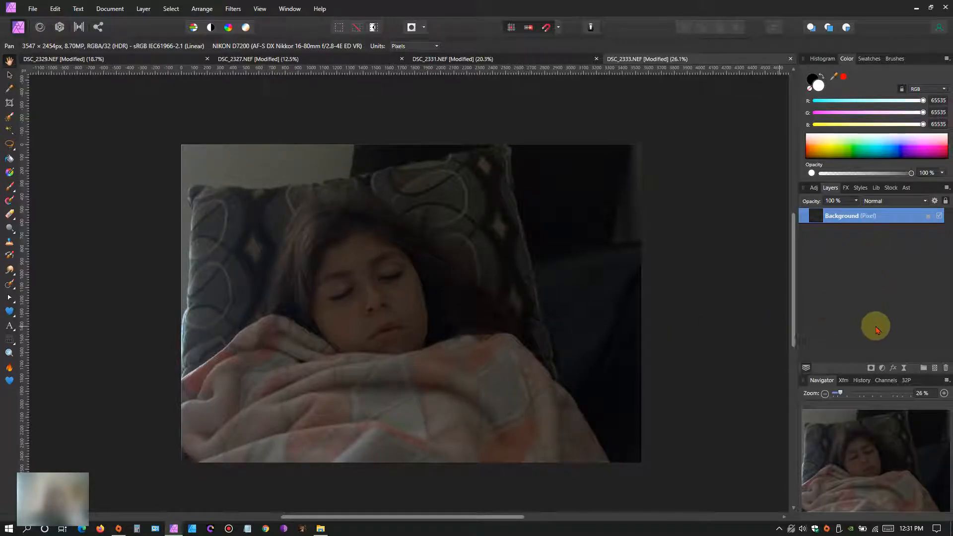
Step: Add a Brightness / Contrast adjustment above the Background layer with Brightness 54% and Contrast 21%
click(883, 368)
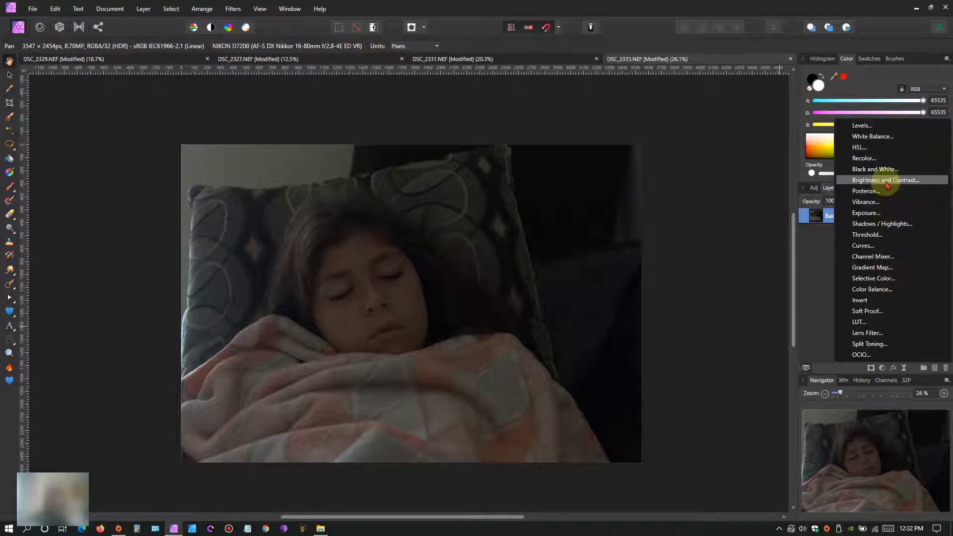
click(886, 183)
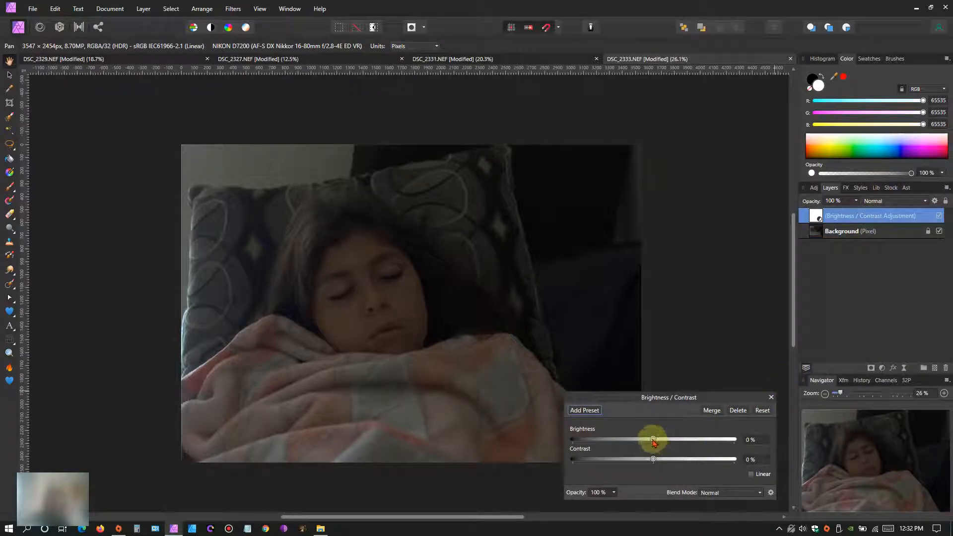
drag(659, 439, 694, 439)
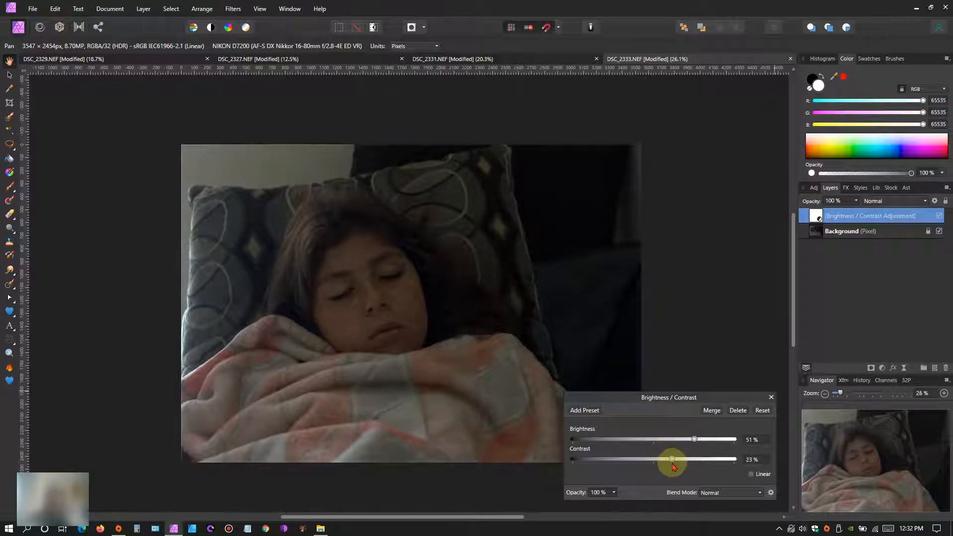
drag(673, 463, 674, 464)
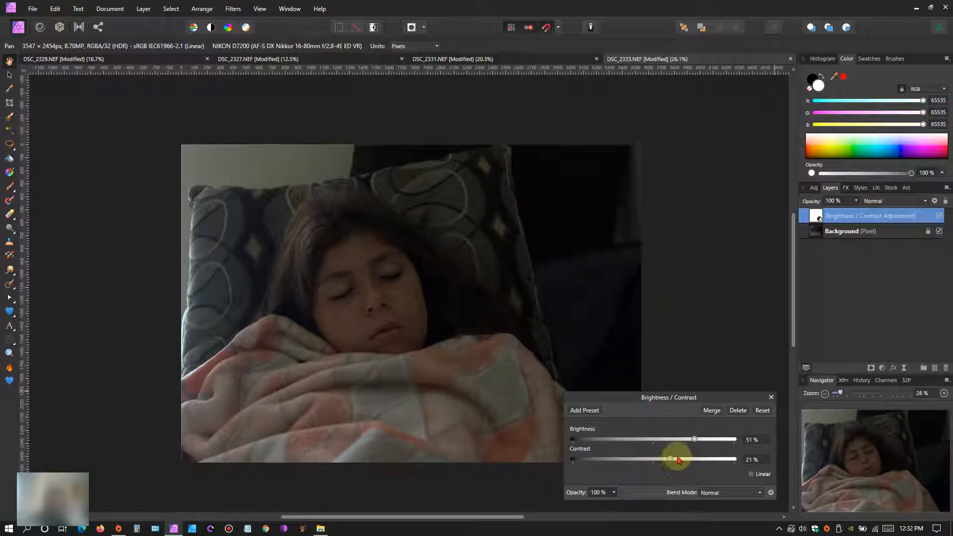
drag(691, 442, 699, 446)
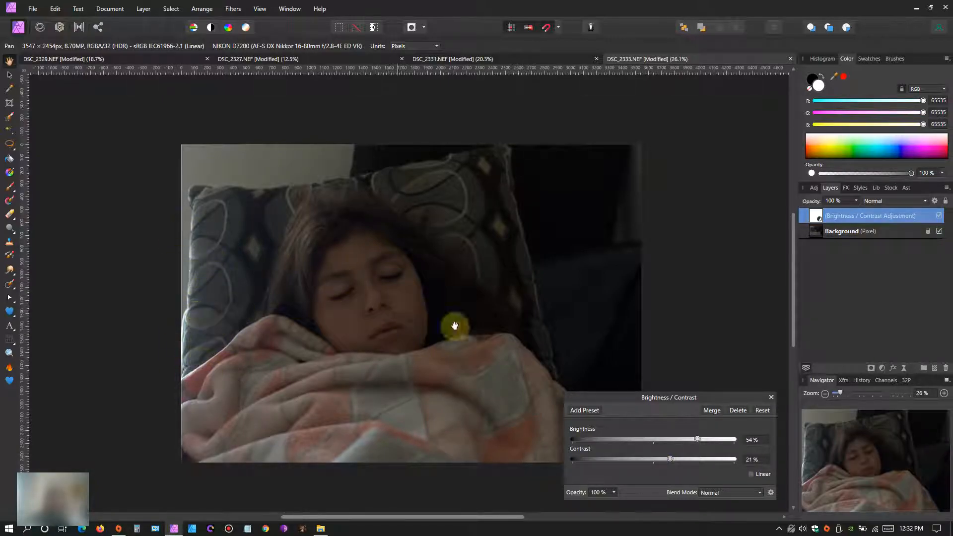
Step: Close the Brightness / Contrast settings, select the Background layer, and compare the photo with the adjustment hidden and shown
click(771, 397)
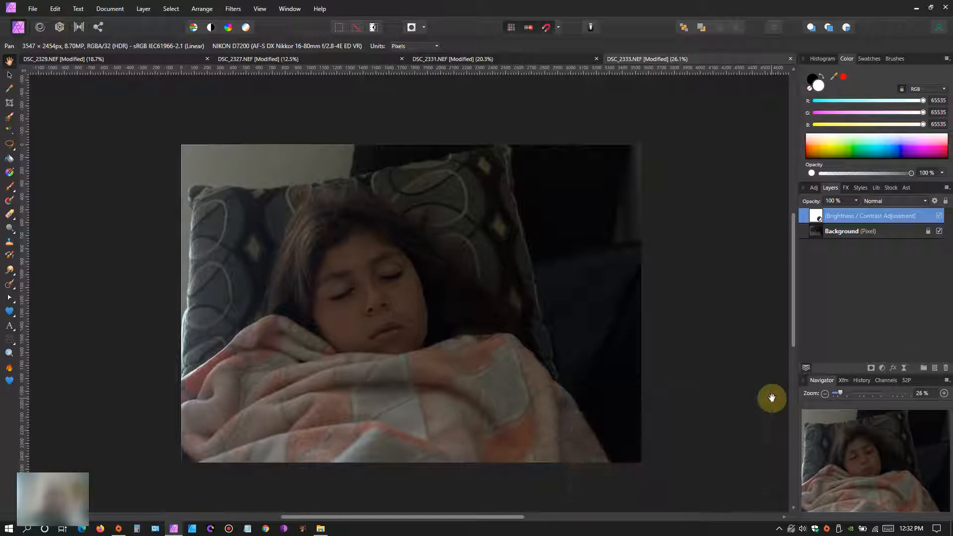
click(811, 237)
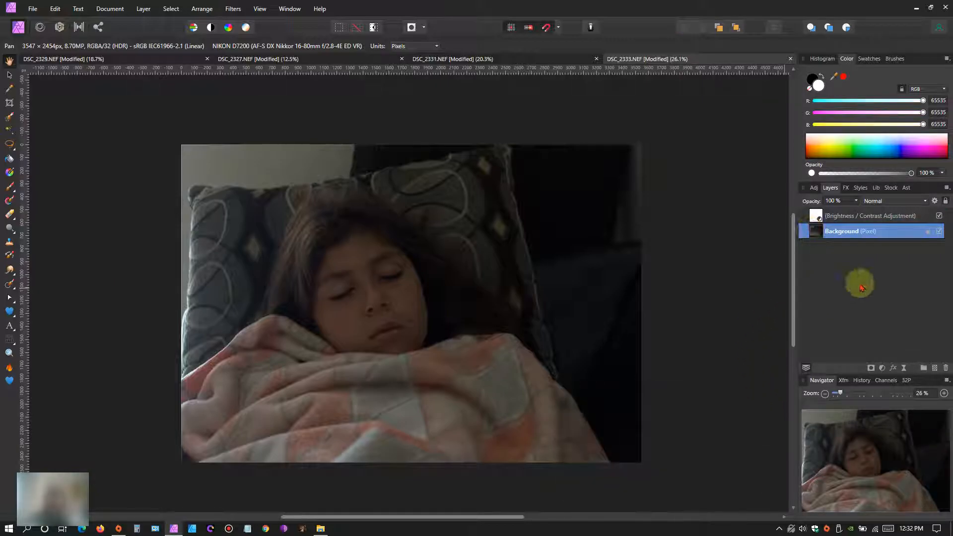
click(939, 216)
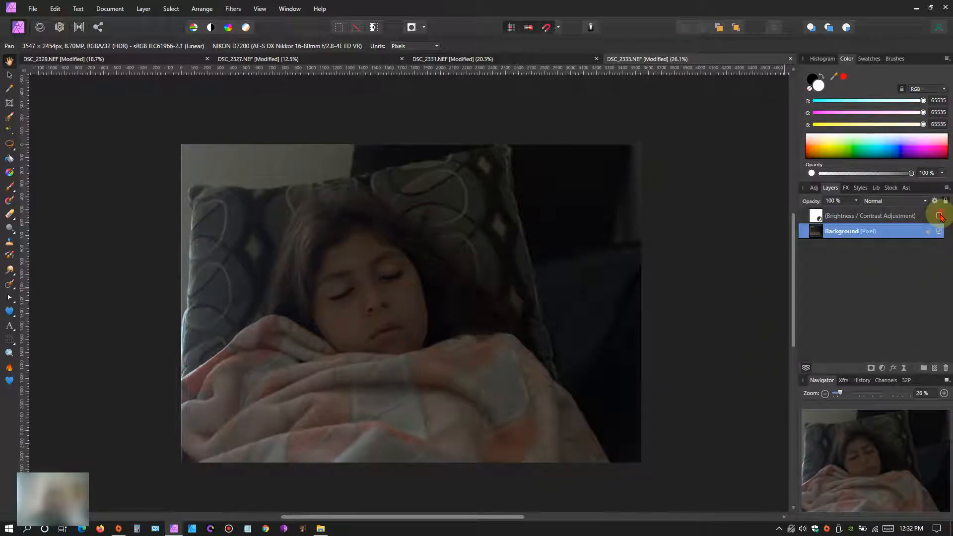
click(939, 216)
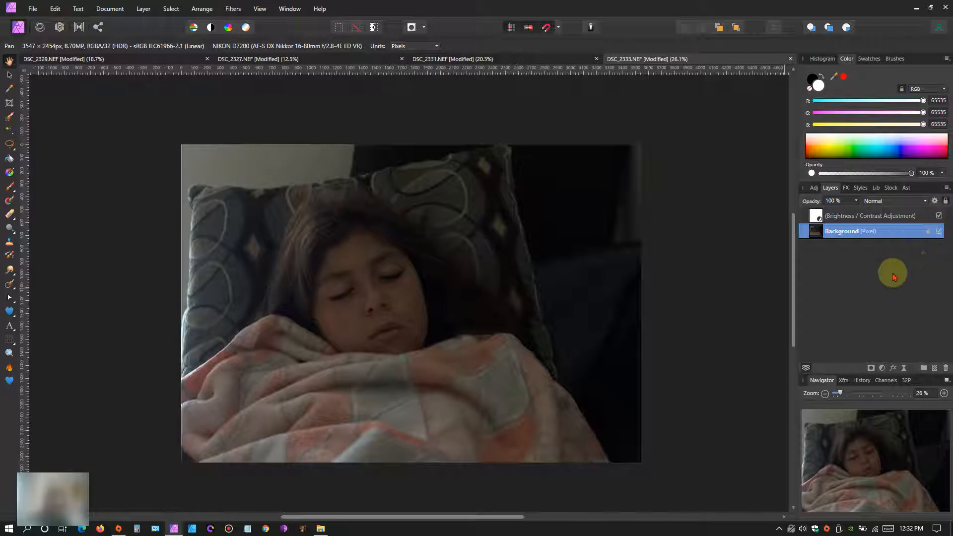
Step: Set up an Unsharp Mask on the Background layer with Radius 405.9 px, Factor 2.5 and Threshold 50%, using a split before/after preview
click(233, 8)
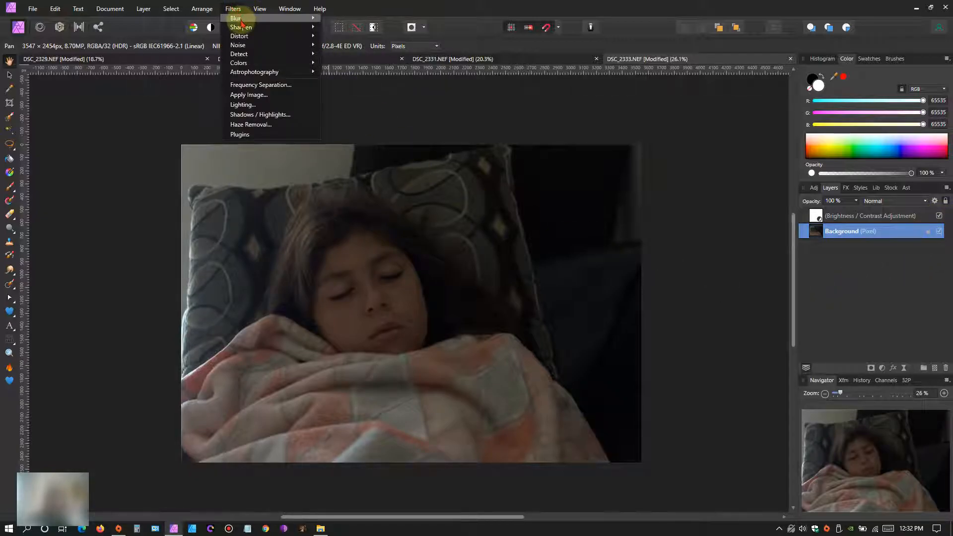
mouse_move(242, 26)
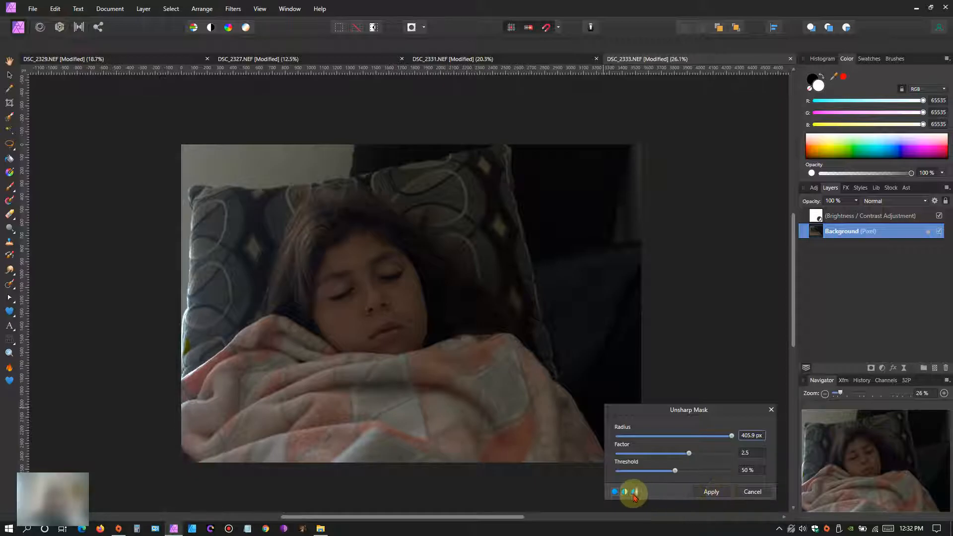
click(625, 494)
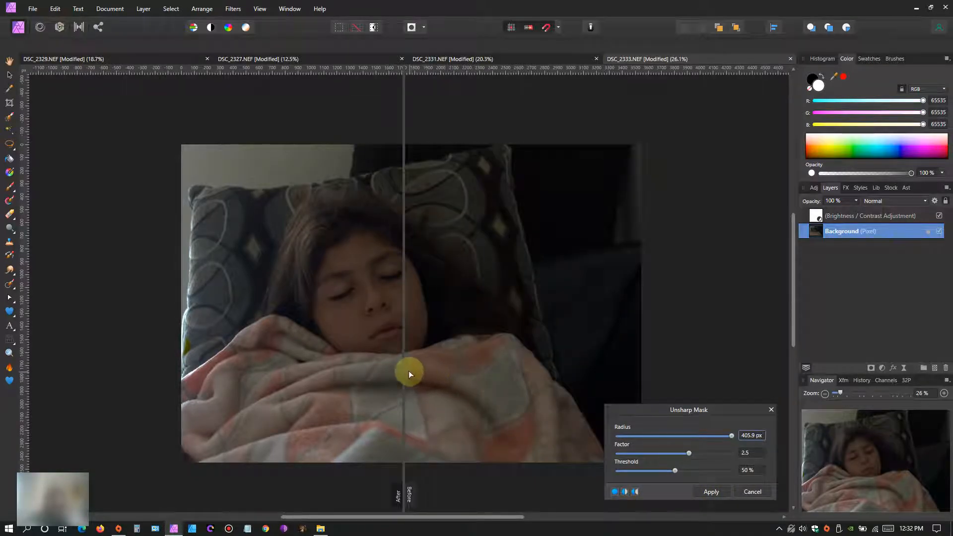
Step: Compare the before/after split of the Unsharp Mask, apply the filter to the Background layer and flatten the DSC_2333 document
drag(405, 372, 437, 353)
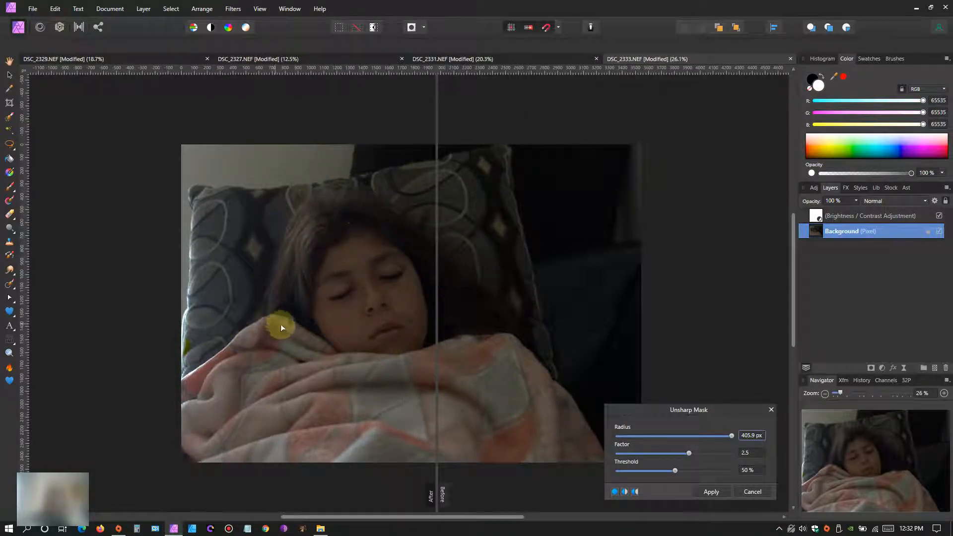
drag(437, 373, 415, 385)
click(713, 492)
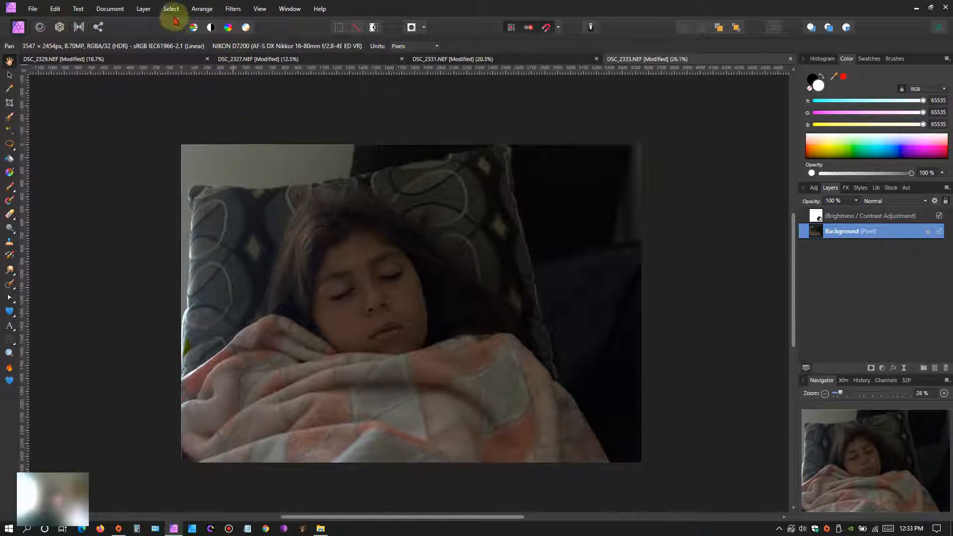
click(111, 9)
click(142, 195)
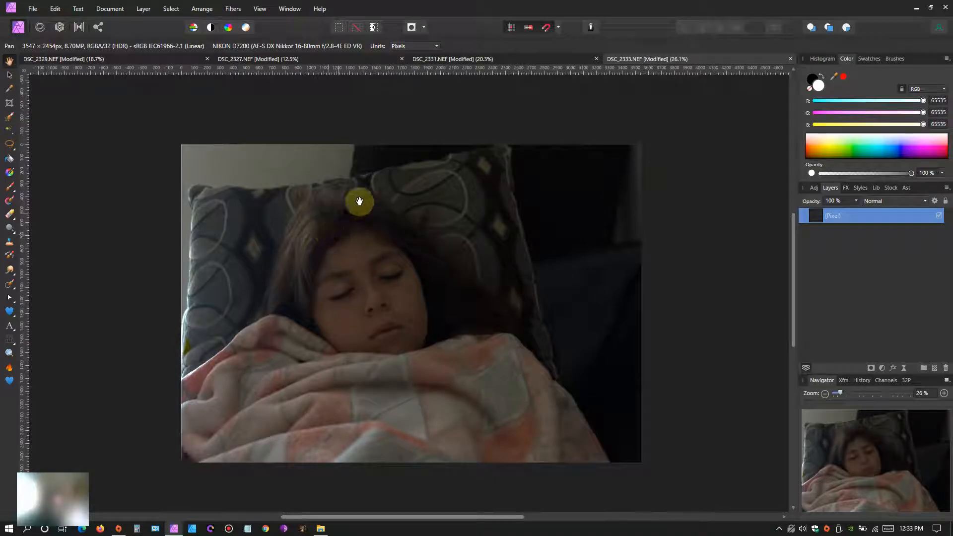
click(511, 62)
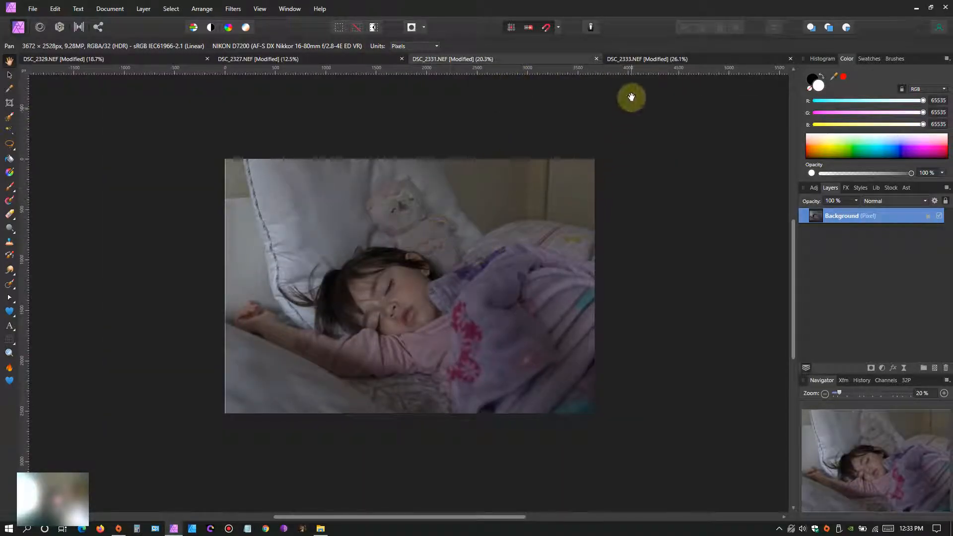
click(624, 62)
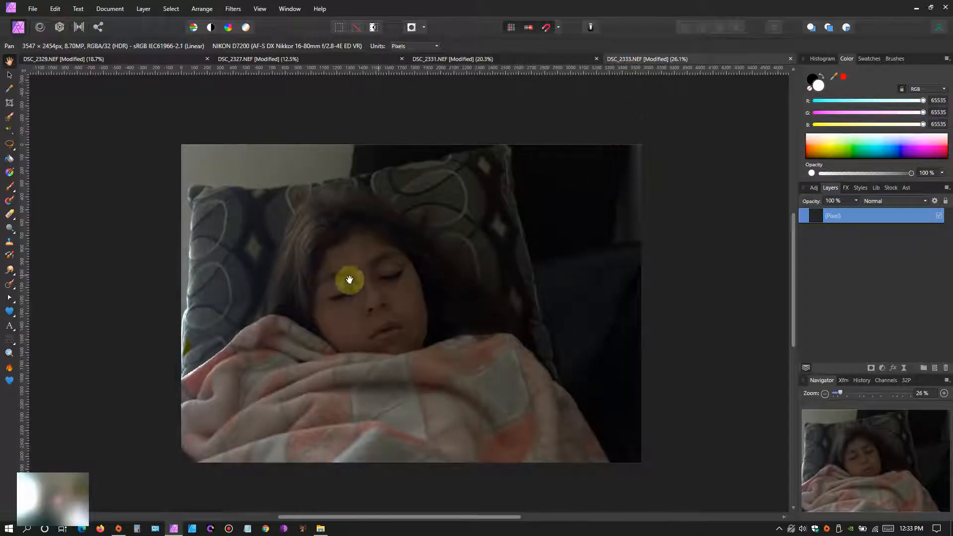
mouse_move(400, 313)
mouse_down()
mouse_move(383, 308)
mouse_move(390, 311)
mouse_up()
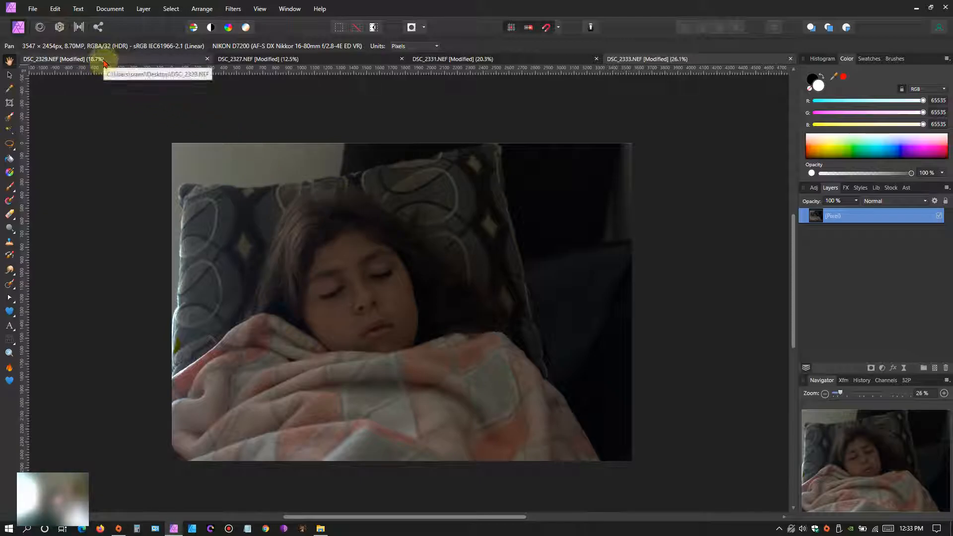
Step: Create a new landscape document from the S12R photo preset, 18 x 12 in at 300 DPI
click(32, 9)
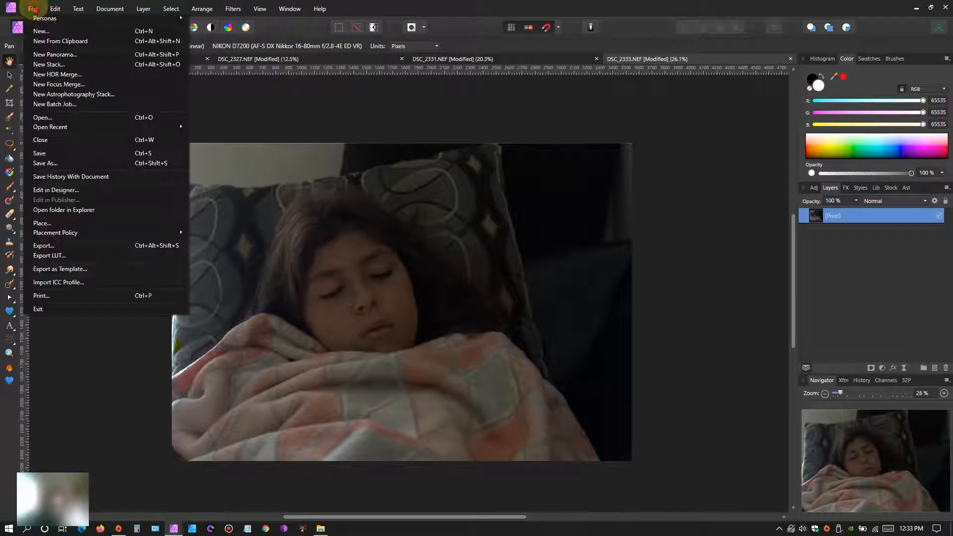
click(49, 32)
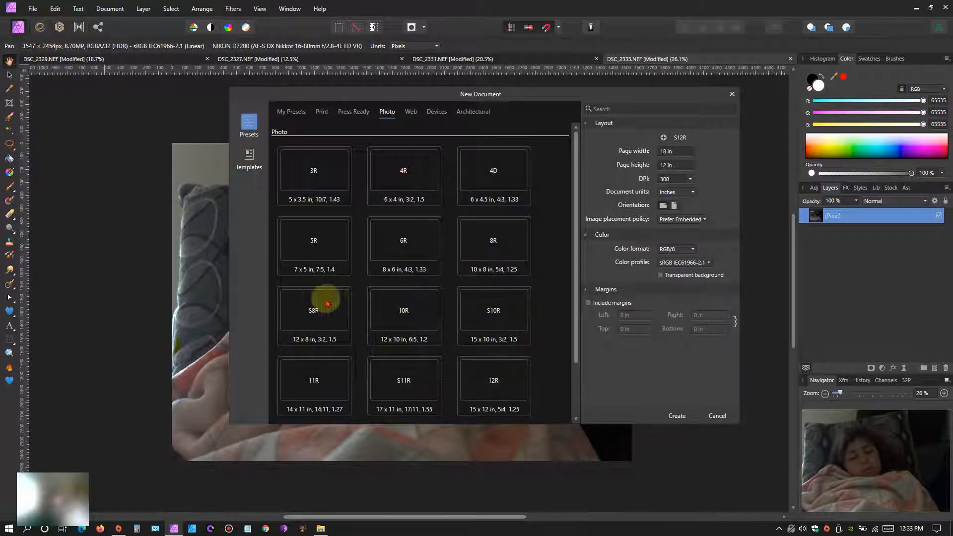
scroll(577, 279, down, 3)
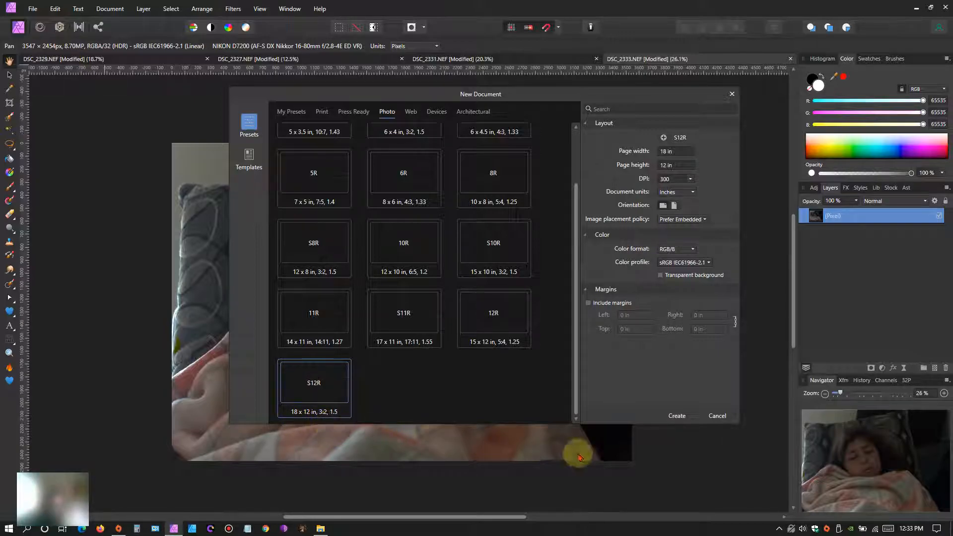
click(681, 417)
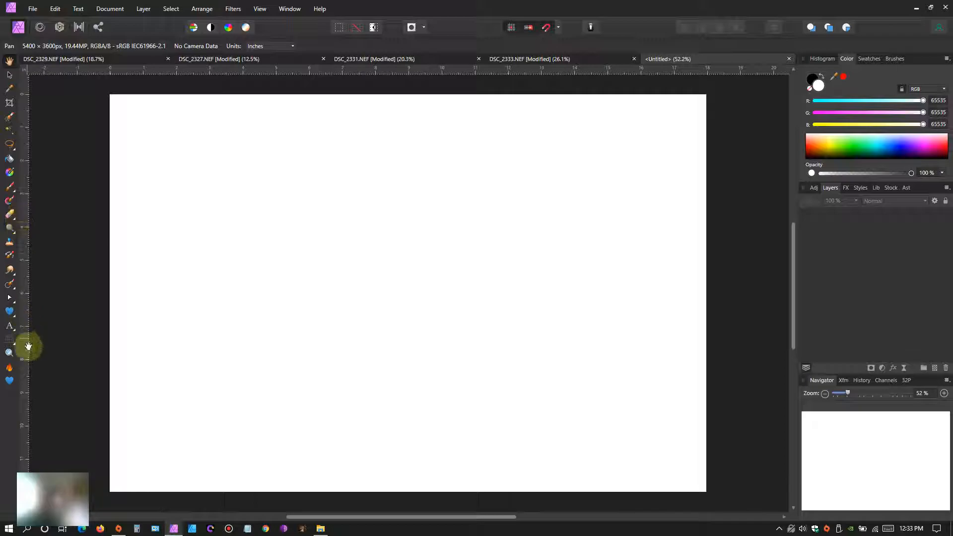
Step: Draw a rectangle with the Rectangle Tool covering the whole page of the new document
click(15, 320)
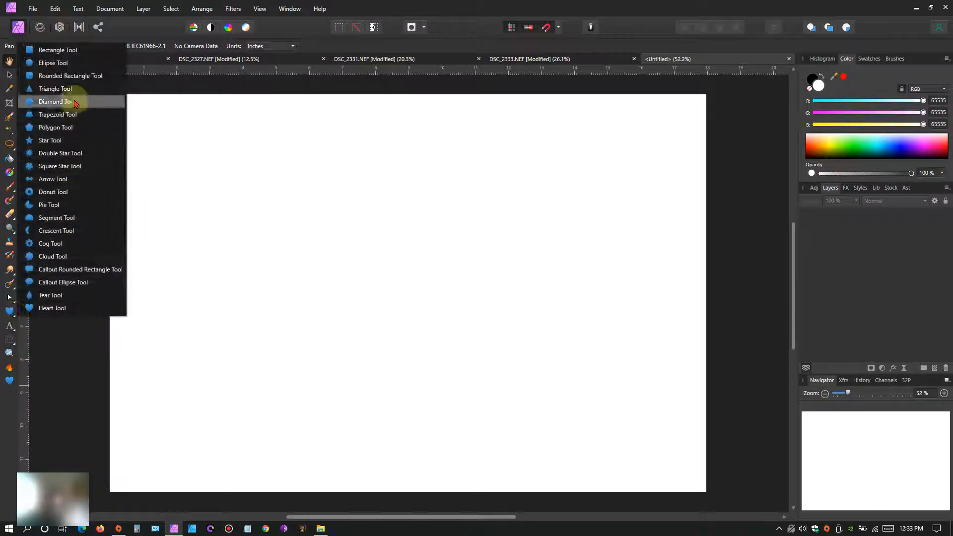
click(68, 50)
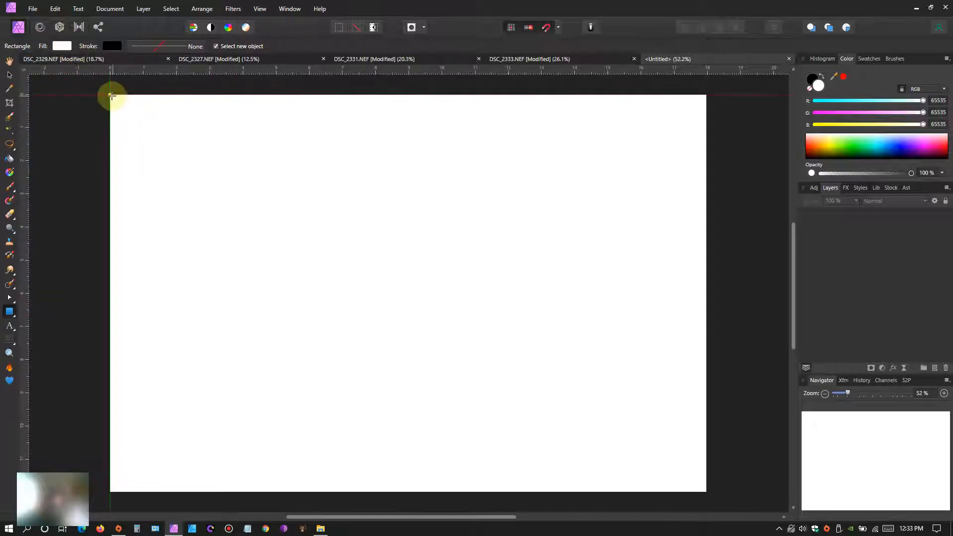
drag(110, 93, 707, 493)
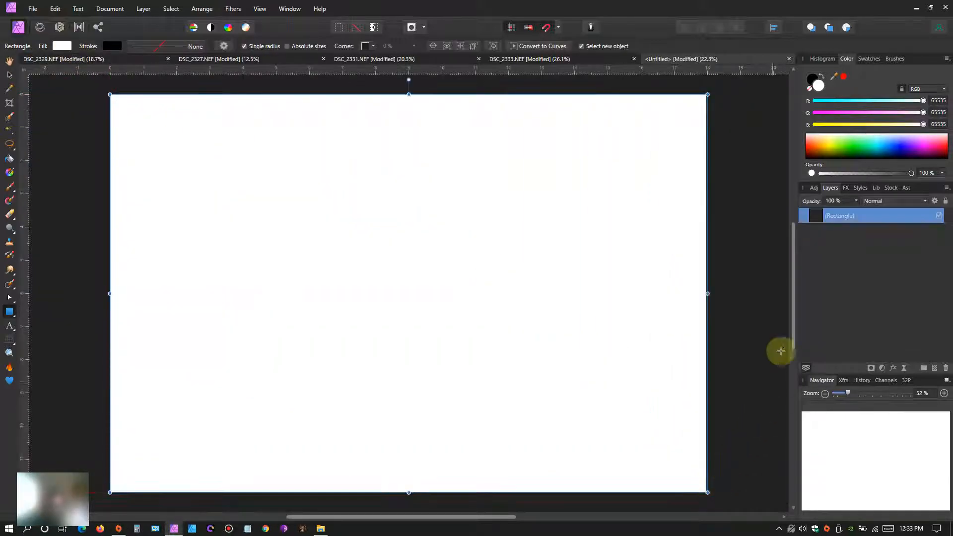
Step: Set the rectangle's fill to pure black, RGB 0, 0, 0, and deselect it
click(915, 159)
click(944, 160)
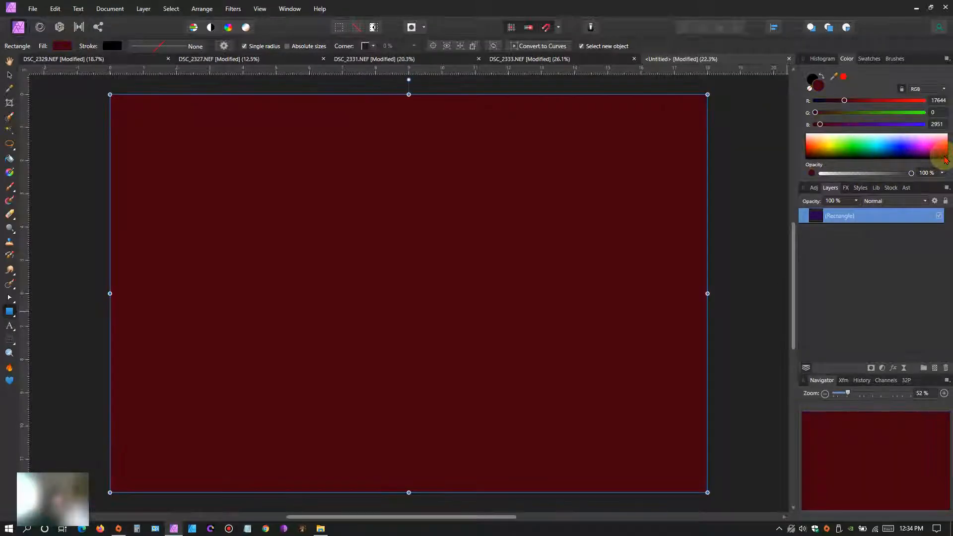
click(807, 160)
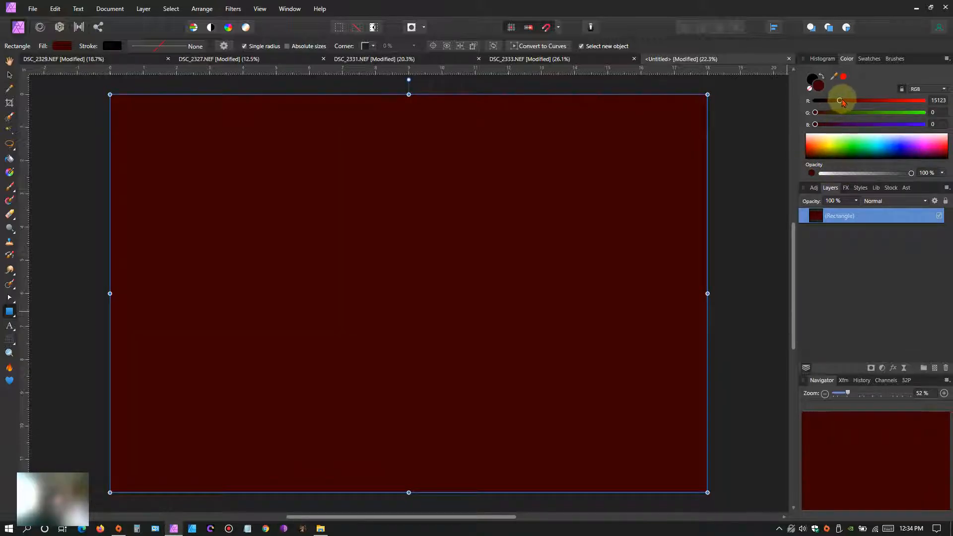
click(814, 101)
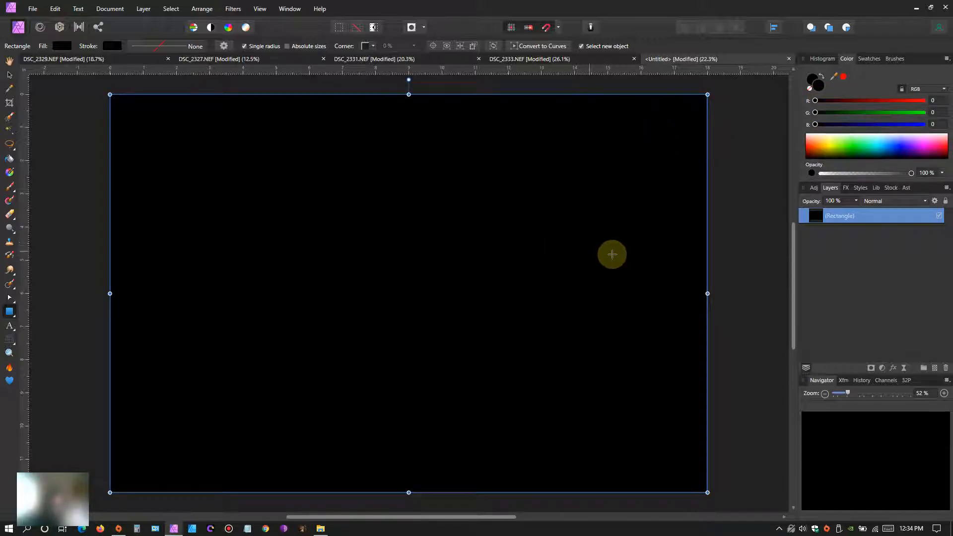
click(747, 229)
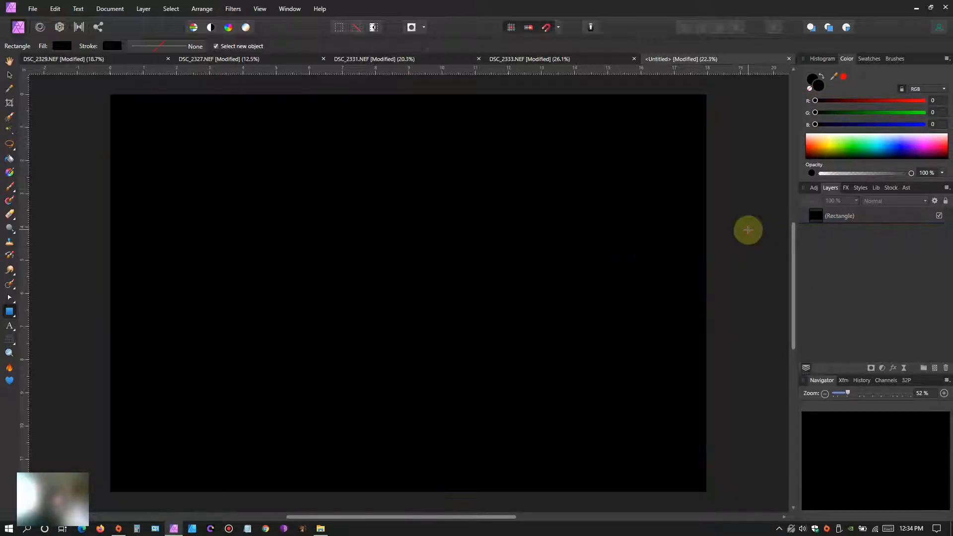
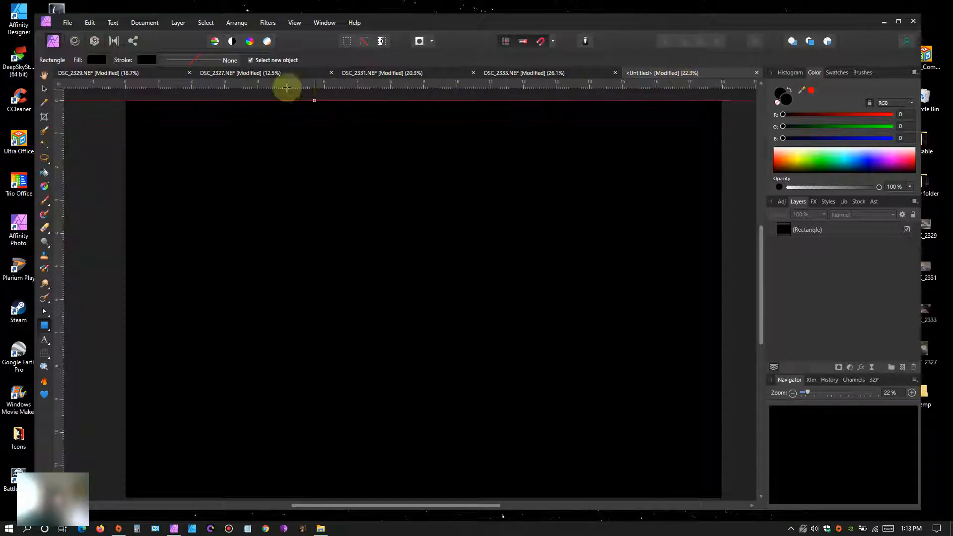
Step: Export the DSC_2329 photo as a best-quality JPEG named DSC_2329 into the temp folder on the Desktop
click(113, 78)
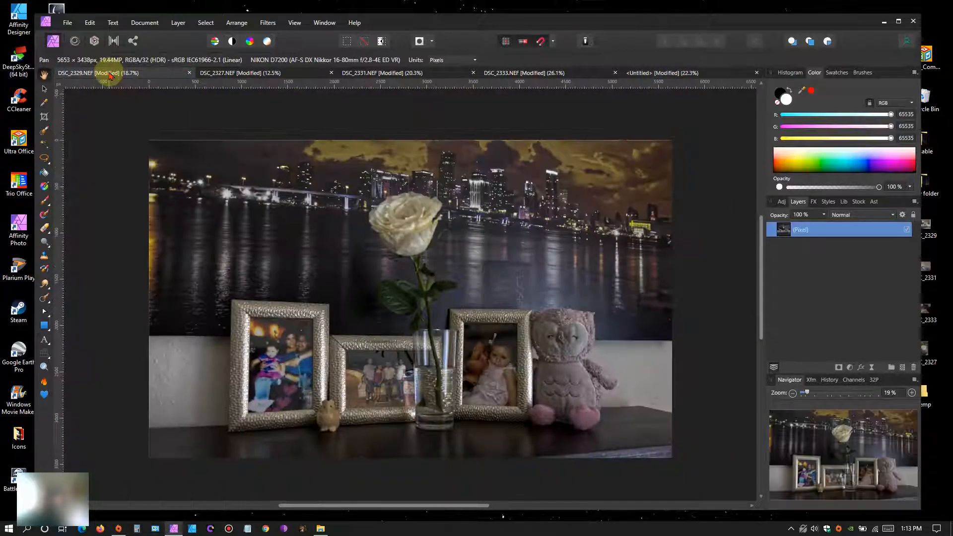
click(67, 23)
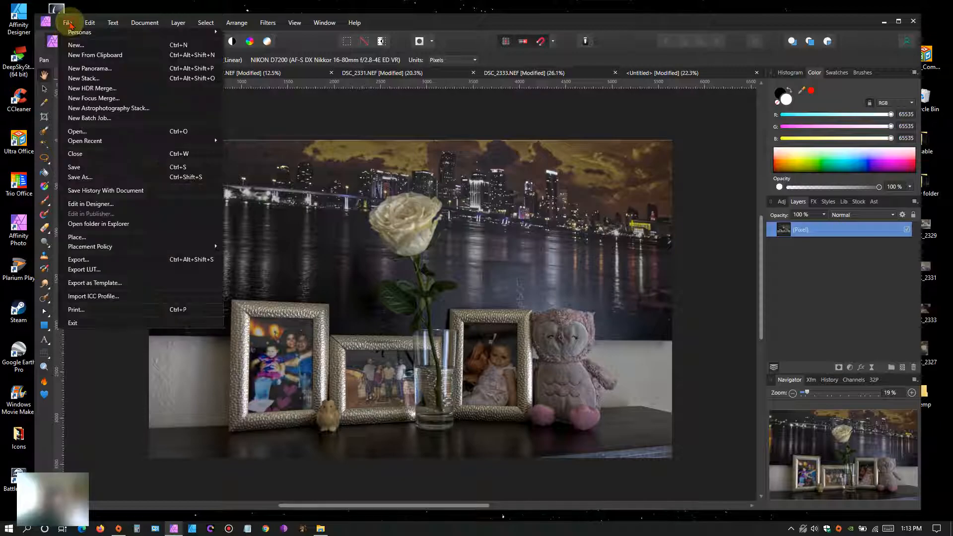
click(105, 261)
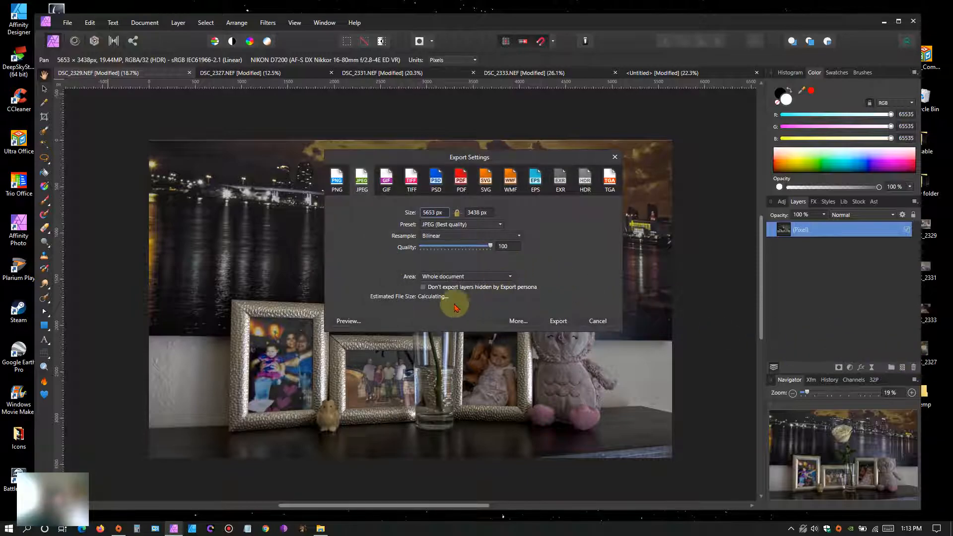
click(559, 322)
double_click(219, 83)
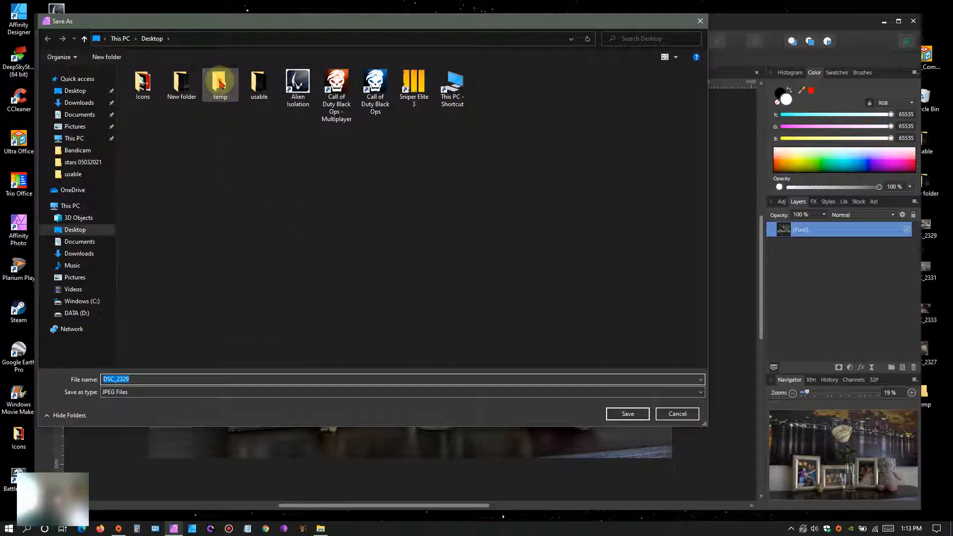
click(628, 413)
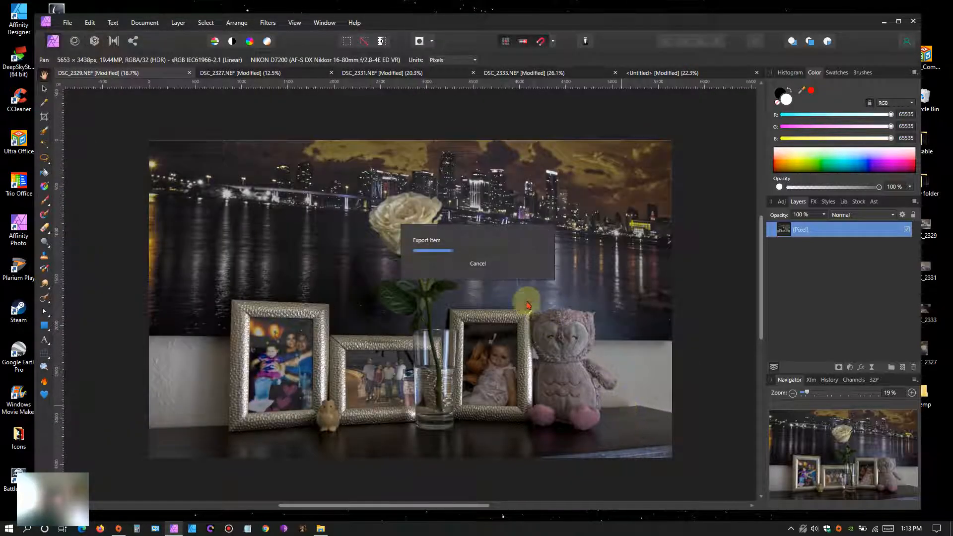
Step: Flatten the DSC_2327 rose photo and export it as a best-quality JPEG, accepting the suggested file name and folder
click(246, 74)
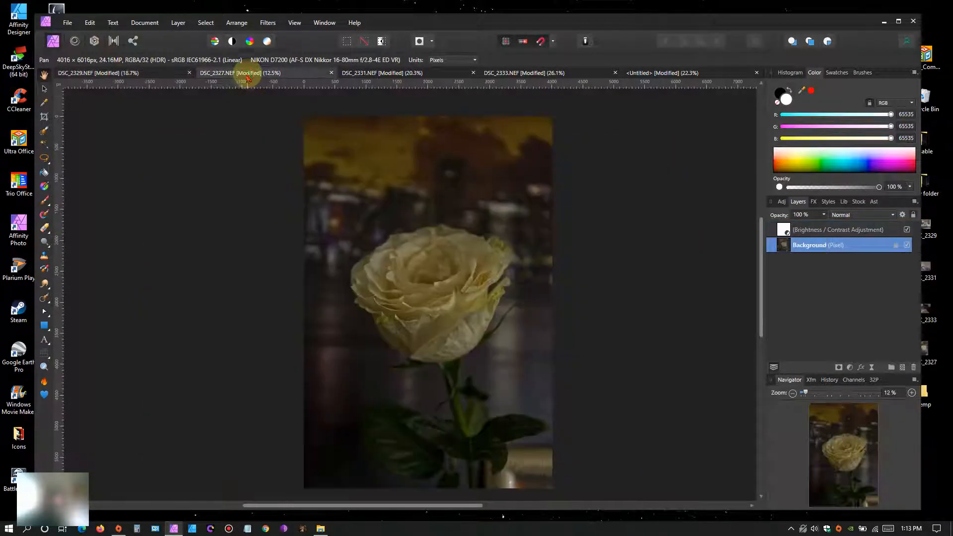
click(150, 24)
click(200, 204)
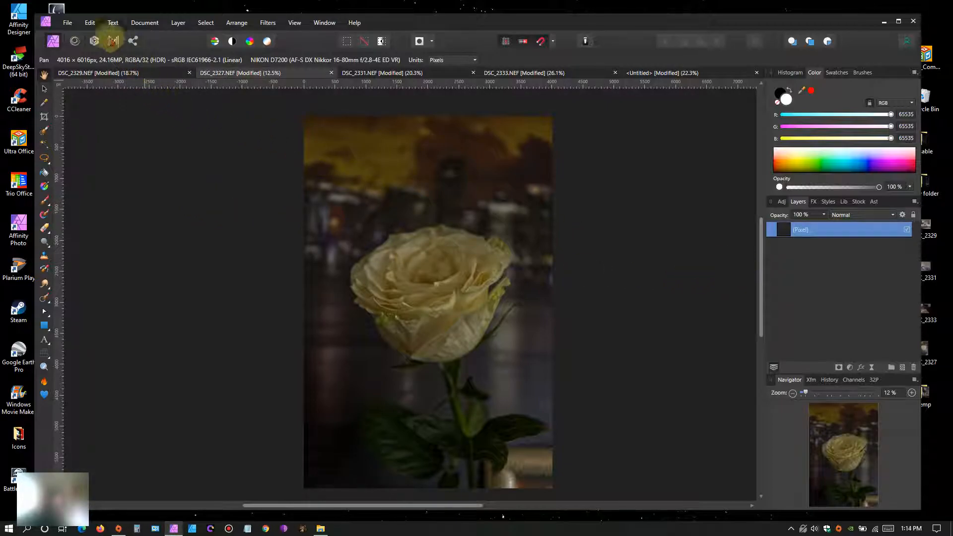
click(69, 23)
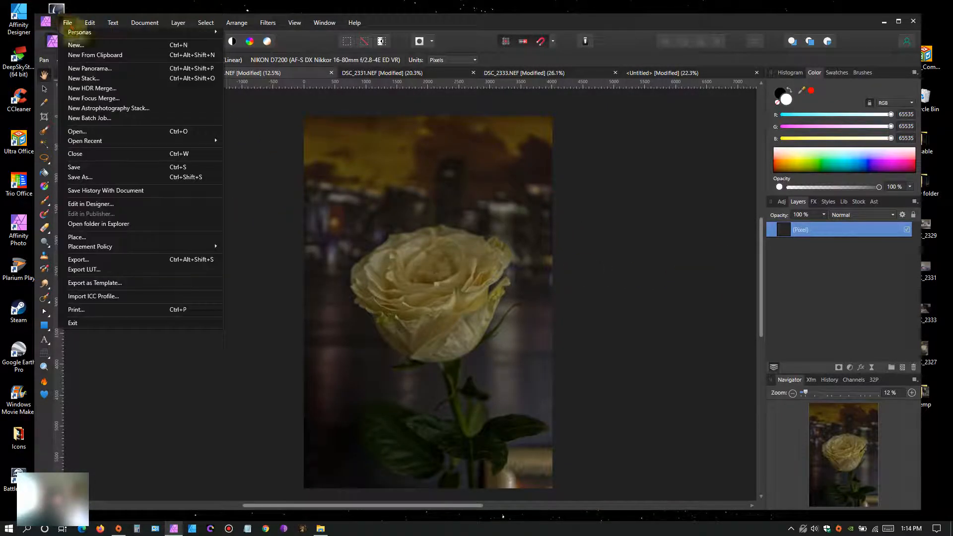
click(115, 259)
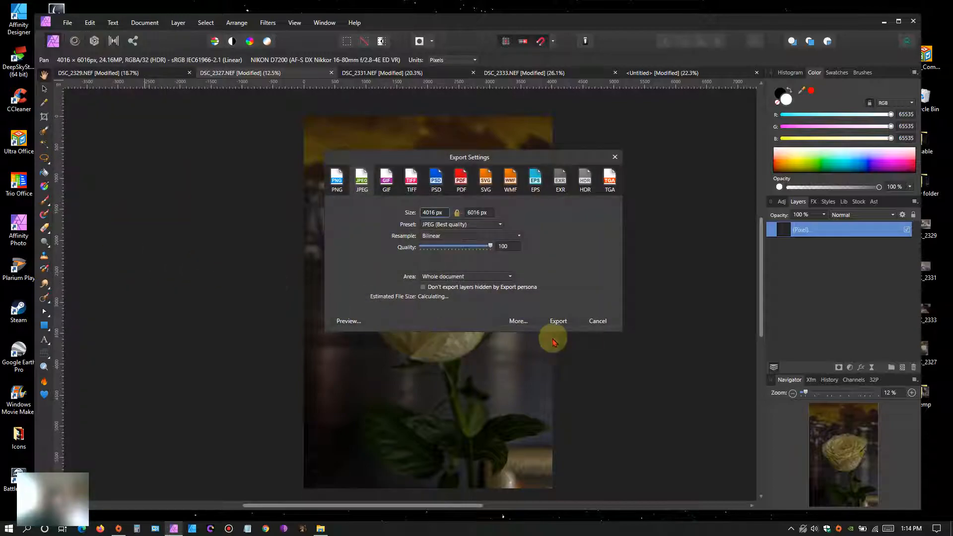
click(565, 322)
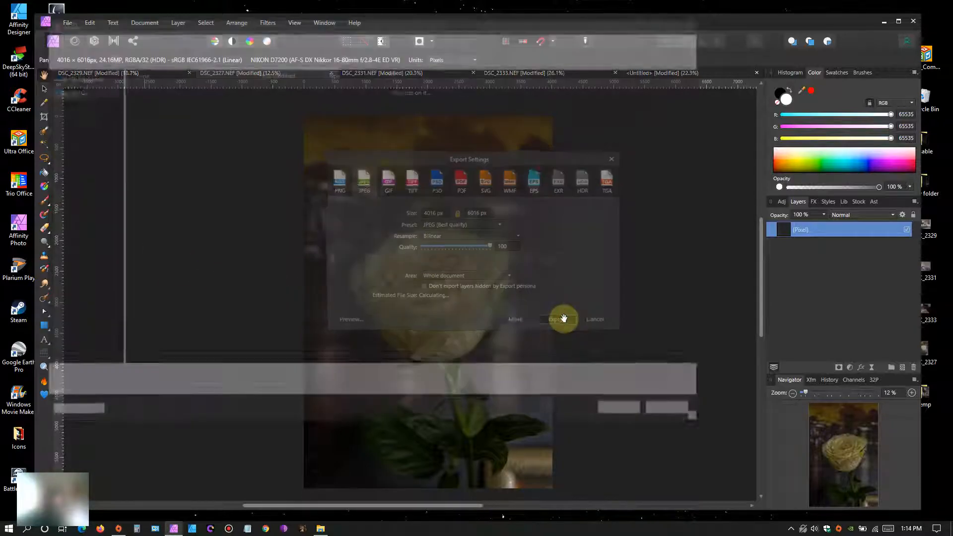
click(628, 414)
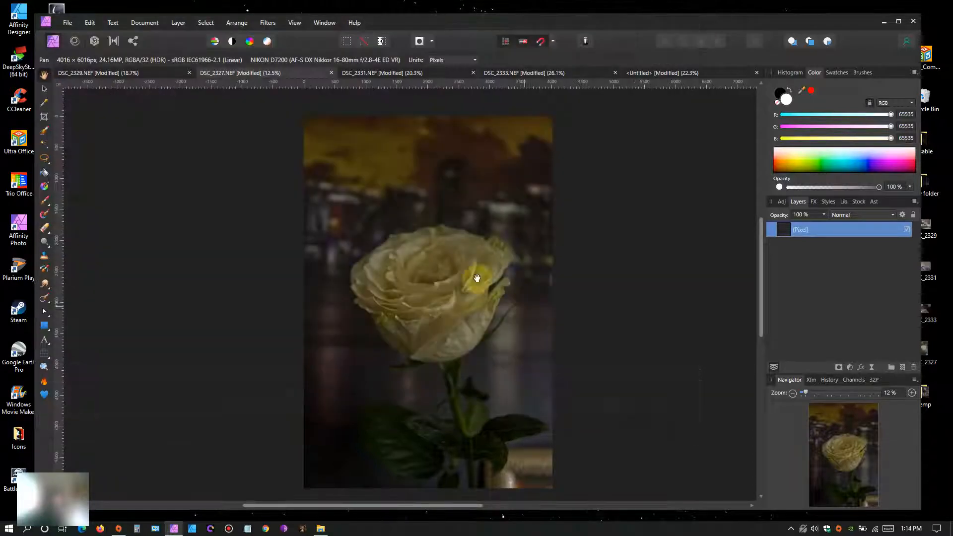
Step: Export the DSC_2331 photo as a best-quality JPEG at 3672 x 2528 px, accepting the suggested file name and folder
click(353, 75)
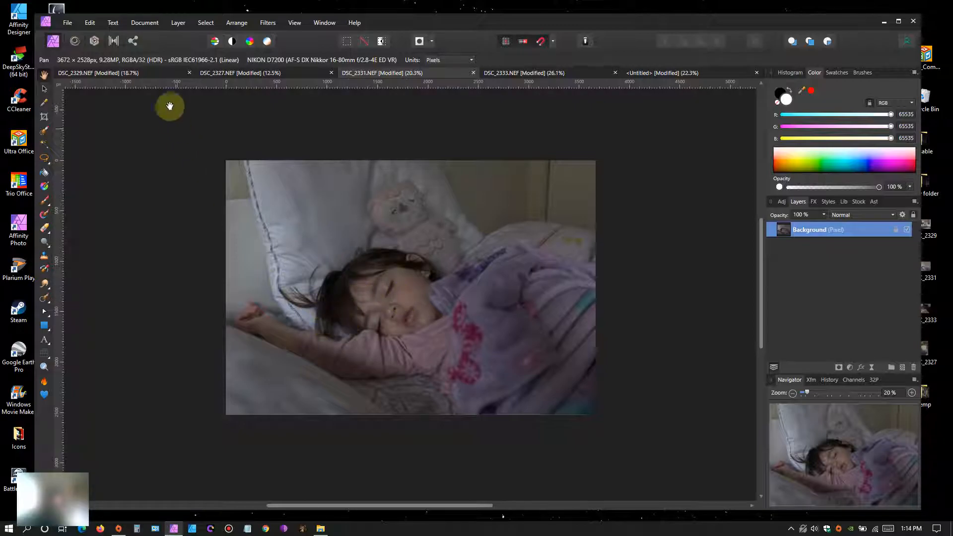
click(71, 23)
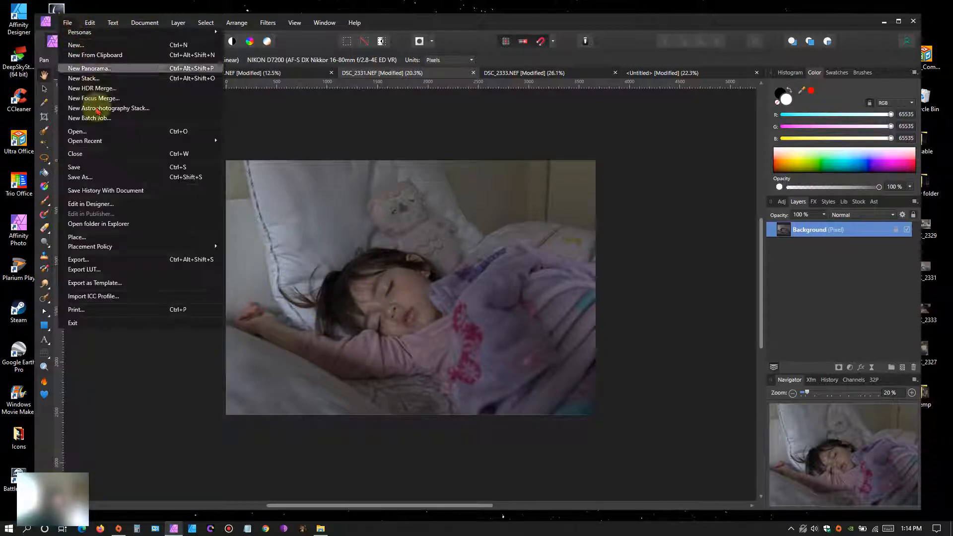
click(127, 259)
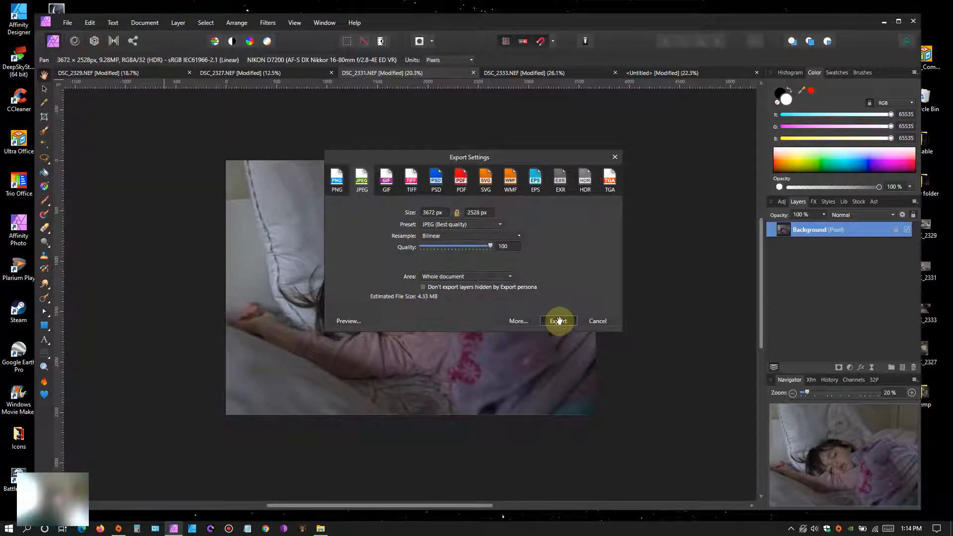
click(559, 321)
click(626, 414)
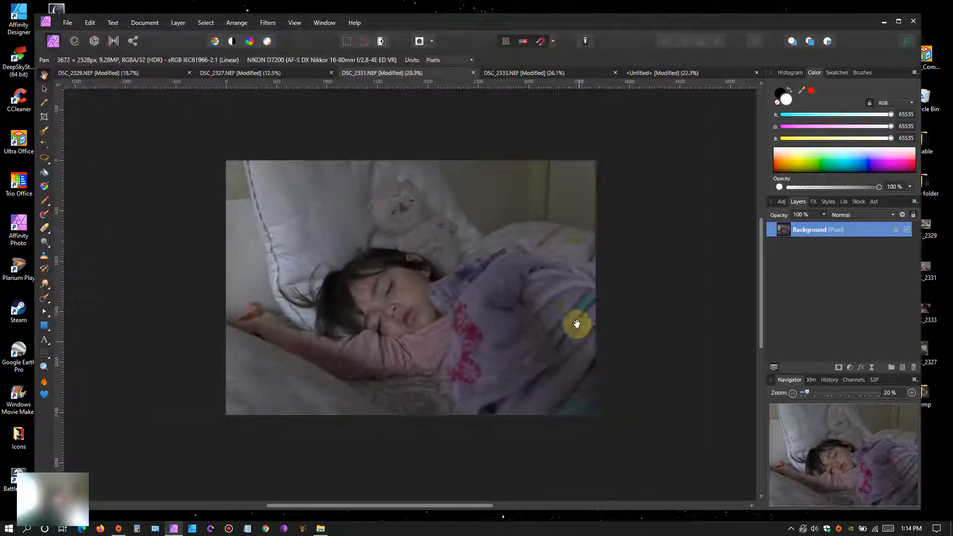
Step: Export the DSC_2333 photo as a best-quality JPEG at 3547 x 2454 px, accepting the suggested file name and folder
click(510, 73)
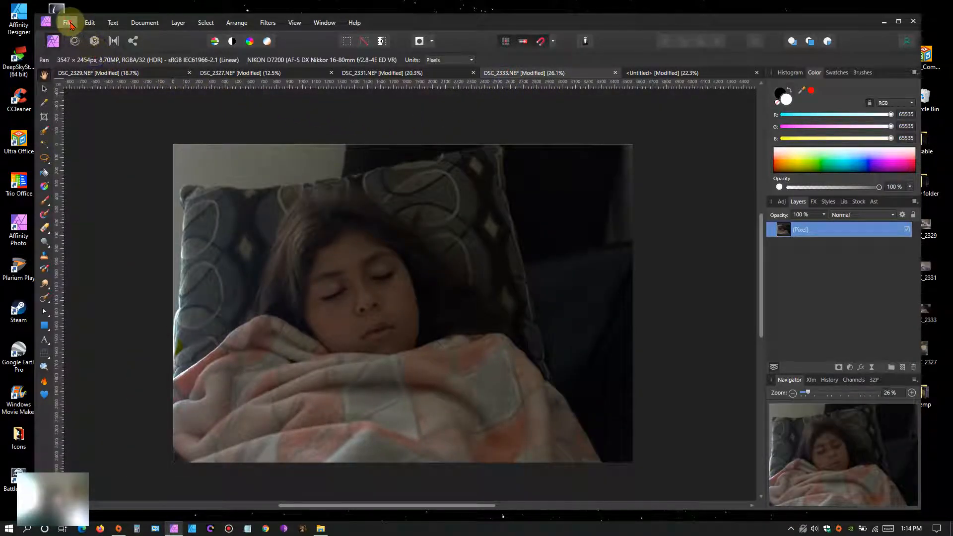
click(69, 24)
click(127, 266)
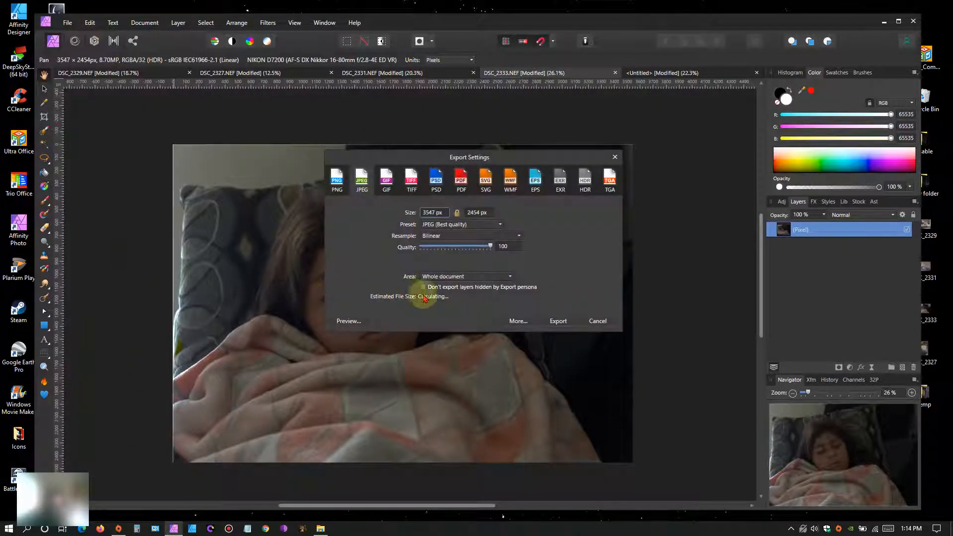
click(564, 320)
click(621, 411)
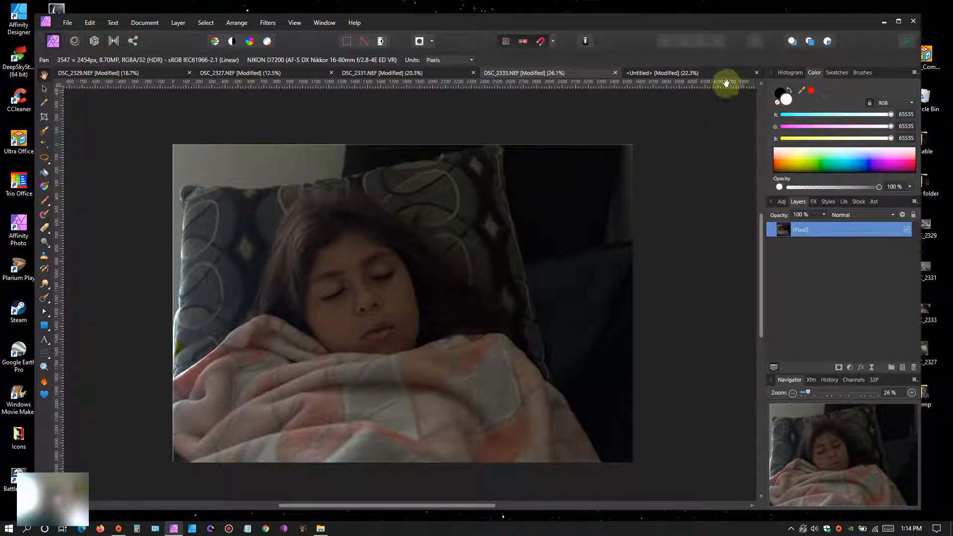
Step: Check the exported JPEGs in the temp folder on the Desktop and return to Affinity Photo
drag(598, 20, 571, 17)
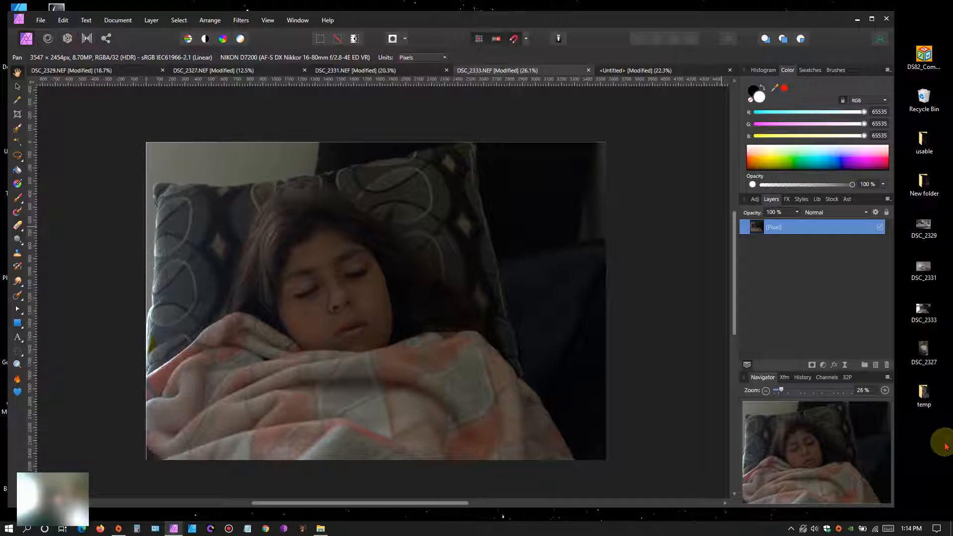
click(856, 19)
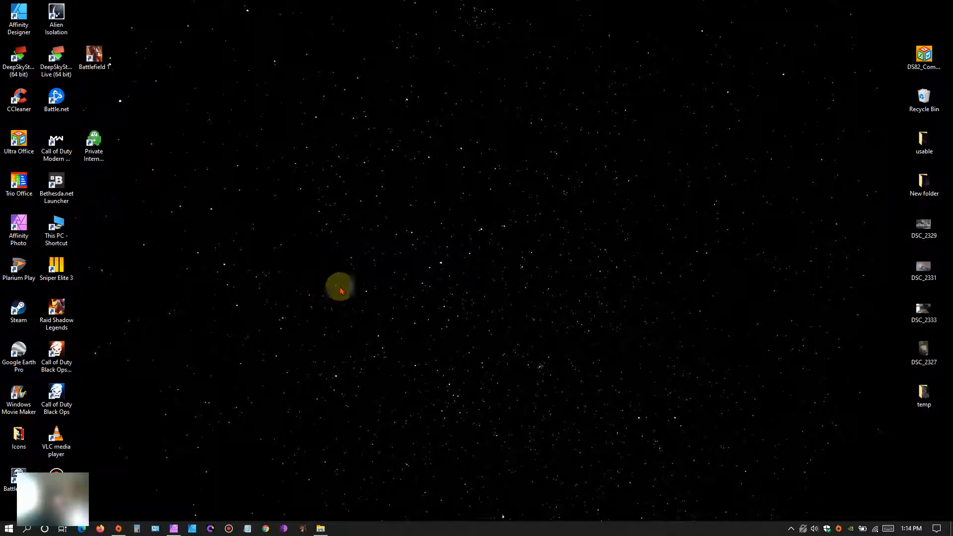
double_click(925, 186)
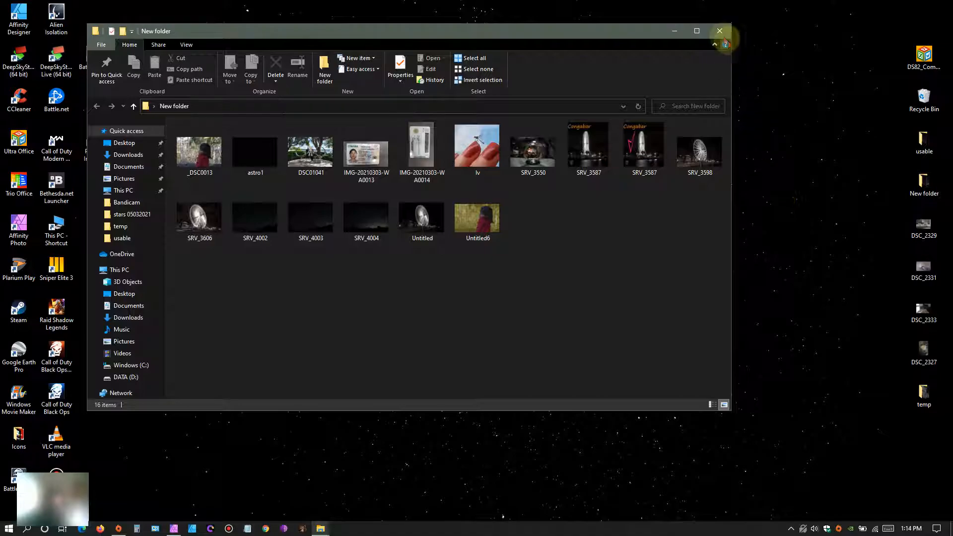
click(719, 29)
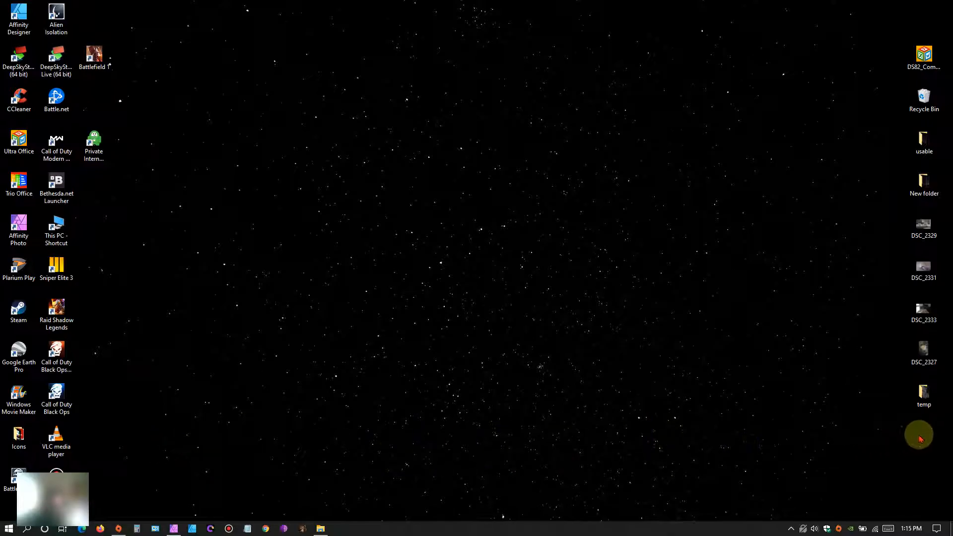
double_click(923, 399)
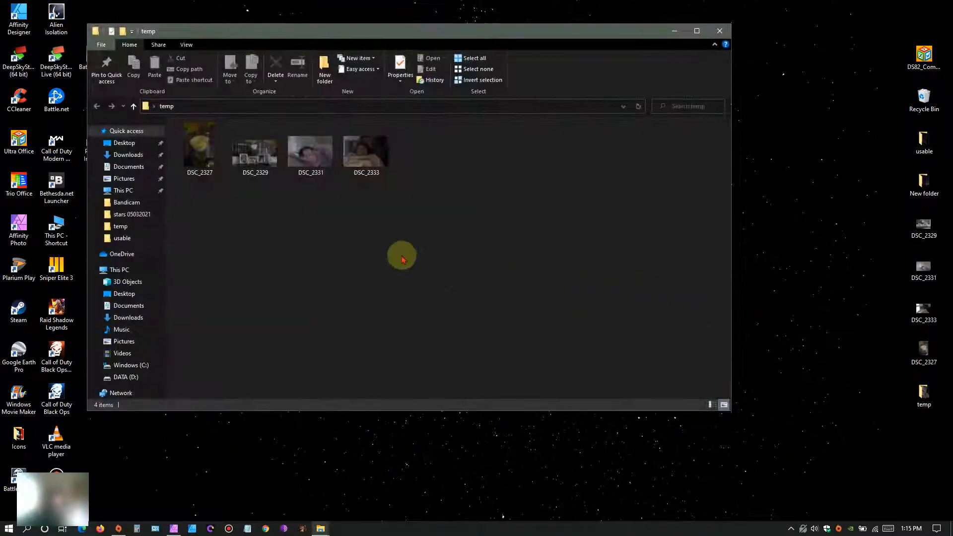
click(720, 31)
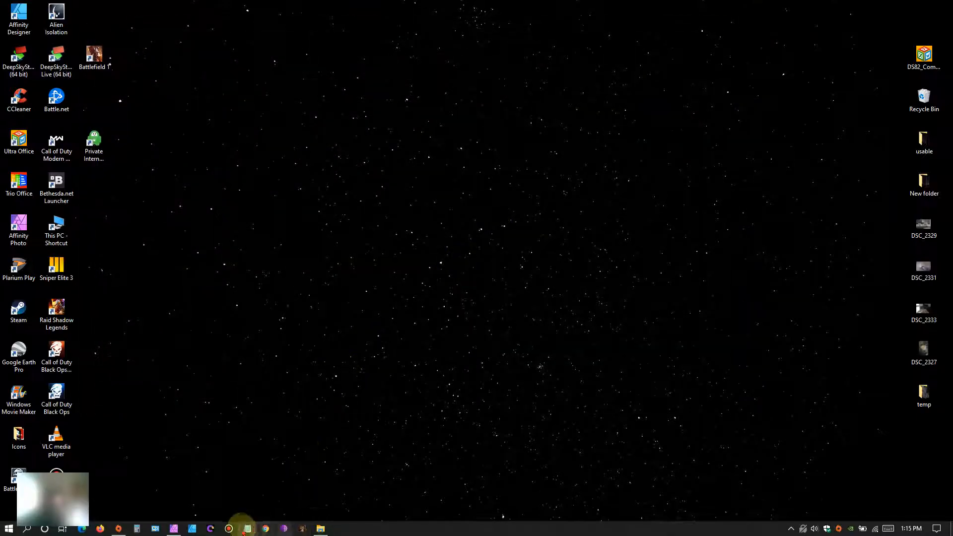
click(174, 529)
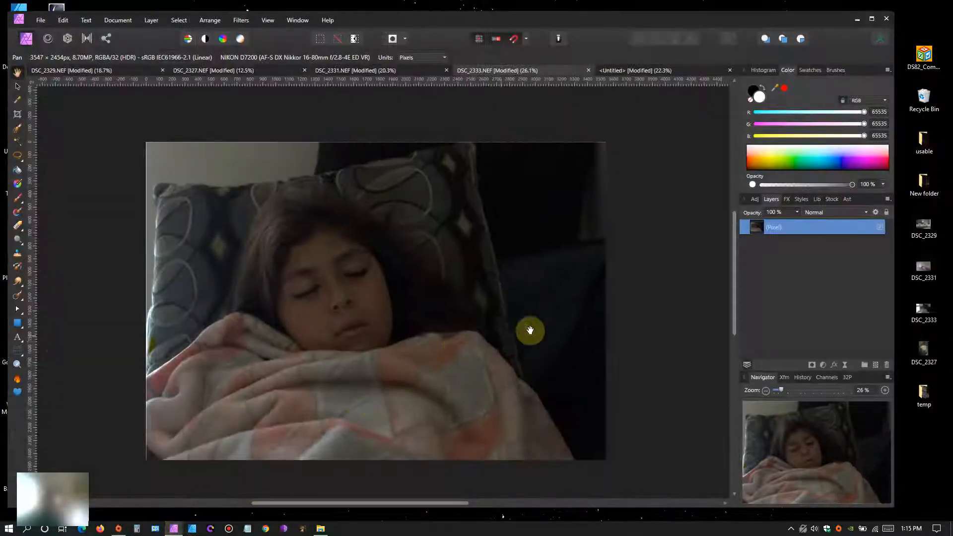
click(858, 21)
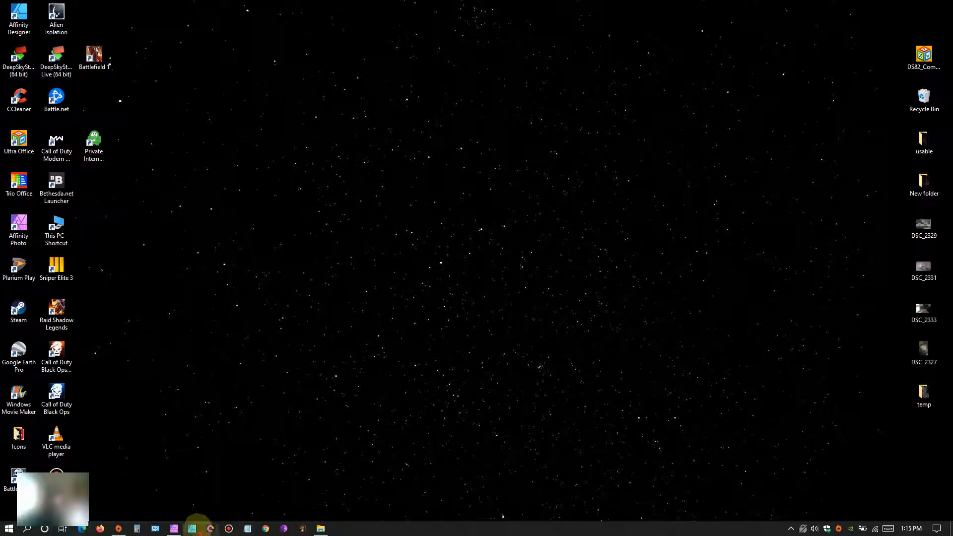
click(173, 529)
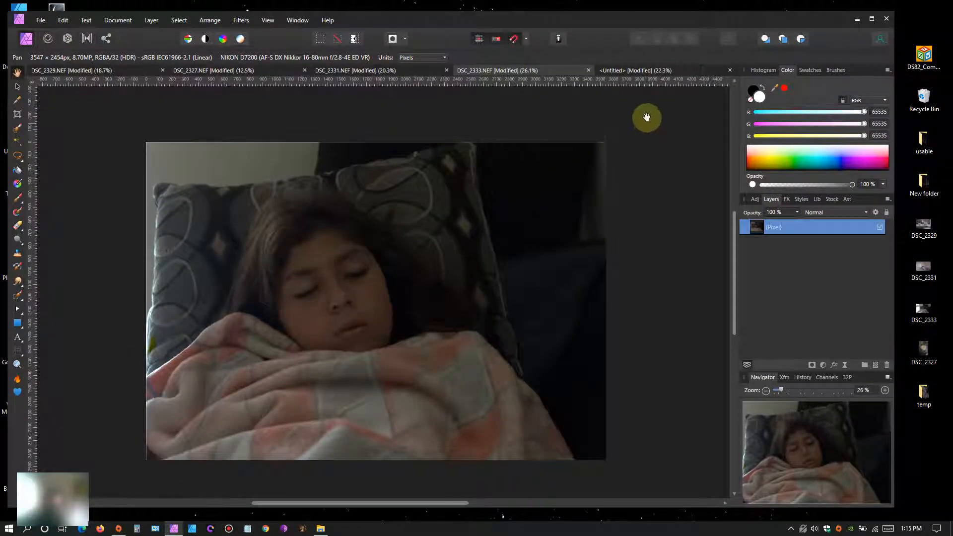
Step: Rename the black rectangle layer in the untitled document as "back ground"
click(684, 70)
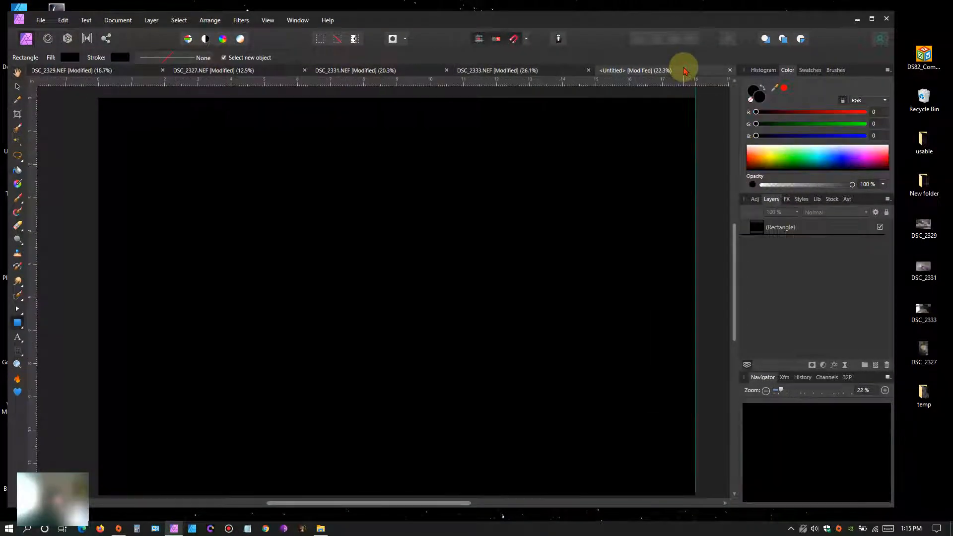
click(780, 228)
right_click(780, 228)
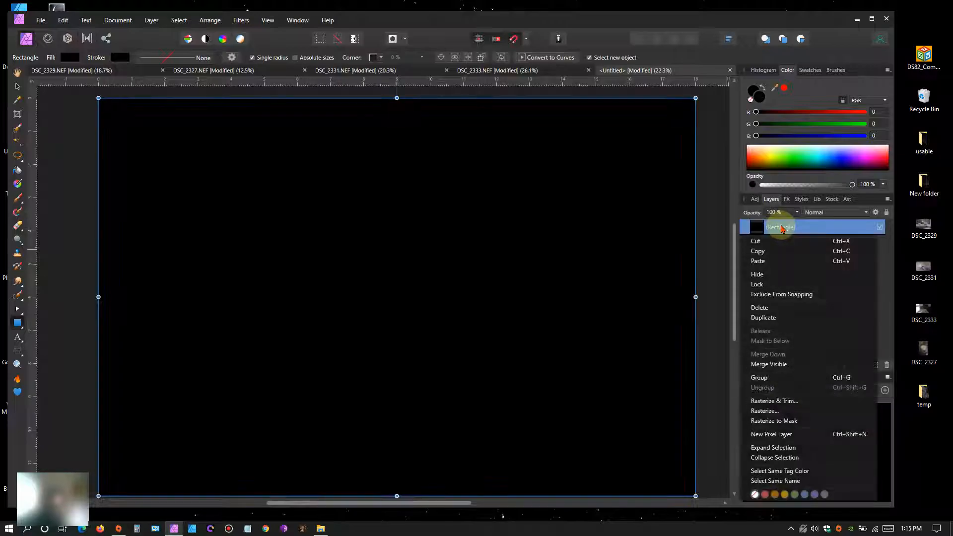
double_click(786, 227)
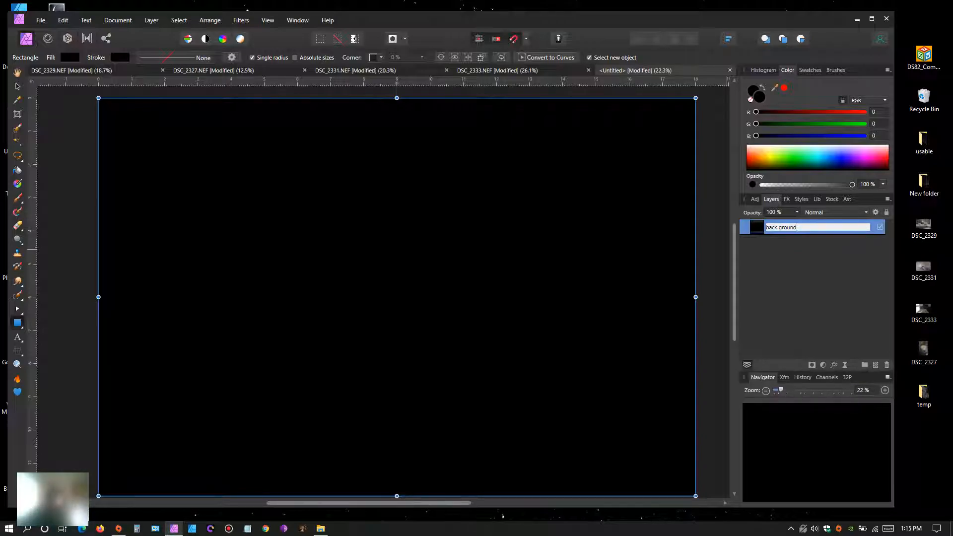
click(789, 233)
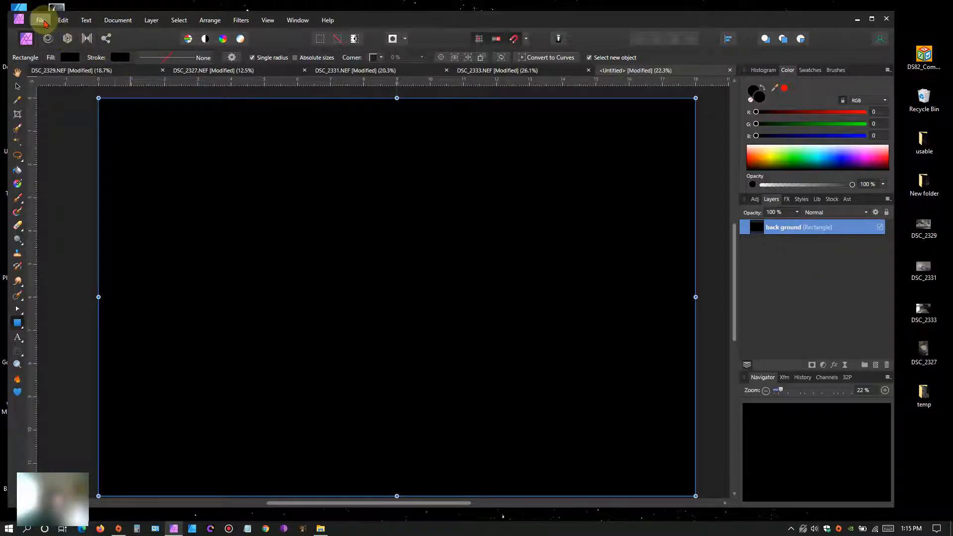
Step: Place the DSC_2329 image from the temp folder across the full width of the page at about 96% scale
click(40, 20)
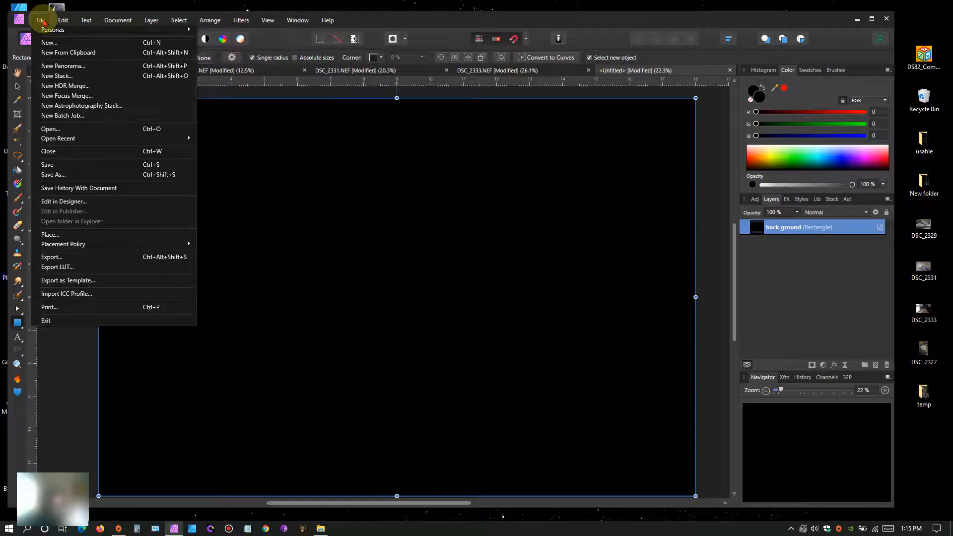
click(49, 234)
click(176, 99)
click(600, 411)
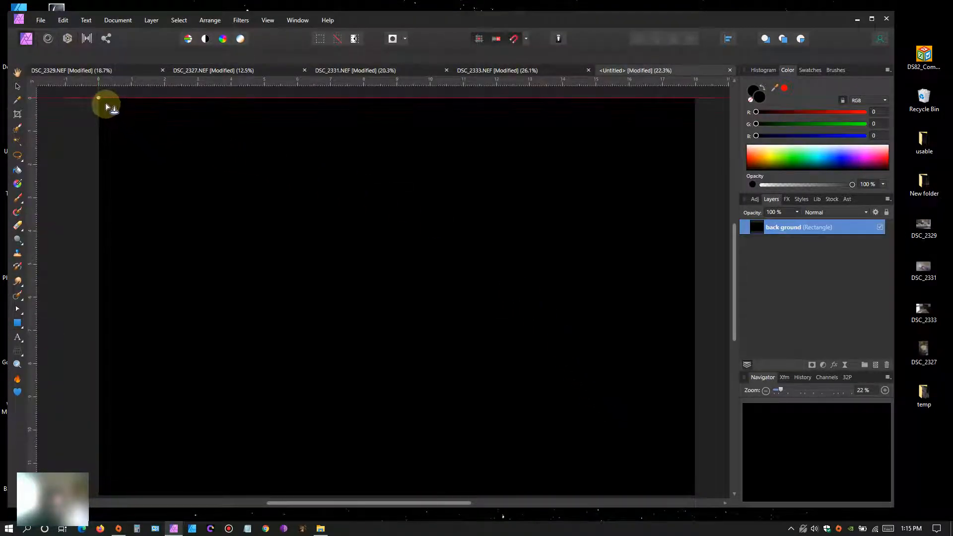
drag(101, 101, 683, 484)
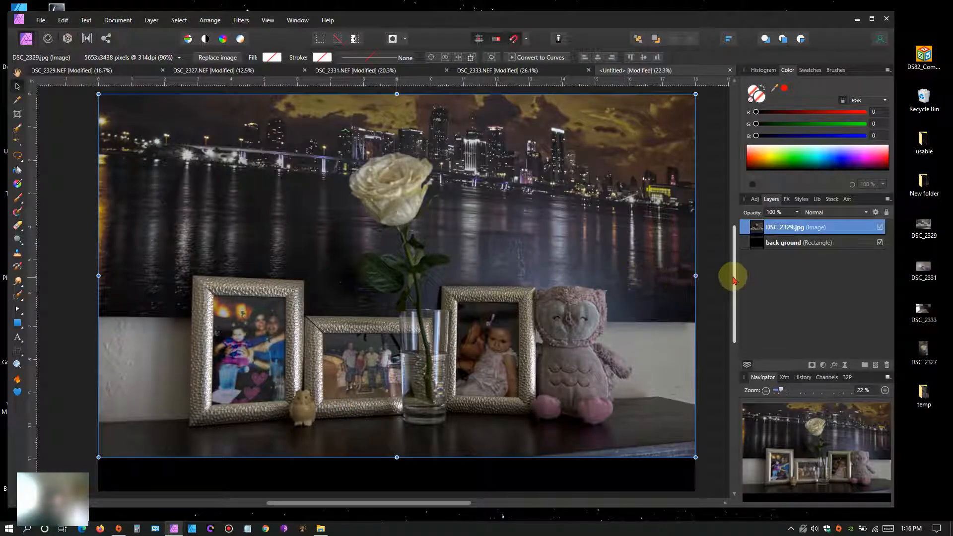
mouse_move(736, 279)
mouse_down()
mouse_move(736, 290)
mouse_move(737, 279)
mouse_up()
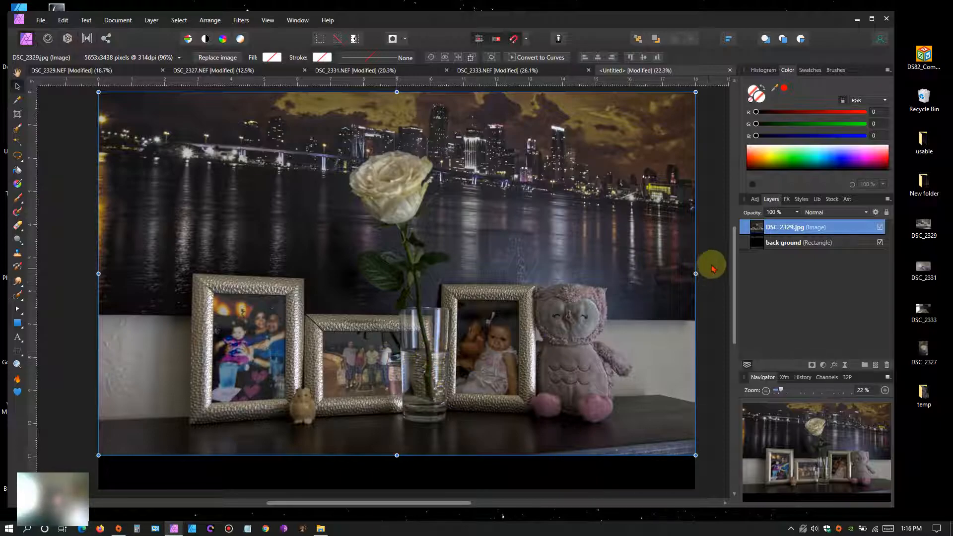
click(759, 244)
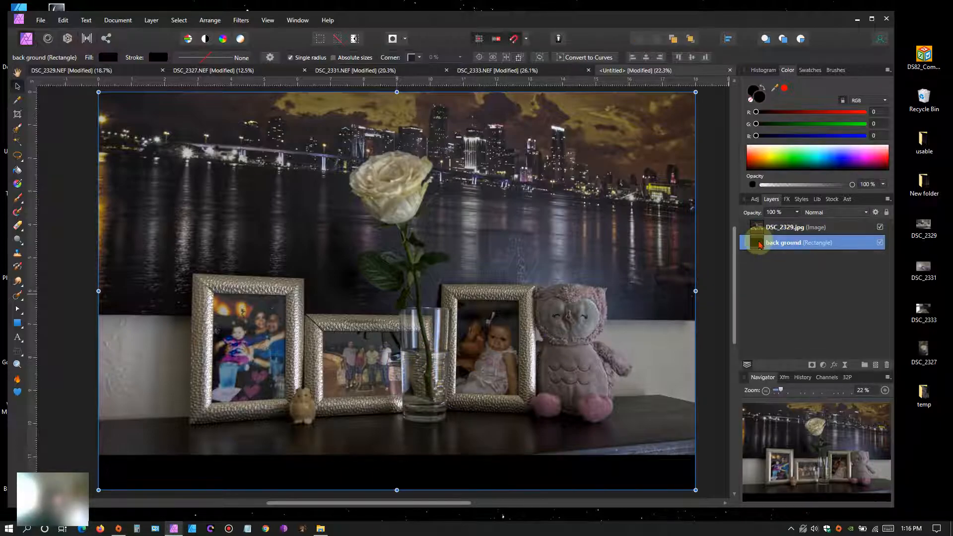
click(757, 230)
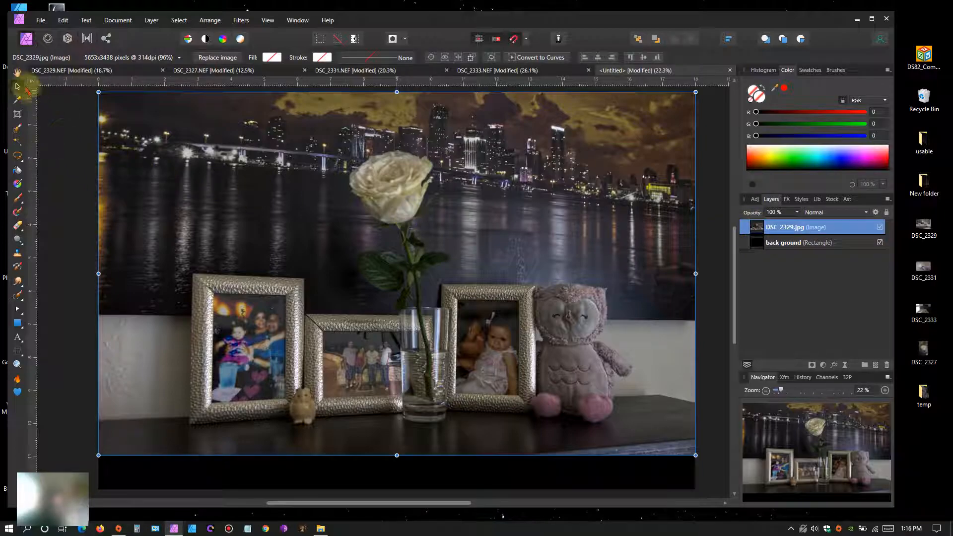
click(18, 73)
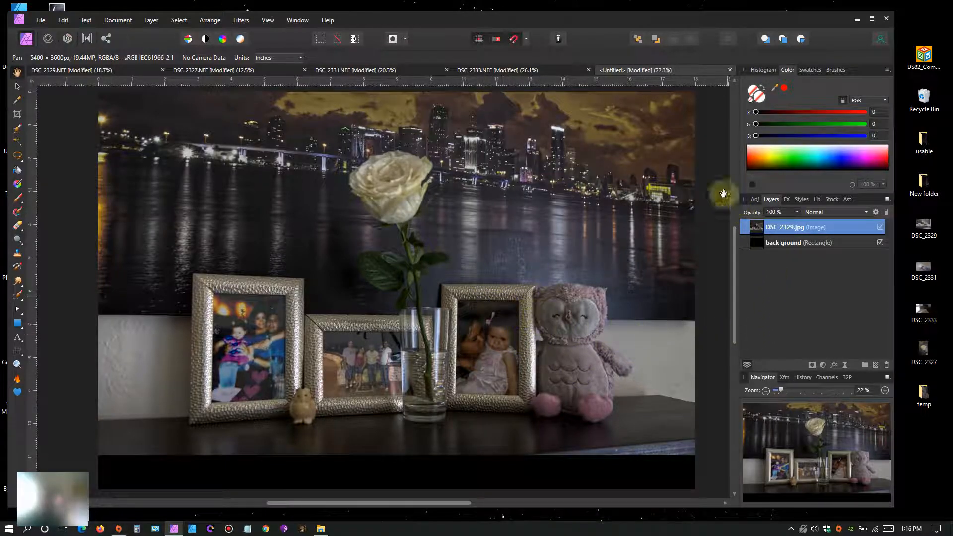
Step: Place the DSC_2327 rose image from the temp folder over the middle of the skyline photo and scale it down to about 30%
click(41, 20)
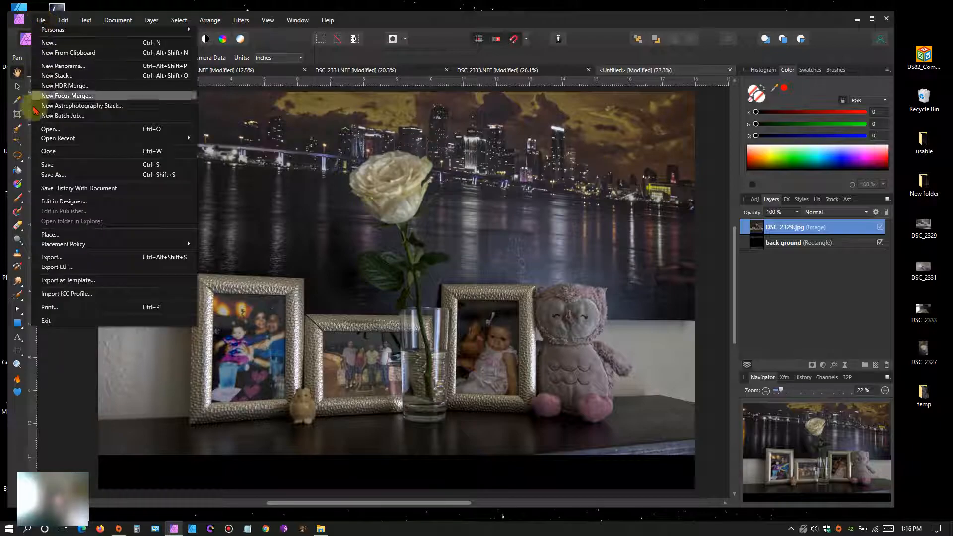
click(53, 238)
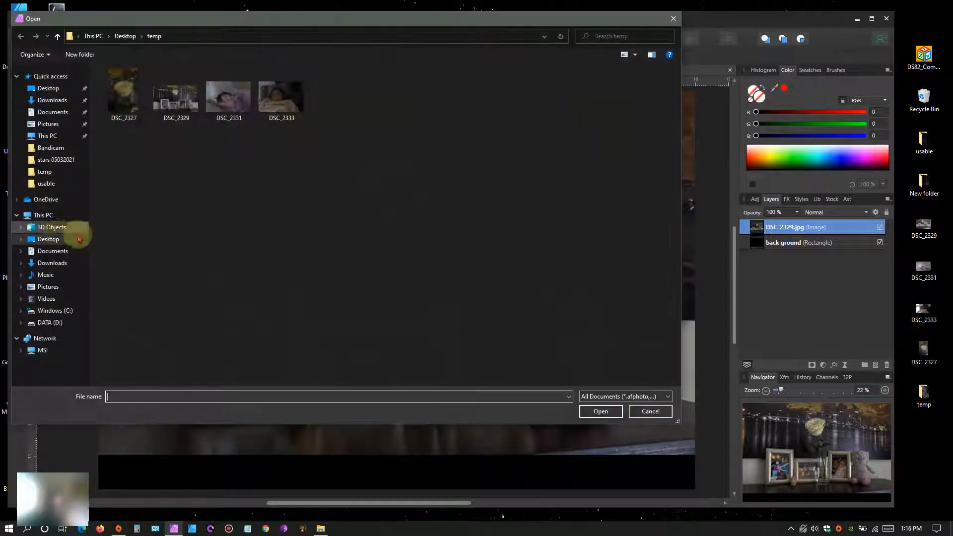
click(123, 93)
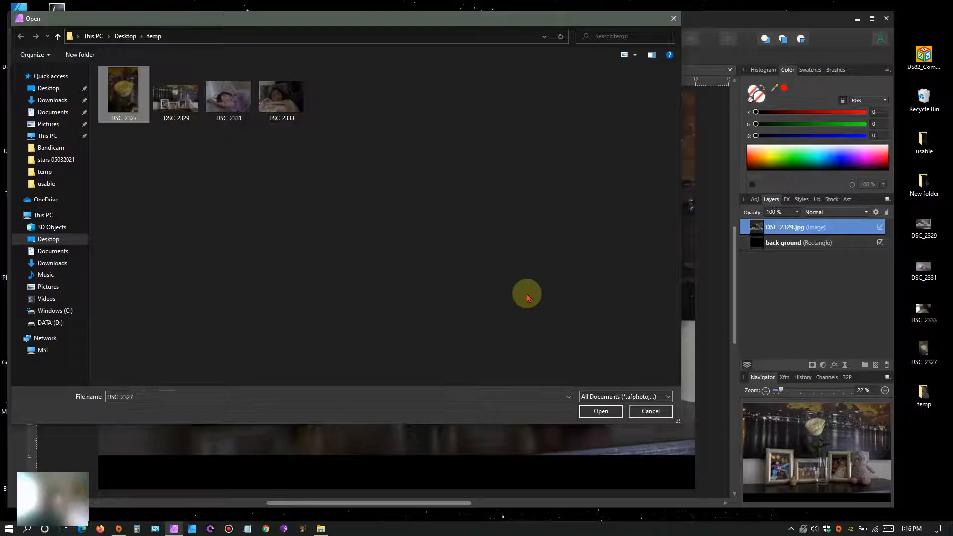
click(607, 414)
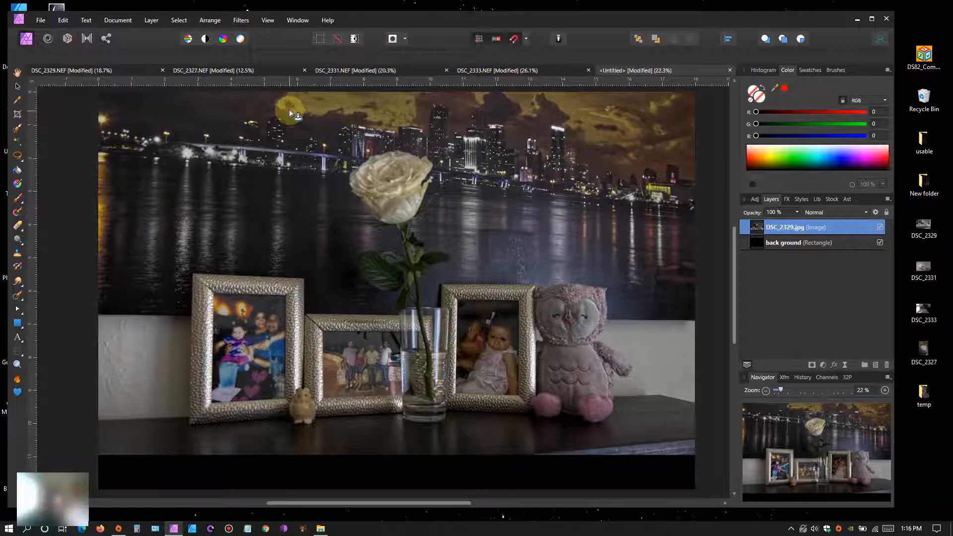
mouse_move(307, 112)
mouse_down()
mouse_move(382, 131)
mouse_move(437, 177)
mouse_move(494, 277)
mouse_move(585, 396)
mouse_move(586, 414)
mouse_up()
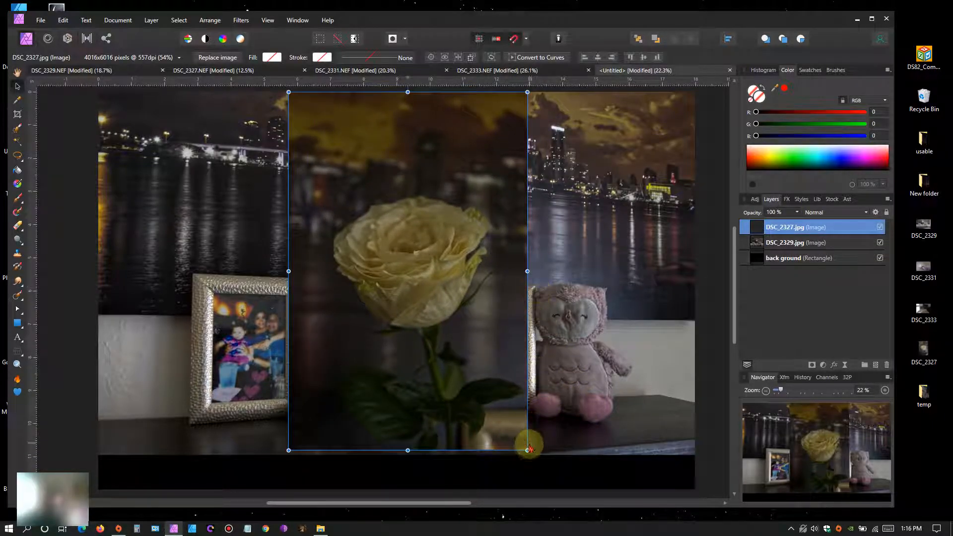
drag(527, 451, 421, 291)
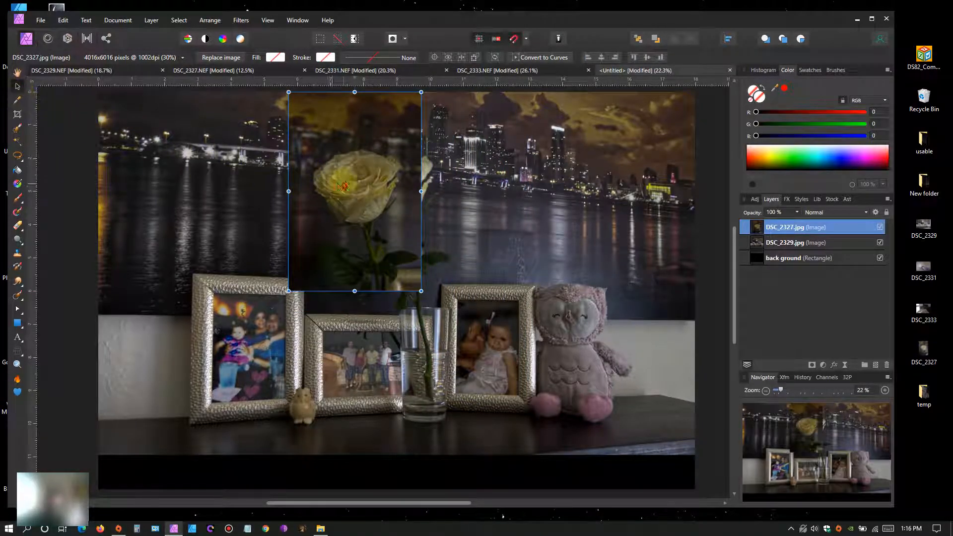
Step: Reposition the DSC_2327 image over the rose in the skyline photo and stretch it unevenly to about 880 x 731 dpi
drag(367, 200, 422, 317)
drag(414, 218, 414, 133)
drag(419, 266, 405, 223)
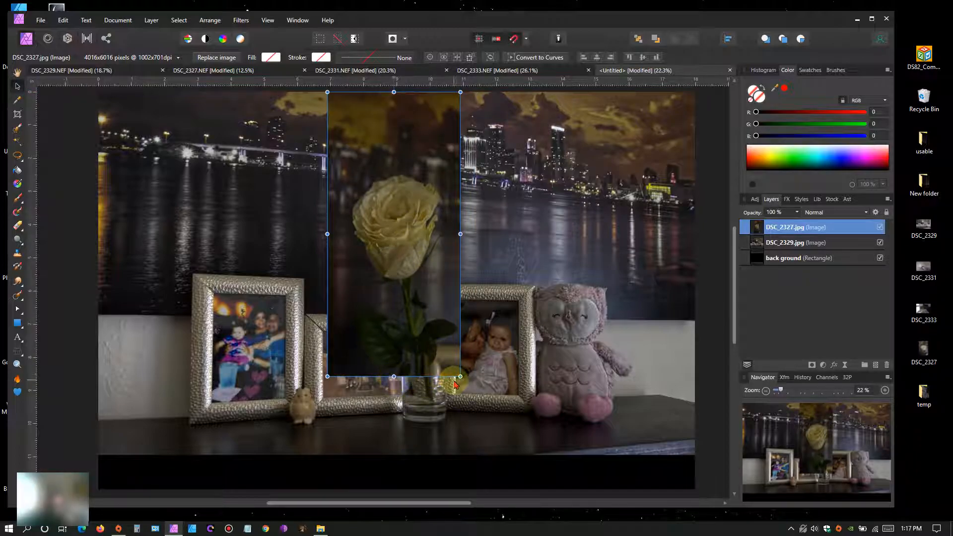
drag(460, 376, 455, 365)
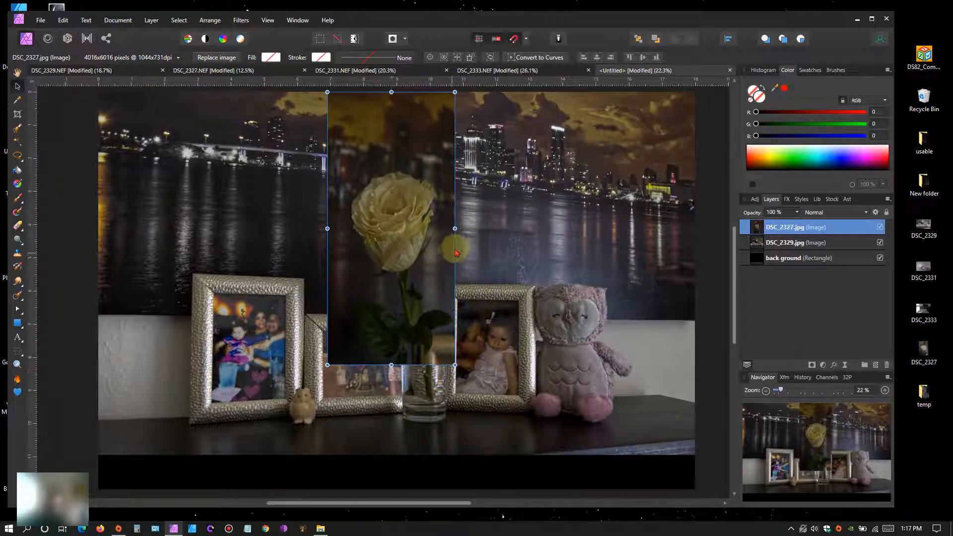
drag(455, 228, 478, 230)
scroll(417, 283, up, 1)
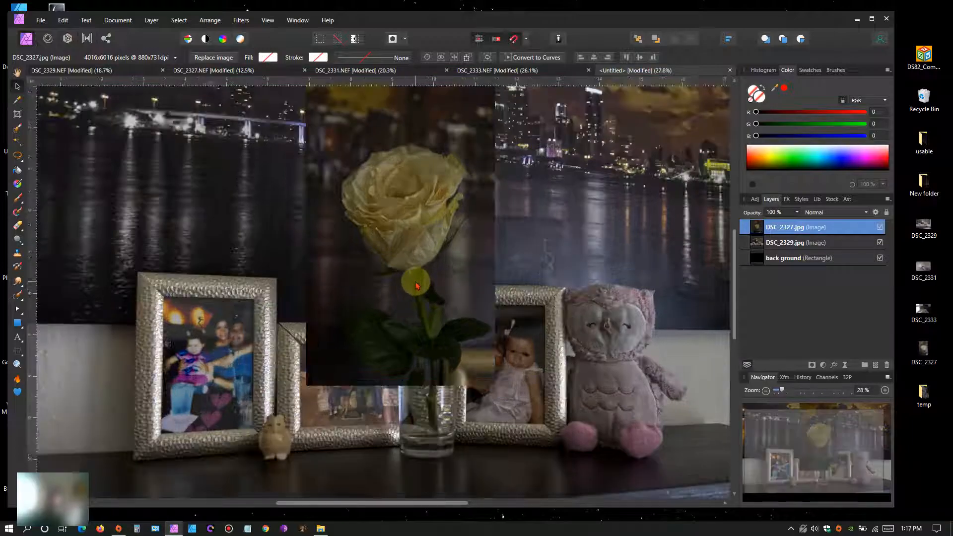
scroll(416, 283, down, 1)
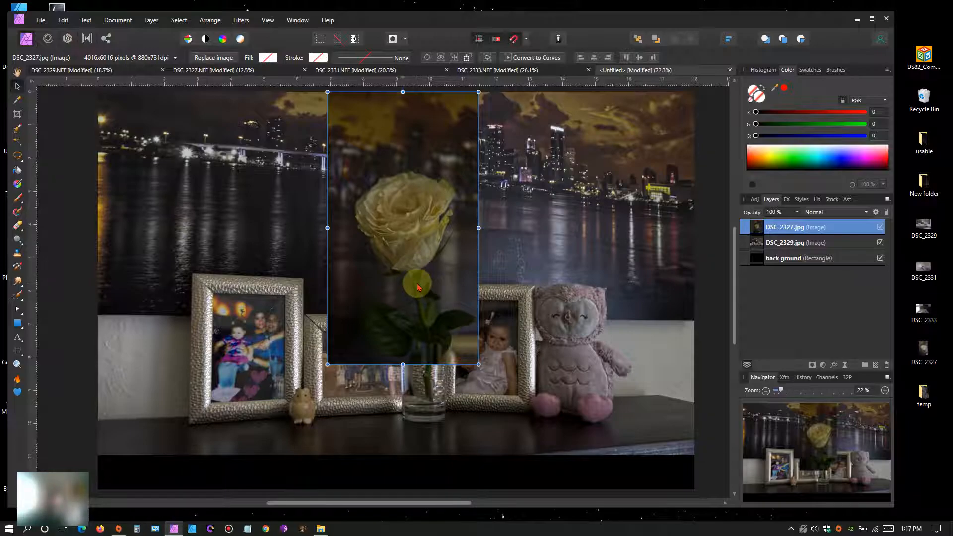
scroll(418, 287, up, 1)
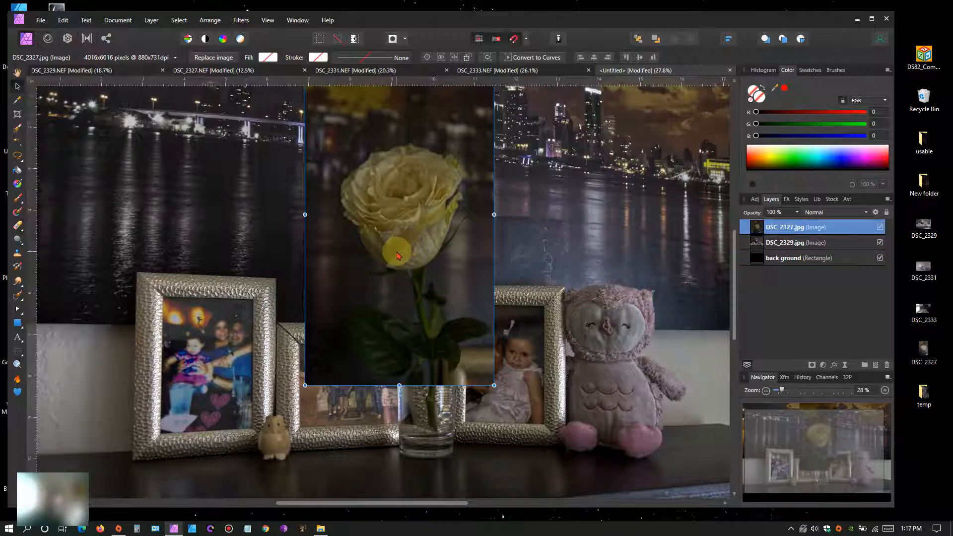
scroll(399, 260, down, 3)
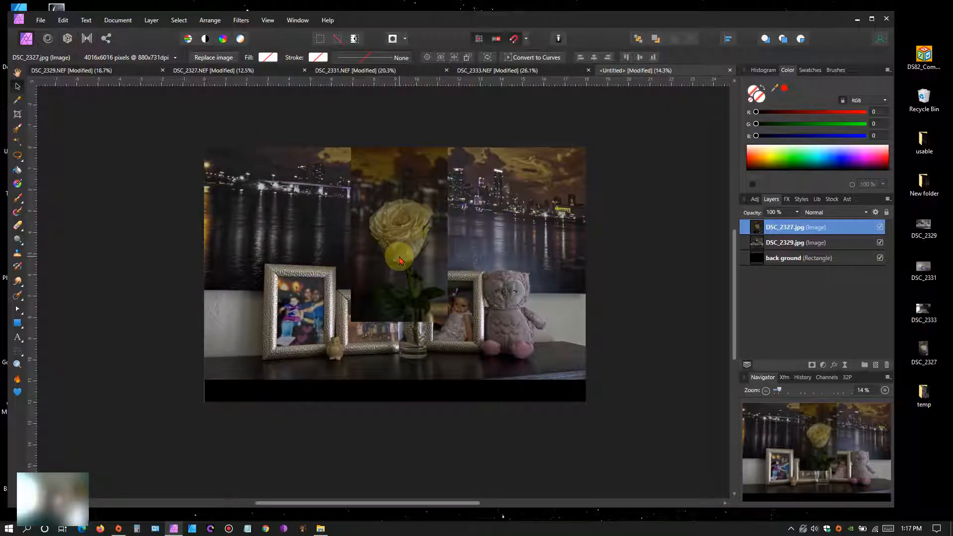
Step: Scale the DSC_2327 rose image down slightly to about 883 x 733 dpi
scroll(399, 260, up, 1)
click(401, 259)
drag(459, 338, 435, 348)
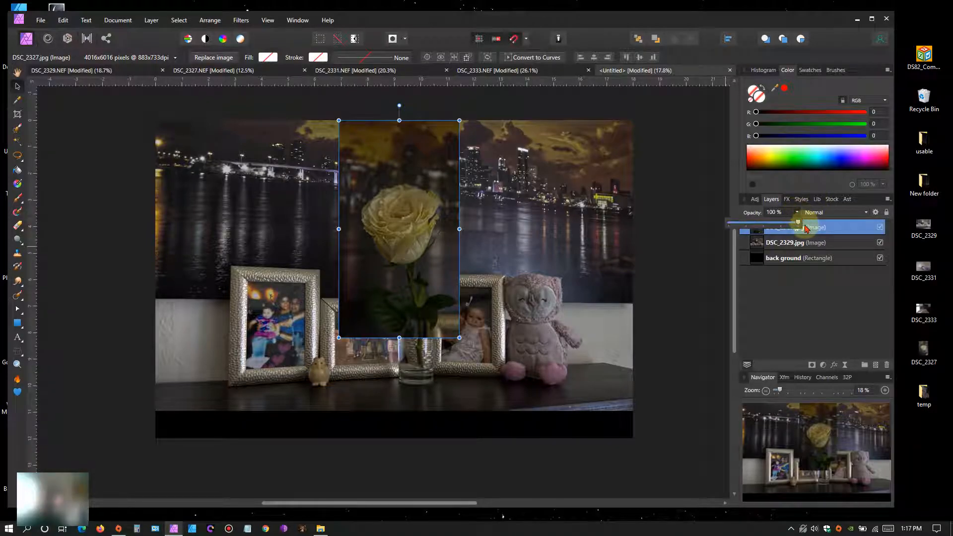
Step: Move the DSC_2327 image up over the skyline photo, using reduced opacity to judge the overlap, and set its opacity to 69%
drag(795, 228, 777, 230)
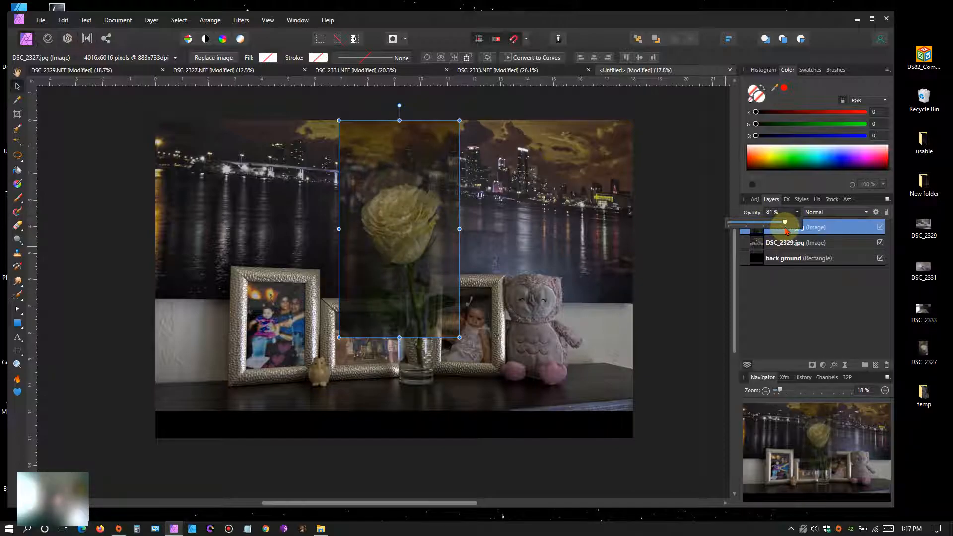
drag(782, 232, 783, 232)
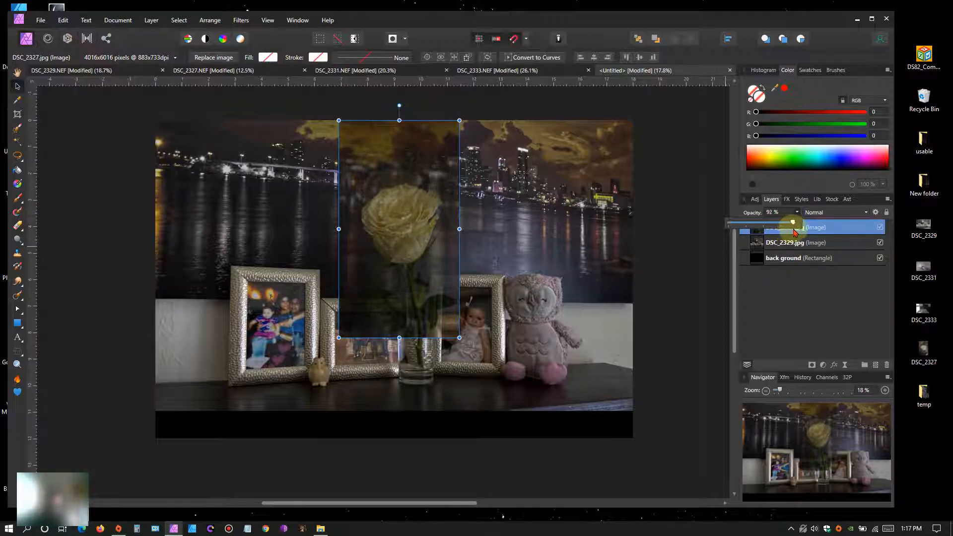
drag(789, 232, 776, 234)
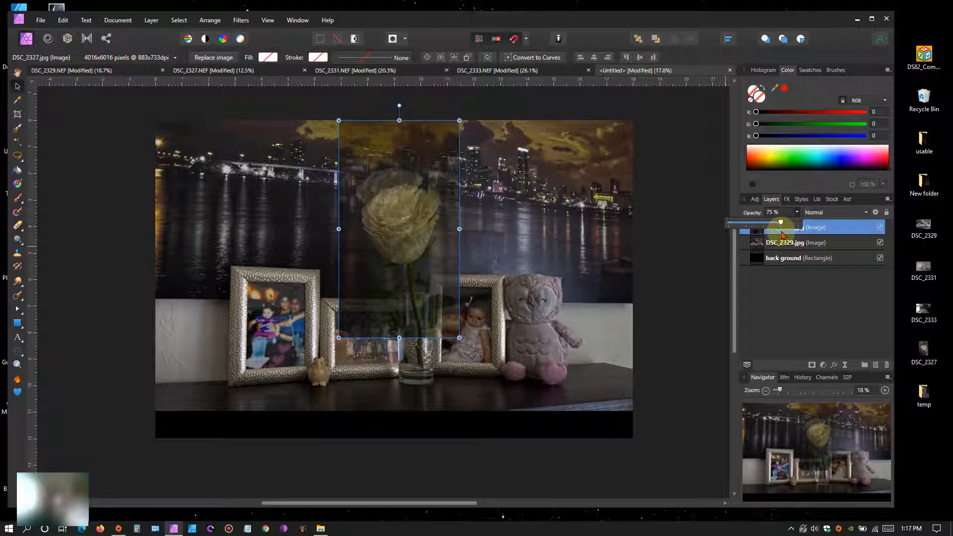
drag(404, 238, 398, 213)
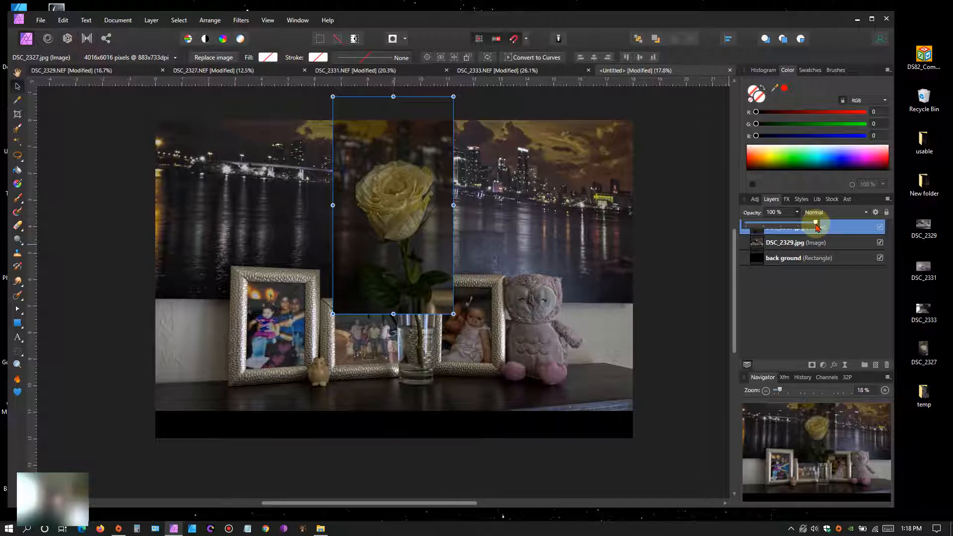
drag(816, 225, 805, 230)
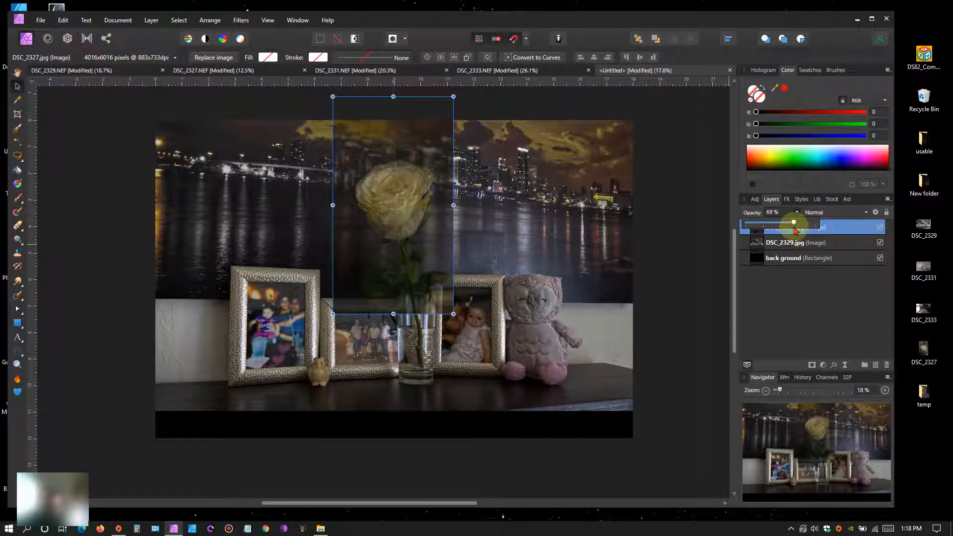
Step: Give the DSC_2327 layer Bevel / Emboss and an 18.9 px Gaussian Blur, and lower its opacity to 50%
click(760, 245)
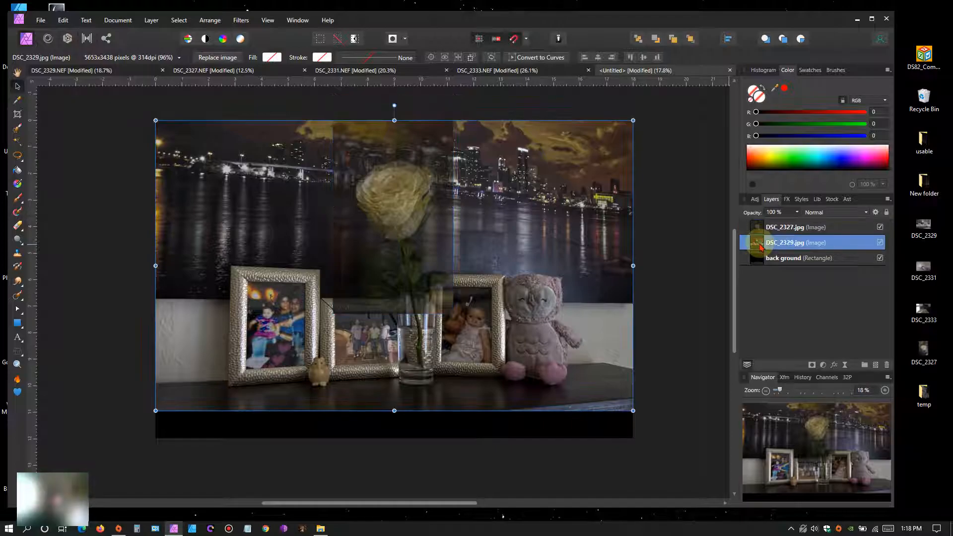
click(758, 261)
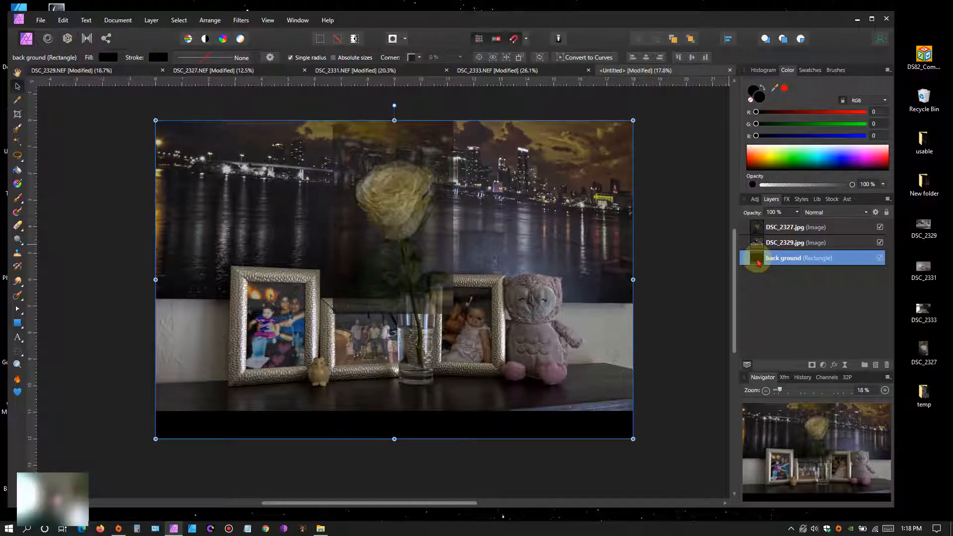
click(760, 228)
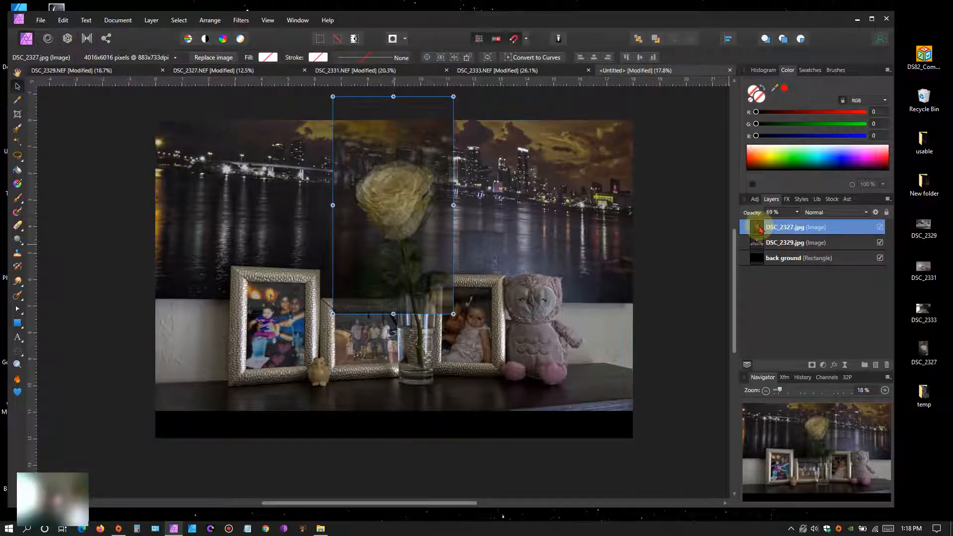
click(834, 366)
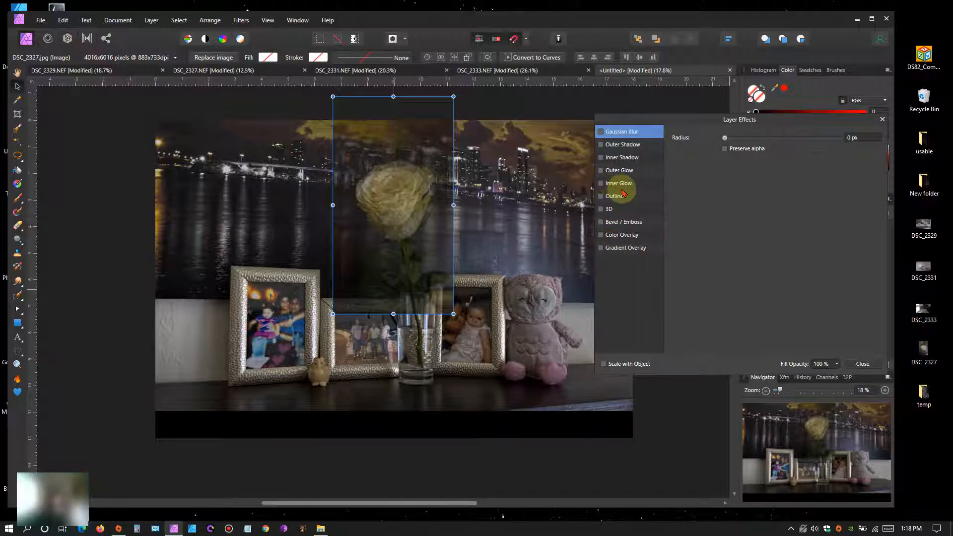
click(601, 222)
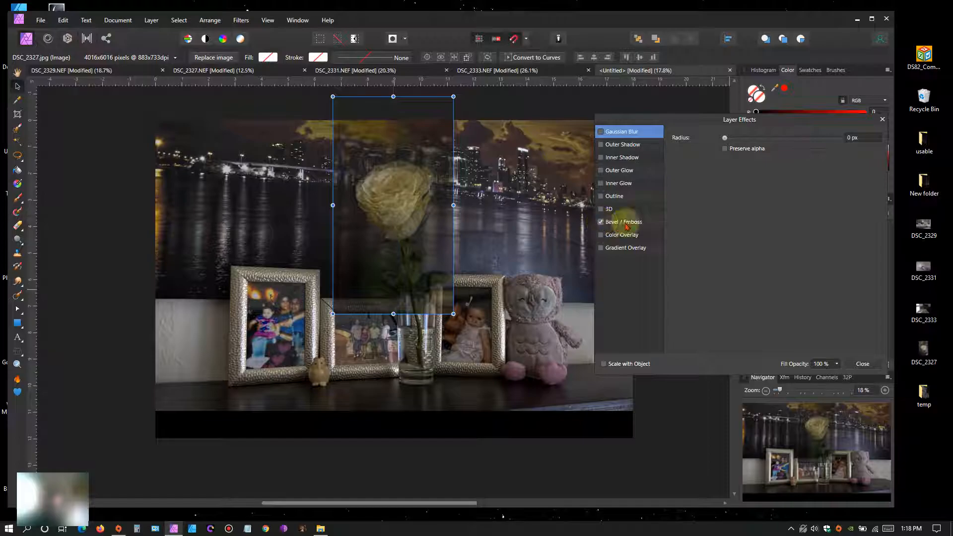
drag(732, 140, 787, 140)
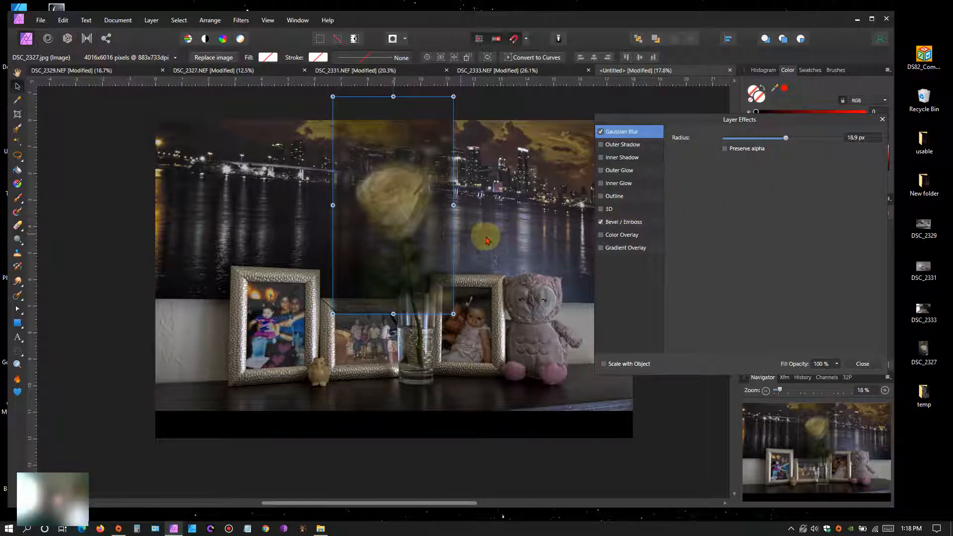
click(882, 119)
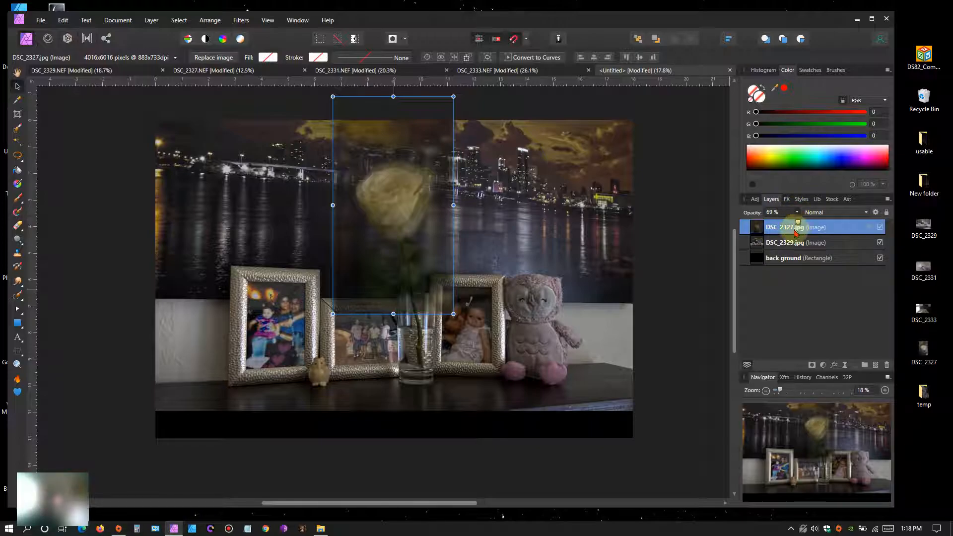
drag(811, 225, 788, 232)
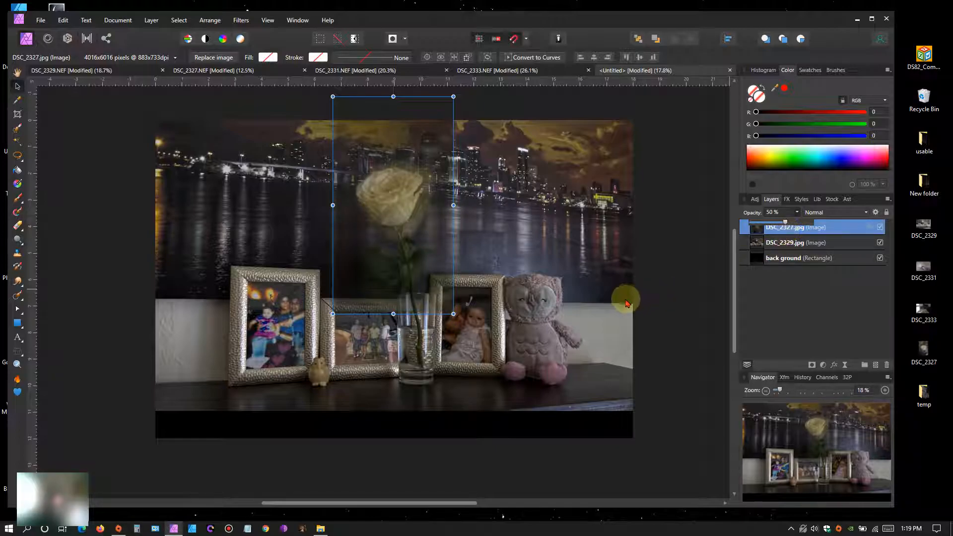
Step: Place the DSC_2331 image from the temp folder above the DSC_2329 layer, over the skyline to the right of the rose, at about 53% scale
click(759, 244)
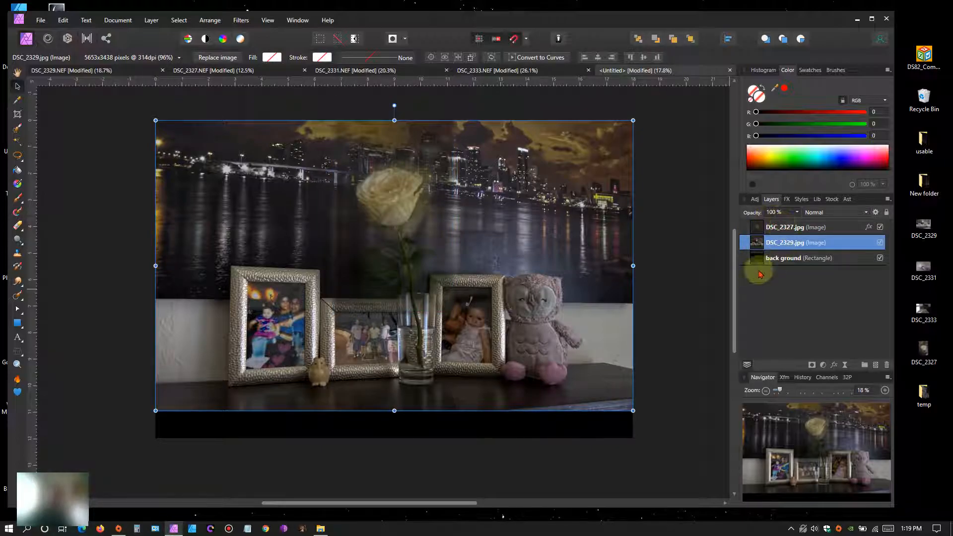
scroll(452, 289, up, 1)
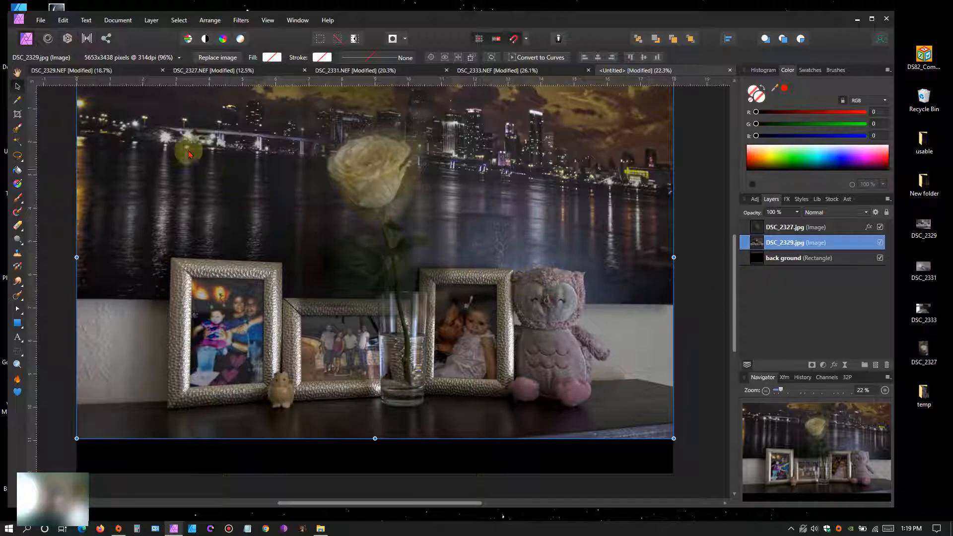
click(40, 25)
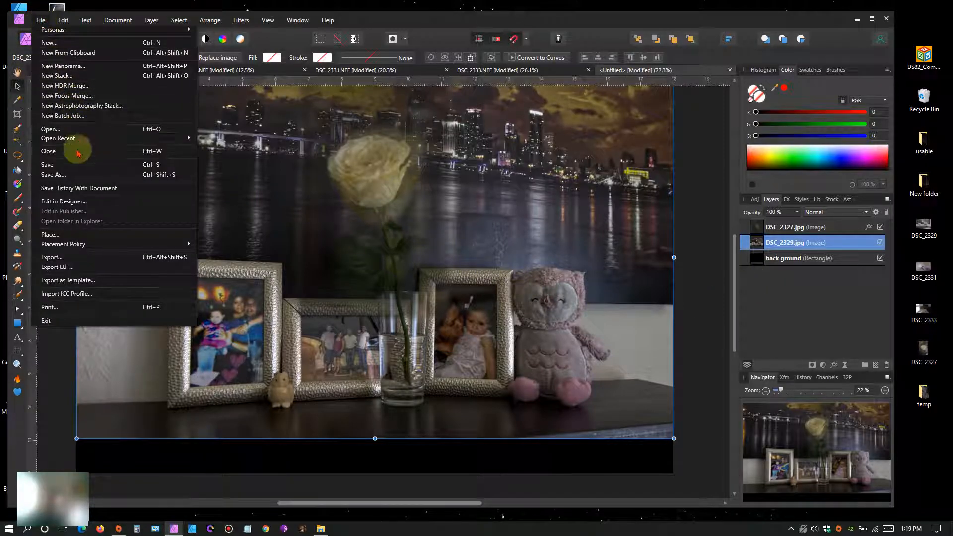
click(75, 237)
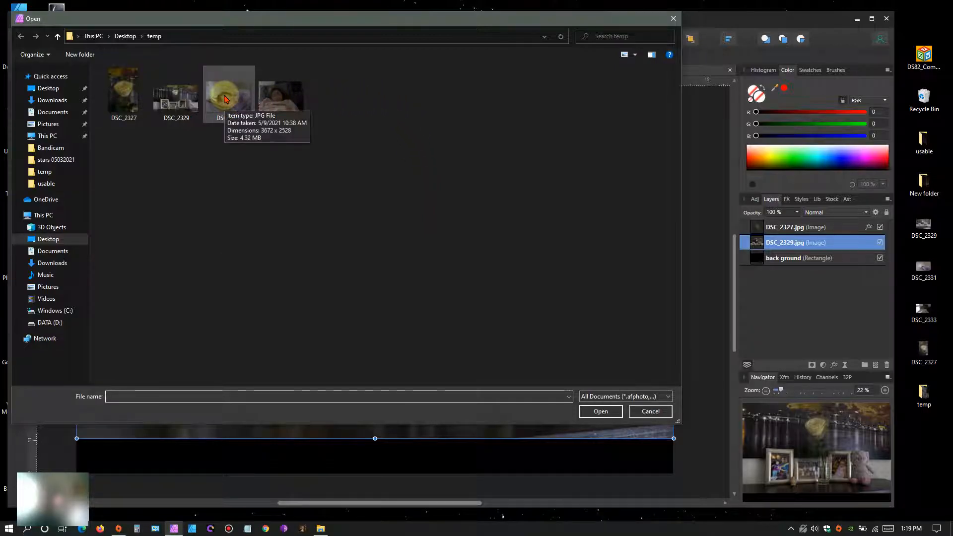
click(225, 100)
click(601, 411)
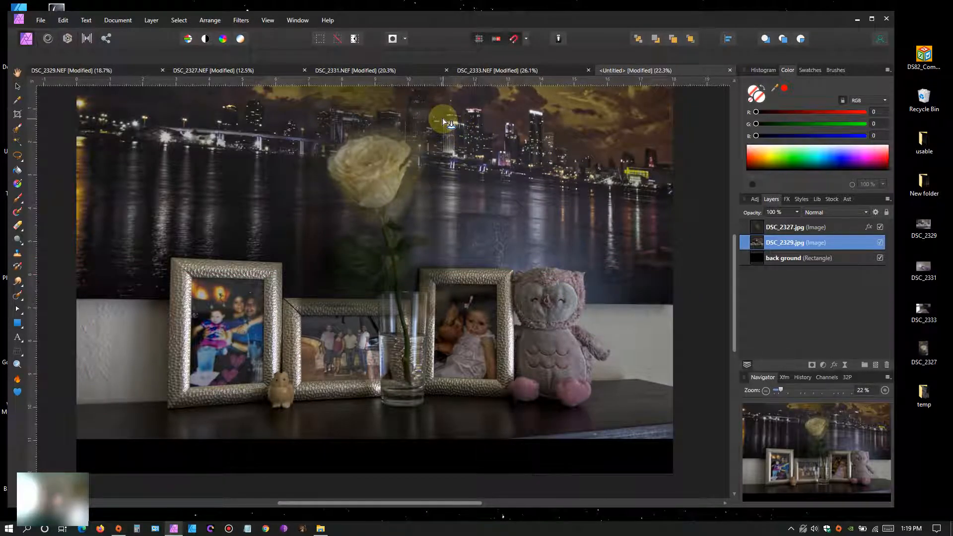
drag(441, 110, 651, 271)
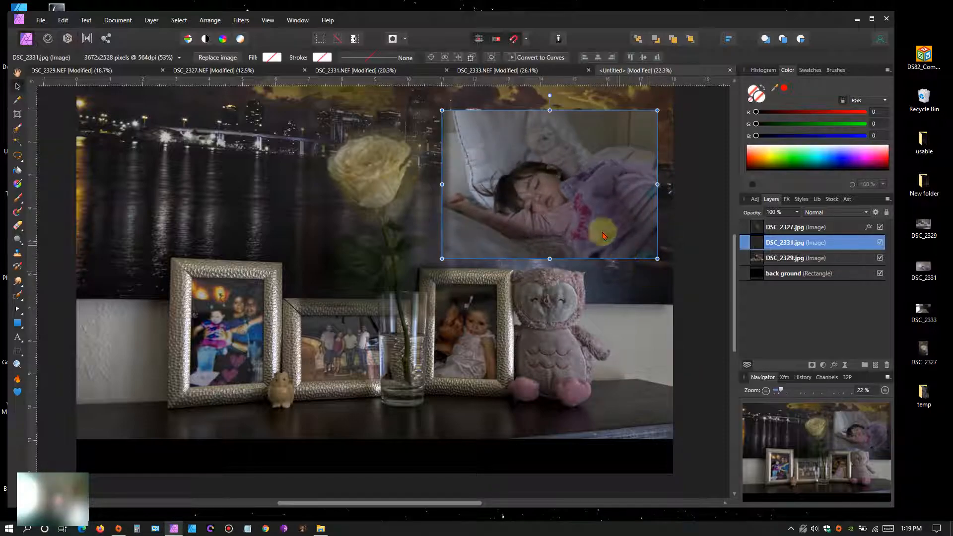
Step: Try the Bevel / Emboss and Gaussian Blur layer effects on the DSC_2331 image
click(833, 366)
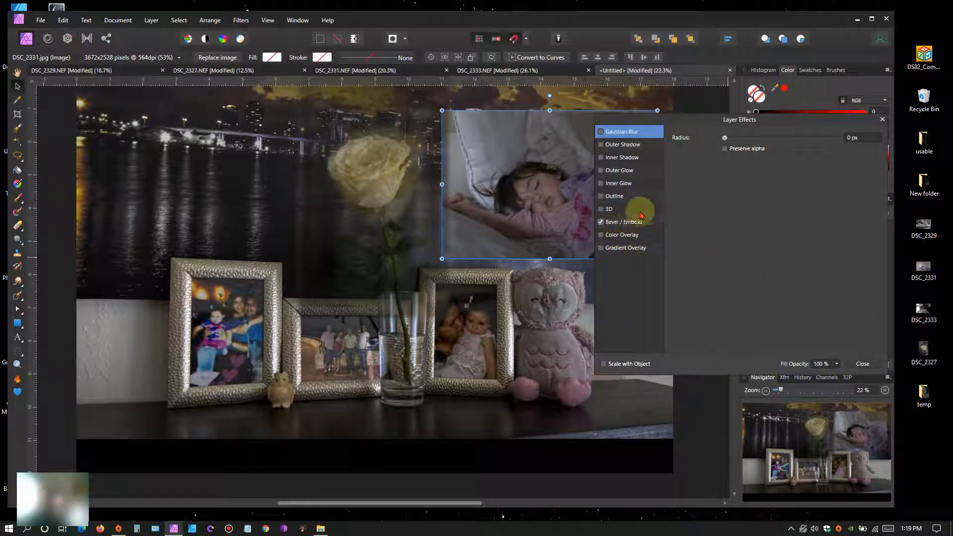
drag(724, 139, 708, 155)
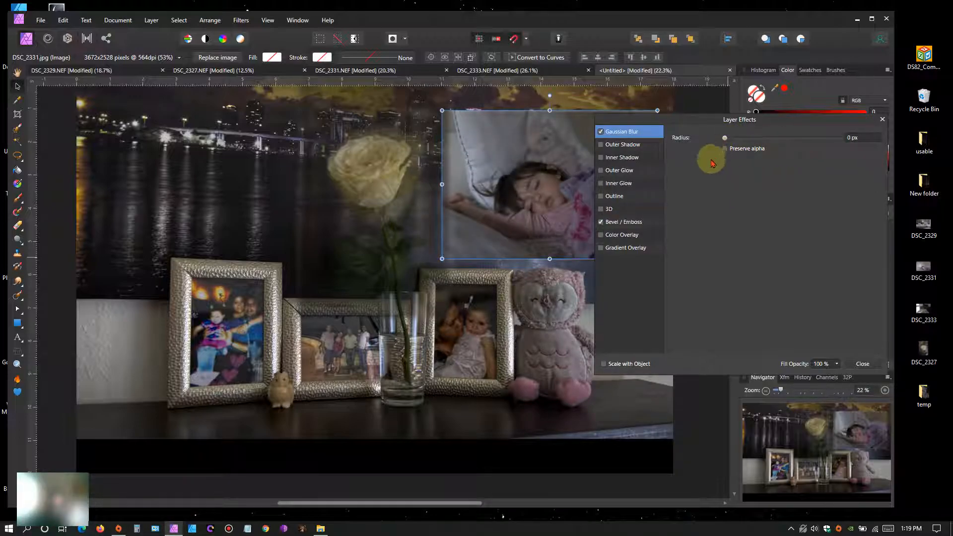
click(601, 133)
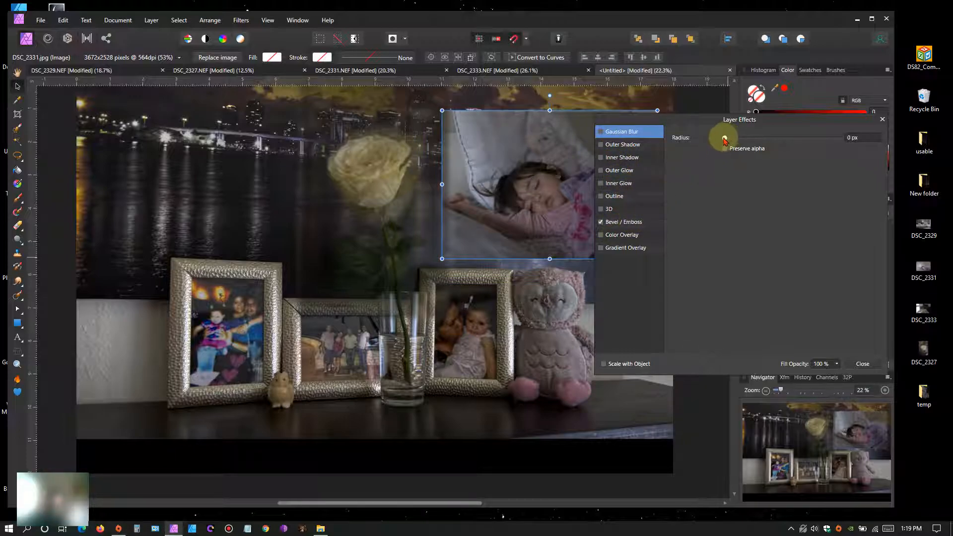
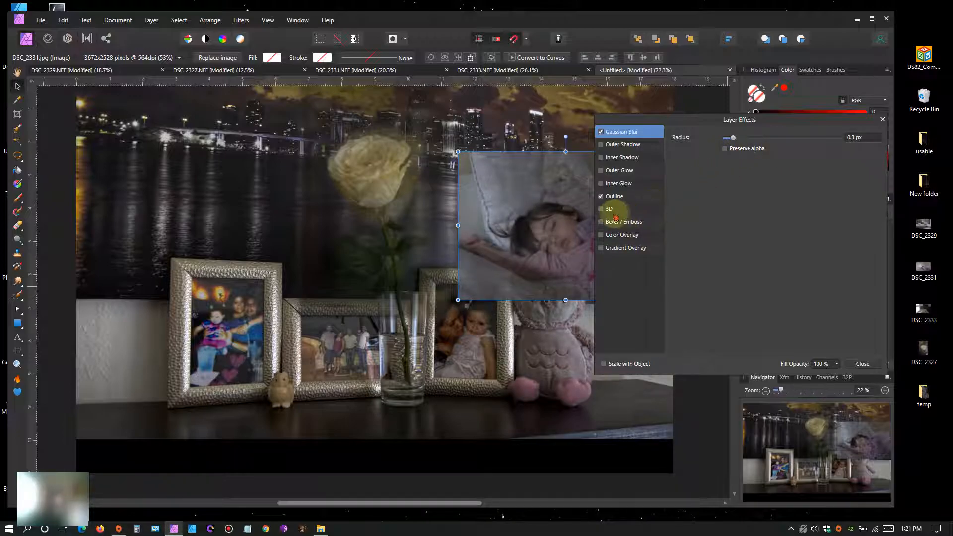
Step: Compare Bevel / Emboss on the DSC_2331 image and turn off both it and the Outline effect
click(600, 223)
click(605, 196)
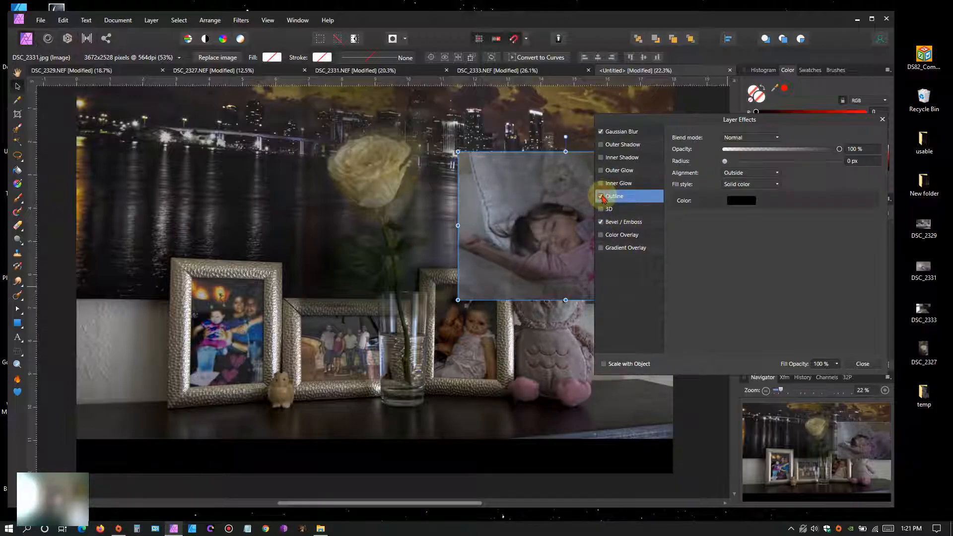
click(600, 223)
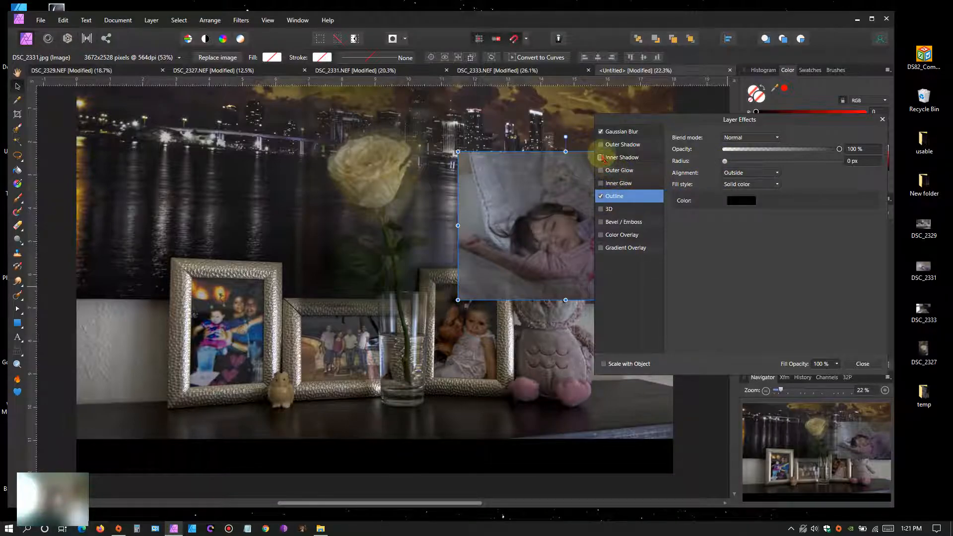
click(601, 197)
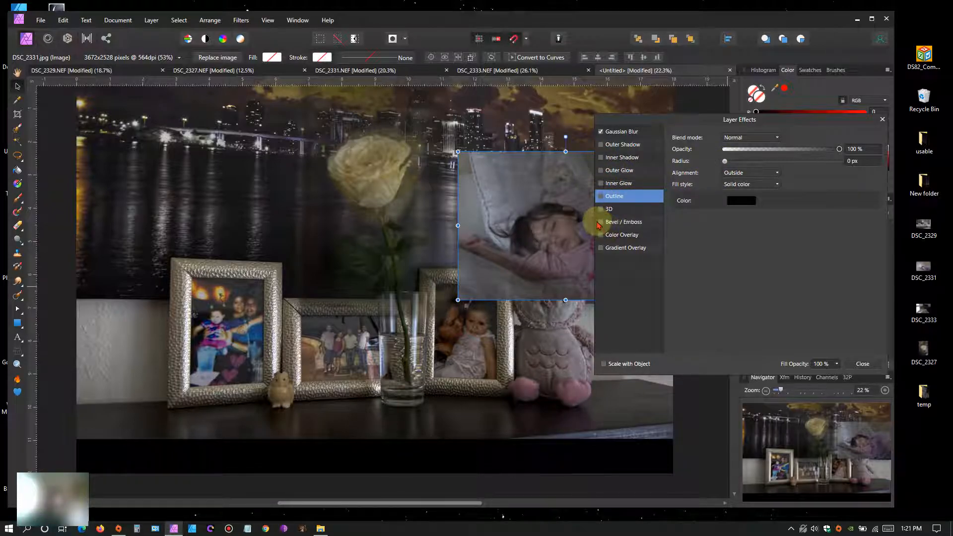
Step: Try a Pillow Bevel / Emboss with a 0.9 px radius on the DSC_2331 image
click(601, 222)
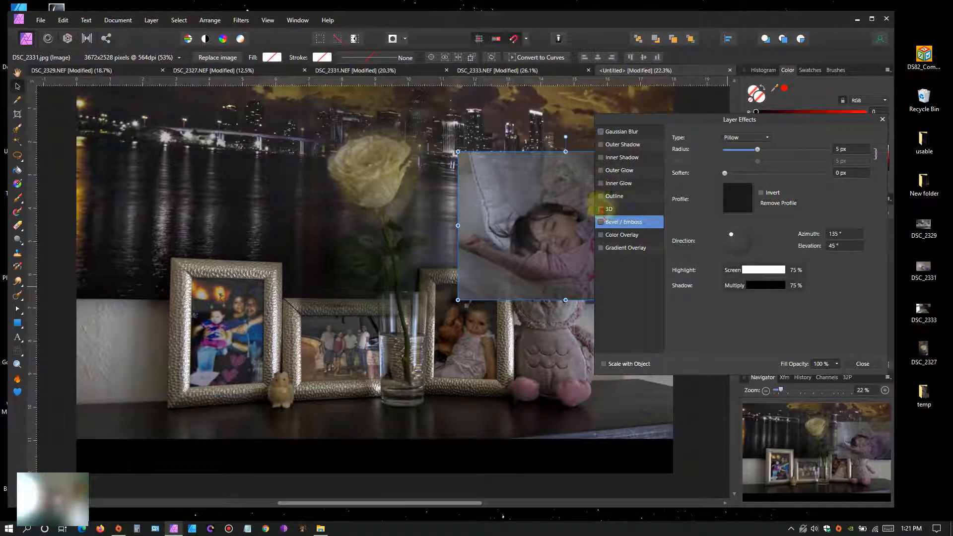
click(601, 223)
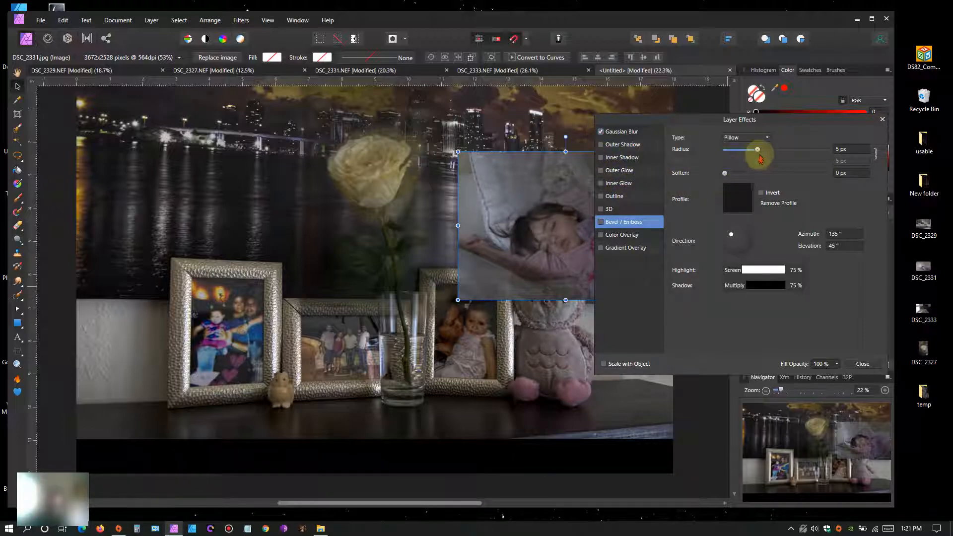
mouse_move(758, 151)
mouse_down()
mouse_move(823, 149)
mouse_move(690, 151)
mouse_move(755, 162)
mouse_move(770, 148)
mouse_move(749, 155)
mouse_up()
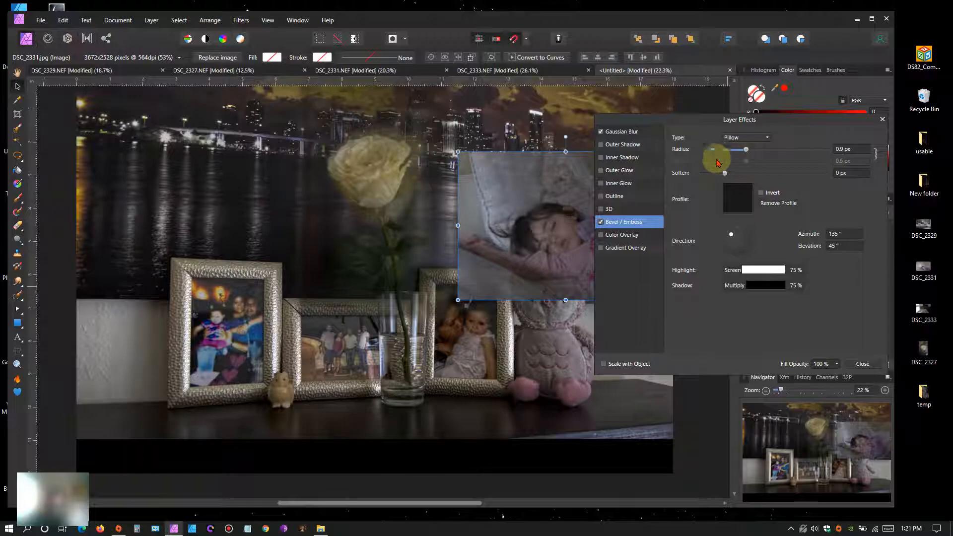
Step: Try Color Overlay and Gradient Overlay on the DSC_2331 image, turn both off and close the layer effects
click(601, 235)
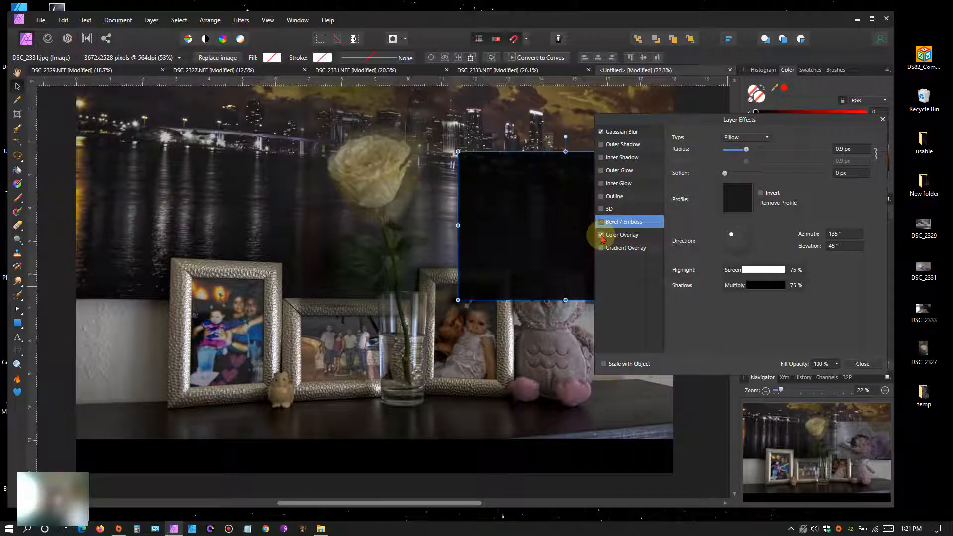
click(601, 236)
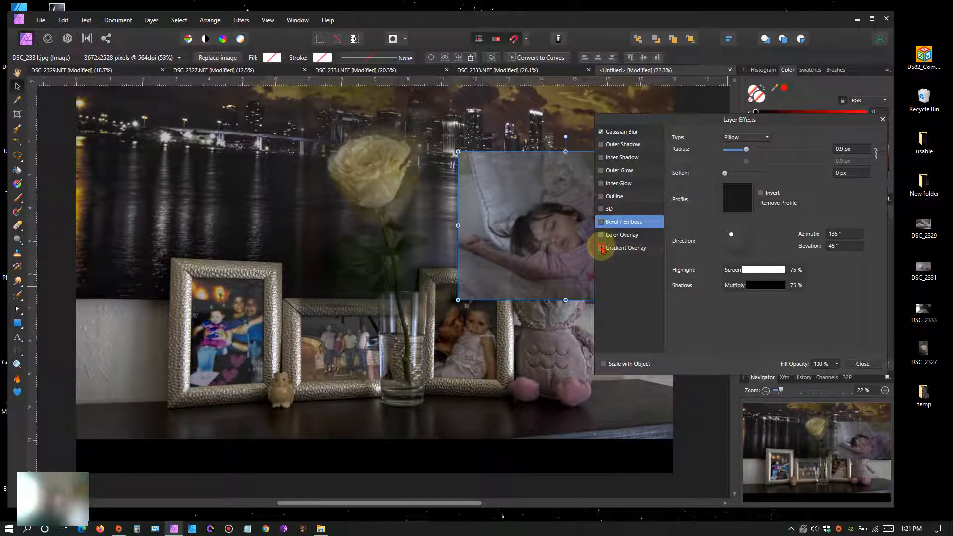
click(600, 248)
click(601, 248)
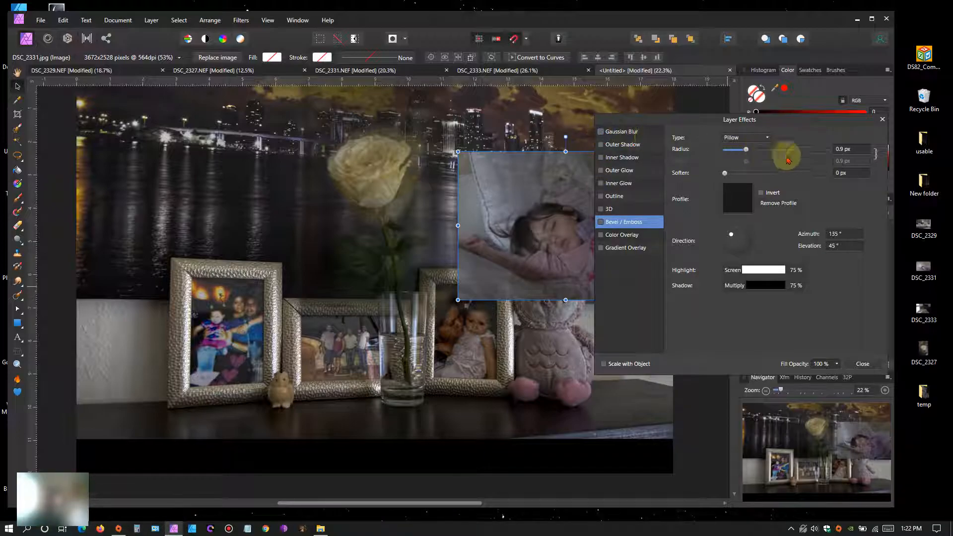
click(882, 120)
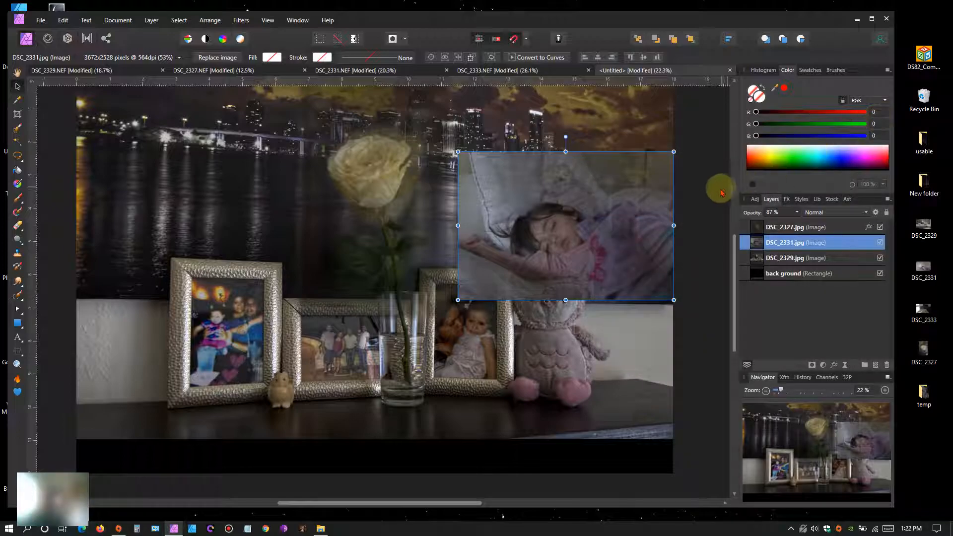
Step: Apply a 0.8 px Gaussian Blur without Bevel / Emboss to the DSC_2331 image and move it up to the tops of the picture frames
click(833, 366)
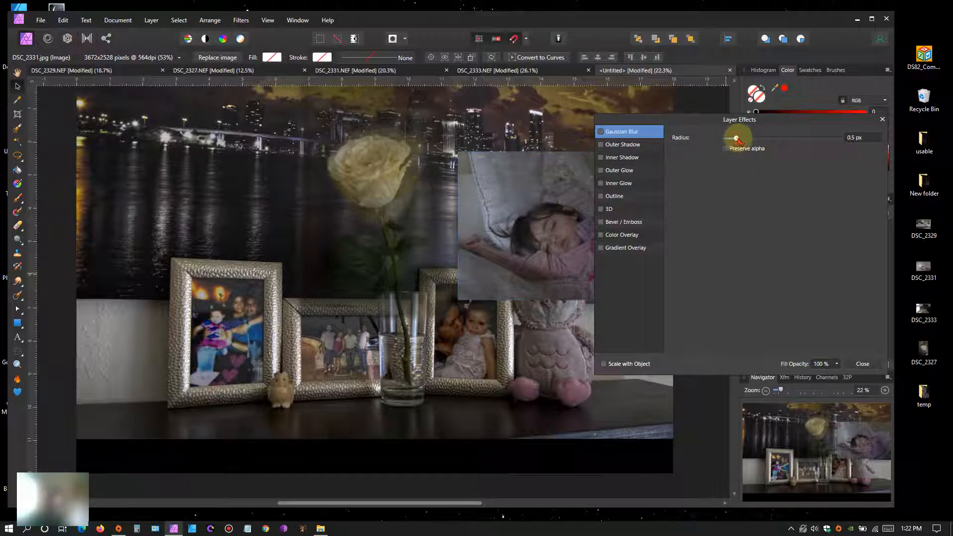
mouse_move(733, 139)
mouse_down()
mouse_move(795, 139)
mouse_move(716, 145)
mouse_move(749, 147)
mouse_up()
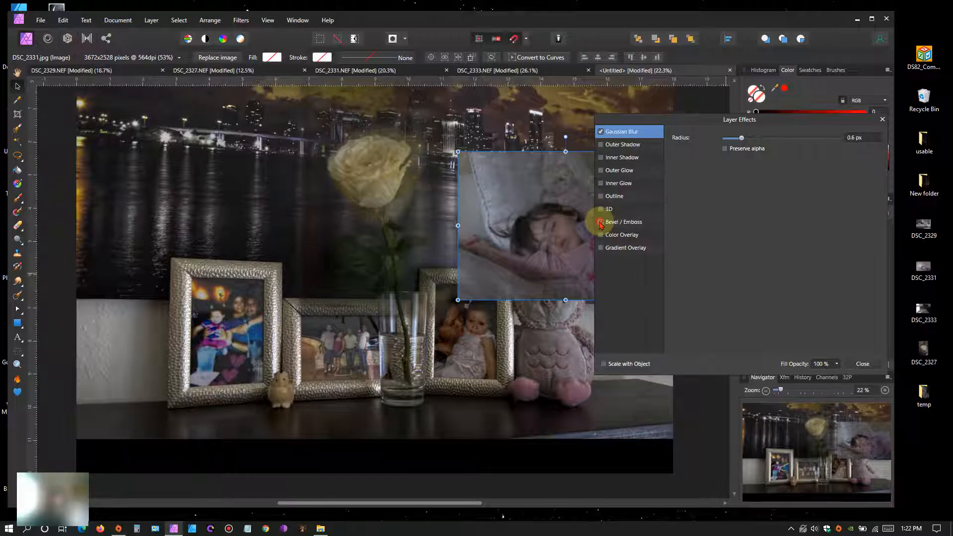
click(601, 222)
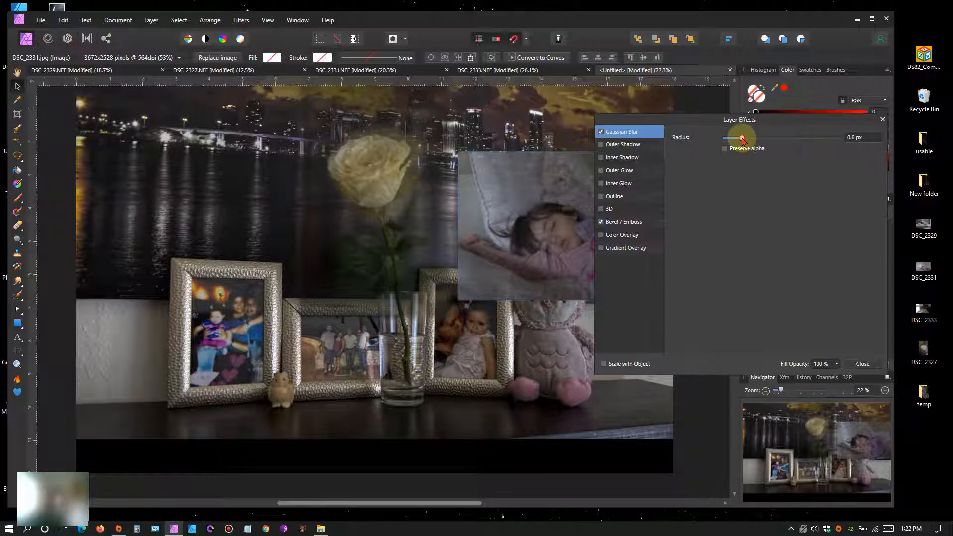
mouse_move(742, 139)
mouse_down()
mouse_move(781, 138)
mouse_move(724, 143)
mouse_move(771, 138)
mouse_move(750, 142)
mouse_up()
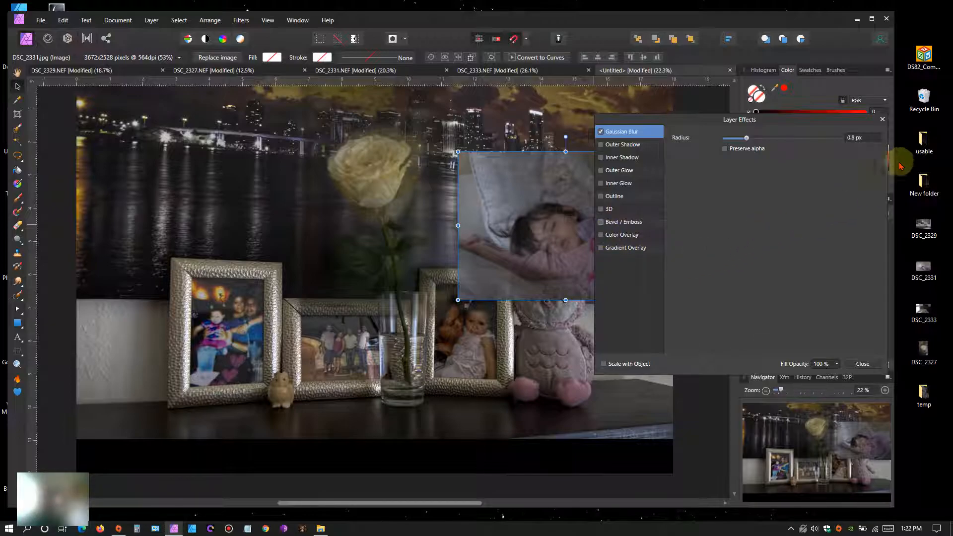
click(882, 119)
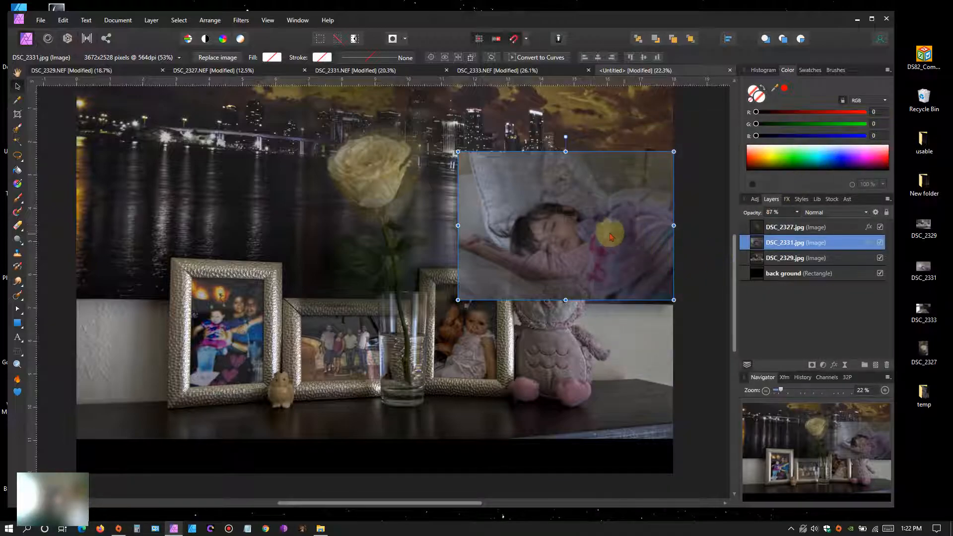
drag(585, 221, 588, 205)
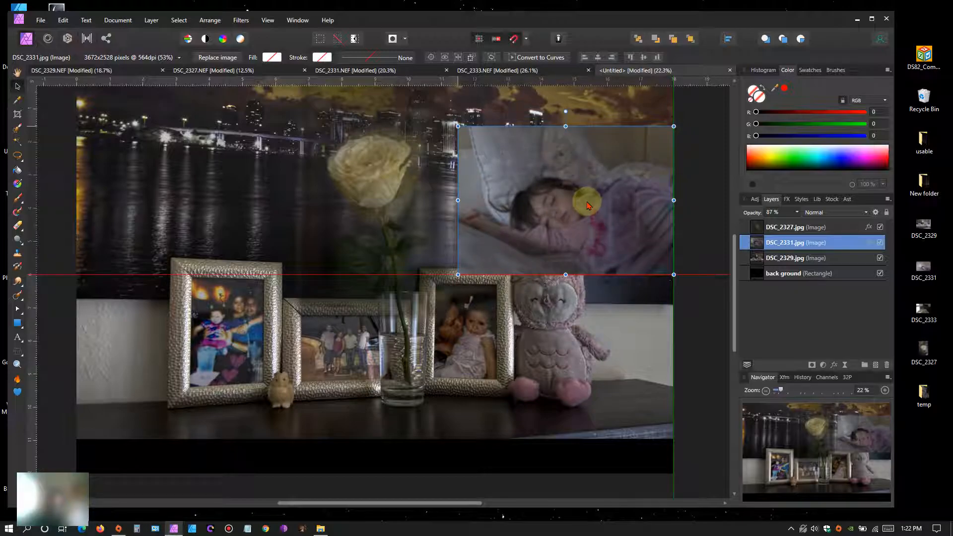
drag(587, 205, 587, 205)
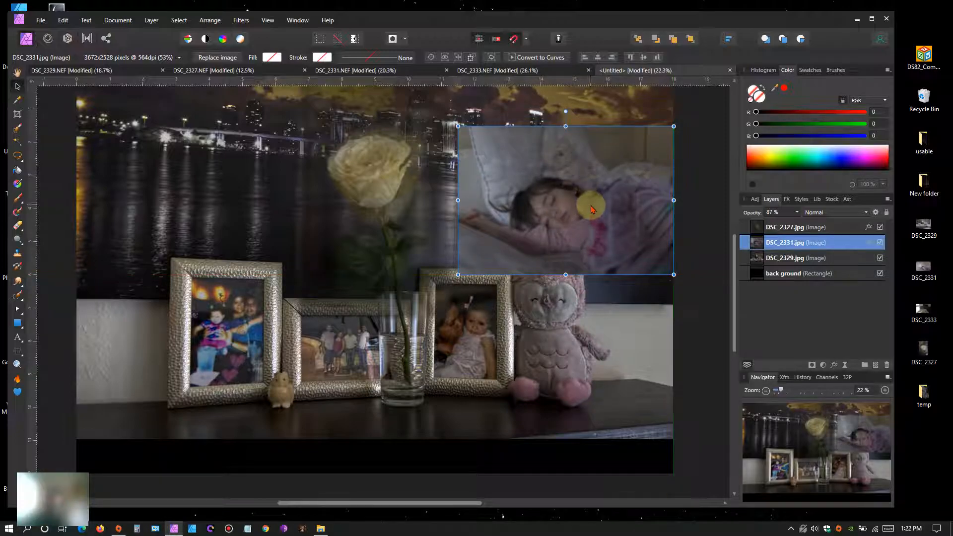
Step: Place DSC_2333 from the temp folder directly above the DSC_2329 layer, sized to fill the canvas's upper-left area beside the rose
click(755, 260)
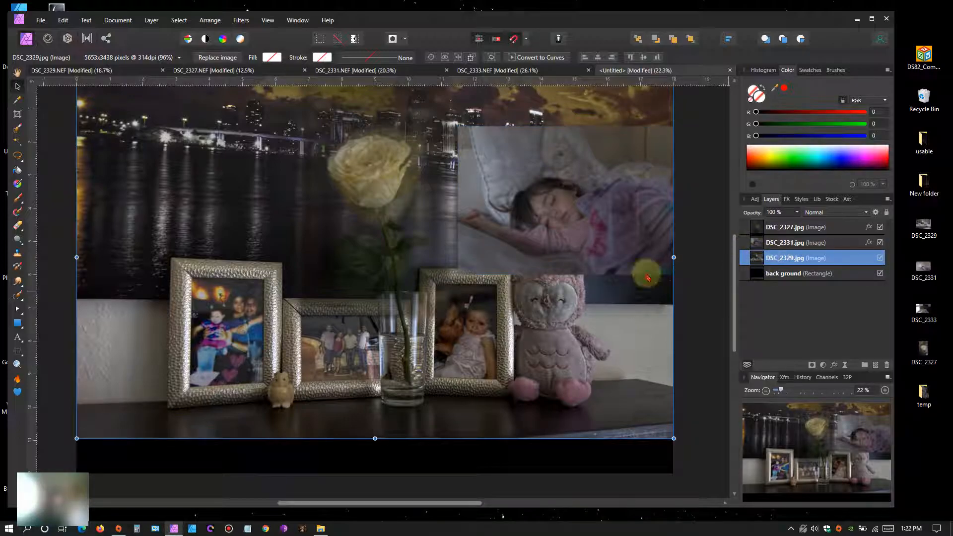
click(39, 21)
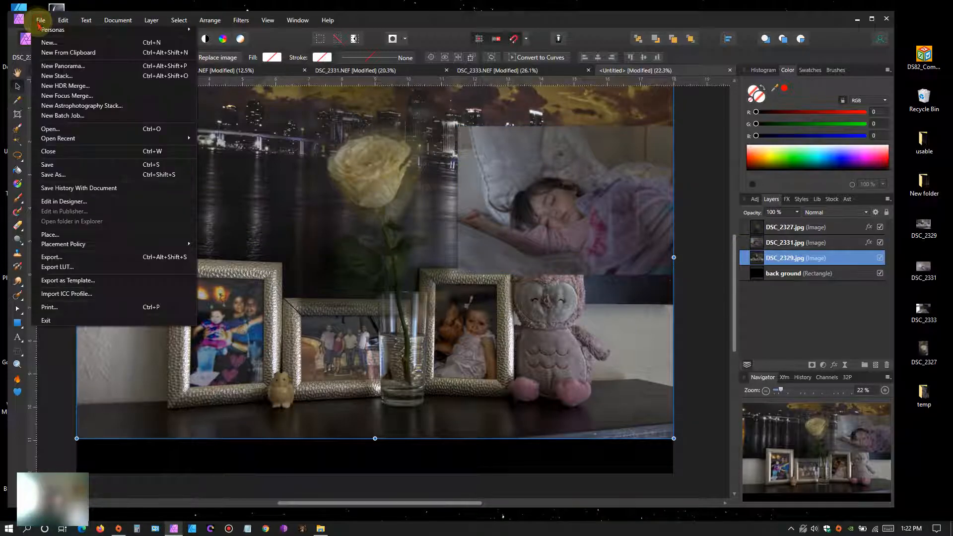
click(68, 235)
click(285, 105)
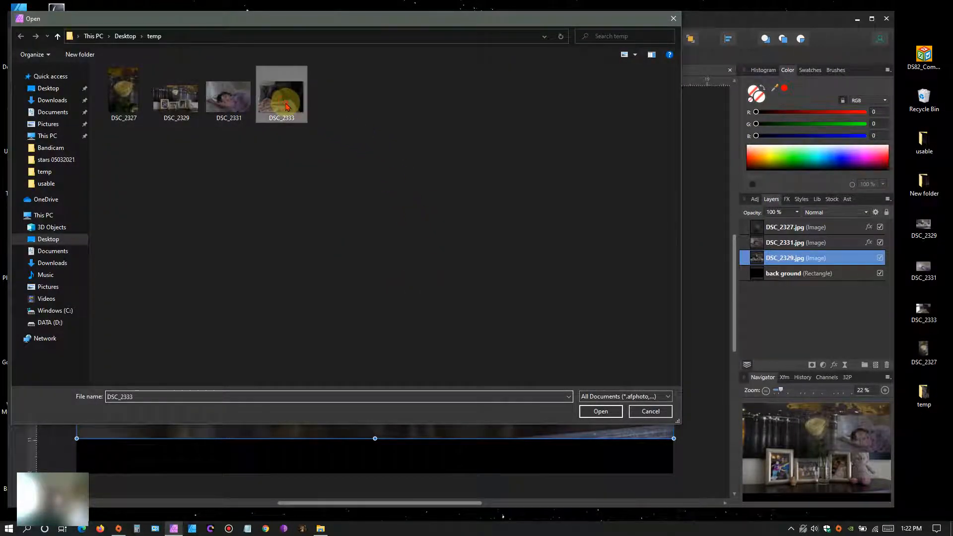
click(593, 411)
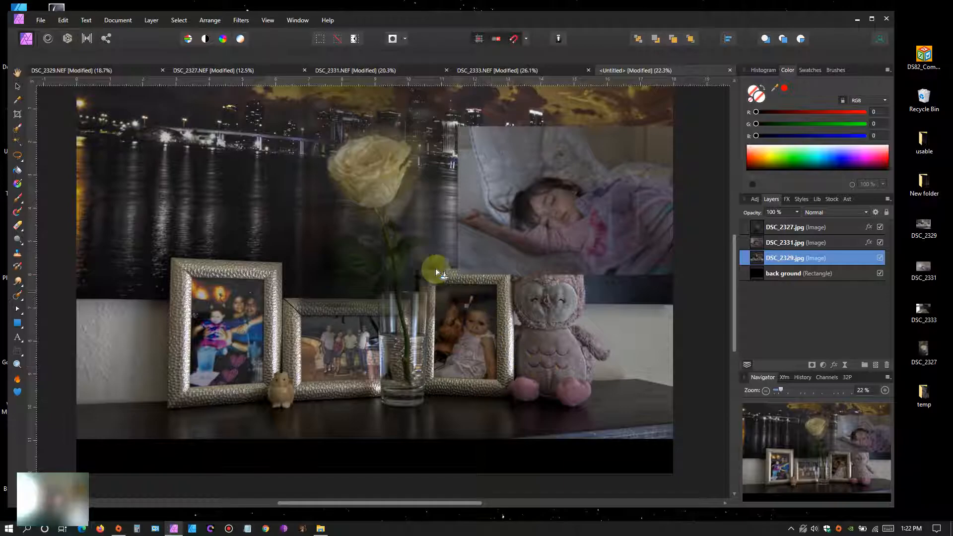
drag(91, 103, 295, 254)
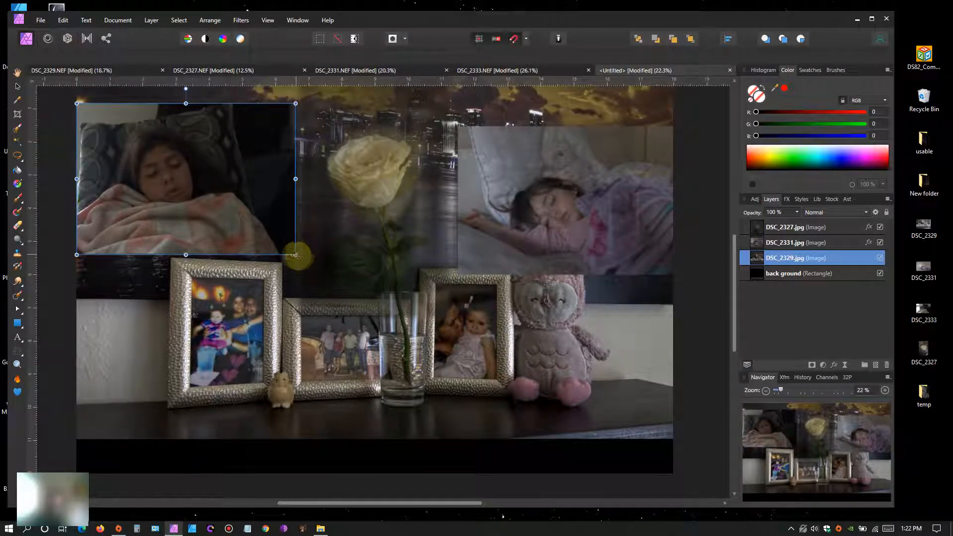
Step: Try Bevel / Emboss and a 2.8 px Gaussian Blur on the DSC_2333 image, then keep only a 1 px blur
click(833, 365)
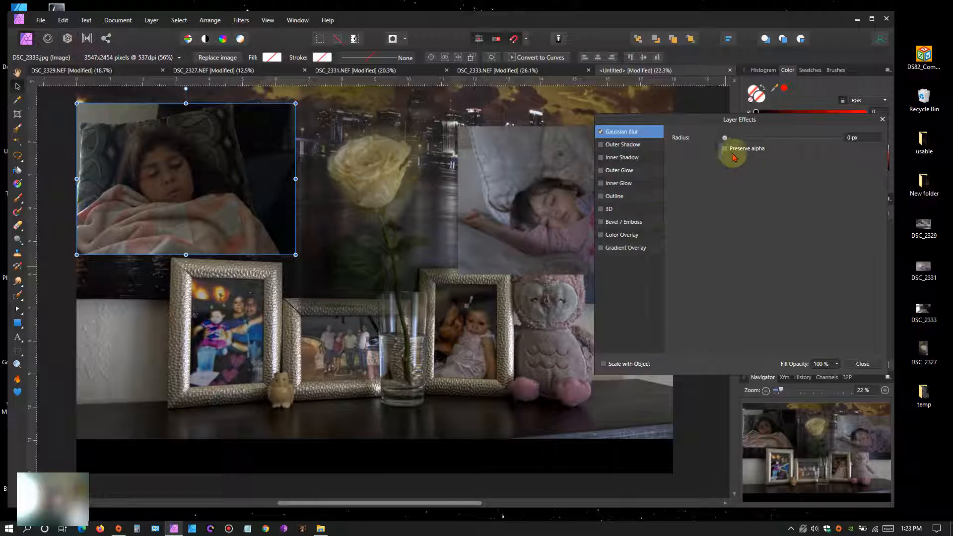
drag(725, 137, 756, 147)
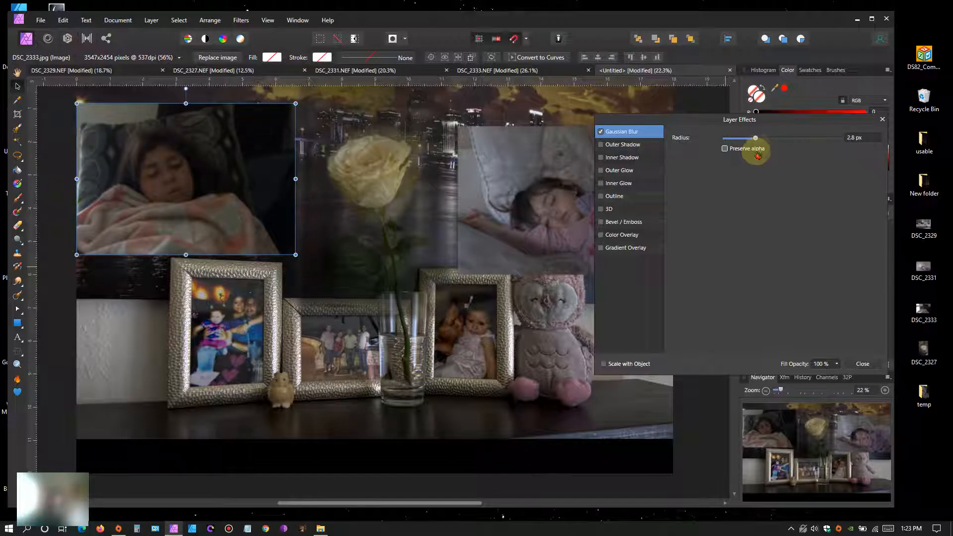
click(601, 223)
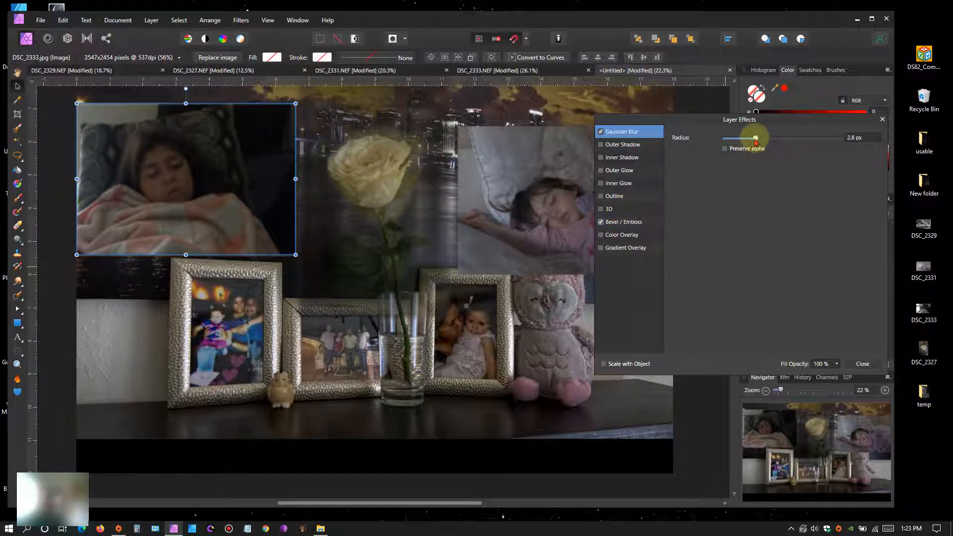
drag(755, 140, 727, 150)
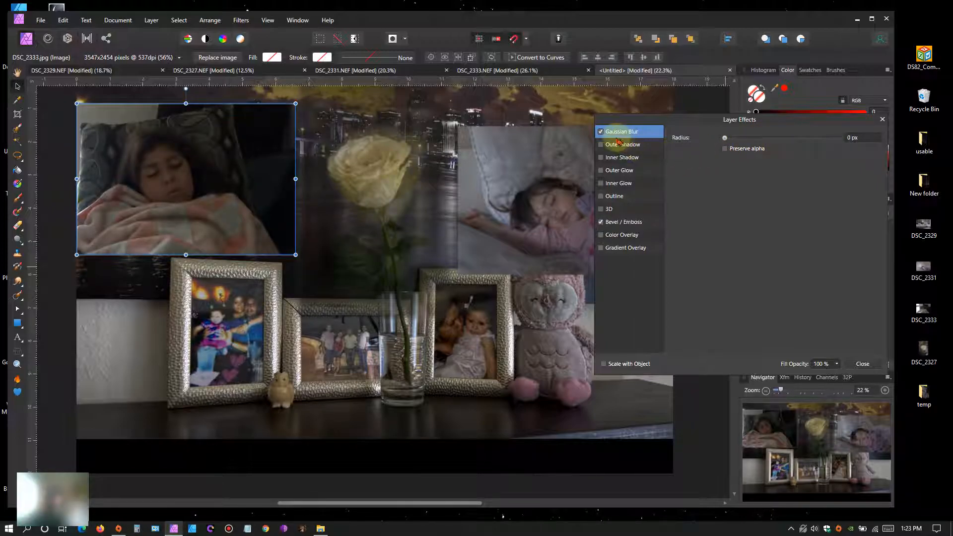
click(600, 222)
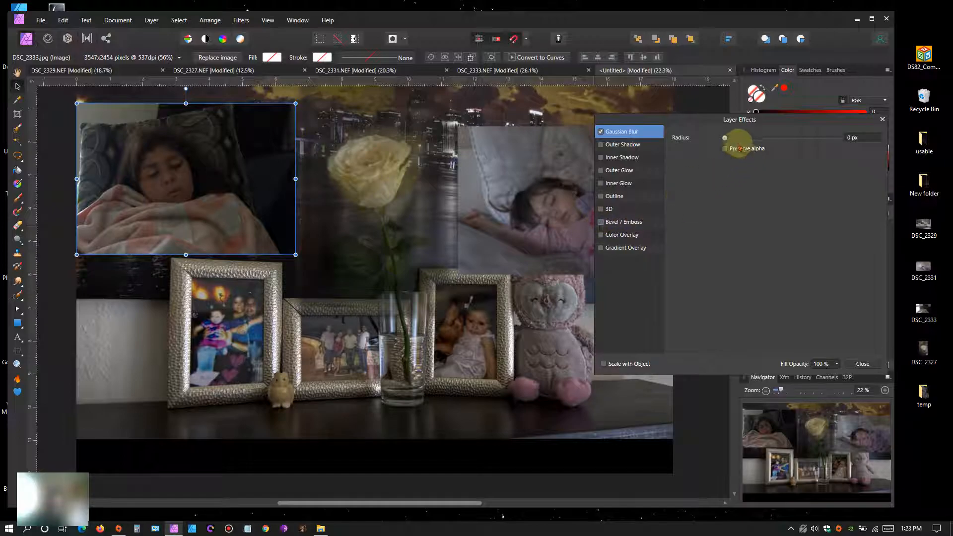
drag(724, 137, 749, 145)
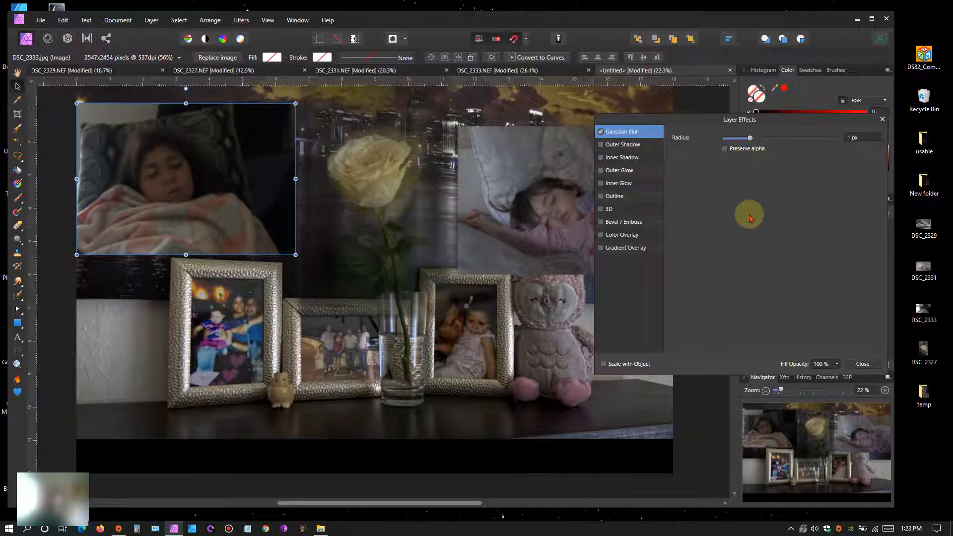
click(882, 120)
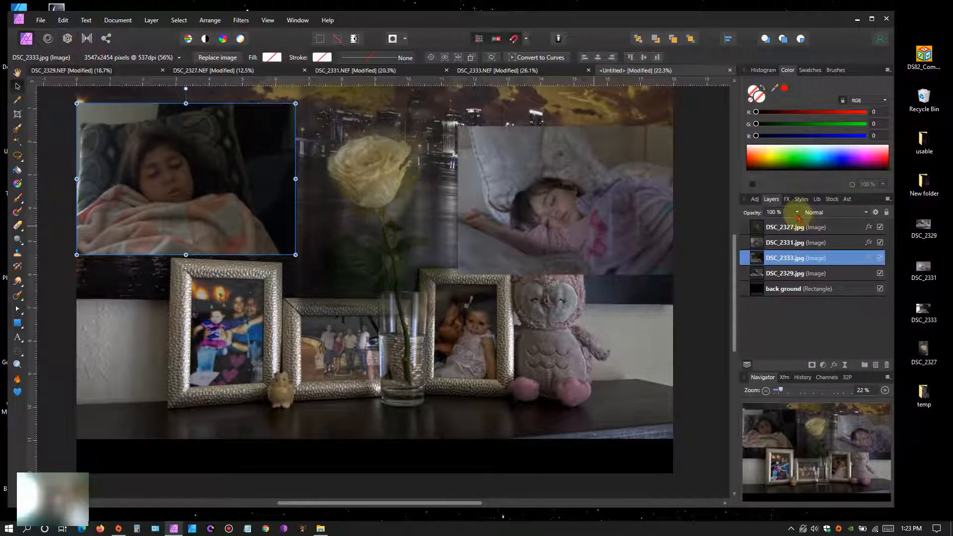
Step: Set the DSC_2333 image's opacity to 60% and move it down so it overlaps the leftmost picture frame
drag(796, 219, 775, 235)
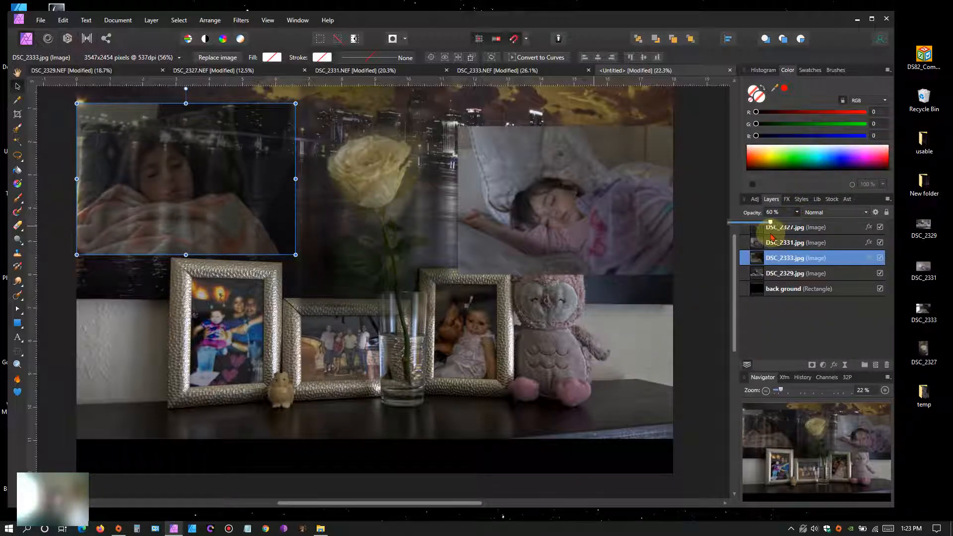
drag(202, 171, 207, 218)
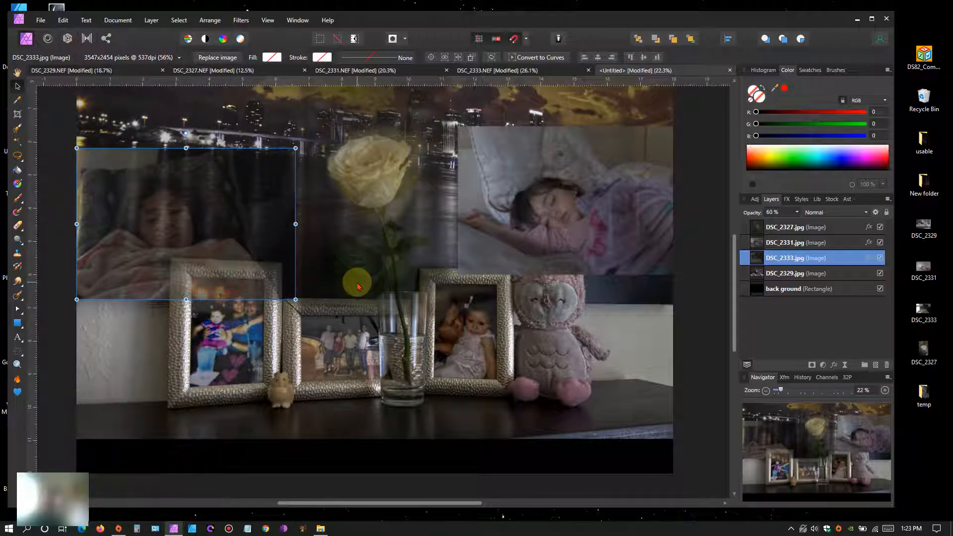
Step: Move the DSC_2331 image down to the skyline's lower edge and set its opacity to 64%
click(751, 273)
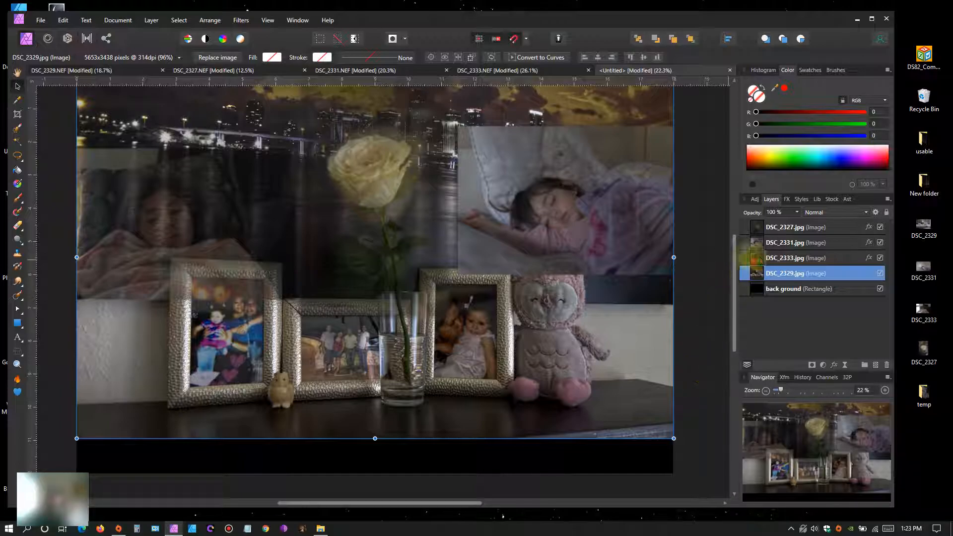
click(759, 242)
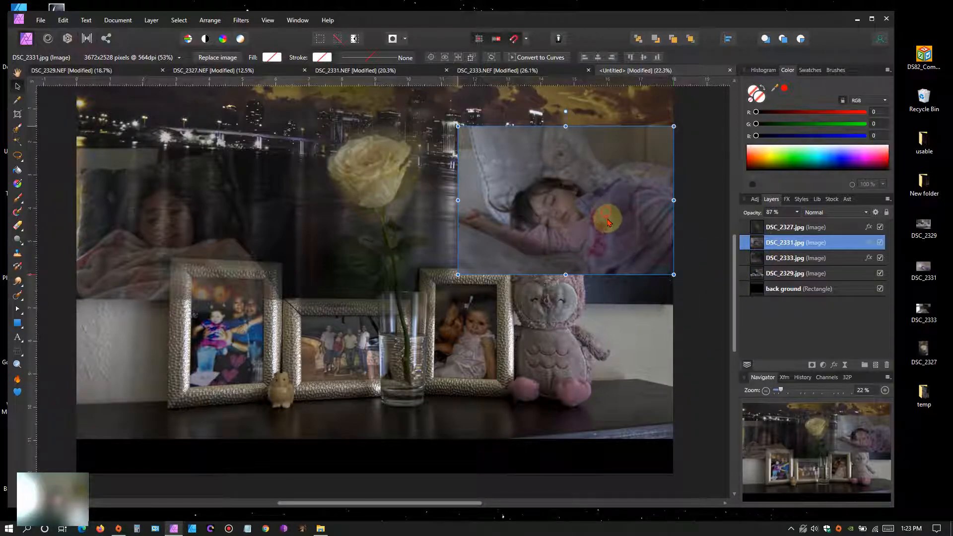
drag(608, 219, 611, 246)
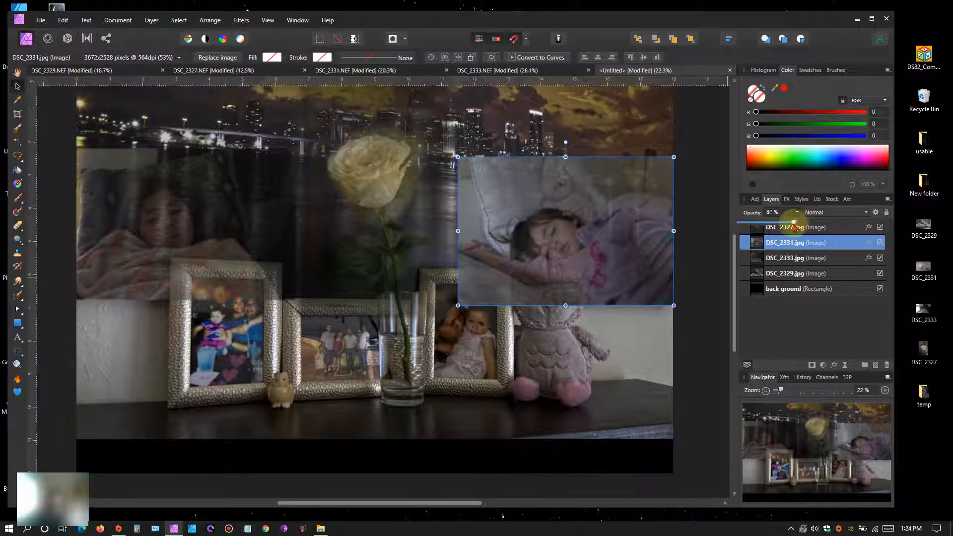
mouse_move(794, 226)
mouse_down()
mouse_move(784, 225)
mouse_move(807, 232)
mouse_move(782, 238)
mouse_up()
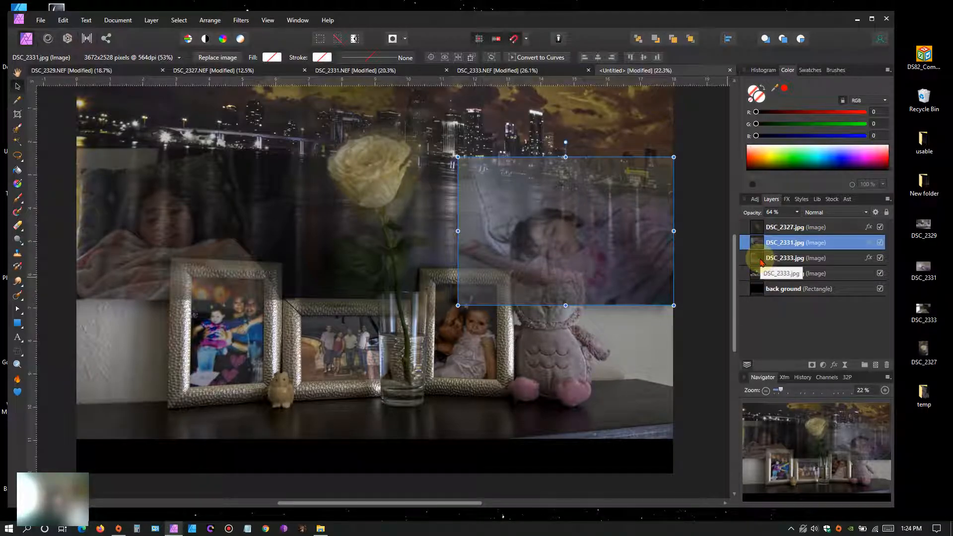
Step: Reduce the DSC_2329 image's opacity to 66% after trying 43%
click(758, 276)
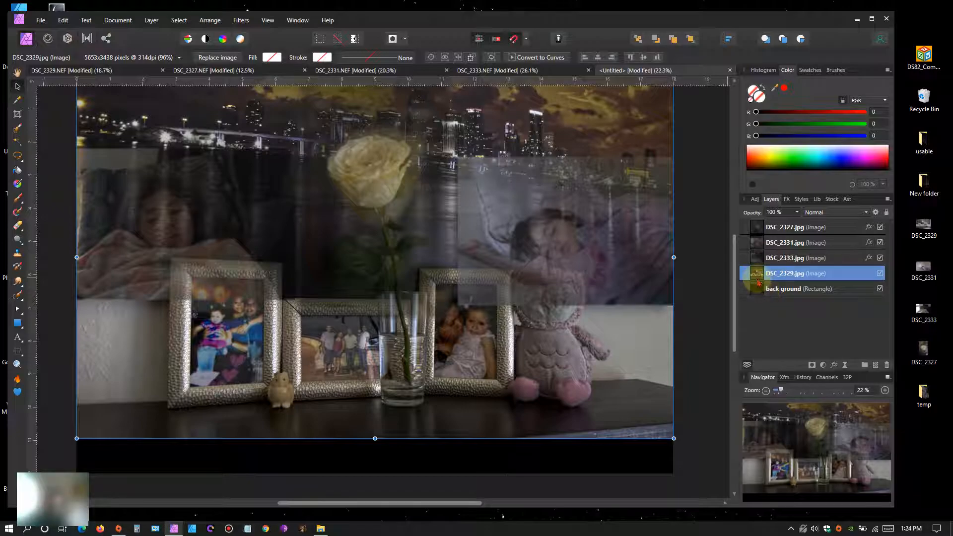
click(797, 212)
drag(792, 215, 759, 243)
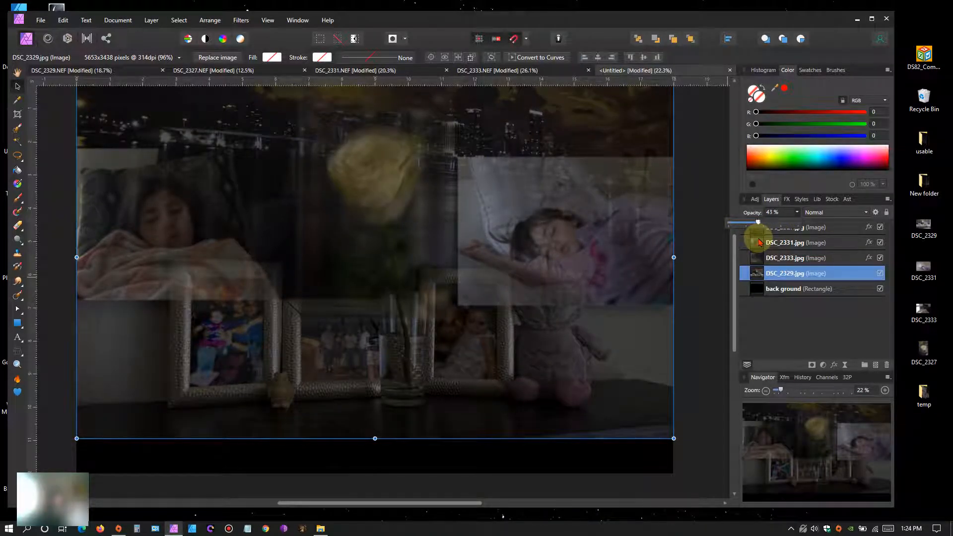
mouse_move(759, 243)
mouse_down()
mouse_move(762, 234)
mouse_move(783, 238)
mouse_move(770, 240)
mouse_up()
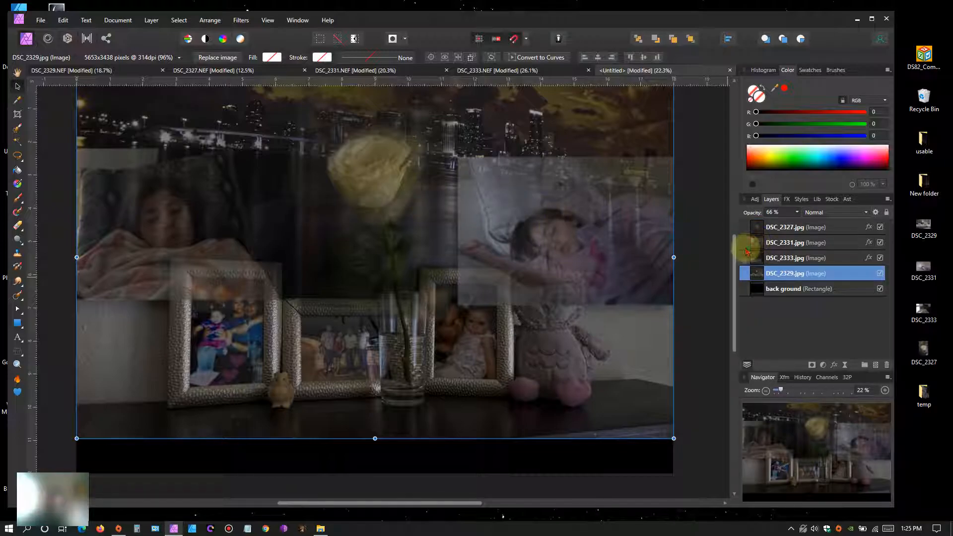
Step: Nudge the DSC_2333 image slightly up so its base lines up with the skyline's lower edge, and select the DSC_2329 layer
click(756, 245)
click(198, 207)
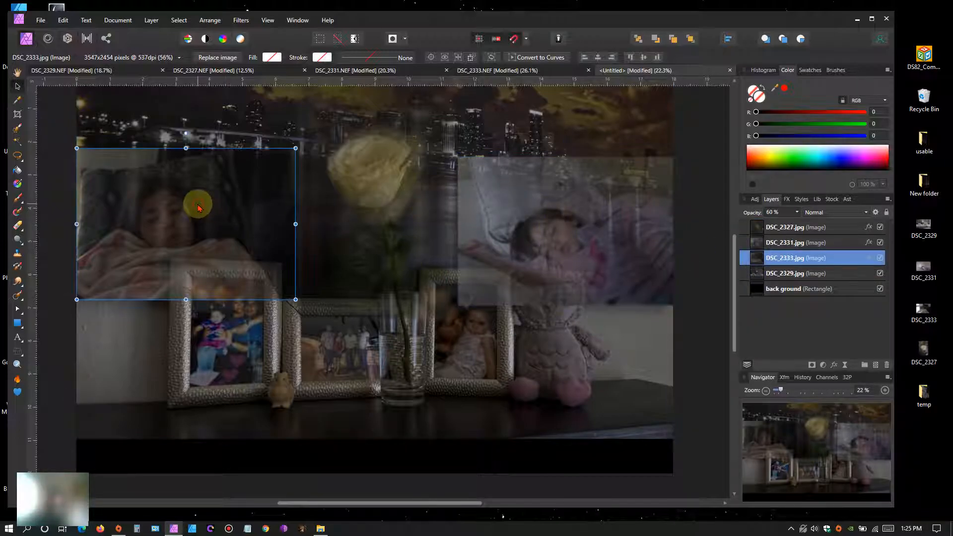
drag(198, 207, 198, 207)
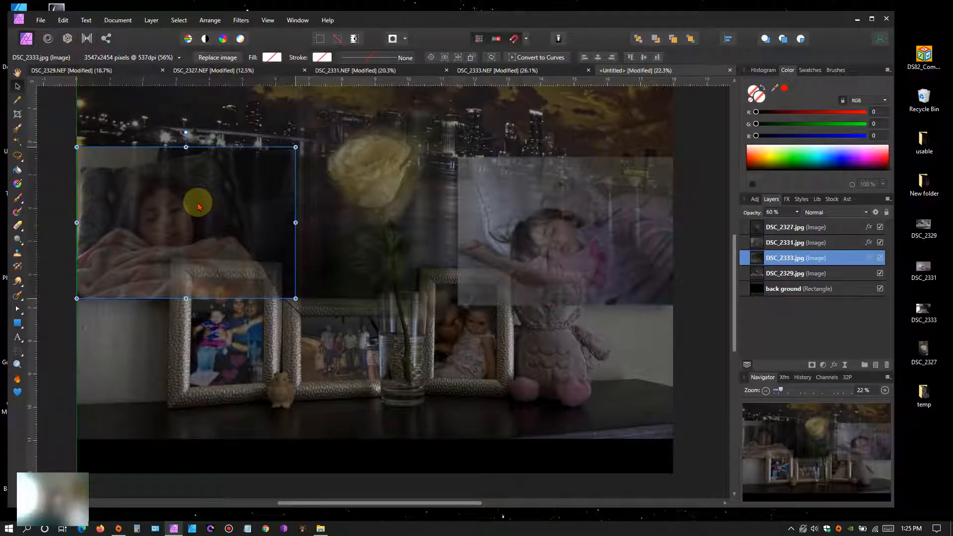
click(756, 276)
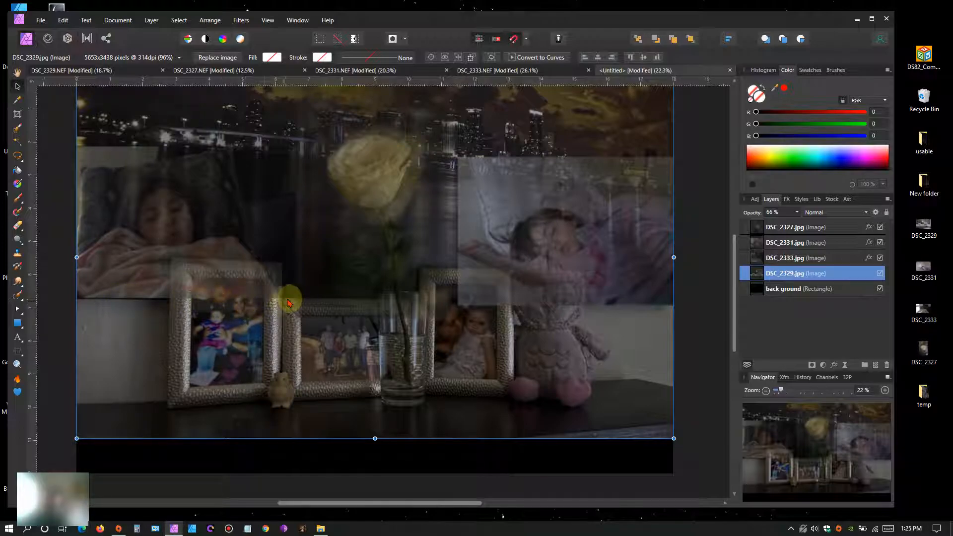
click(755, 258)
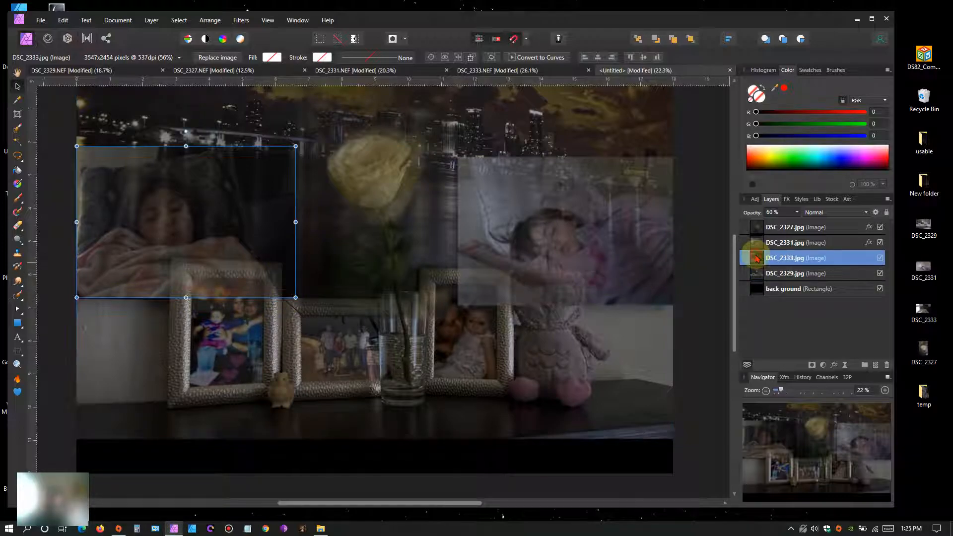
drag(156, 227, 155, 225)
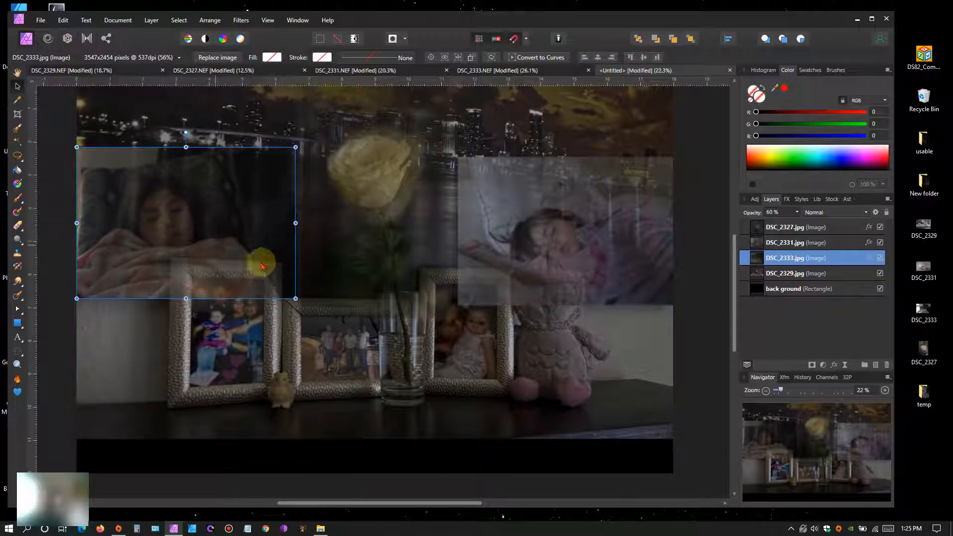
click(759, 274)
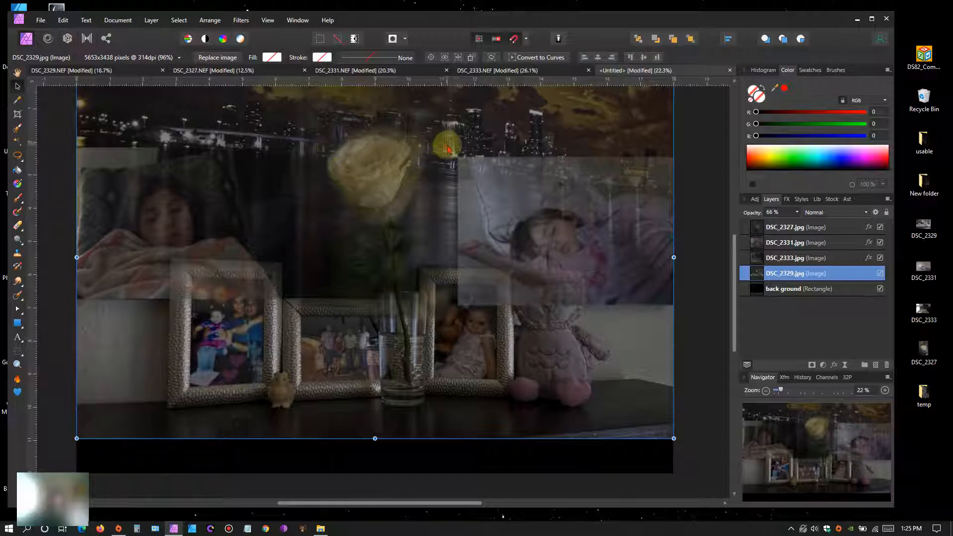
scroll(737, 271, up, 2)
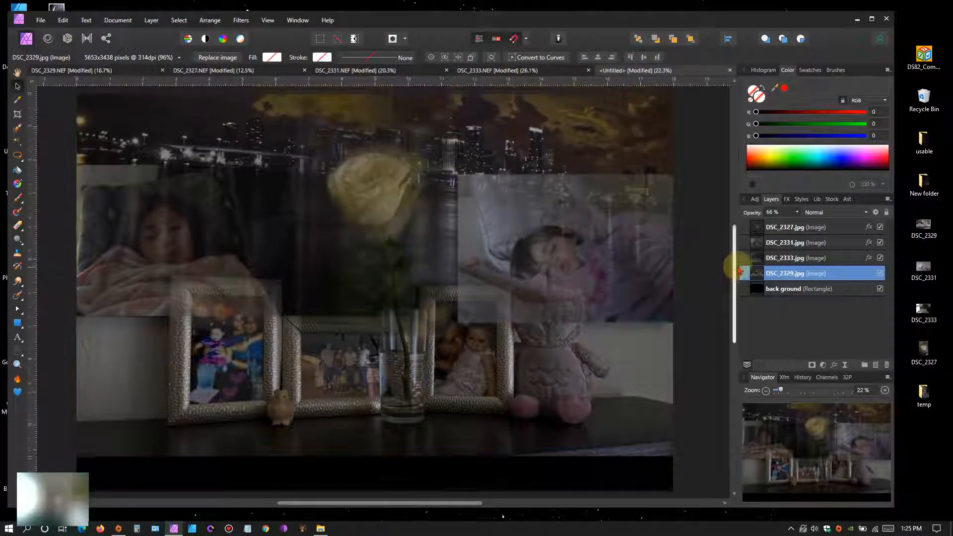
Step: Shorten the black background rectangle from below so its lower edge meets the bottom of the DSC_2329 photo
scroll(739, 271, up, 1)
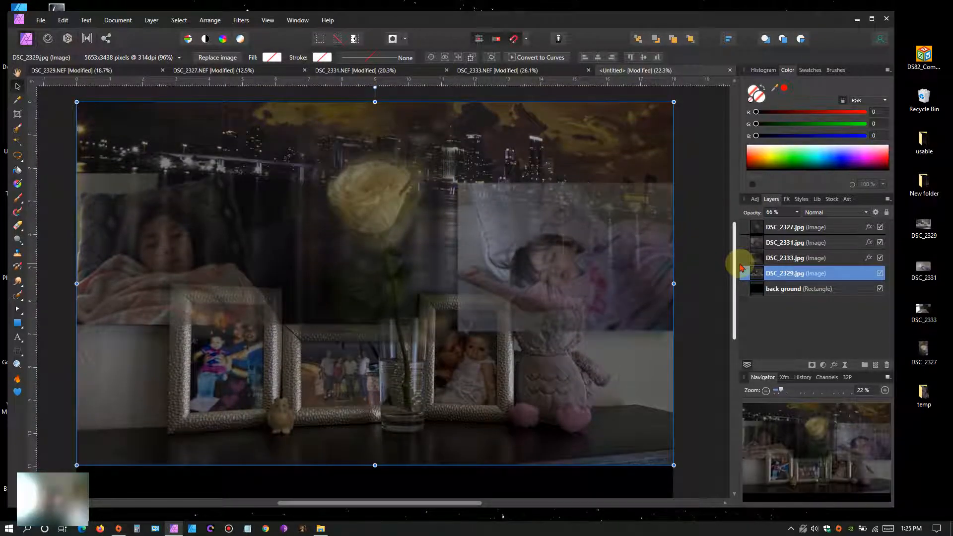
scroll(741, 267, down, 1)
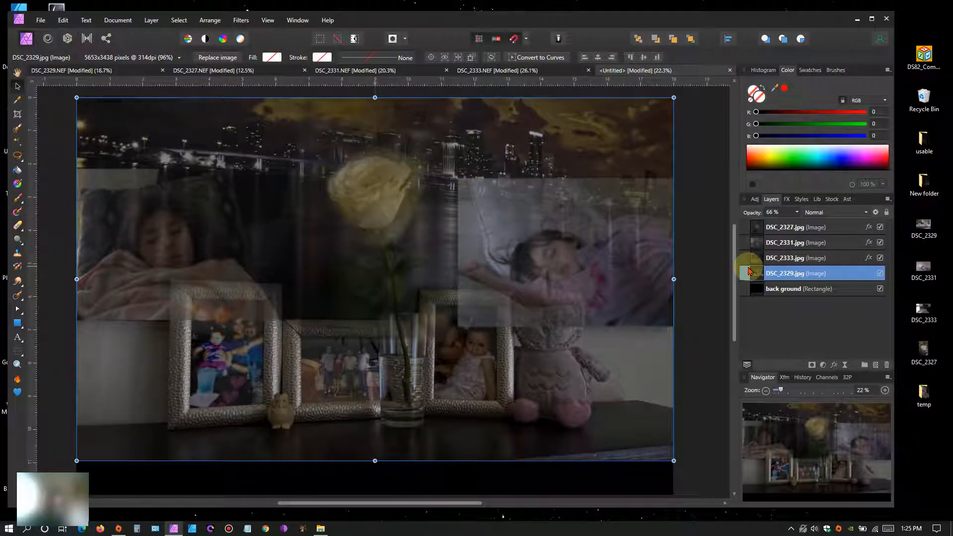
click(759, 289)
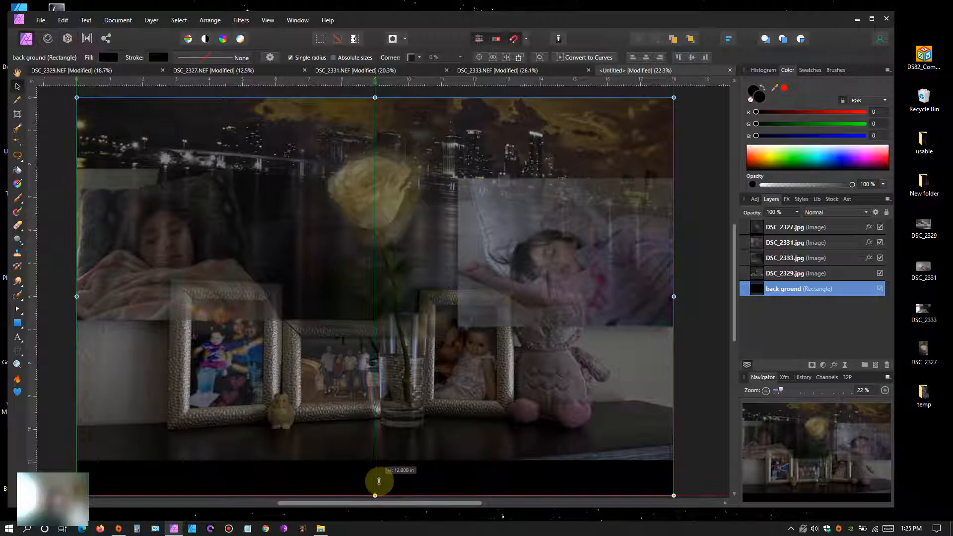
drag(733, 309, 736, 338)
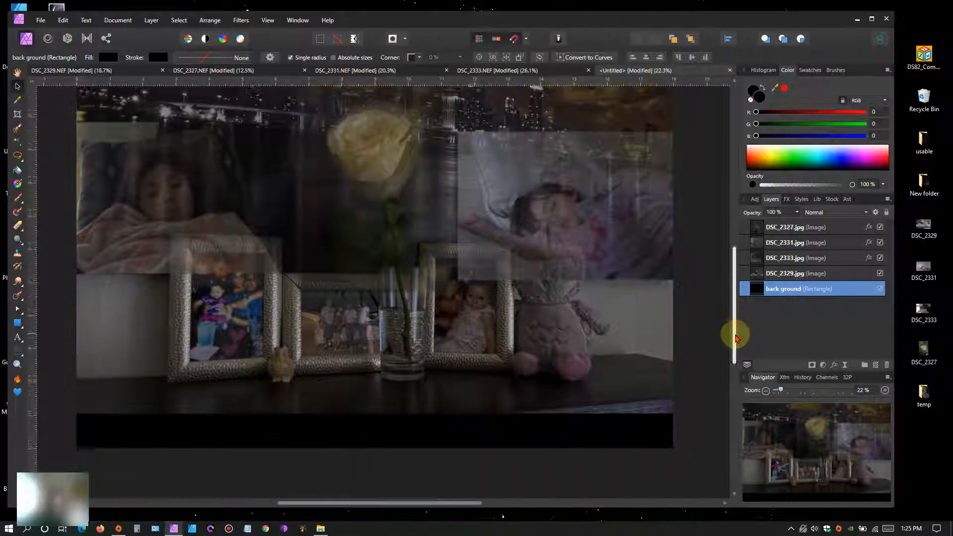
drag(375, 444, 375, 408)
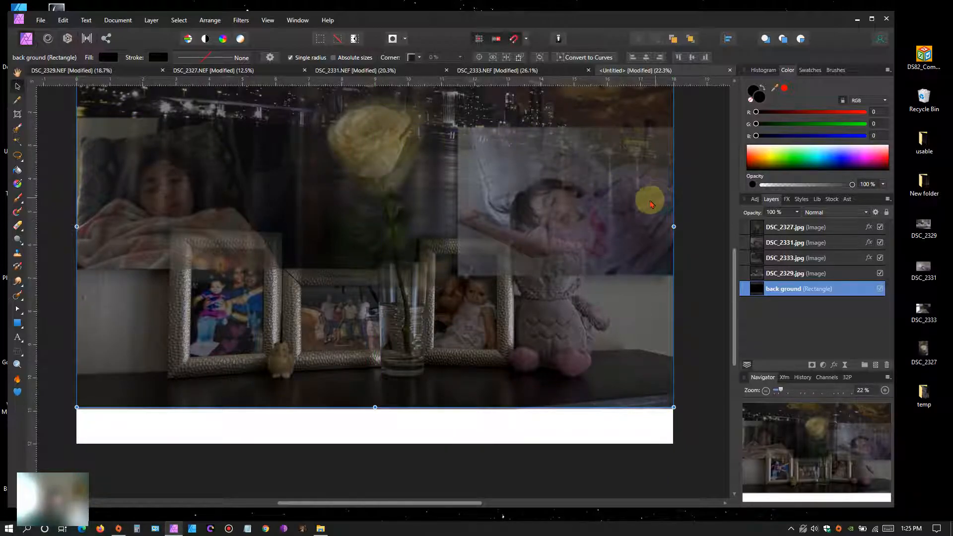
Step: Crop the empty strip below the photo off the canvas, making the document 18 x 10.877 in
scroll(731, 266, up, 2)
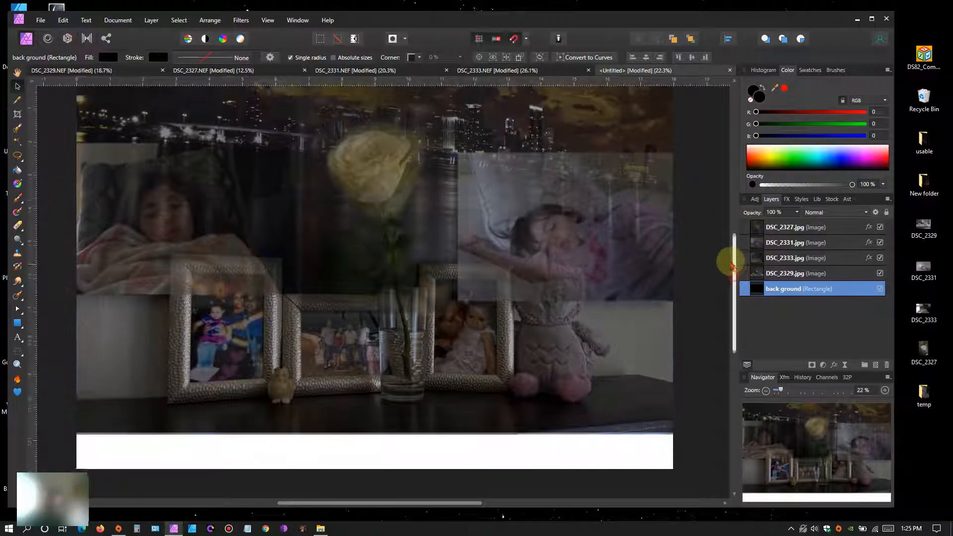
mouse_move(731, 263)
mouse_down()
mouse_move(728, 240)
mouse_move(726, 253)
mouse_up()
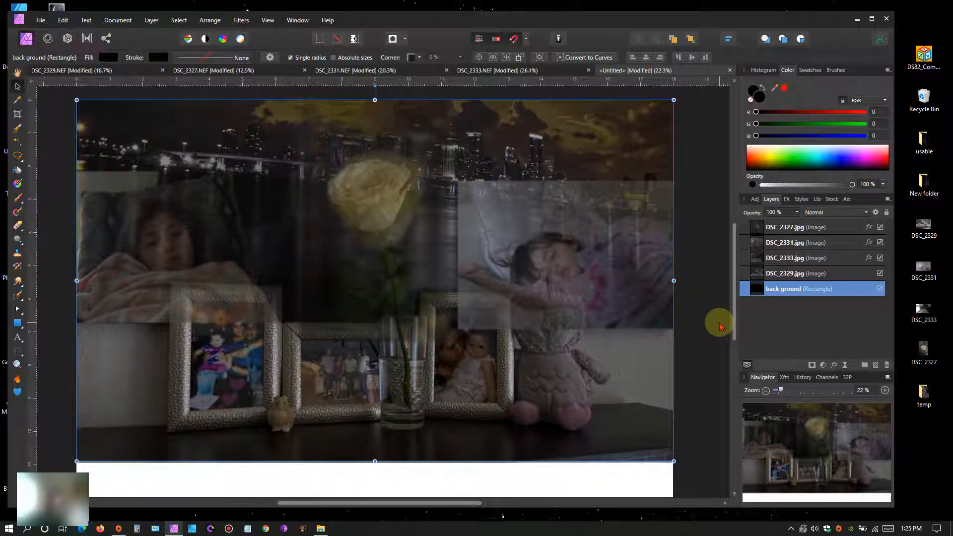
click(18, 114)
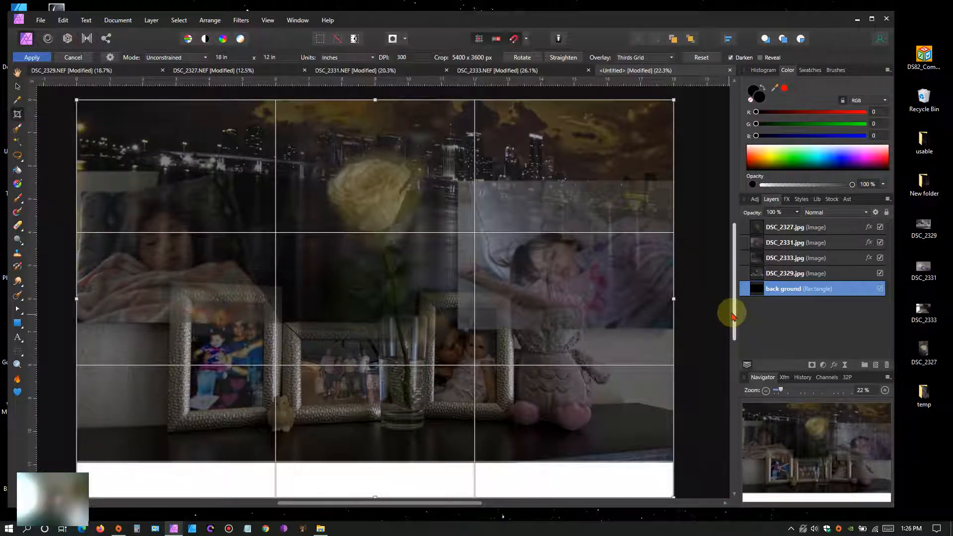
scroll(734, 311, down, 1)
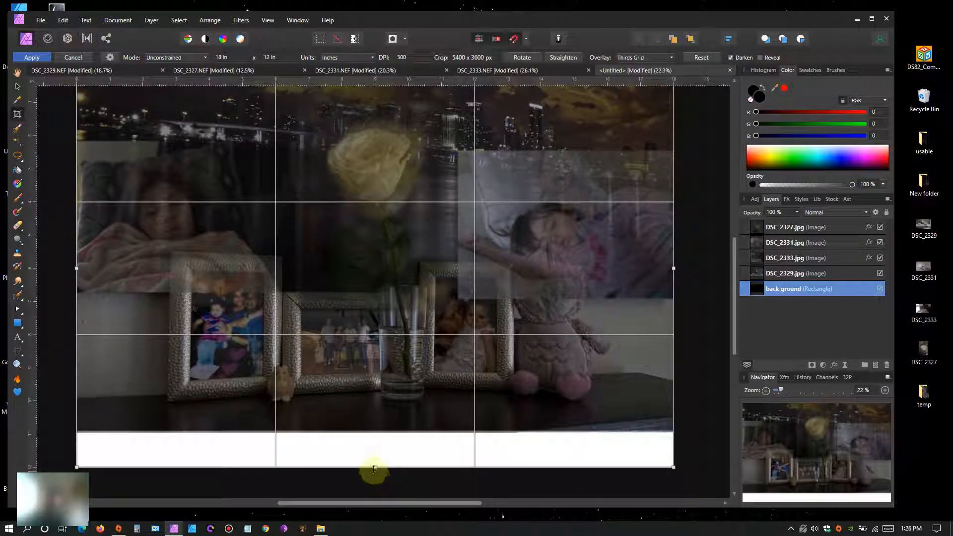
drag(376, 466, 379, 432)
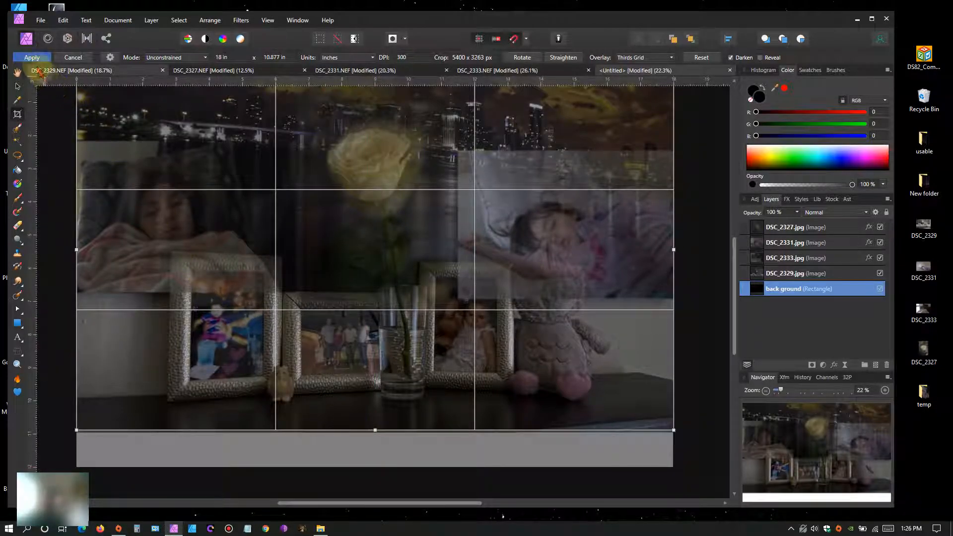
click(31, 57)
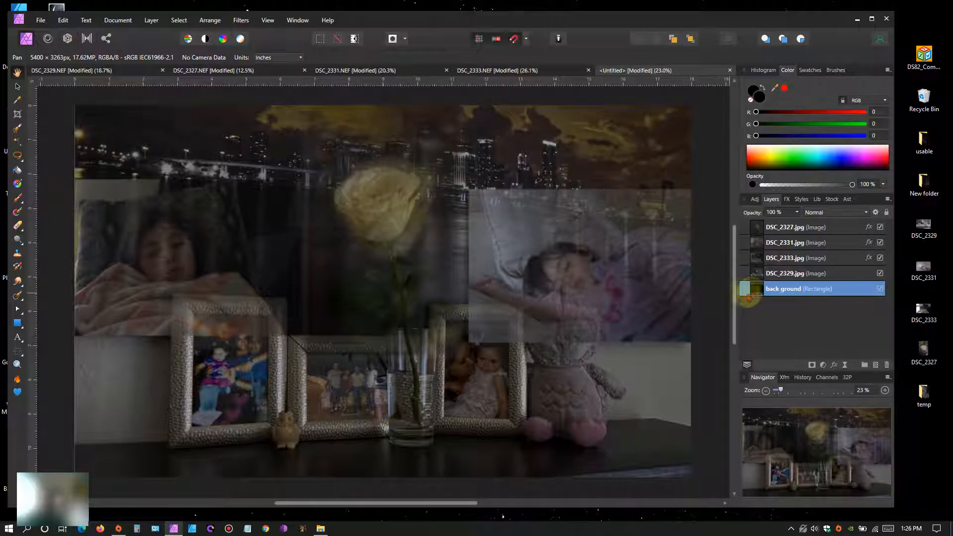
Step: Add a Vibrance adjustment above the DSC_2329 layer with vibrance 90% and saturation 52%
click(759, 276)
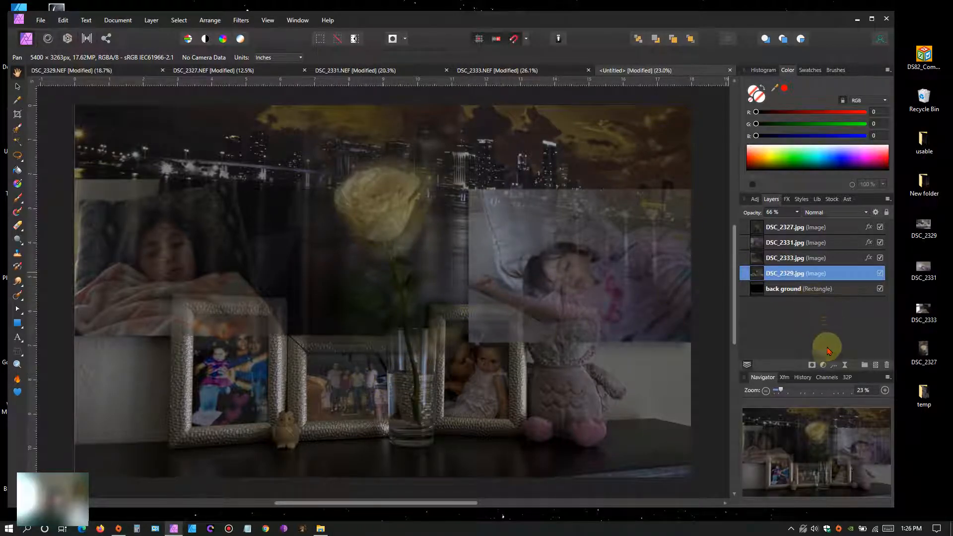
click(823, 366)
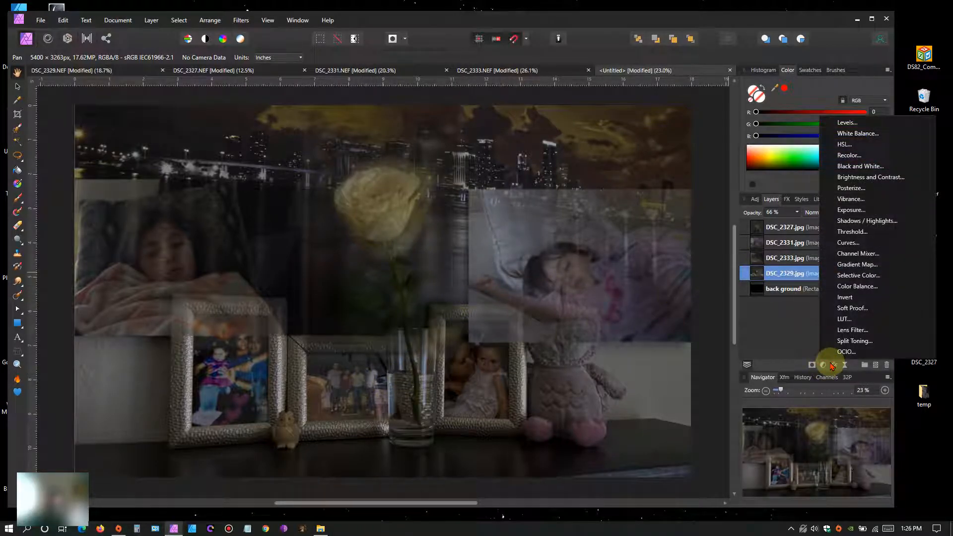
click(877, 201)
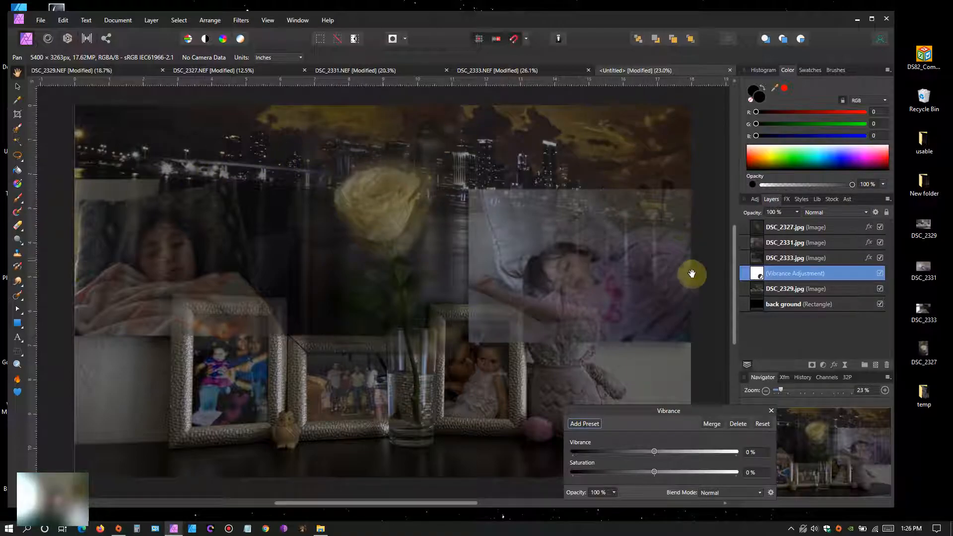
drag(657, 453, 753, 453)
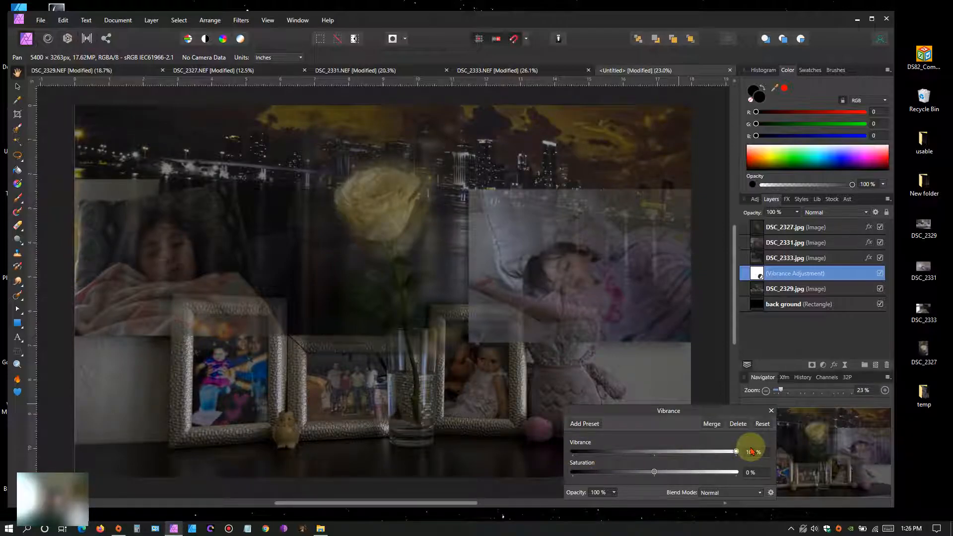
drag(736, 452, 734, 456)
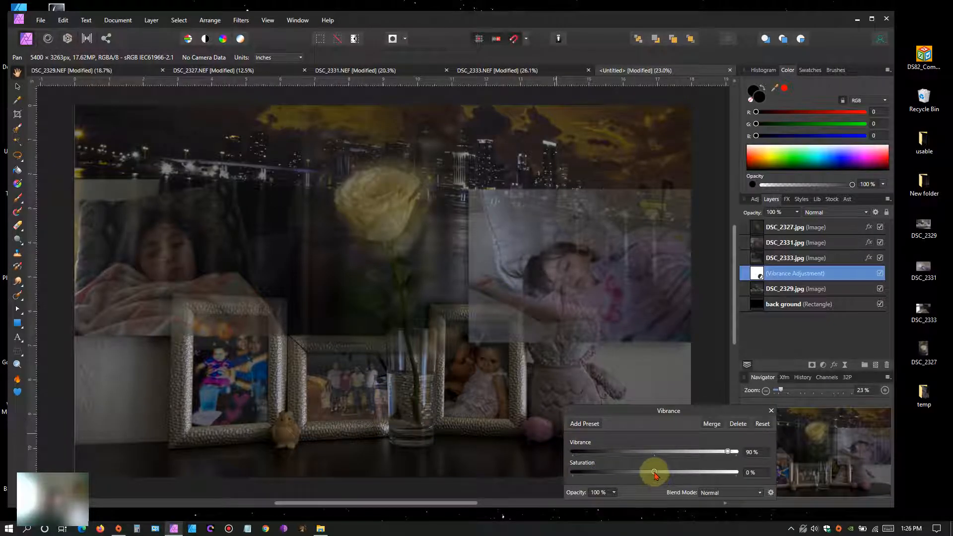
drag(654, 473, 697, 479)
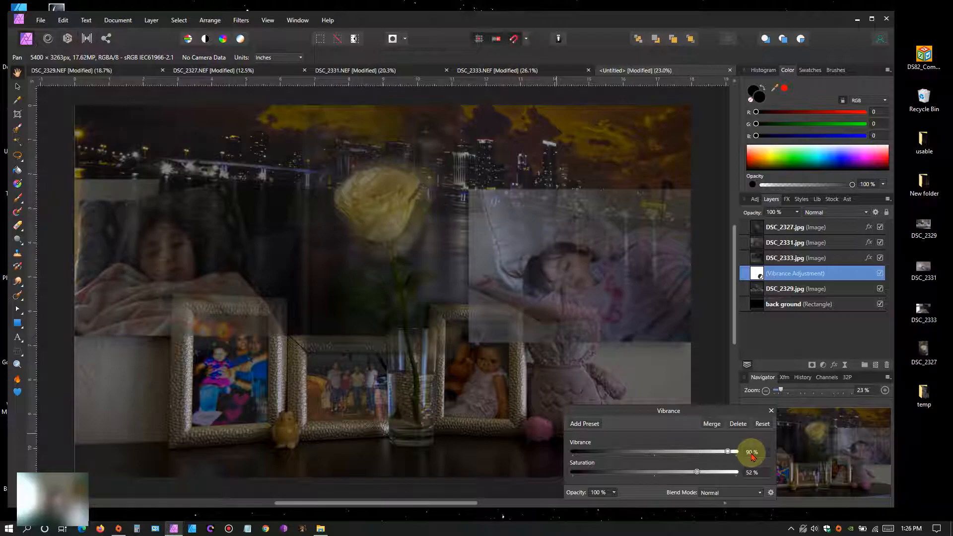
click(771, 411)
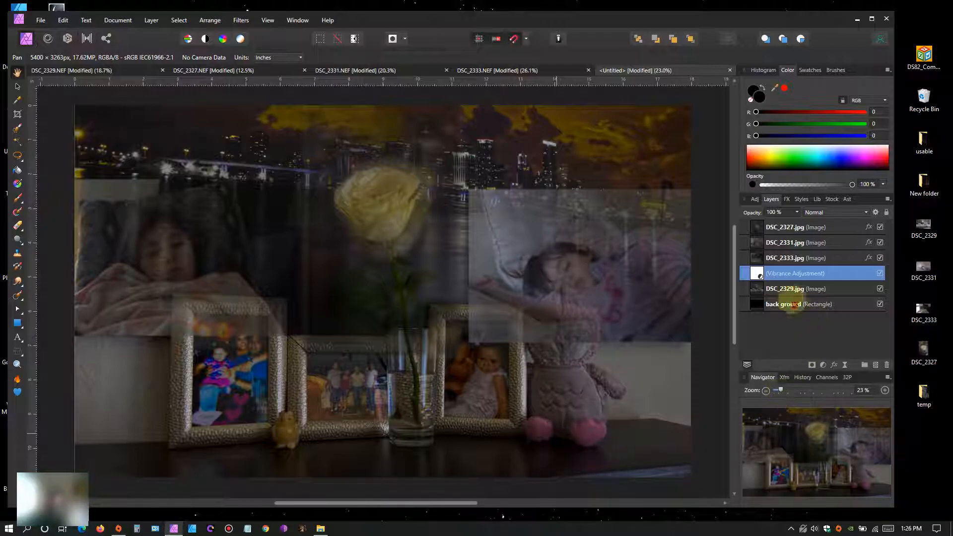
Step: Flatten the whole composite into a single pixel layer
click(759, 288)
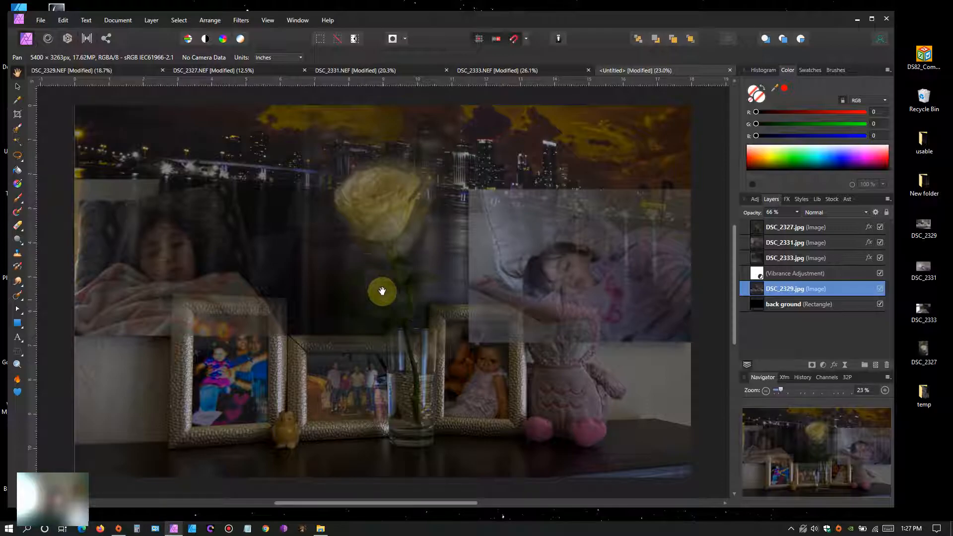
scroll(389, 251, up, 4)
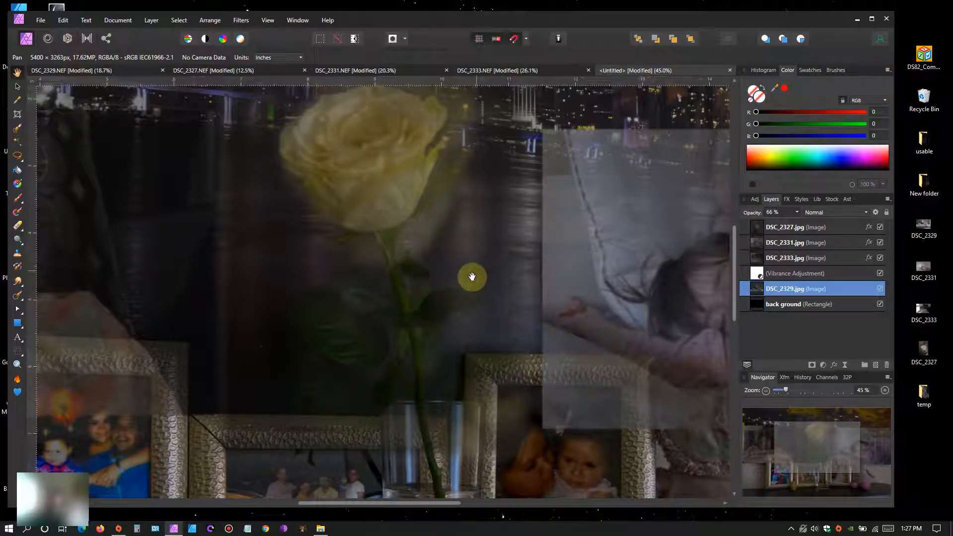
scroll(404, 282, down, 3)
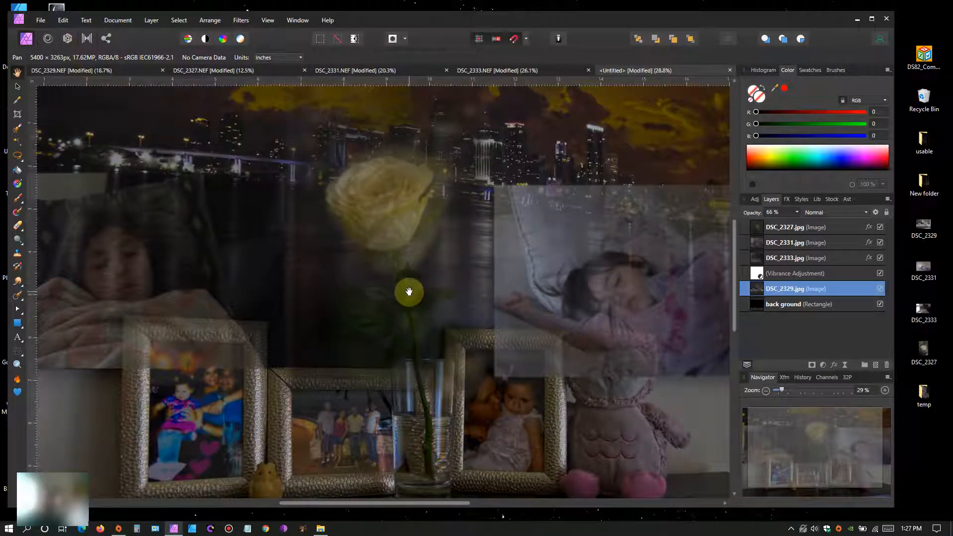
scroll(409, 291, down, 1)
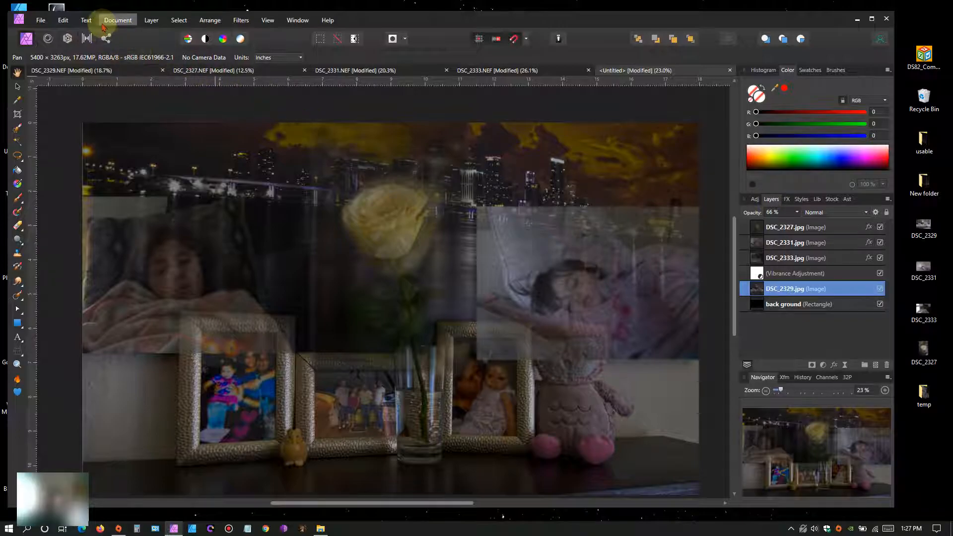
click(102, 23)
click(232, 256)
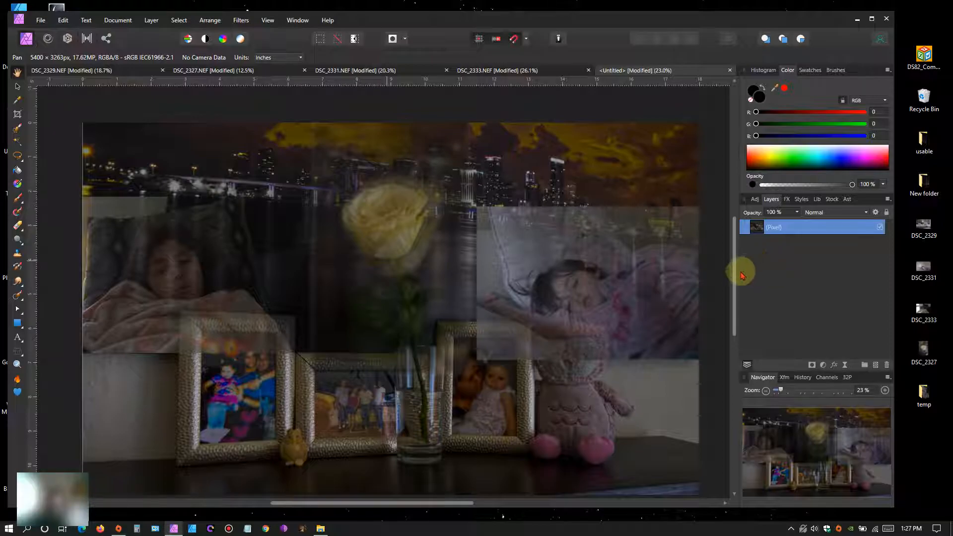
Step: Activate the Artistic Text tool and set its font to Segoe Script
drag(734, 273, 733, 288)
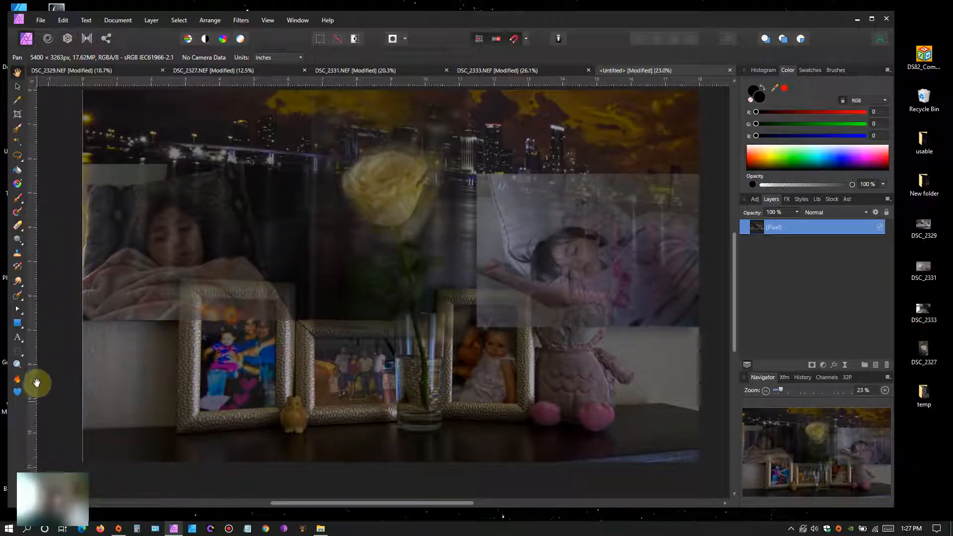
click(17, 338)
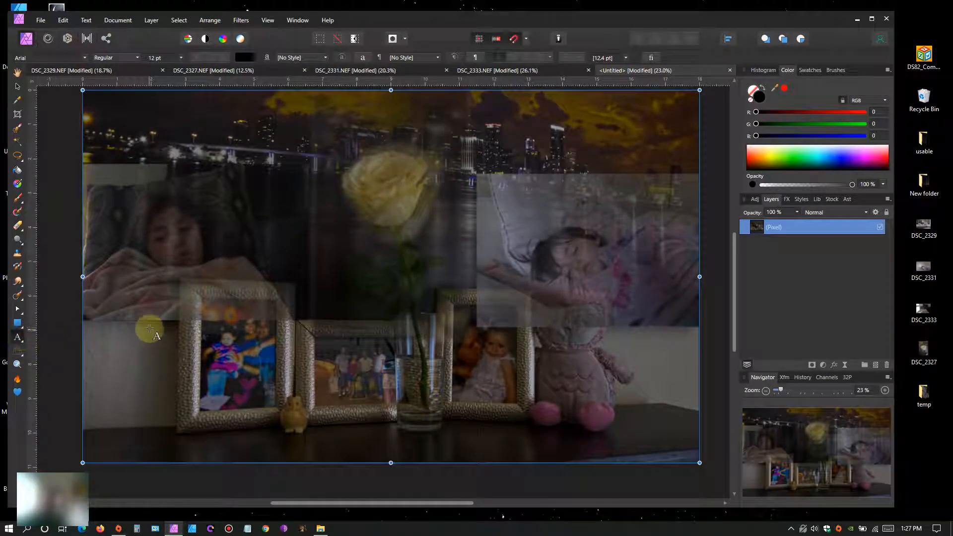
click(137, 59)
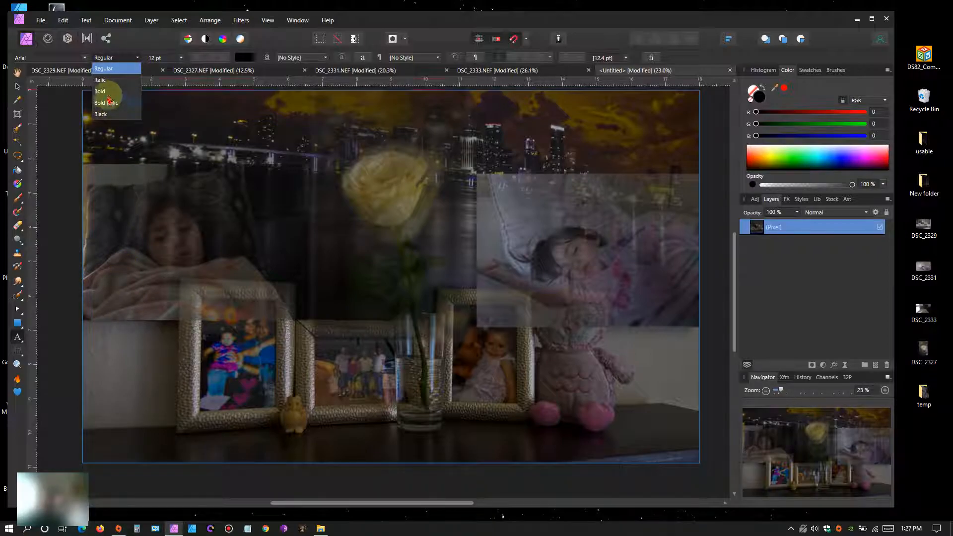
click(112, 82)
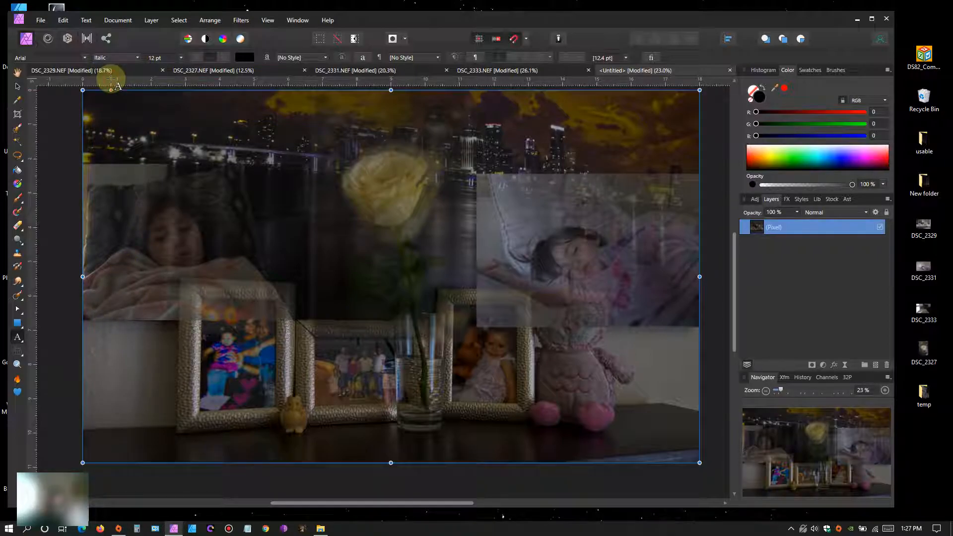
click(86, 59)
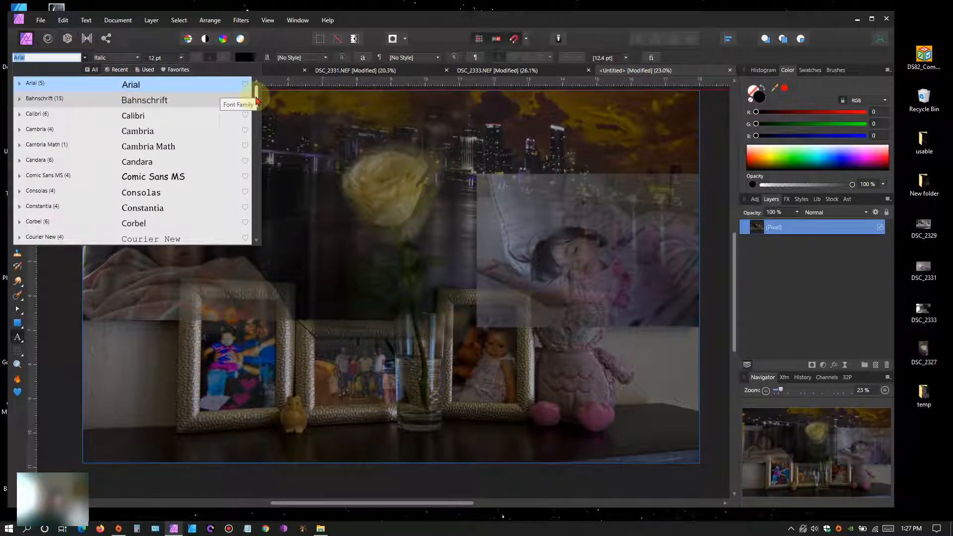
drag(256, 102, 272, 200)
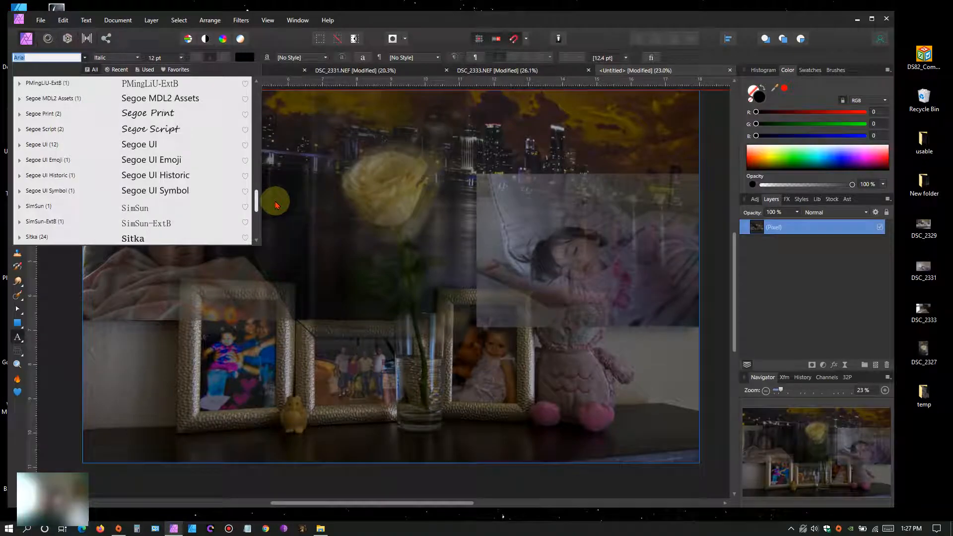
click(155, 130)
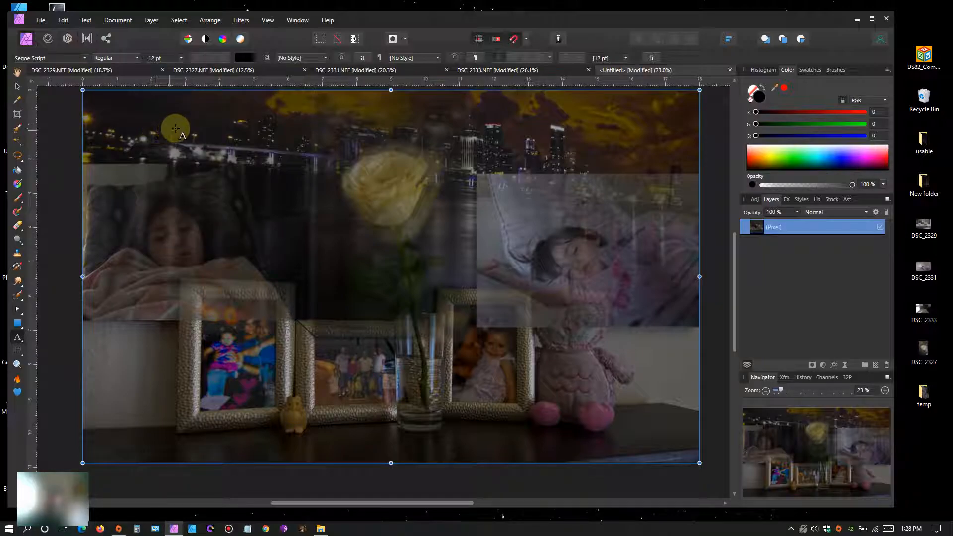
Step: Set the text colour to a bright red with RGB values 65535, 7249 and 5617
click(245, 58)
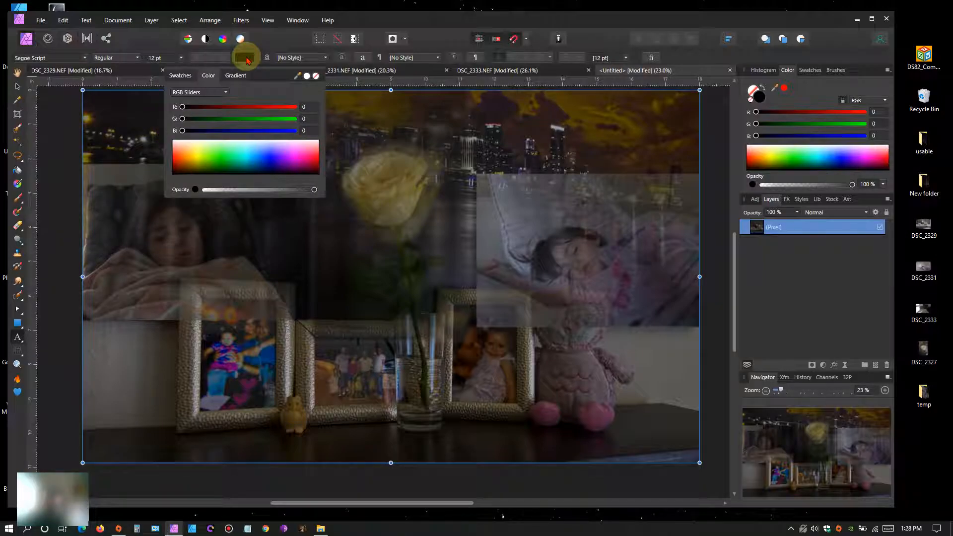
click(177, 159)
mouse_move(208, 119)
mouse_down()
mouse_move(166, 122)
mouse_move(203, 127)
mouse_up()
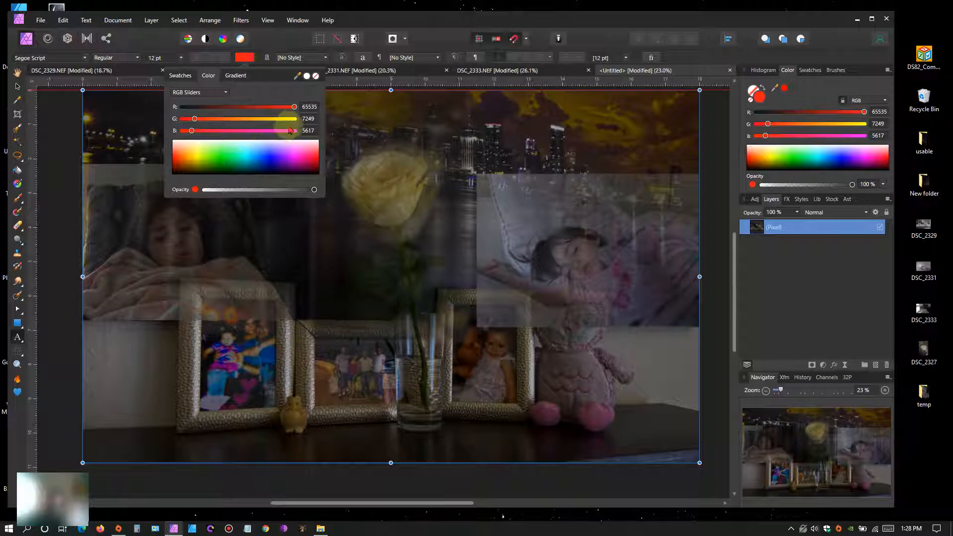
Step: Add the greeting "Happy Mom's day" as 83.8 pt artistic text across the picture frames, starting on the wall beside the leftmost frame
click(114, 337)
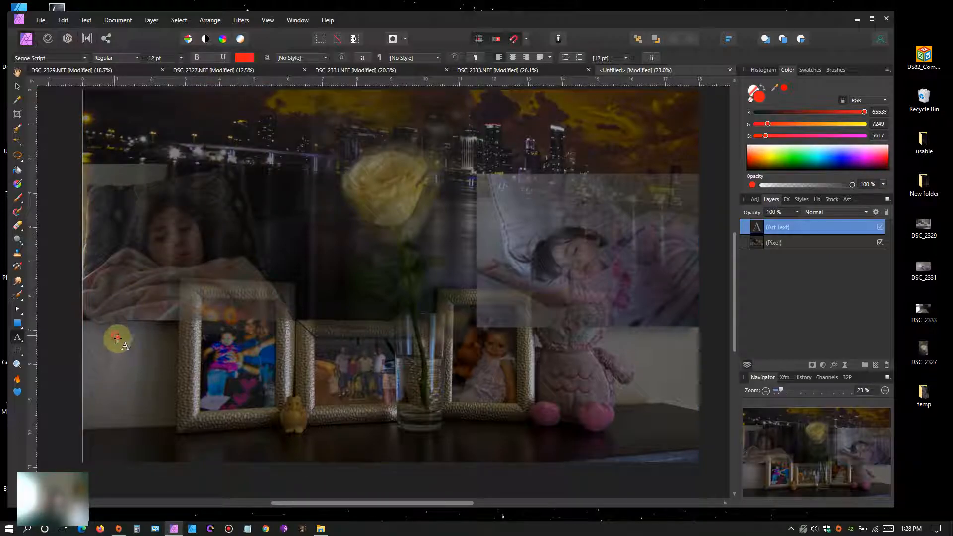
drag(116, 338, 151, 364)
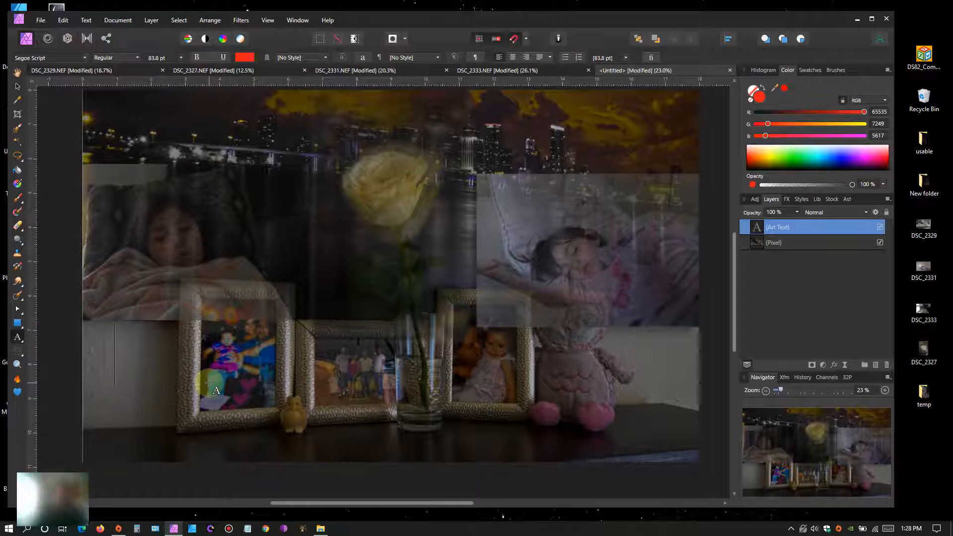
text(Hapy)
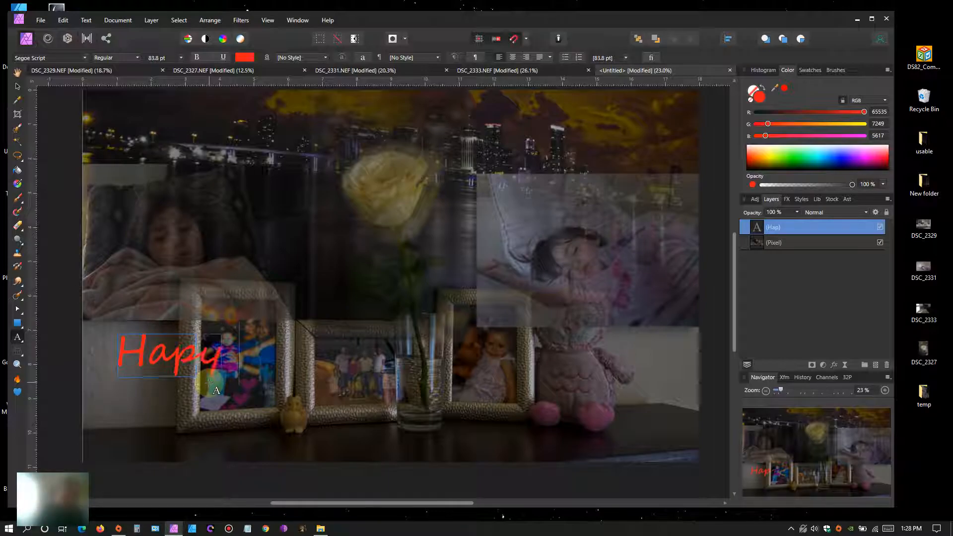
text( Mom's day)
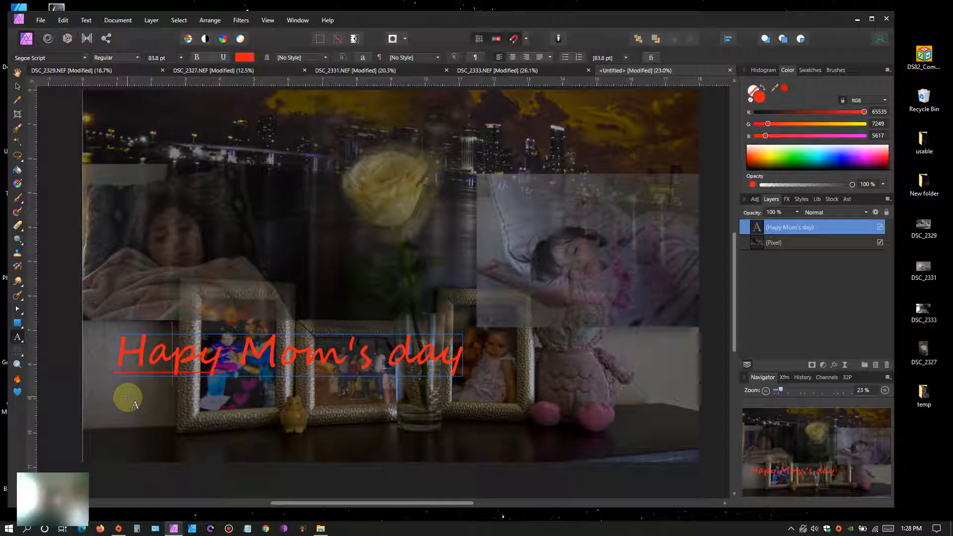
text(p)
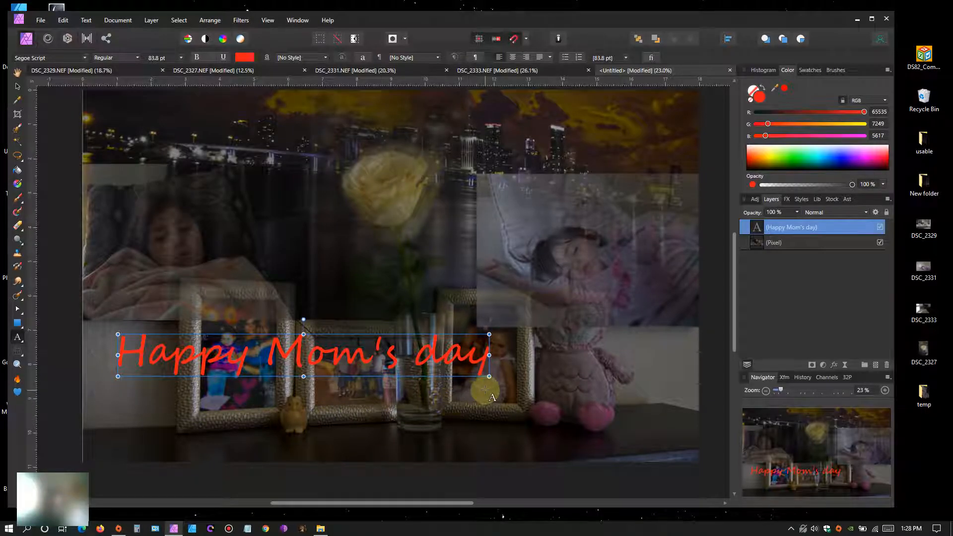
Step: Stretch the greeting text taller, tilt it diagonally upward to the right and scale it down to about 84.2 pt
drag(489, 377, 474, 395)
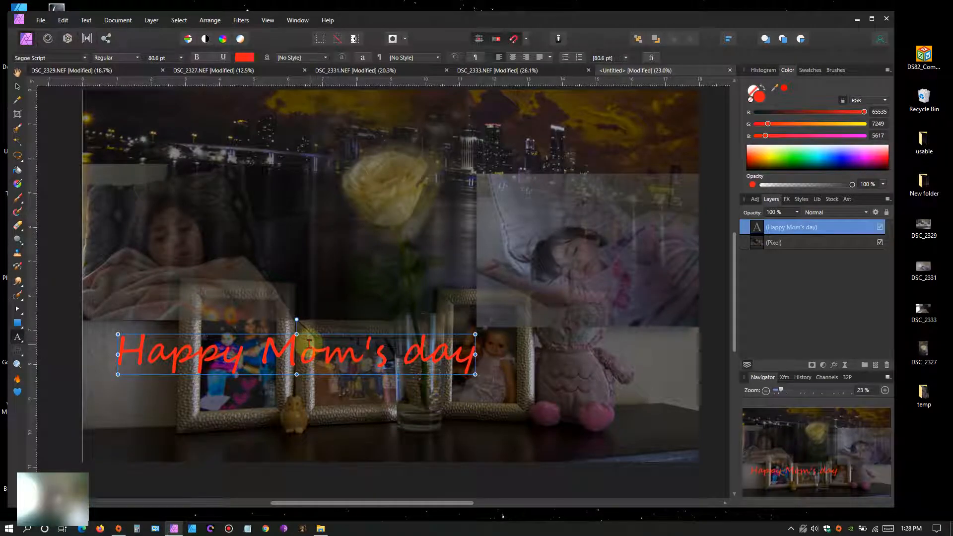
drag(296, 333, 296, 257)
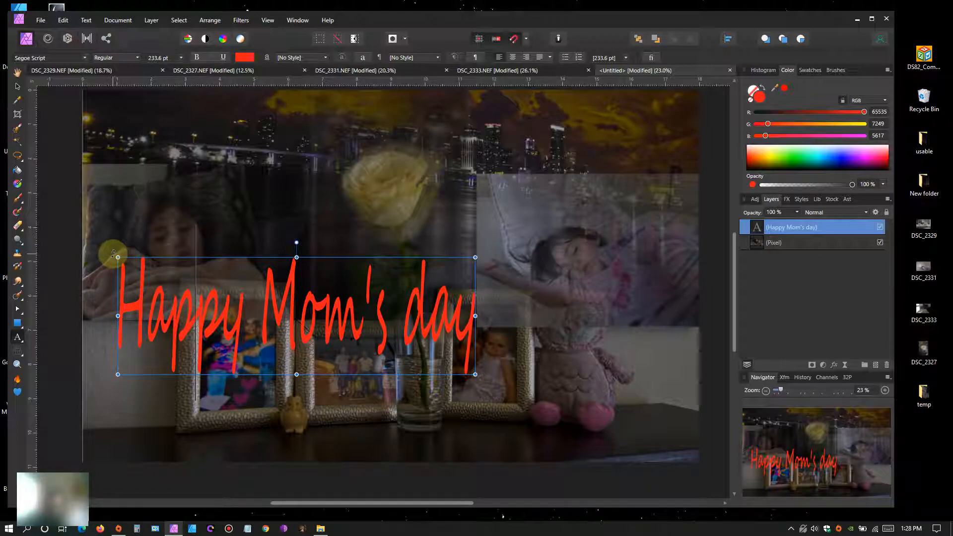
drag(113, 252, 113, 354)
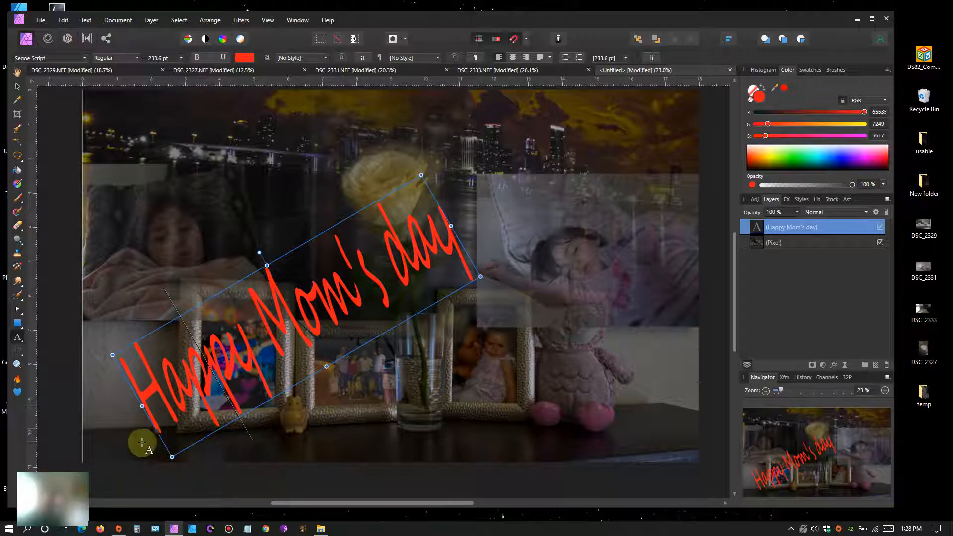
drag(172, 457, 357, 297)
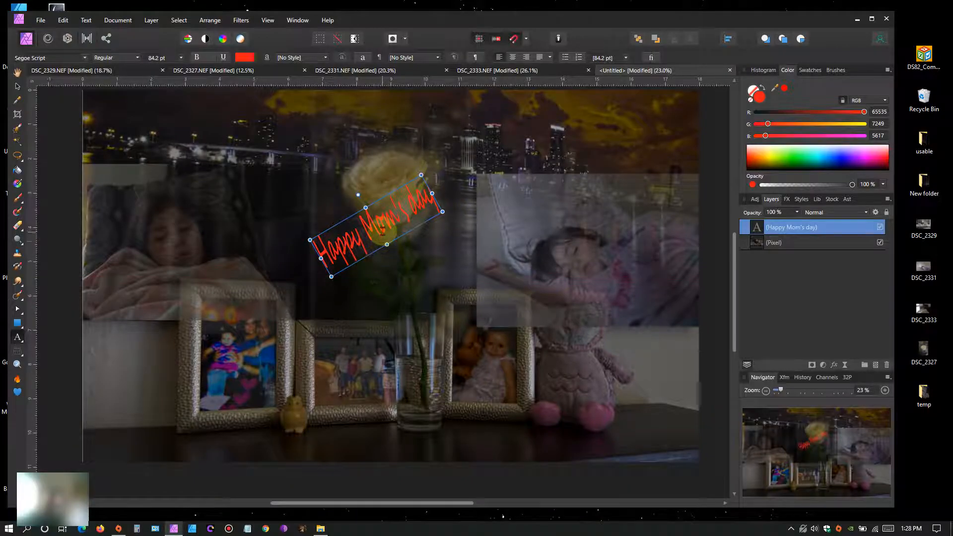
Step: Move the tilted greeting onto the left edge of the leftmost picture frame and shrink it to about 70.8 pt
click(18, 87)
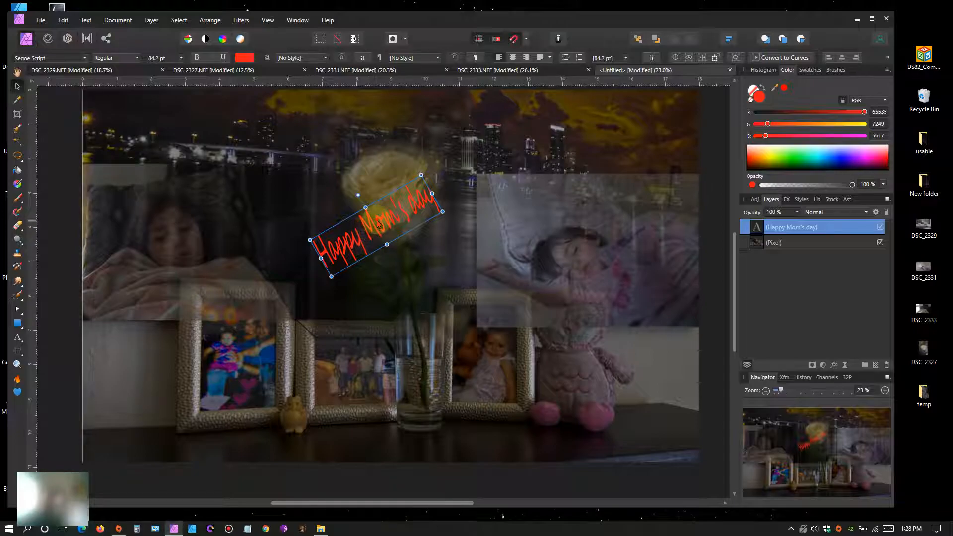
drag(378, 224, 229, 379)
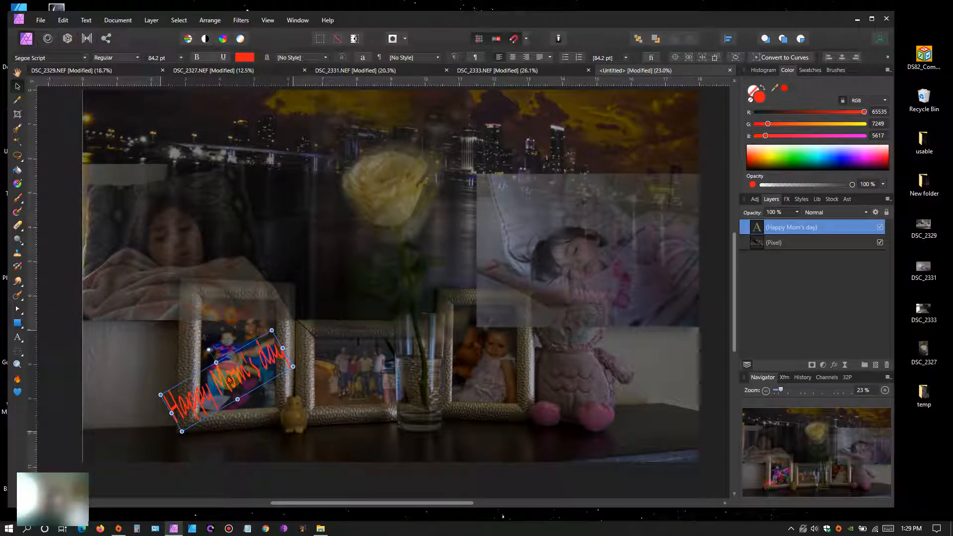
drag(182, 430, 203, 421)
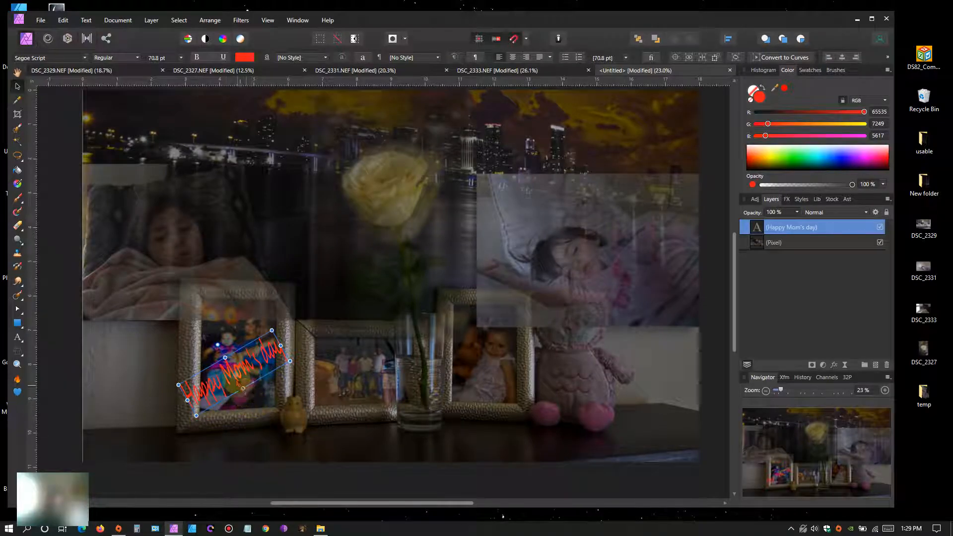
drag(237, 375, 194, 382)
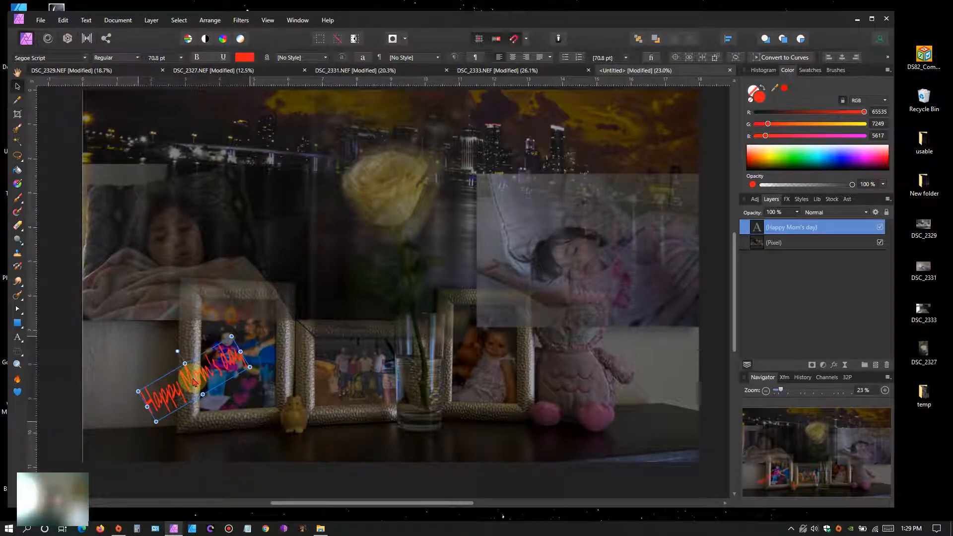
Step: Draw a large heart over the leftmost frame, fill it yellow (RGB 65535, 54829, 7562) and set its layer opacity to 50%
click(19, 392)
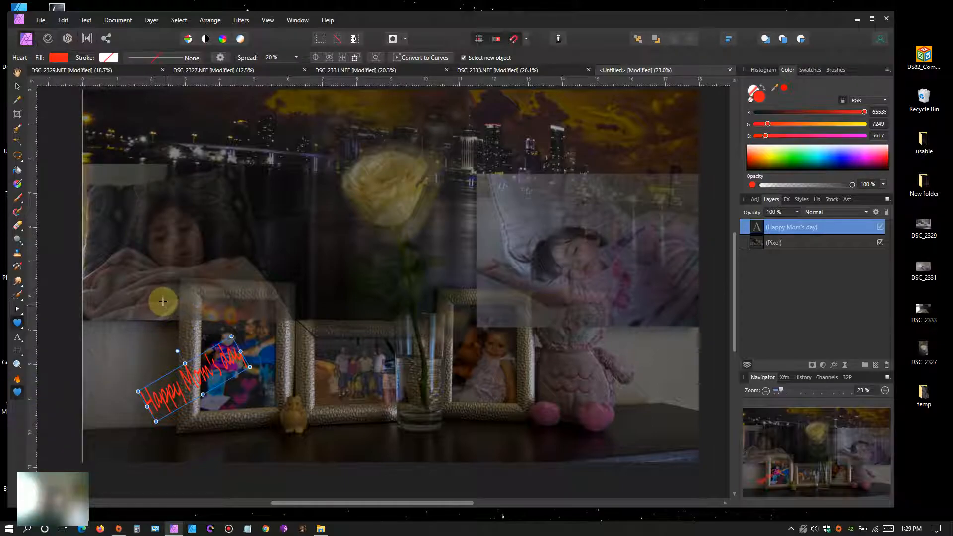
drag(171, 309, 300, 433)
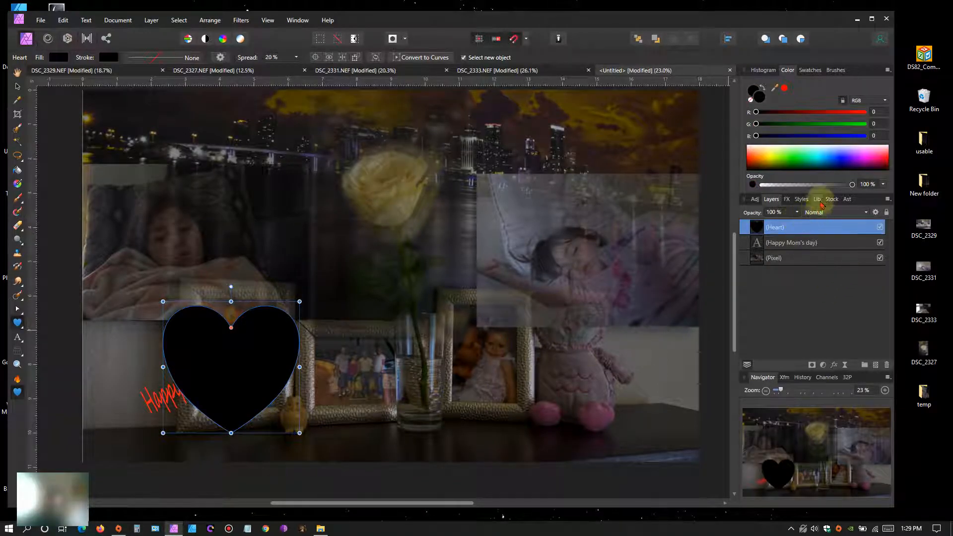
click(766, 164)
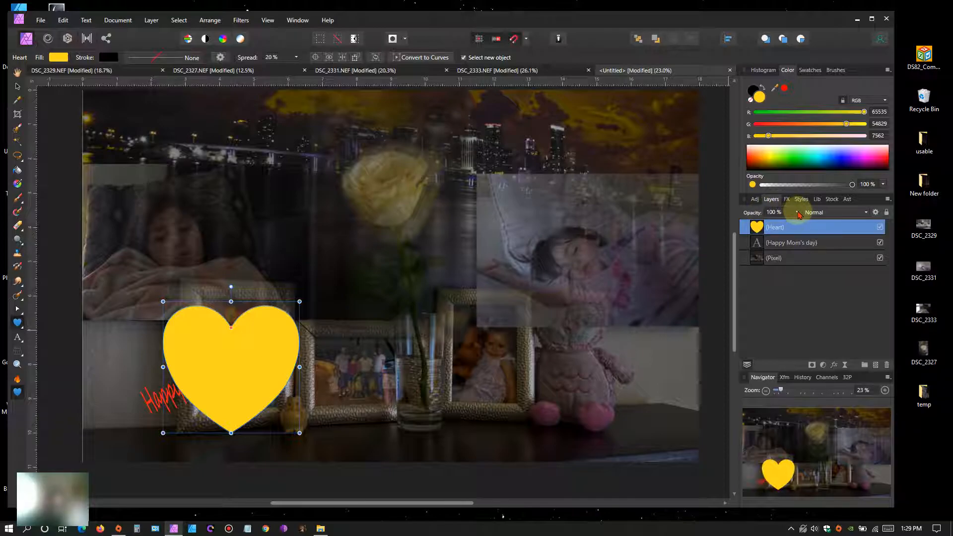
drag(798, 222, 763, 223)
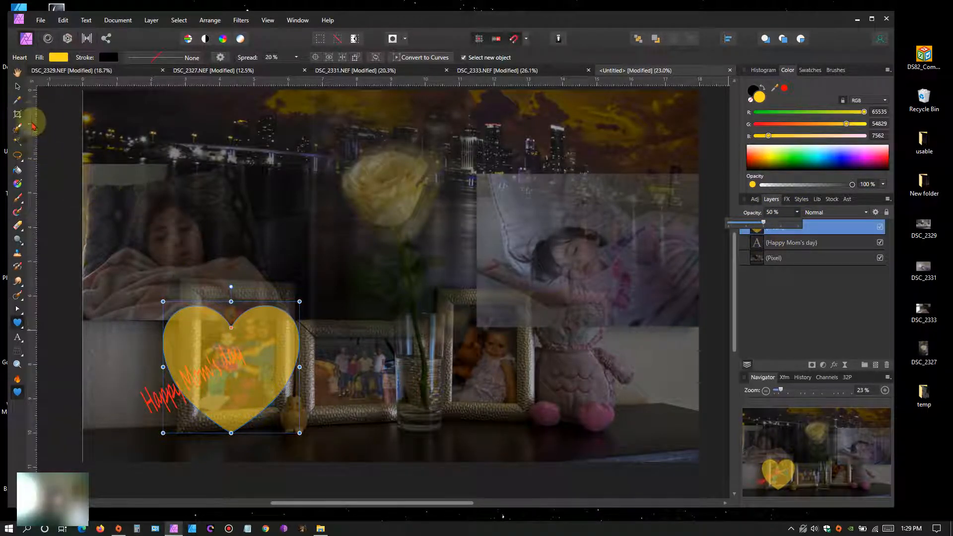
Step: Move the heart so it surrounds the greeting text and lower its layer opacity to 25%
click(17, 86)
drag(243, 361, 198, 373)
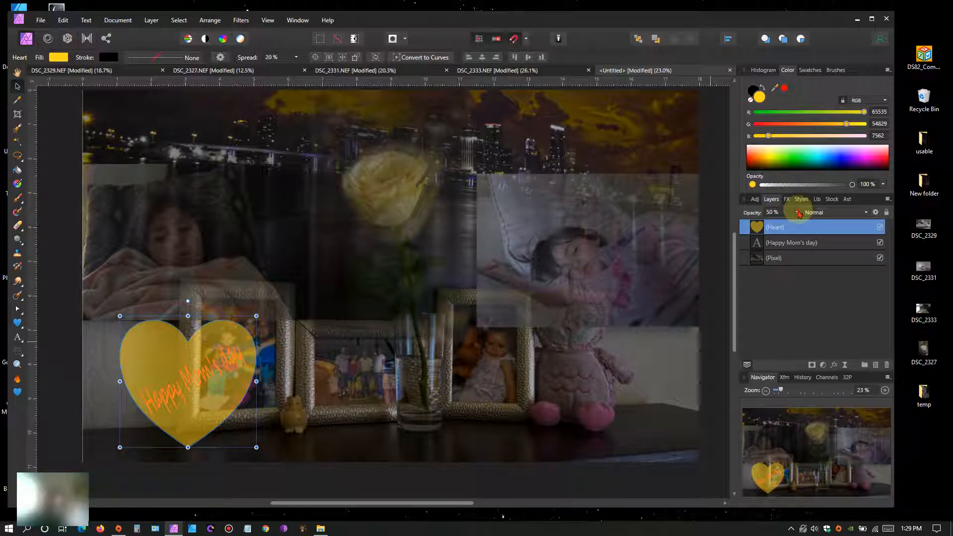
mouse_move(796, 225)
mouse_down()
mouse_move(772, 231)
mouse_move(781, 231)
mouse_up()
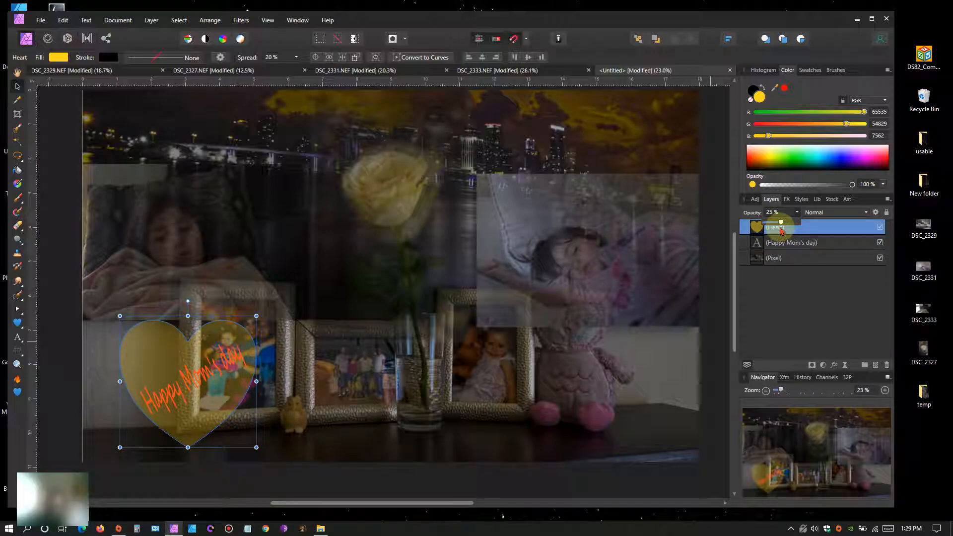
click(759, 258)
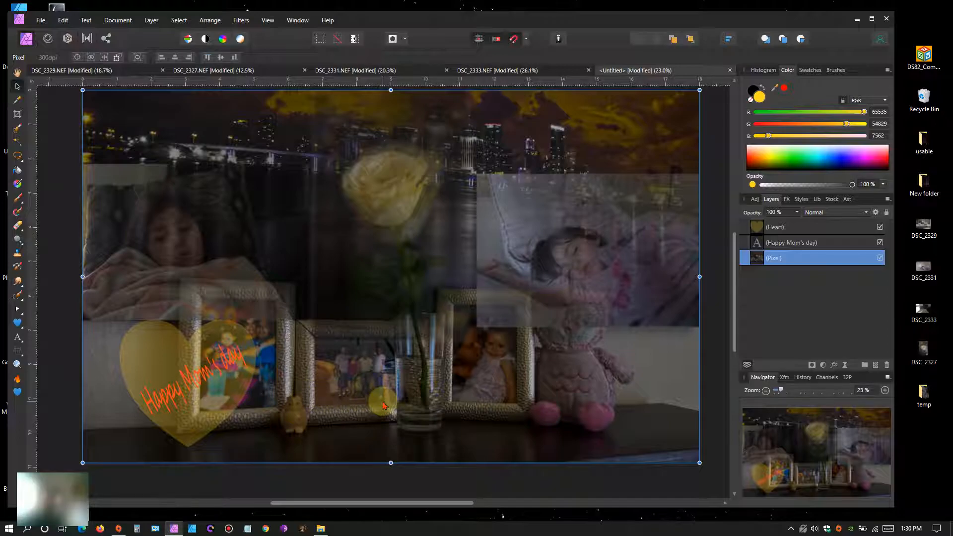
Step: Flatten the heart, greeting text and photo layers into a single pixel layer
scroll(275, 392, up, 3)
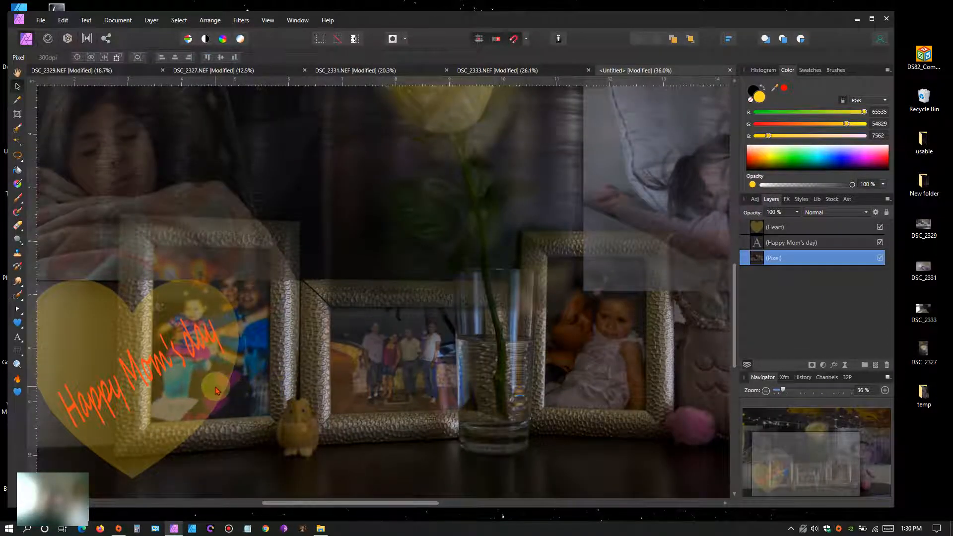
scroll(218, 391, down, 3)
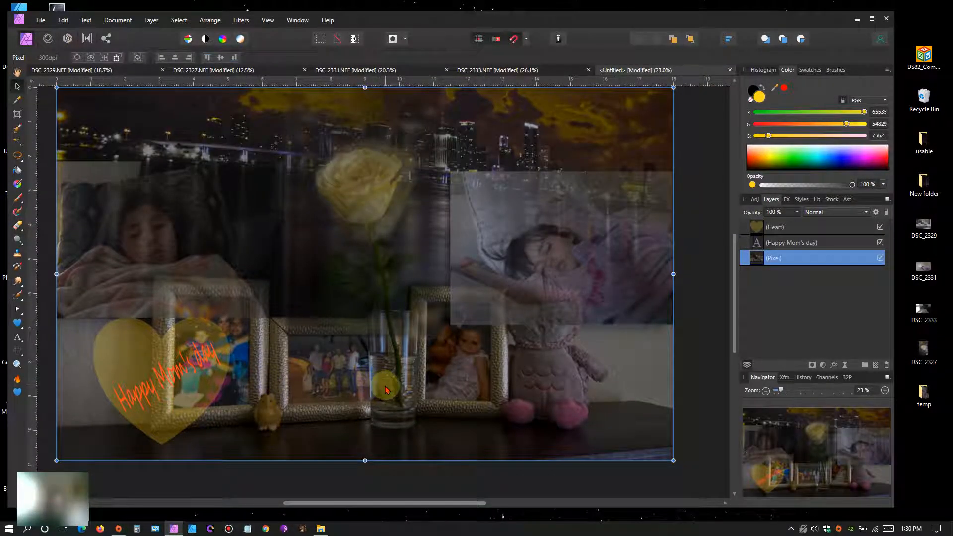
scroll(387, 390, down, 1)
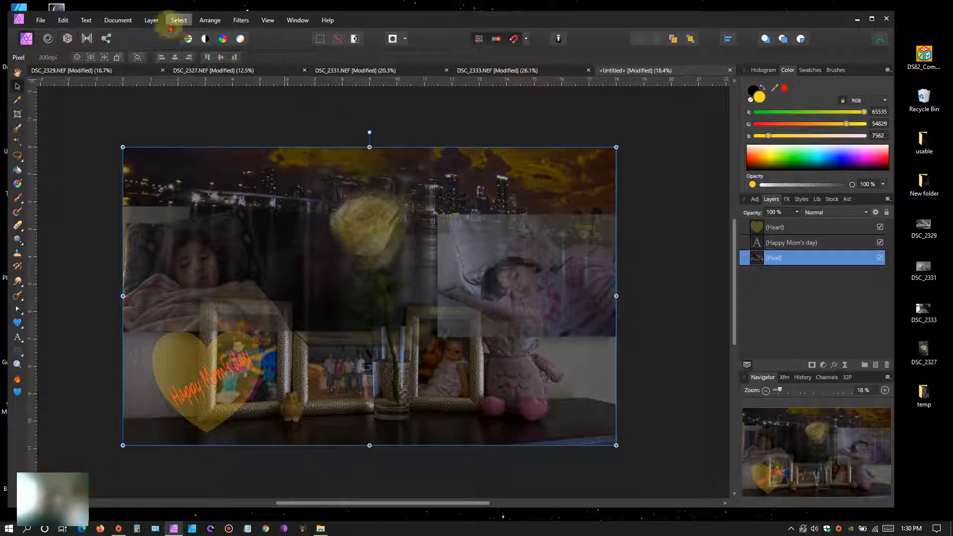
click(122, 20)
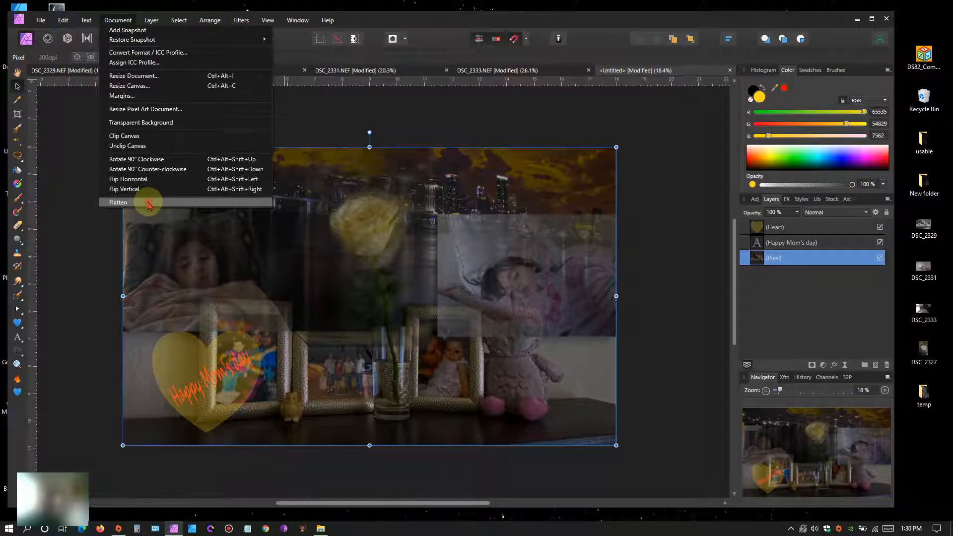
click(118, 202)
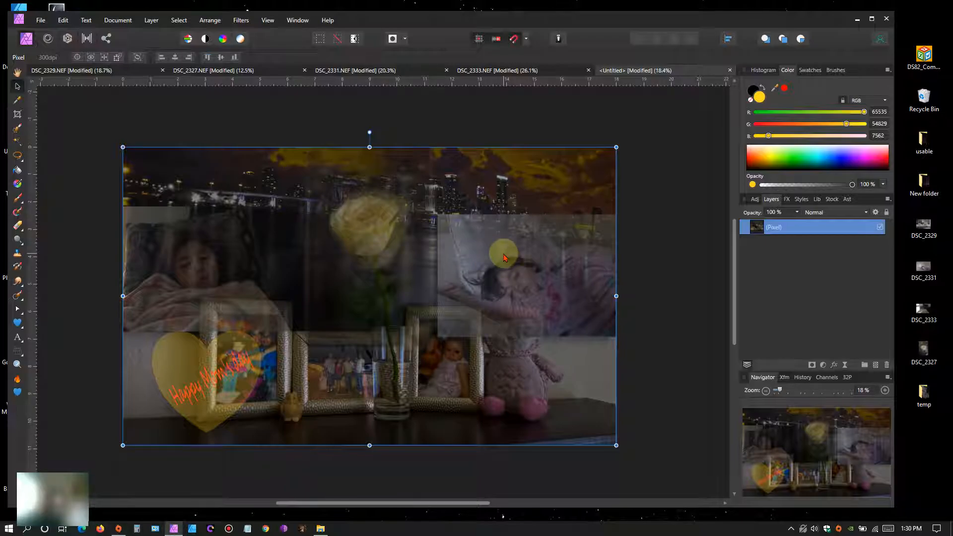
click(18, 73)
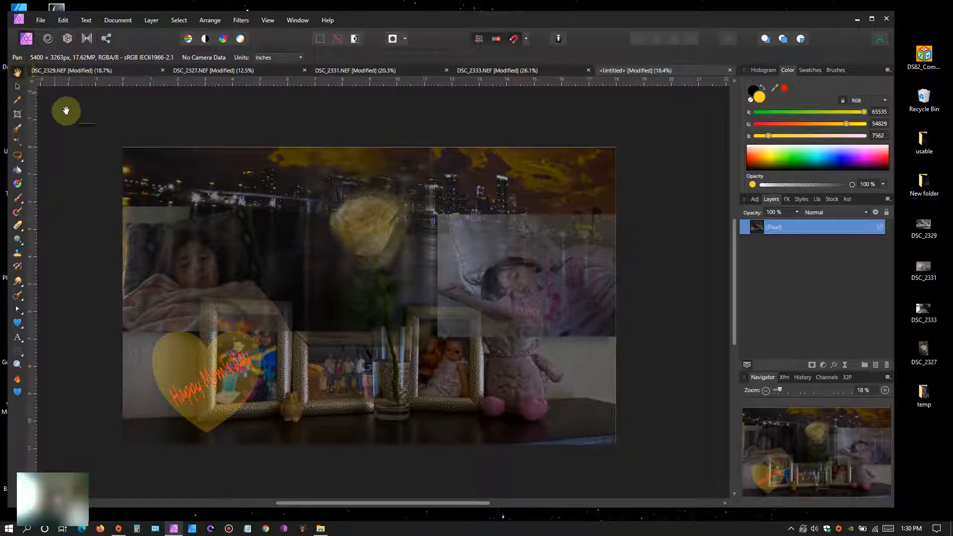
Step: Export the whole document as a best-quality 5400 × 3263 px JPEG named momsday in the Desktop temp folder
click(41, 19)
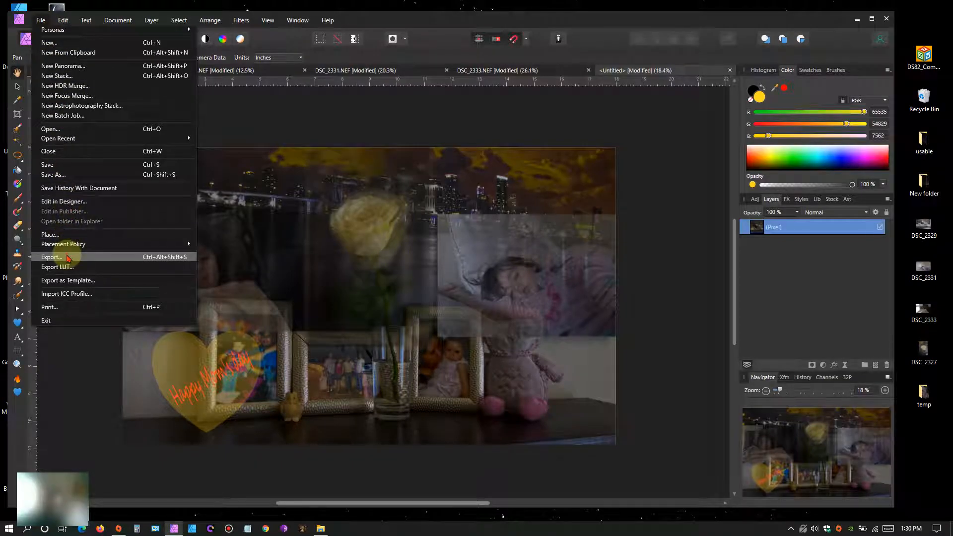
click(51, 257)
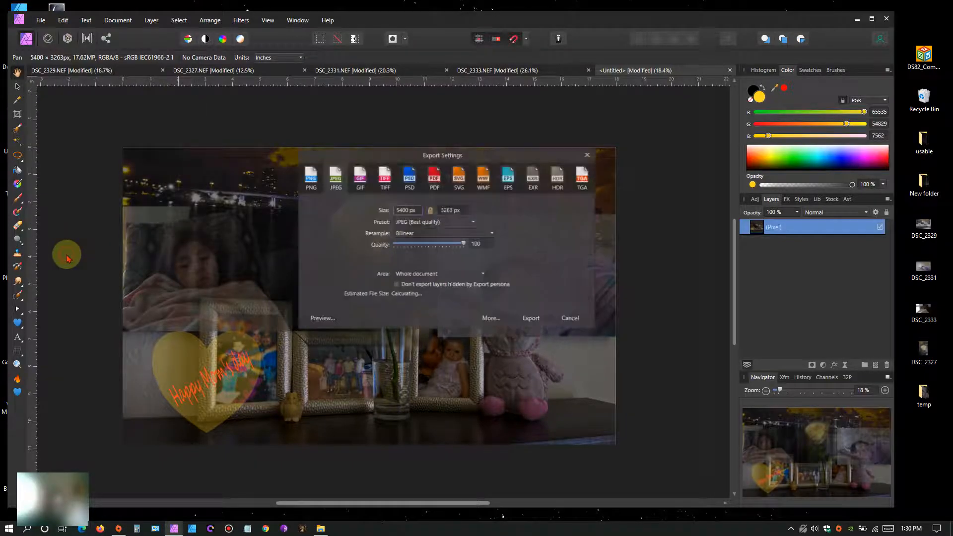
click(531, 318)
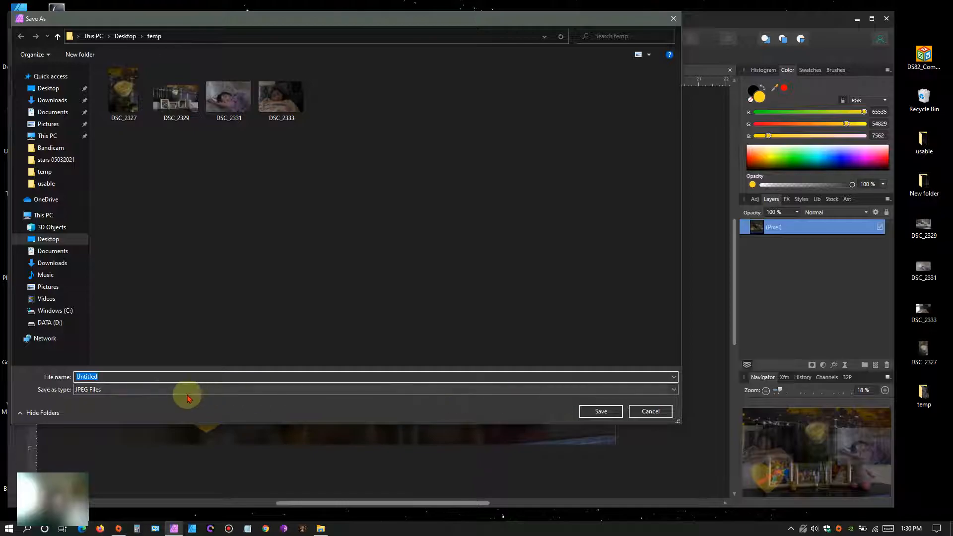
click(110, 378)
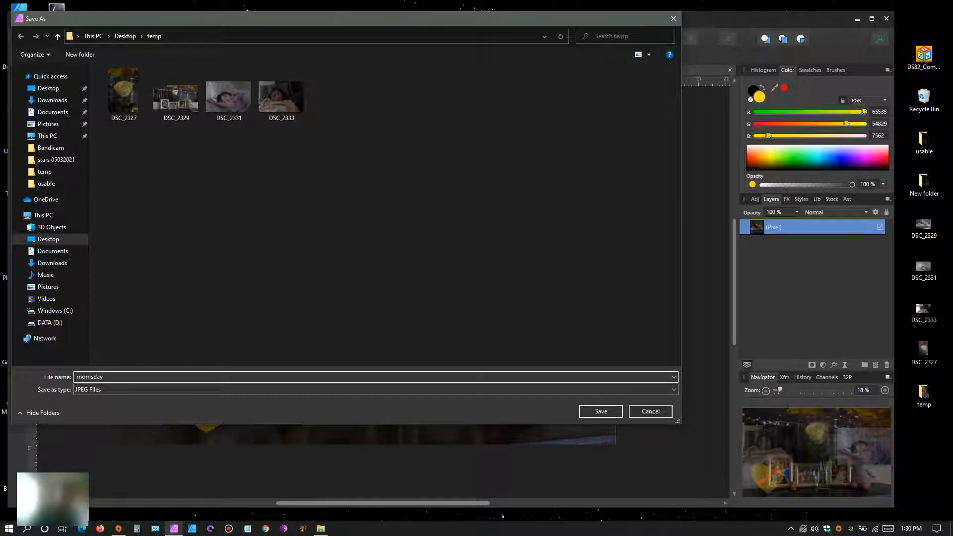
key(Return)
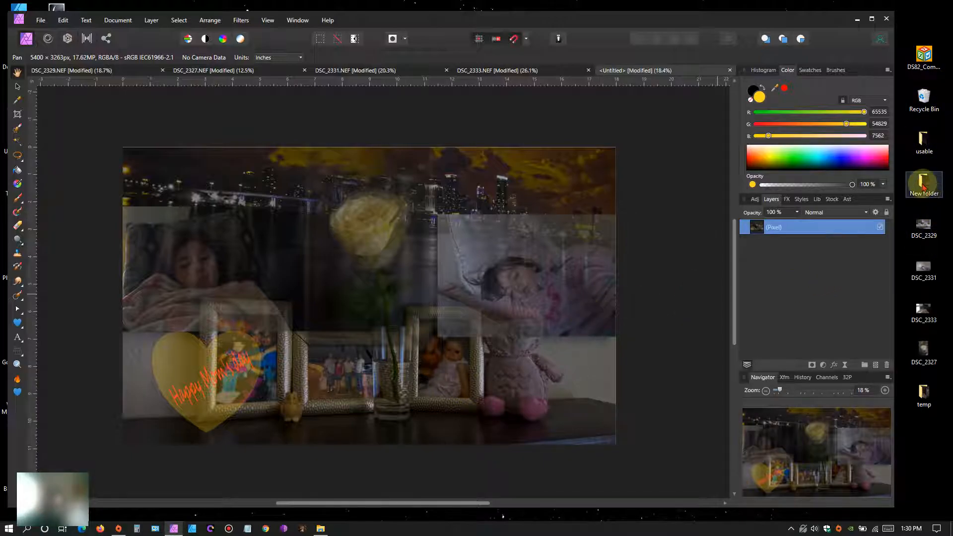
Step: Minimize the editor, open momsday from the desktop temp folder in Photos and reposition its window to examine the exported image
click(857, 19)
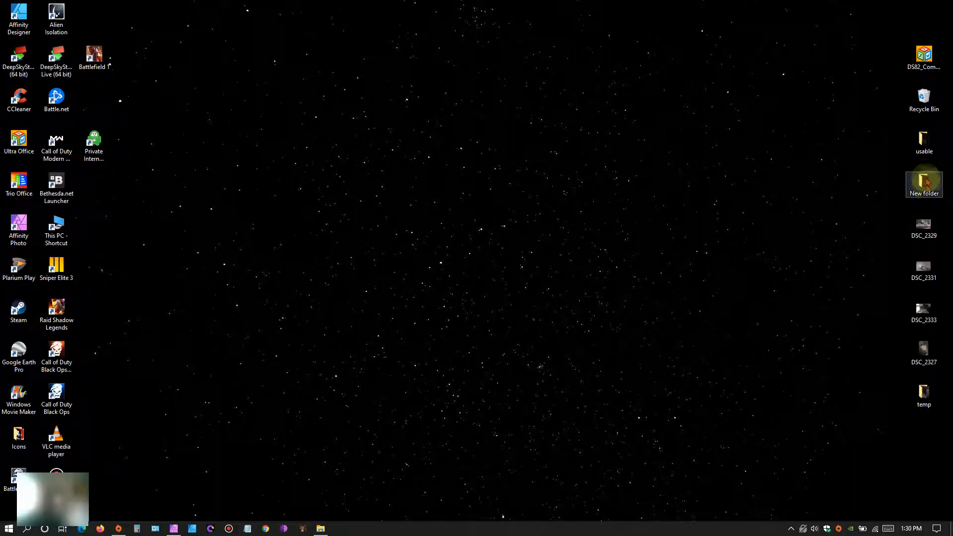
double_click(925, 396)
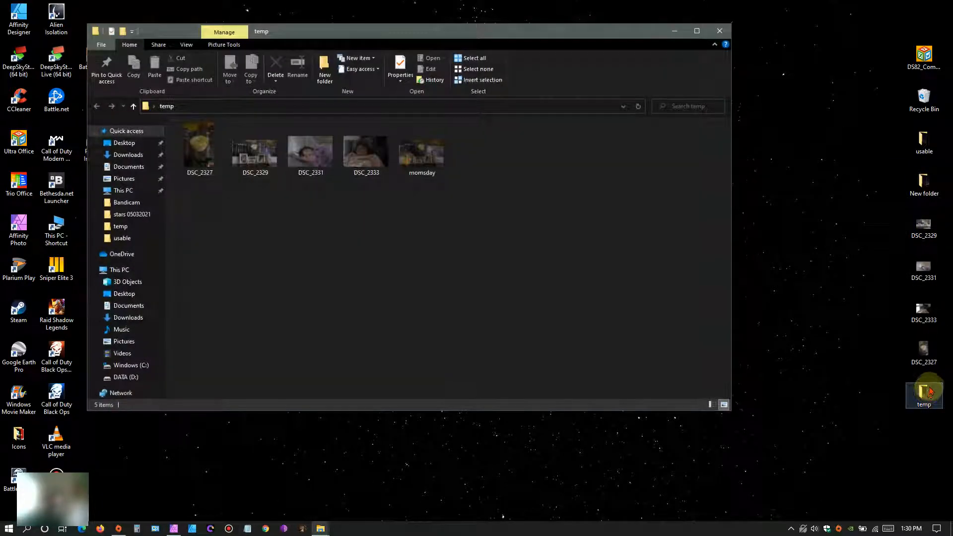
double_click(427, 154)
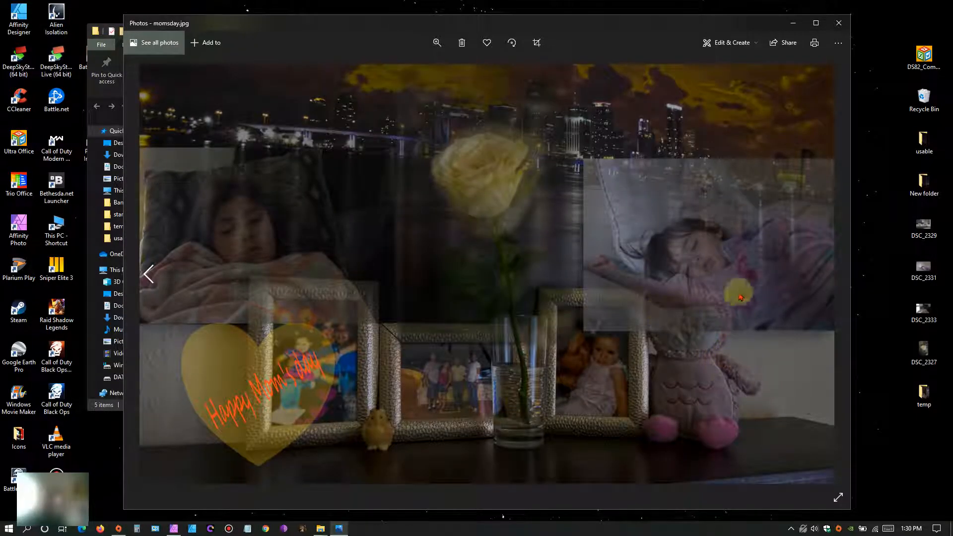
drag(646, 22, 570, 19)
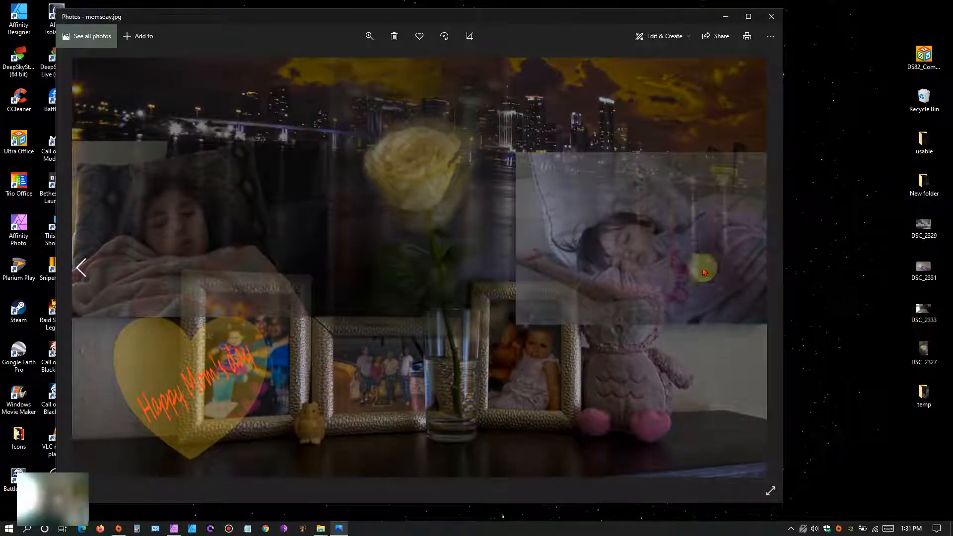
Step: Close the momsday preview and return to the composite in a maximized Affinity Photo window
drag(784, 505, 864, 488)
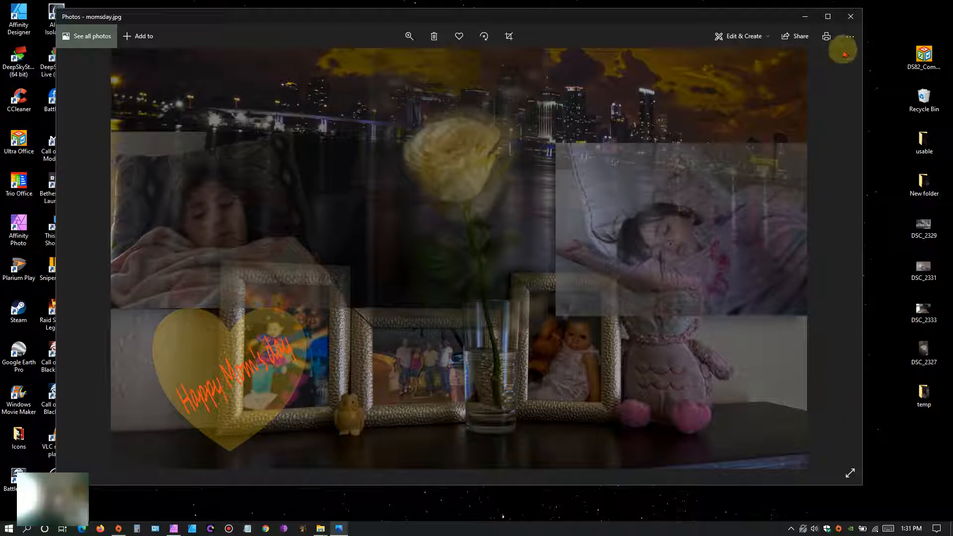
click(850, 16)
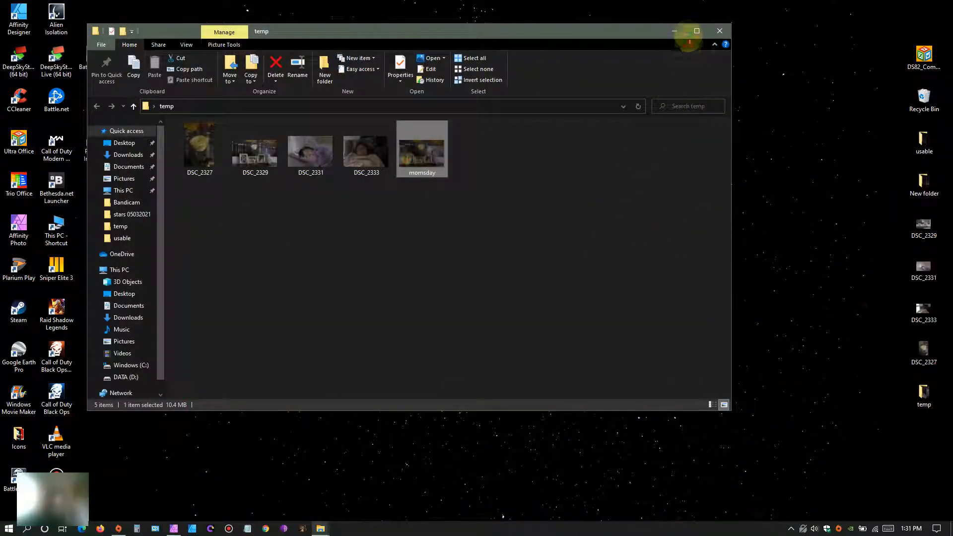
click(676, 31)
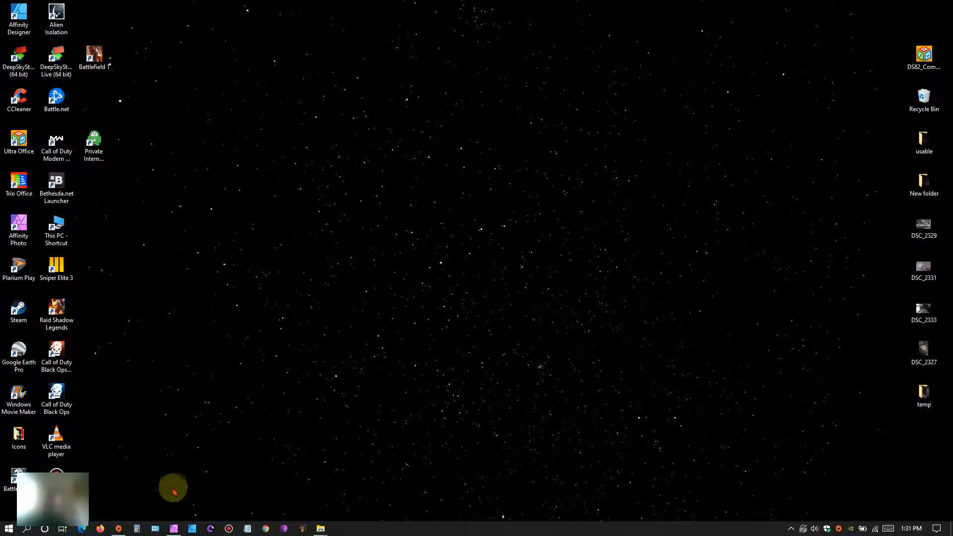
click(174, 529)
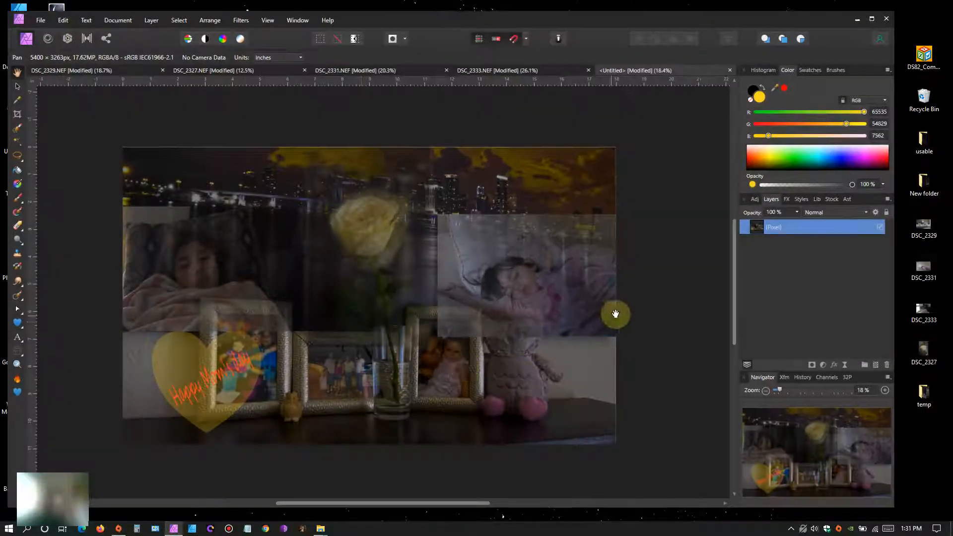
click(872, 20)
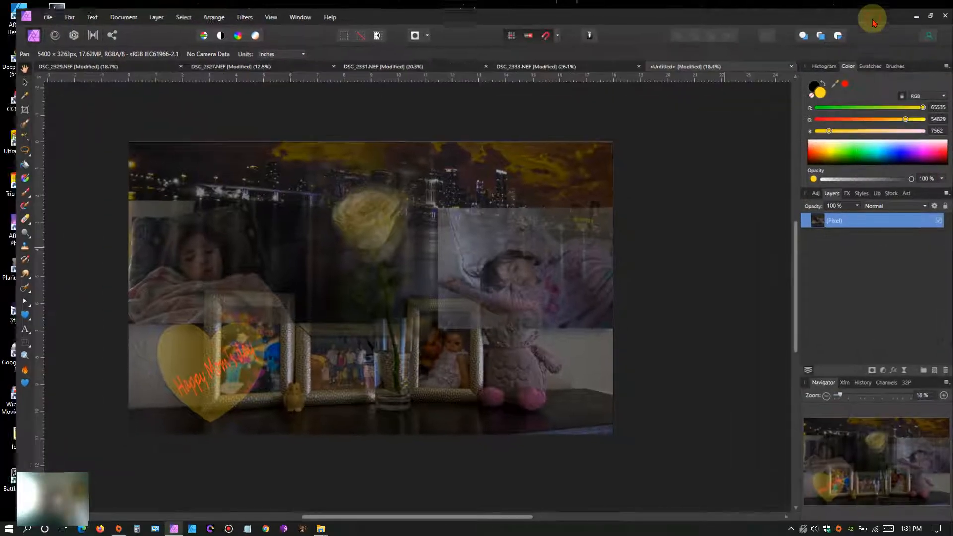
Step: Review the composite's edit history by scrubbing through its recorded states, ending at the latest one with the View tool active
drag(412, 258, 448, 254)
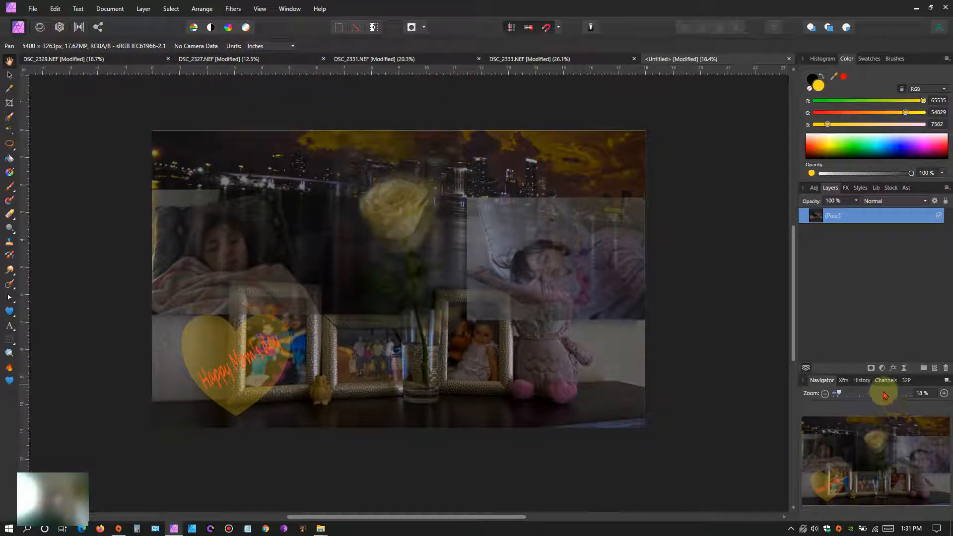
click(862, 381)
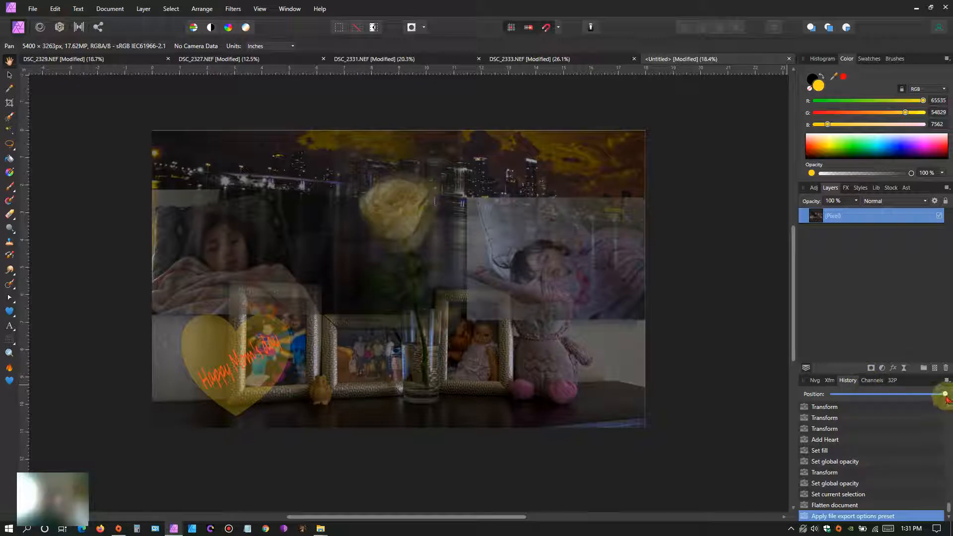
mouse_move(944, 395)
mouse_down()
mouse_move(831, 394)
mouse_move(945, 395)
mouse_up()
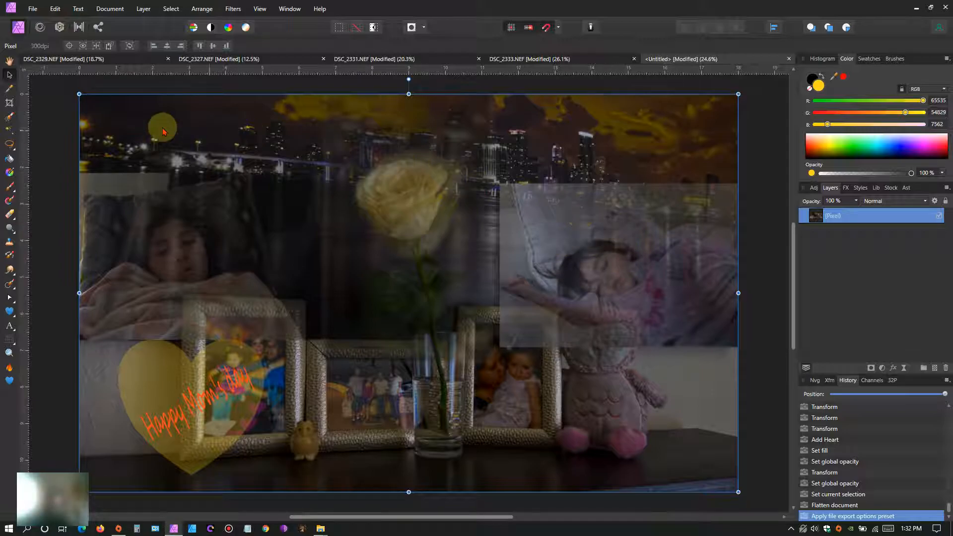
click(10, 62)
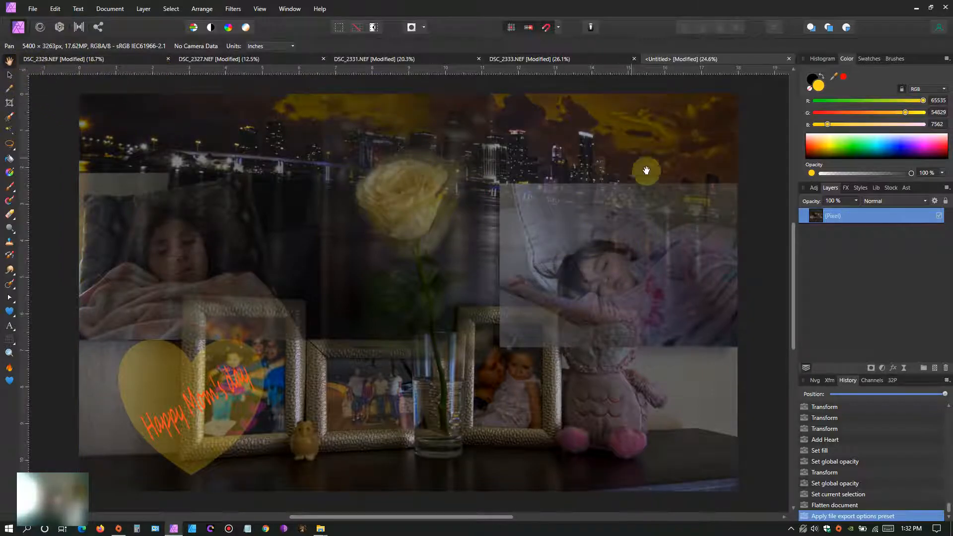